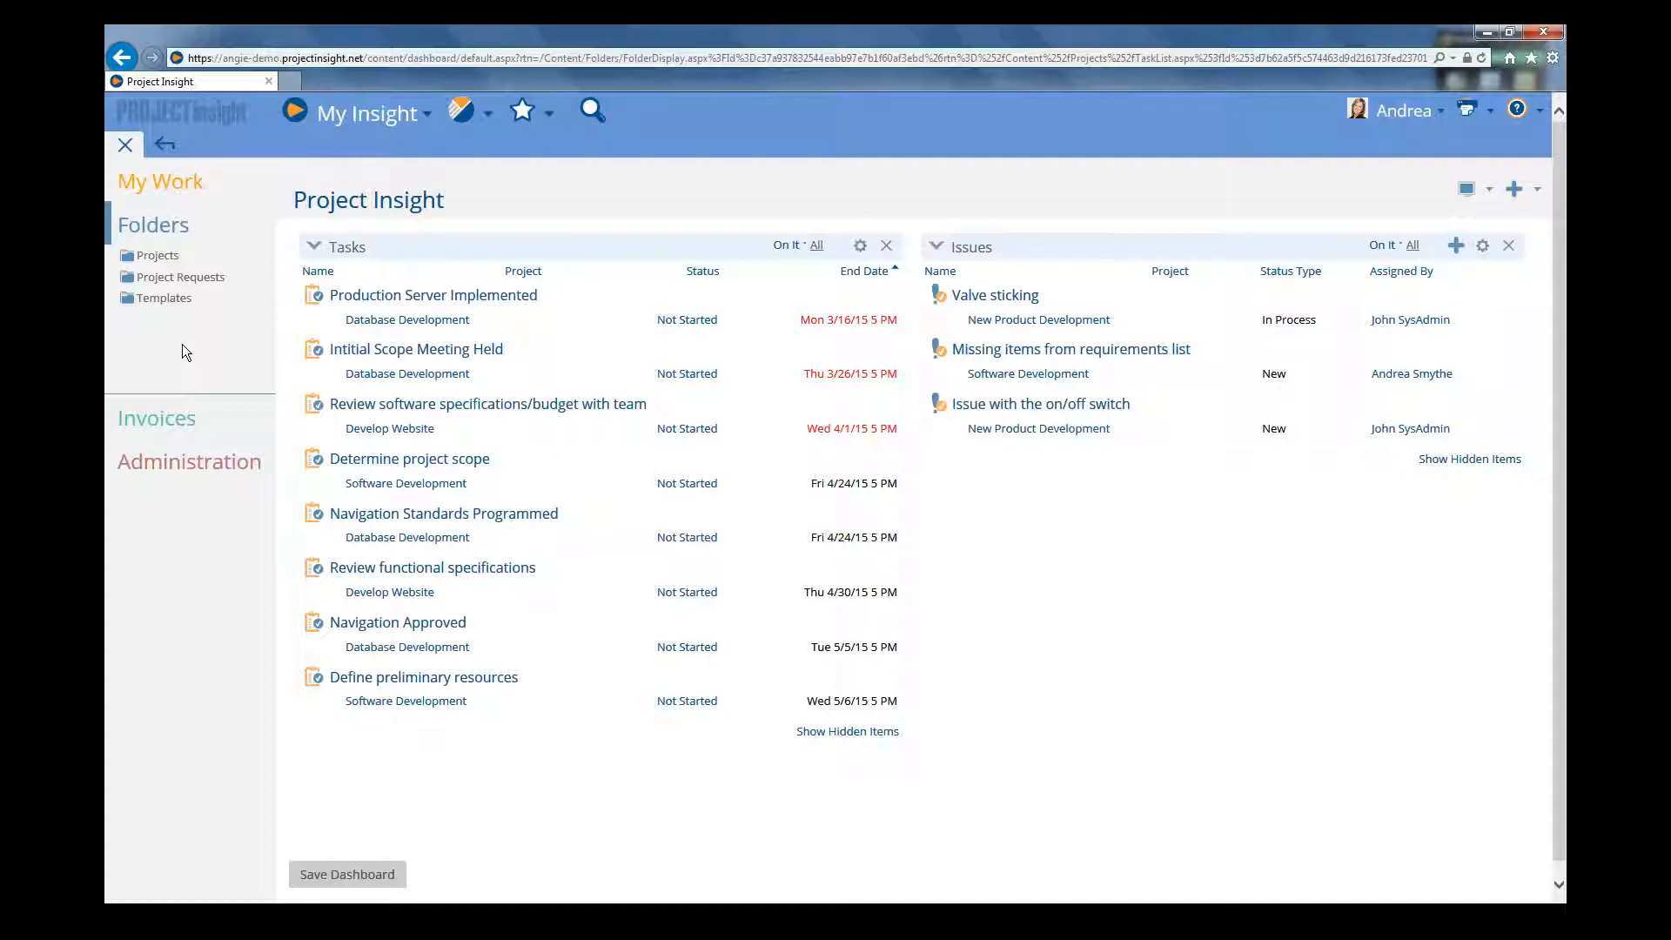
- Start a new project in the Projects folder and hide the side navigation
click(161, 257)
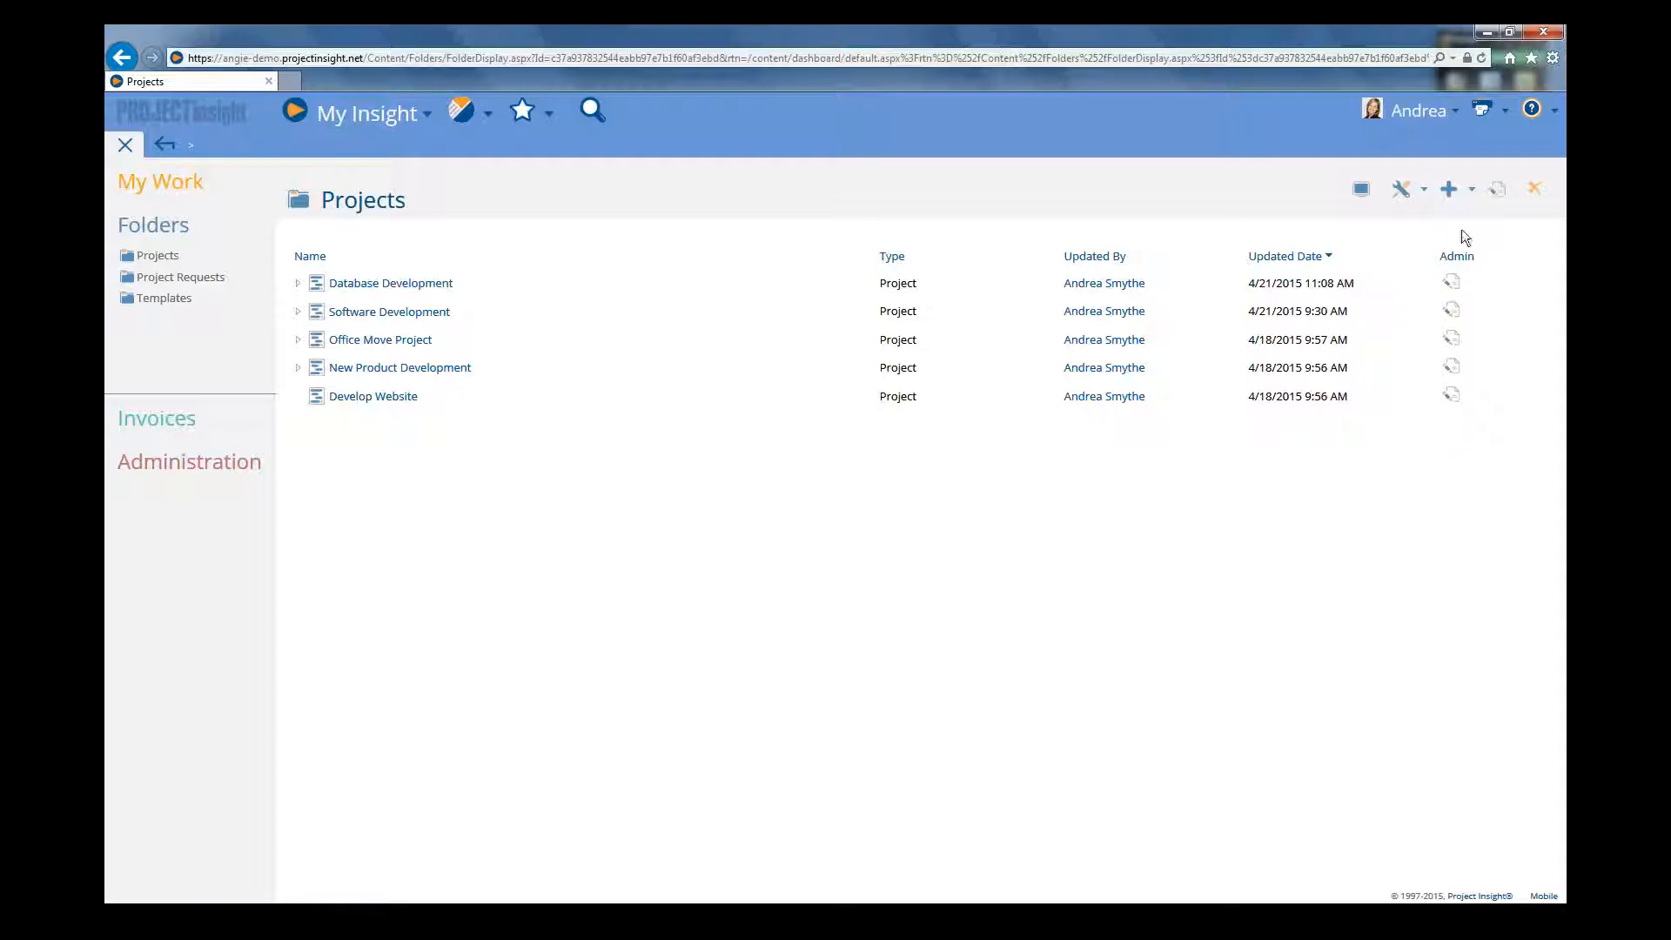
click(1450, 194)
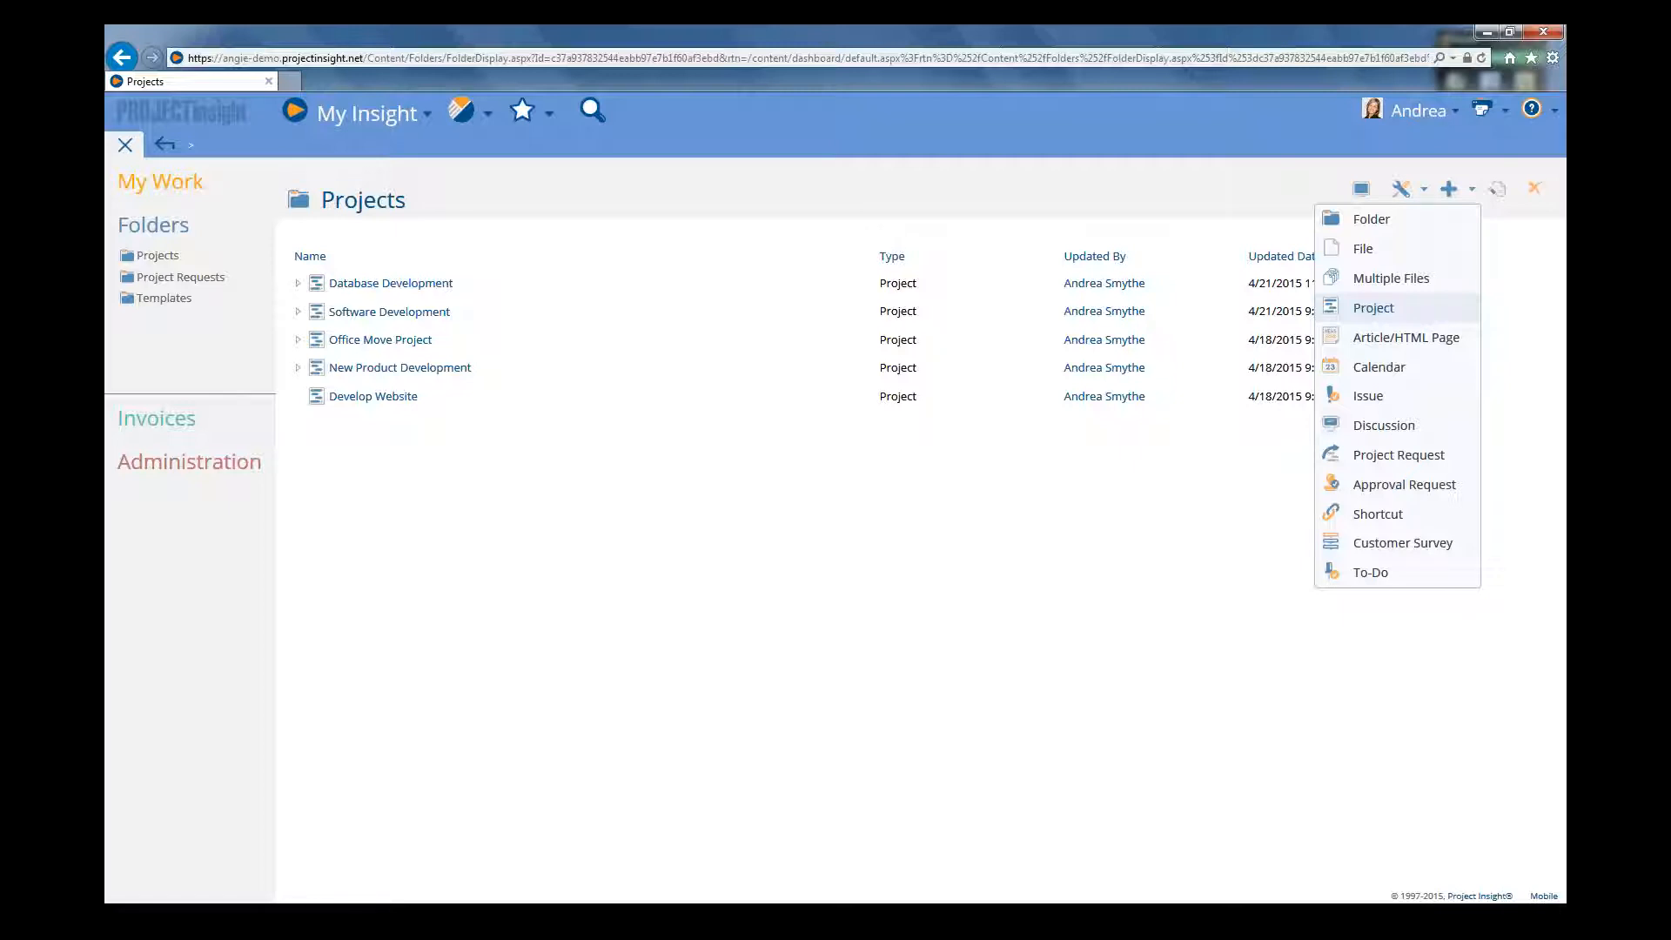
click(1373, 308)
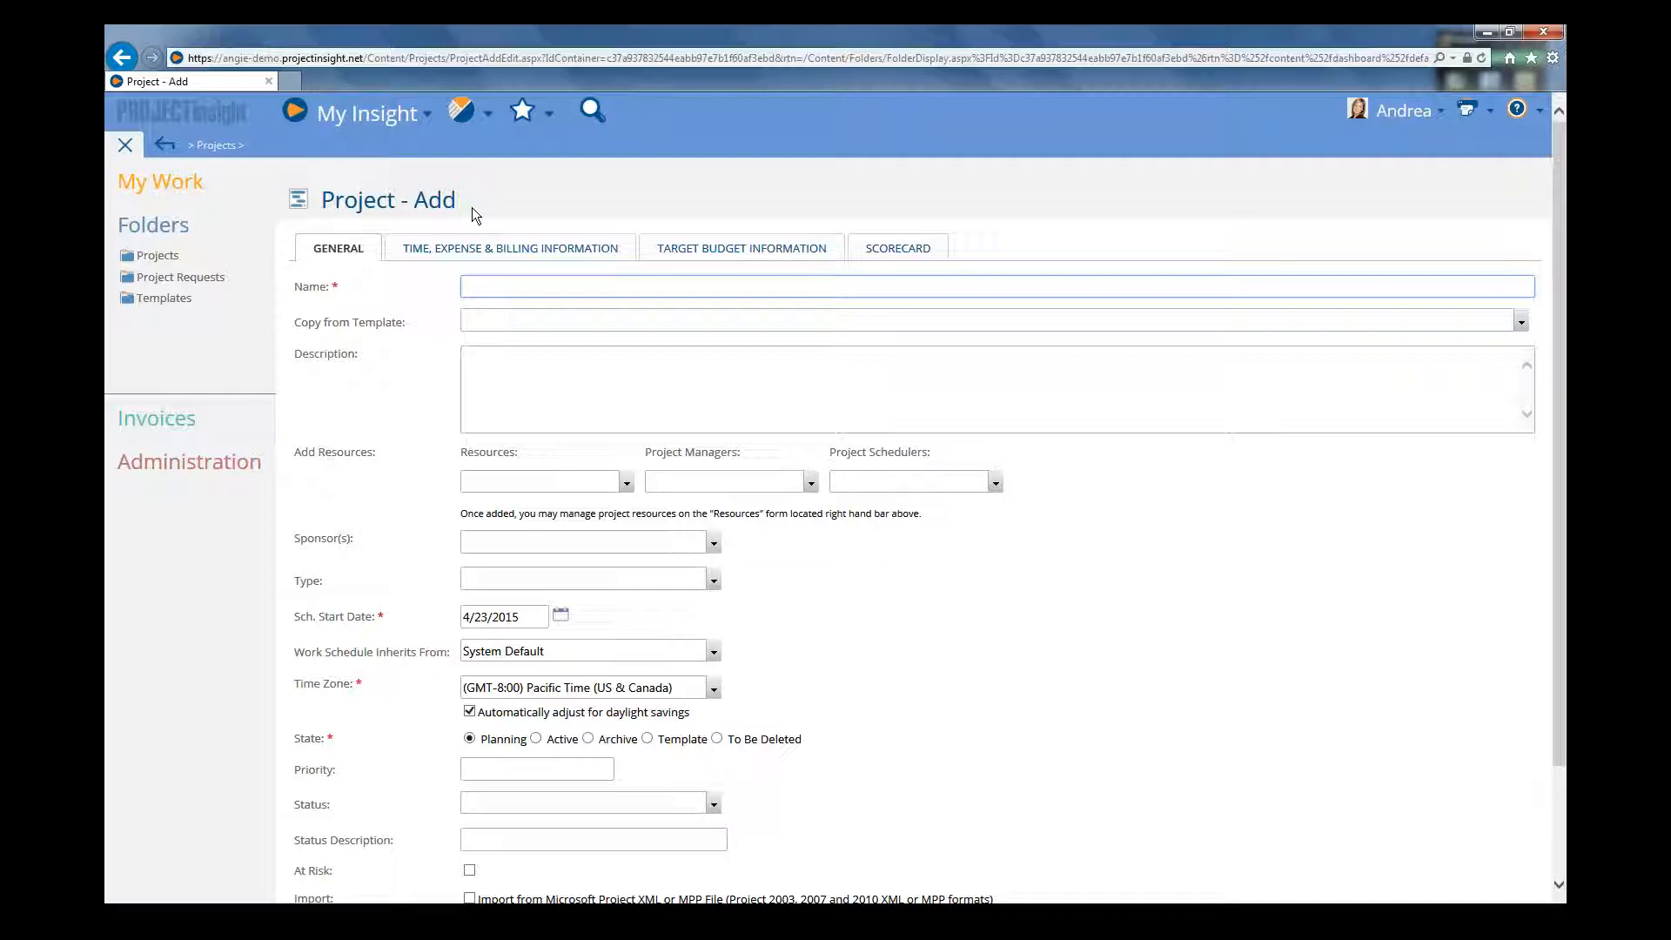
click(126, 147)
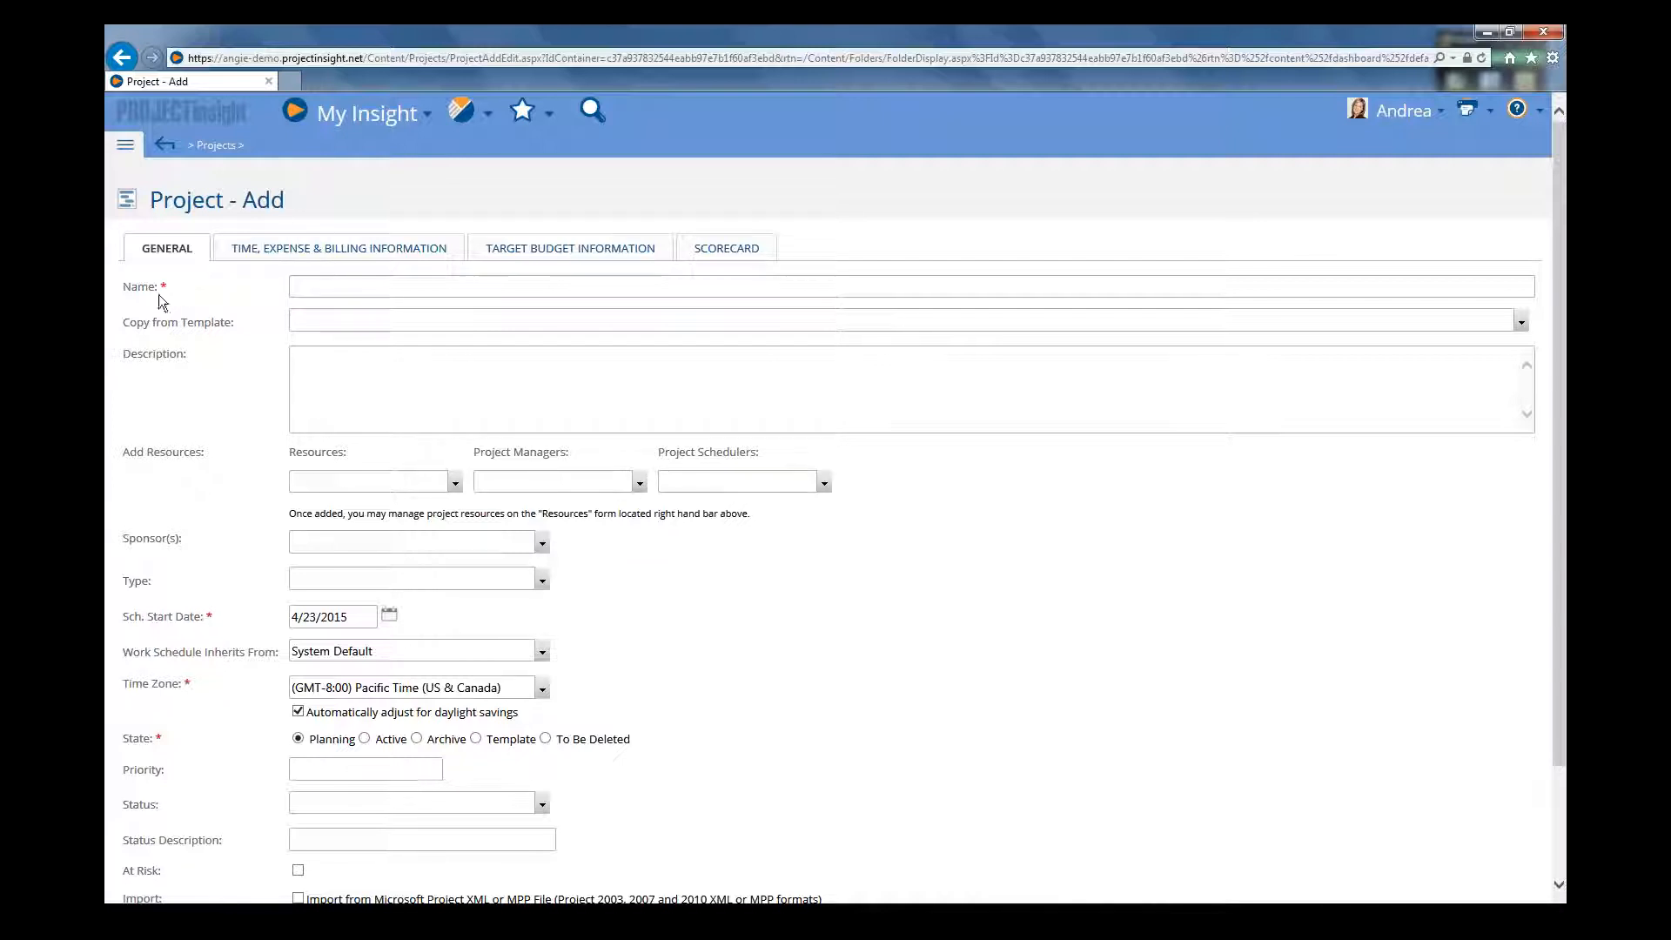
- Name the new project Financial Management System
click(320, 286)
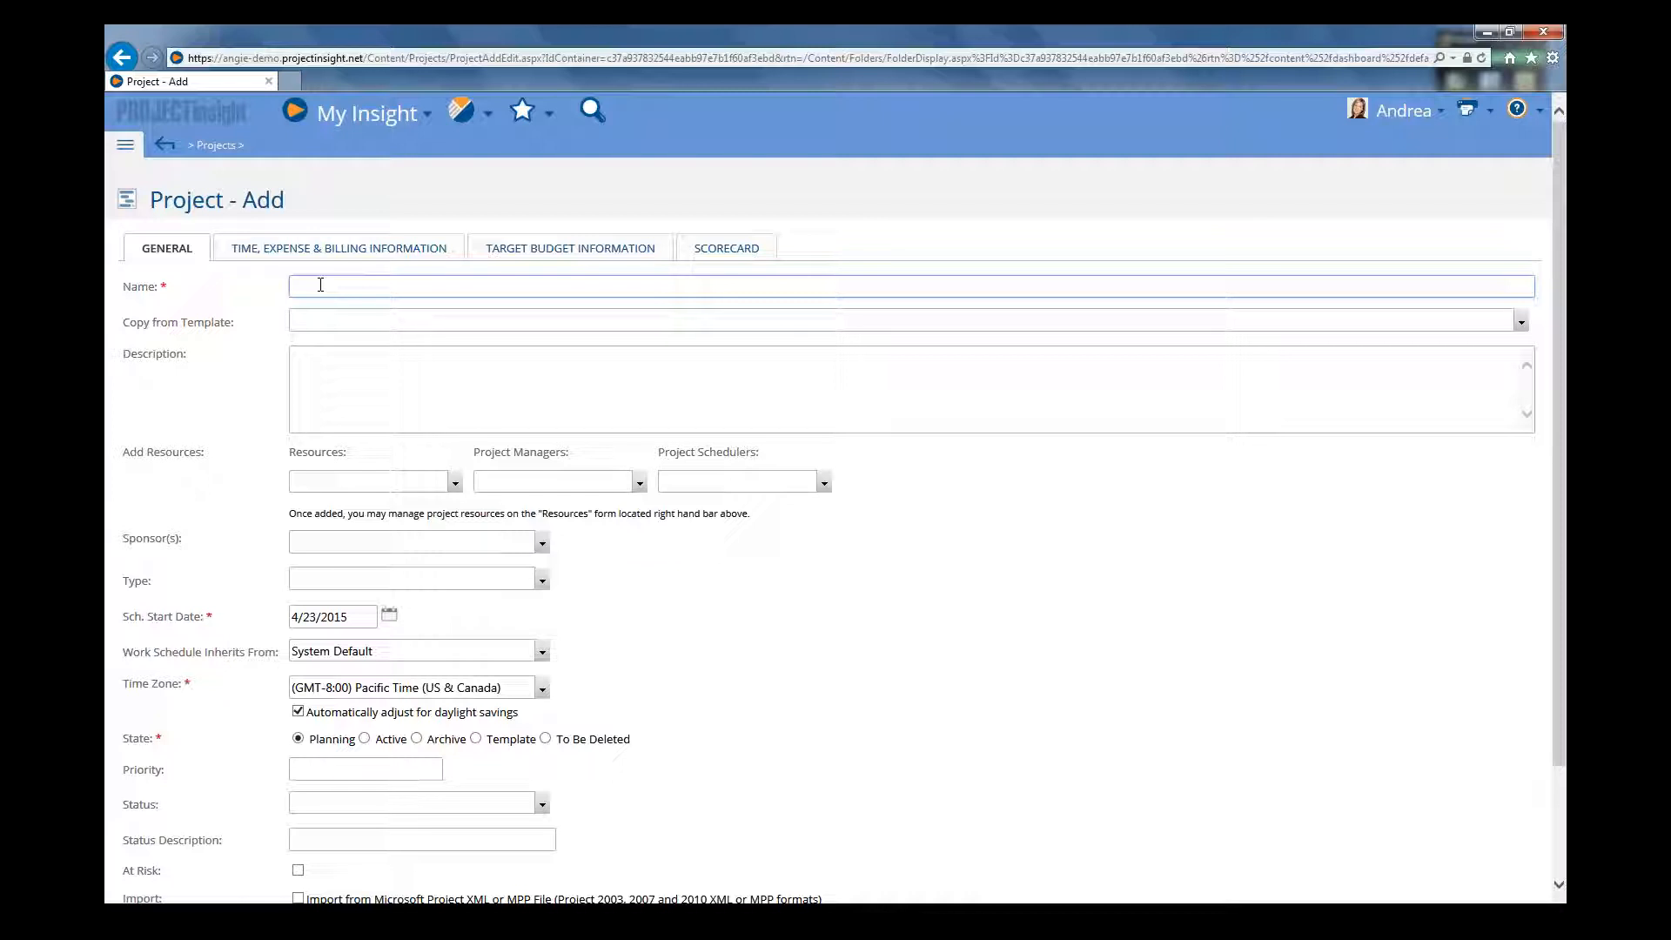
text(Financial Management System)
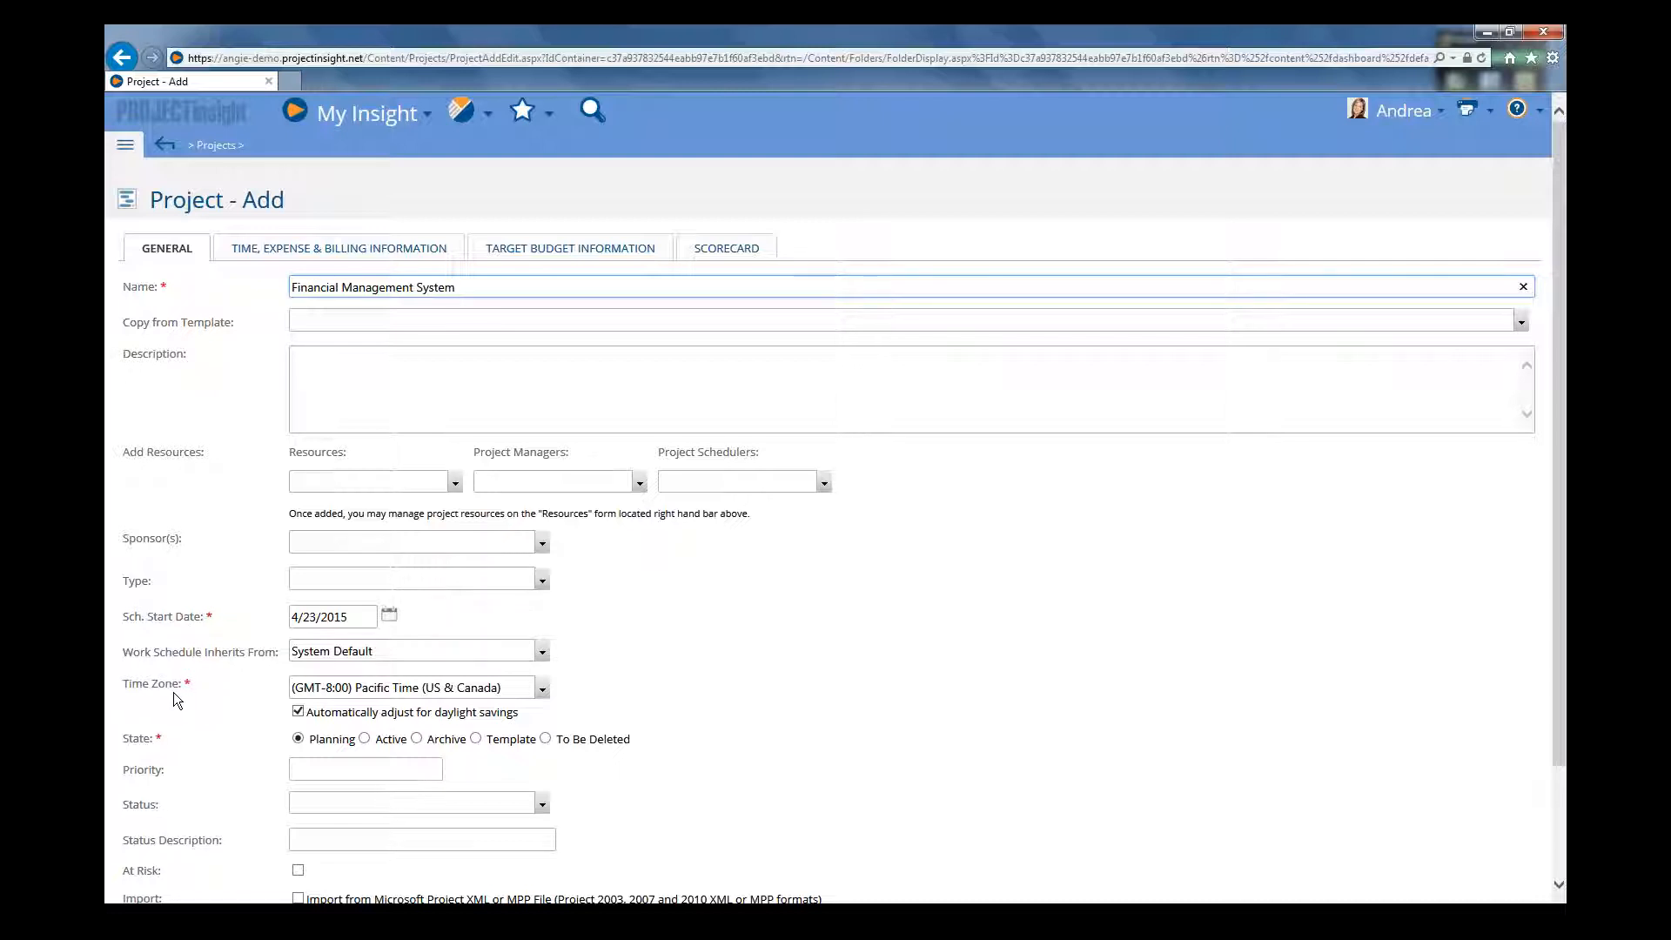
scroll(174, 692, down, 3)
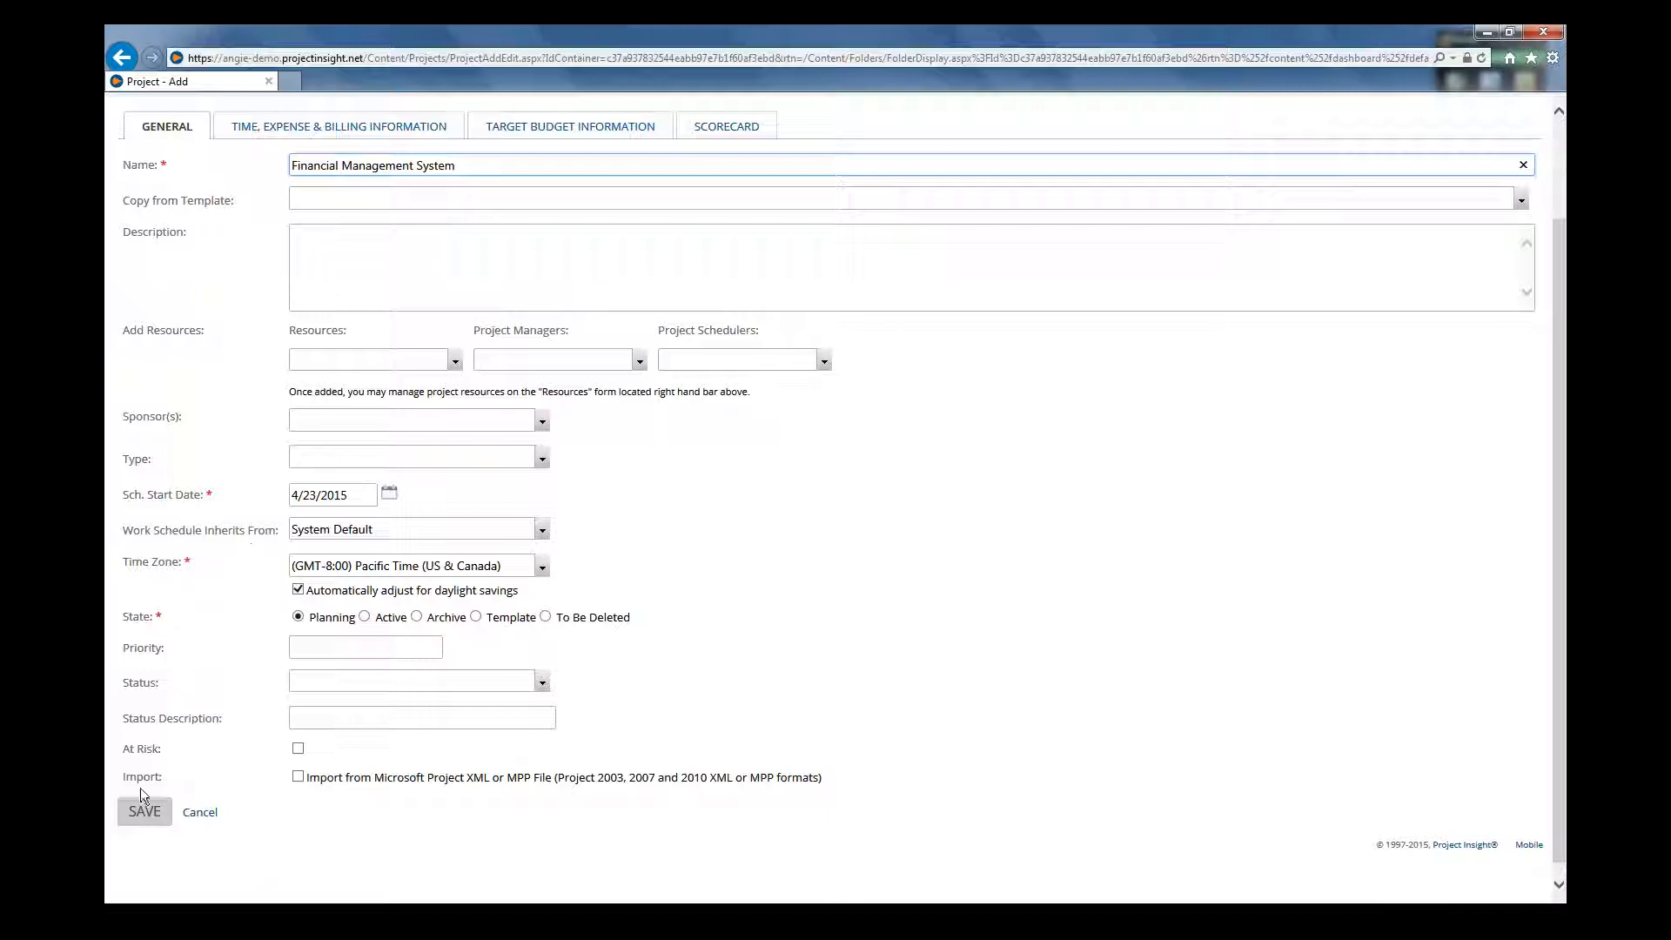
mouse_move(140, 818)
- Set the project's scheduled start date to 5/1/2015
click(349, 496)
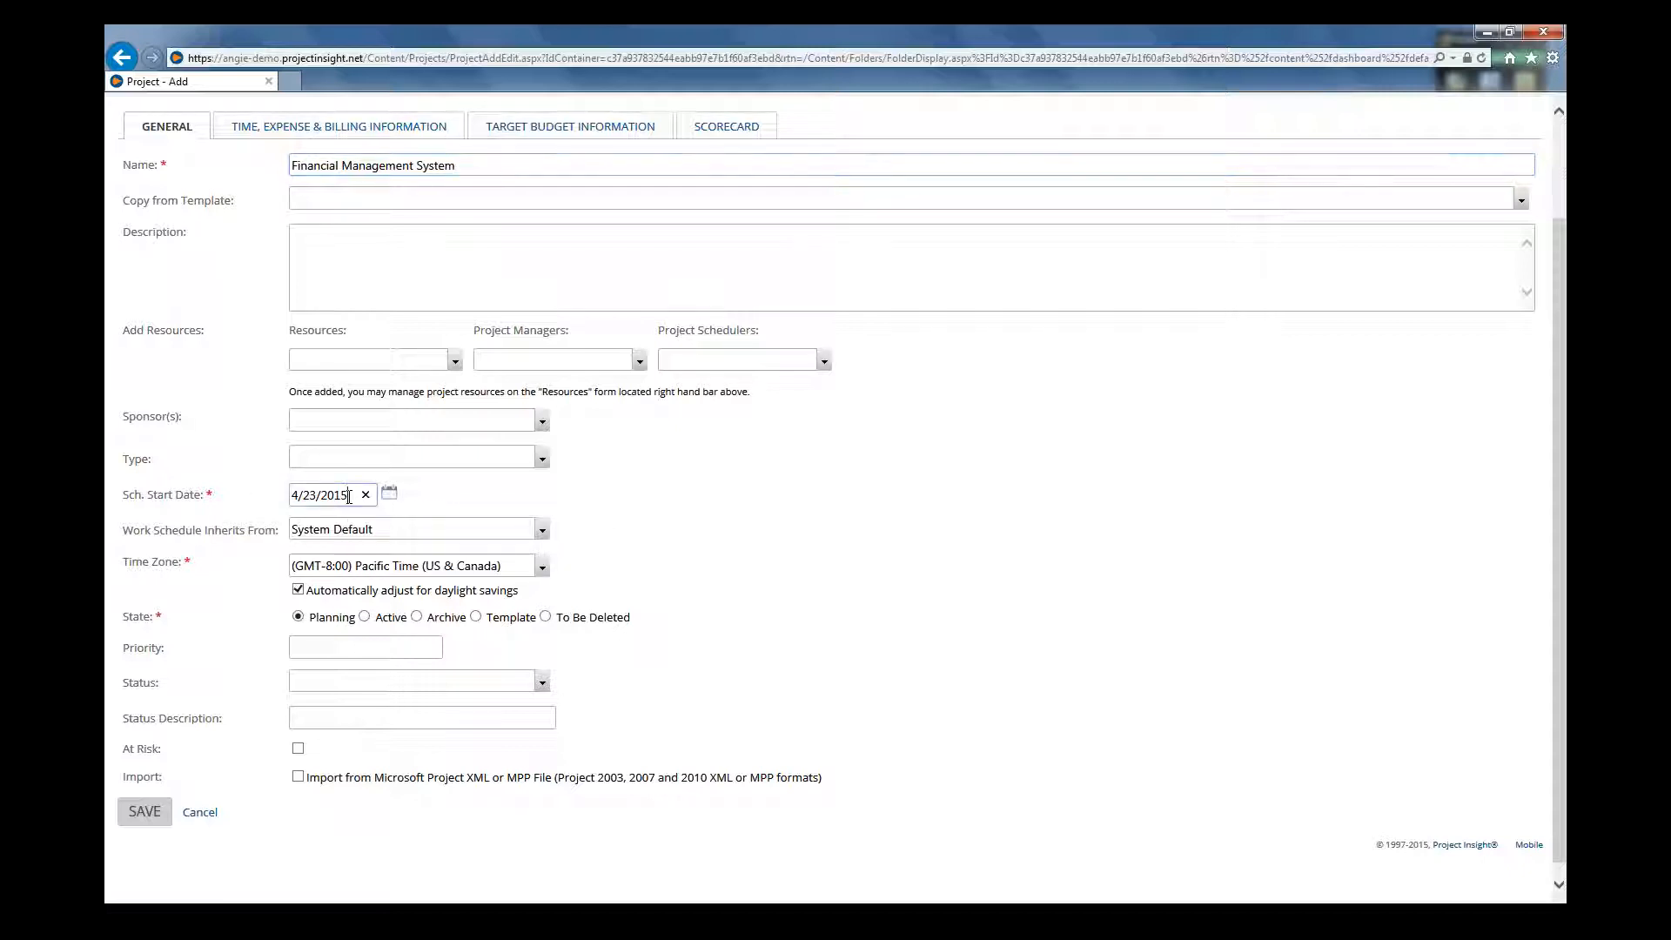
drag(349, 496, 288, 495)
text(5)
key(BackSpace)
key(BackSpace)
text(1)
key(t)
click(390, 495)
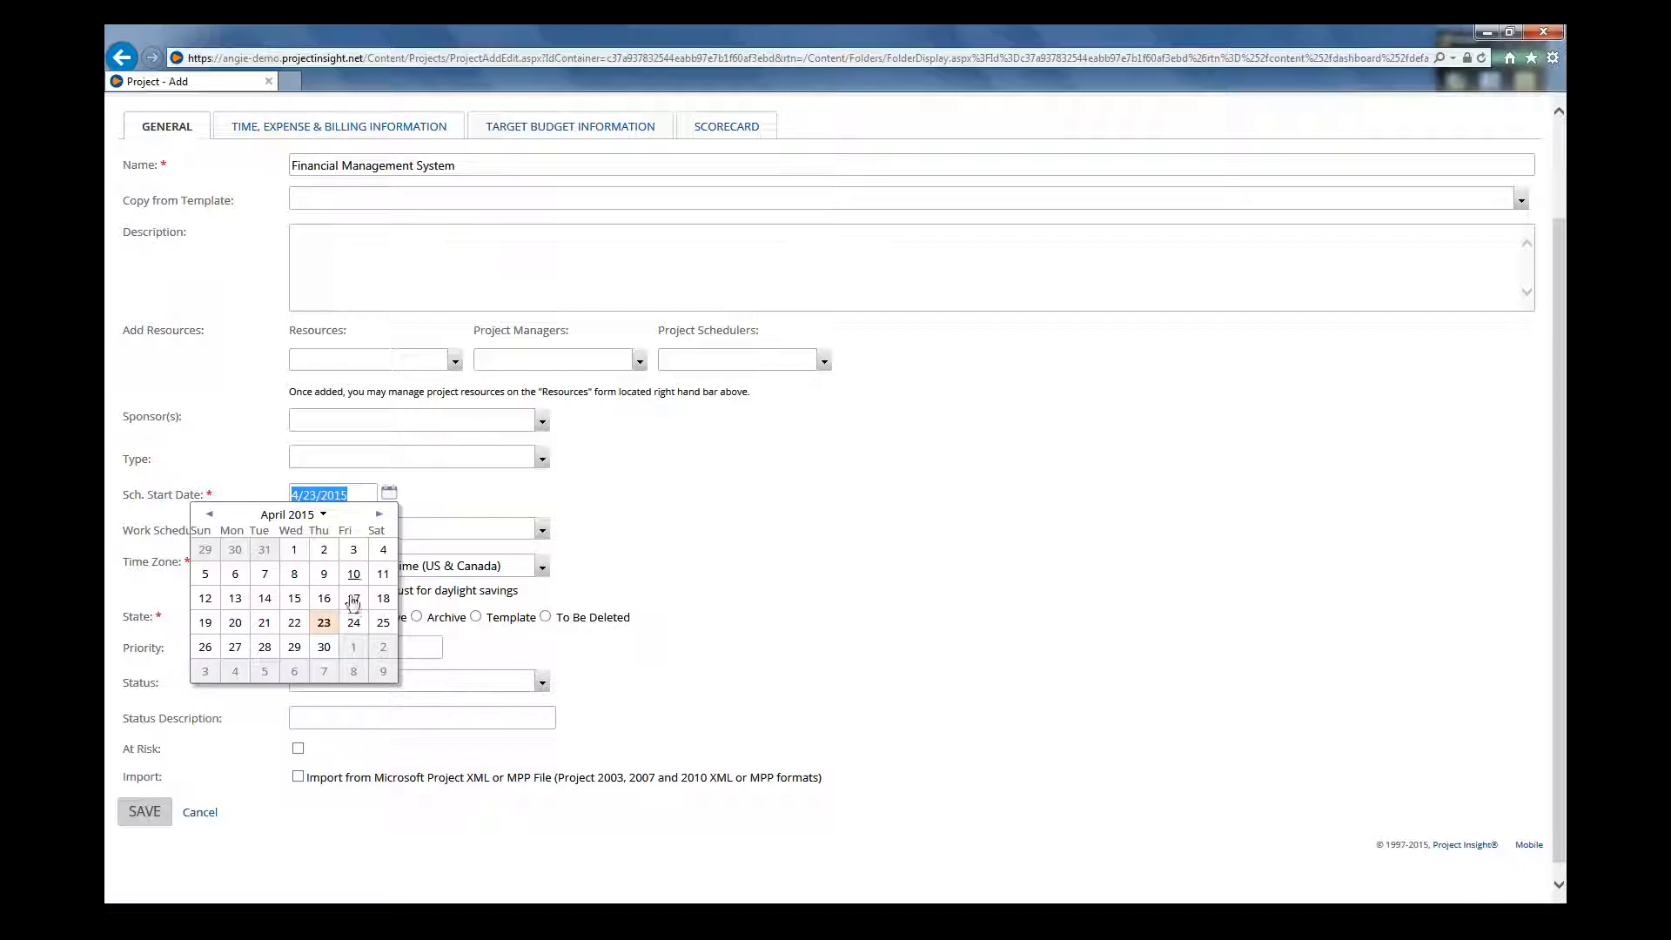
click(354, 648)
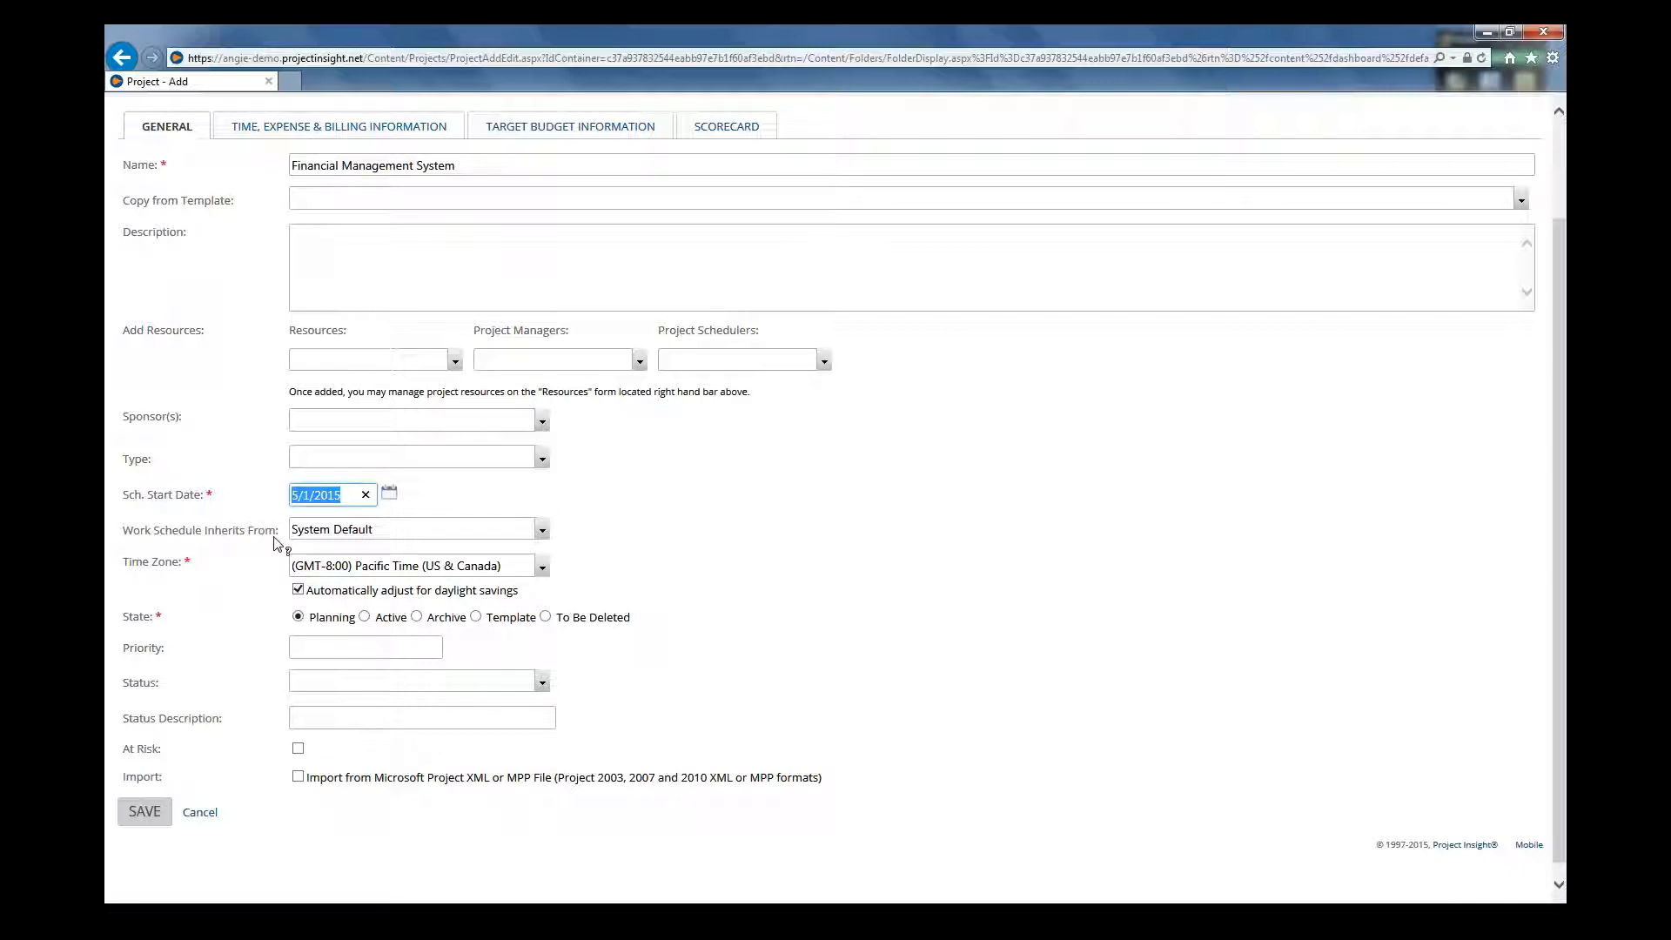
- Keep System Default as the work schedule and set the time zone to (GMT-5:00) Eastern Time (US & Canada)
click(389, 532)
drag(389, 531, 283, 527)
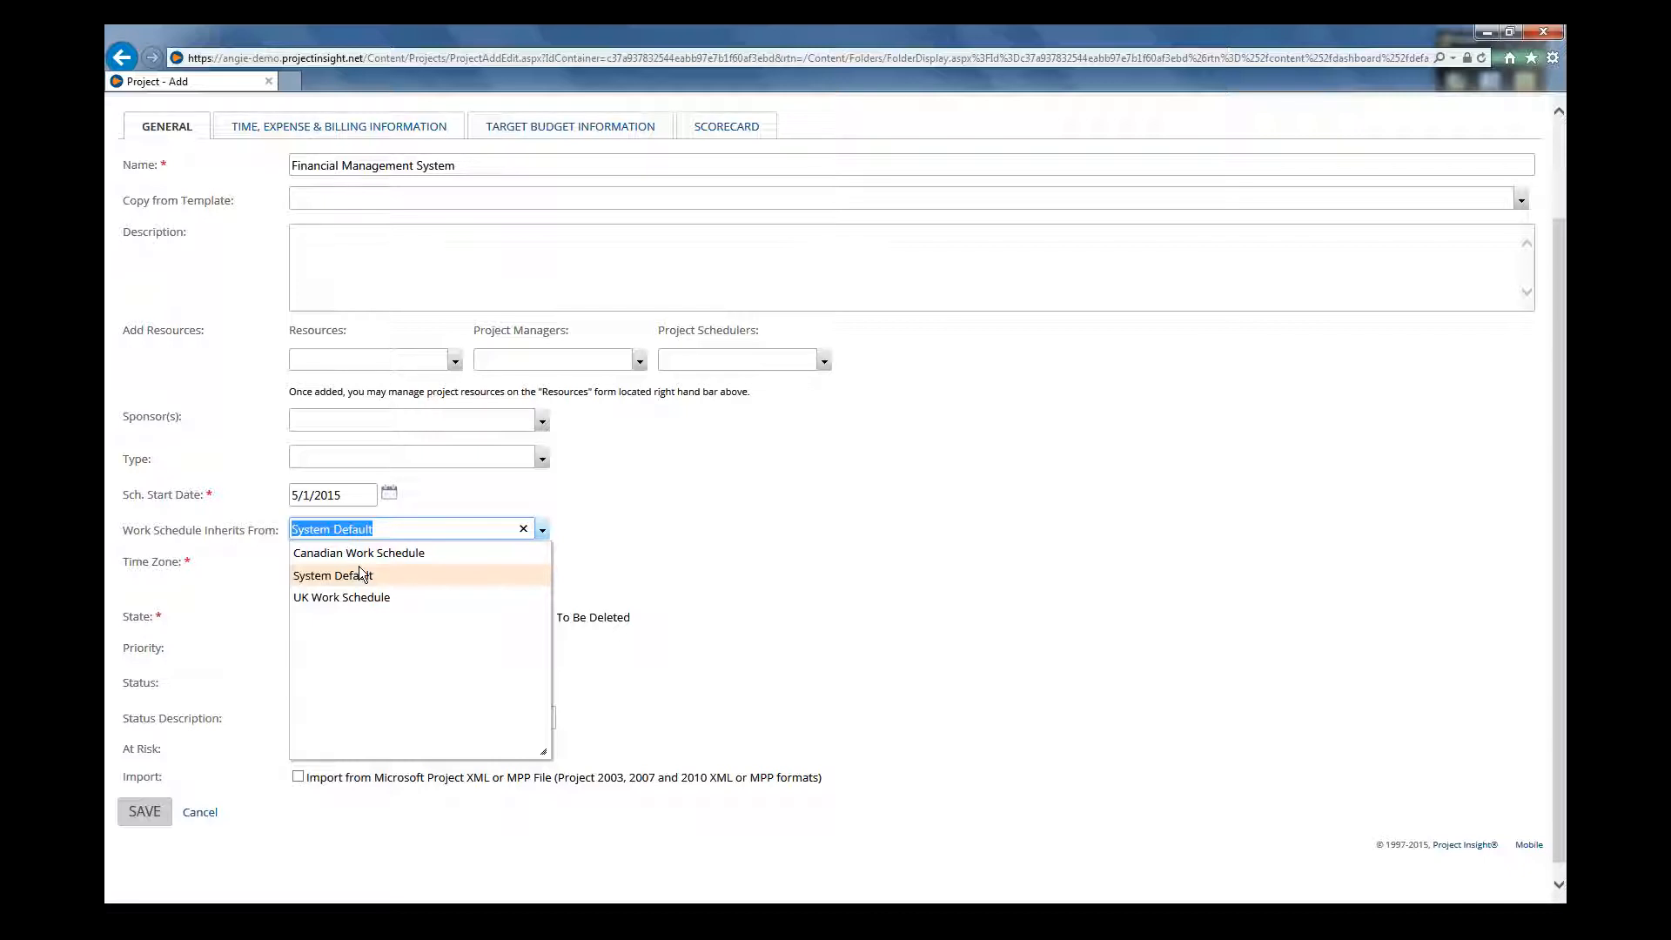
click(698, 535)
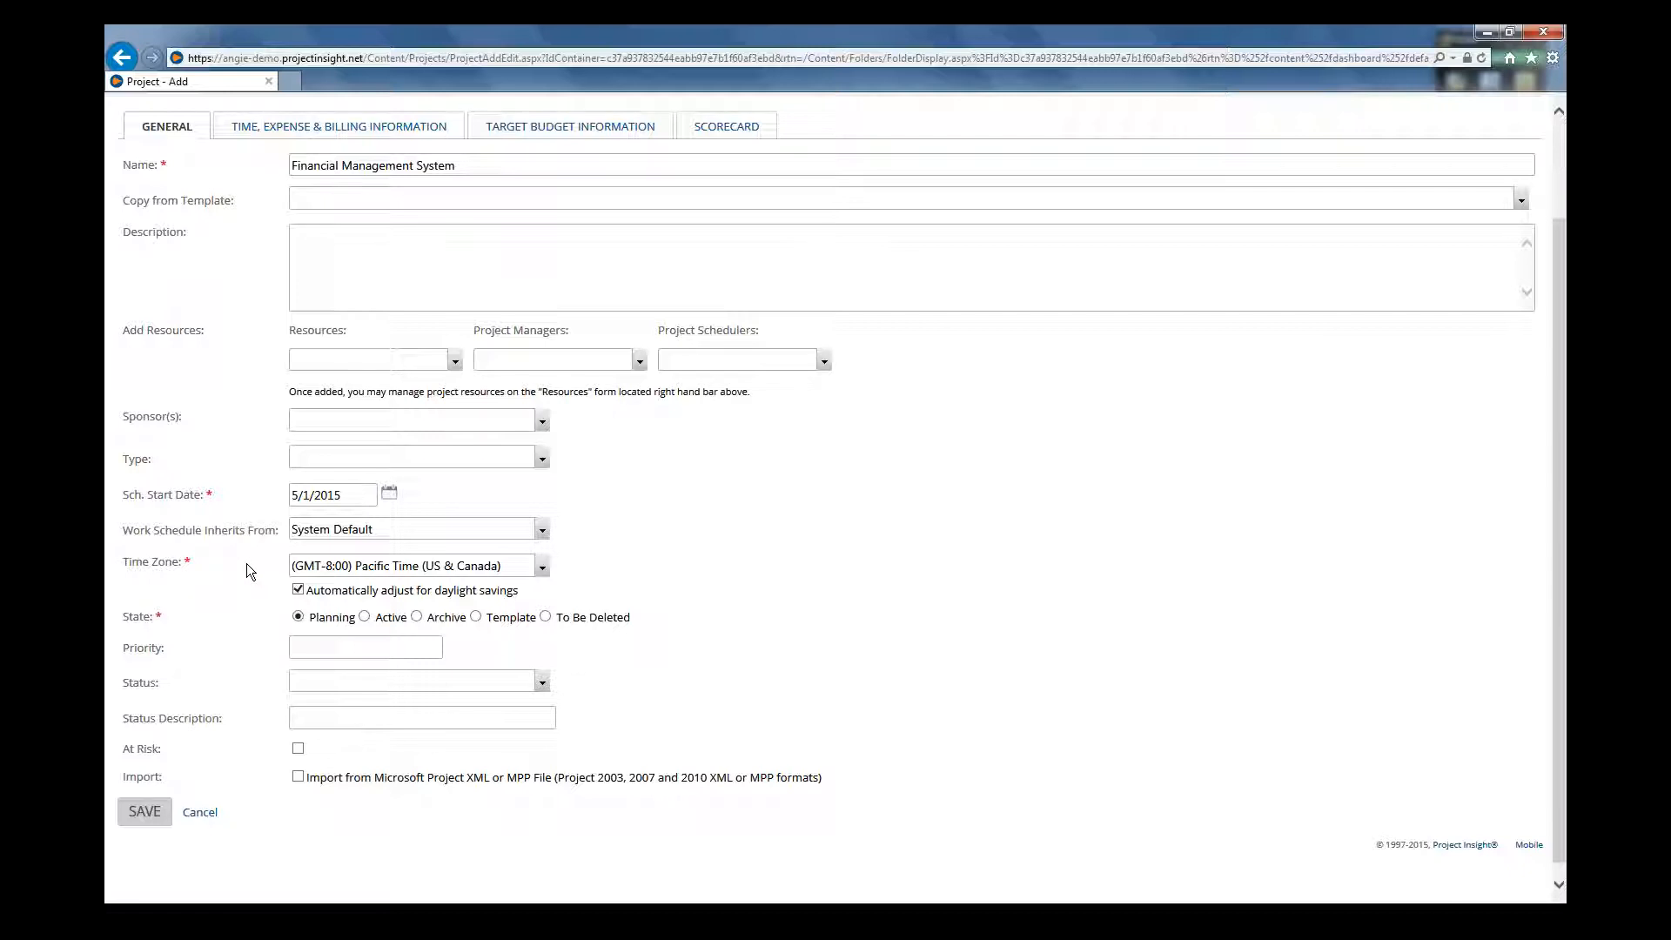
click(541, 569)
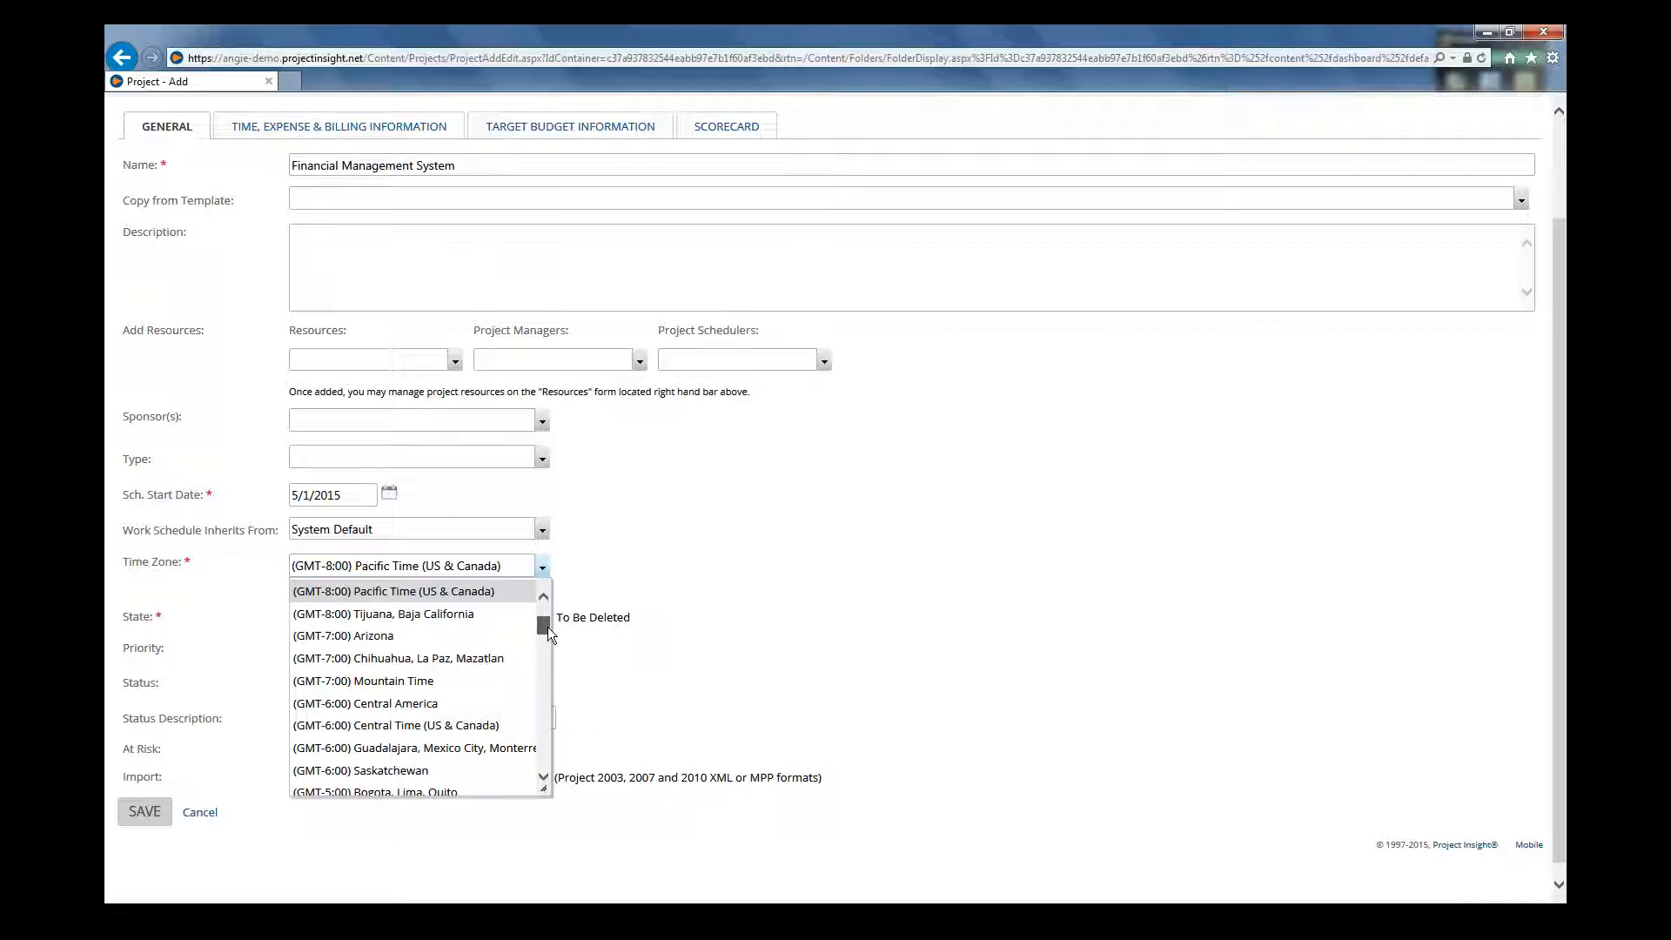
drag(546, 628, 546, 643)
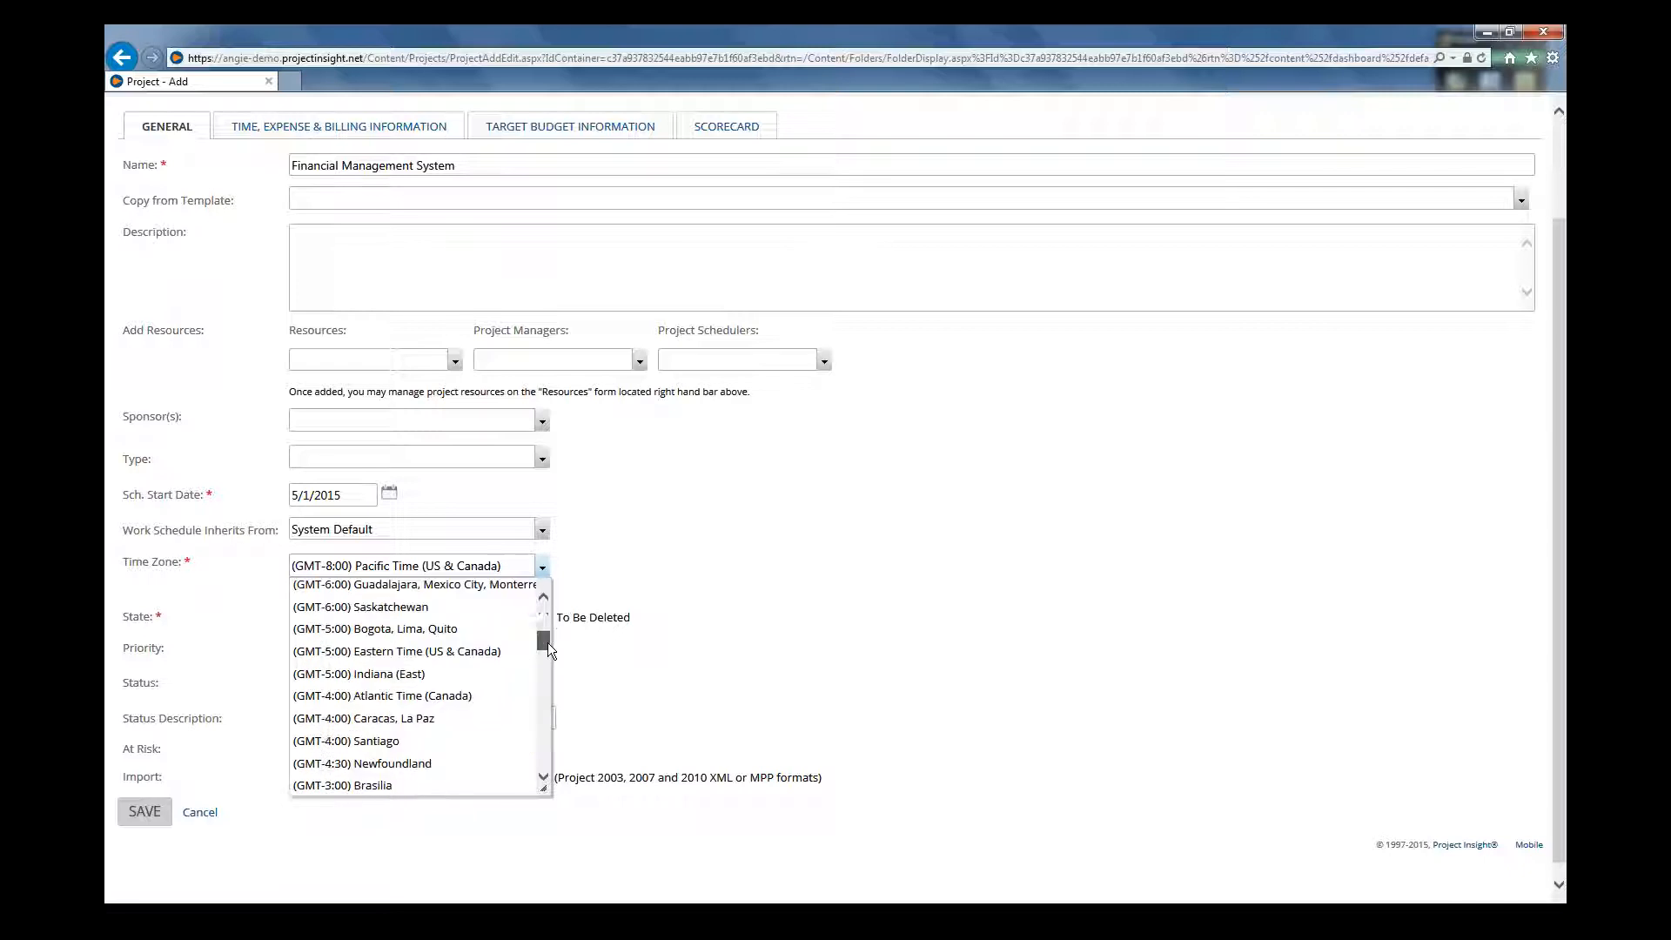
click(421, 654)
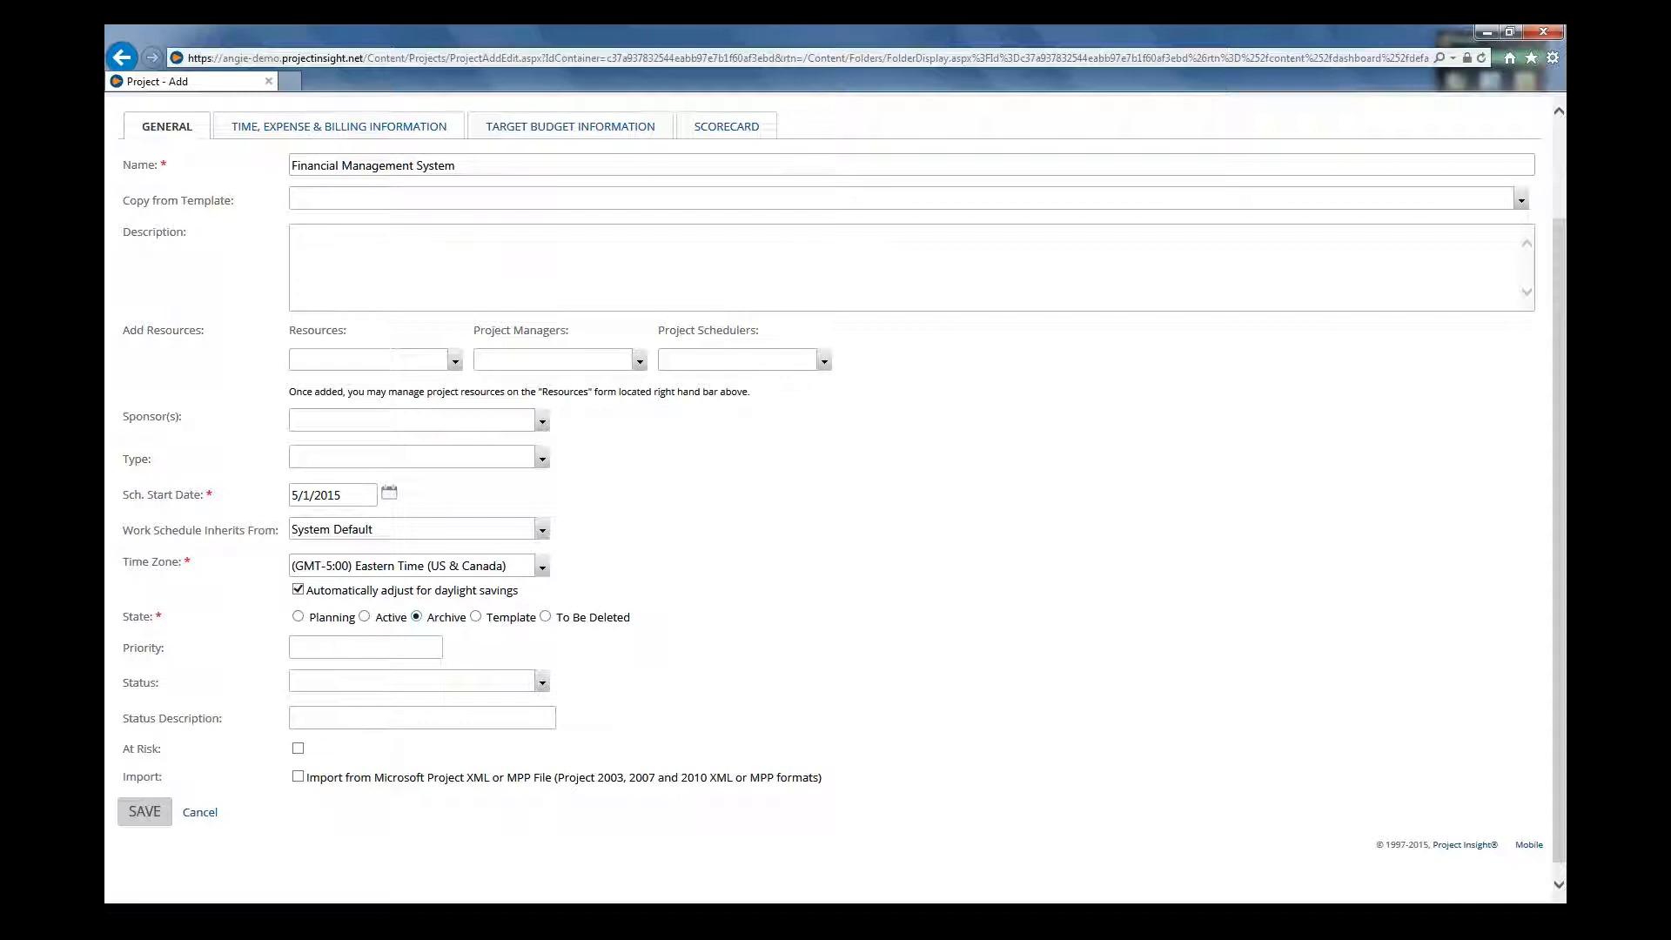
- Try the Template state and copying from the Software Development template, and reset the template choice to No Selection
click(487, 618)
scroll(689, 614, up, 2)
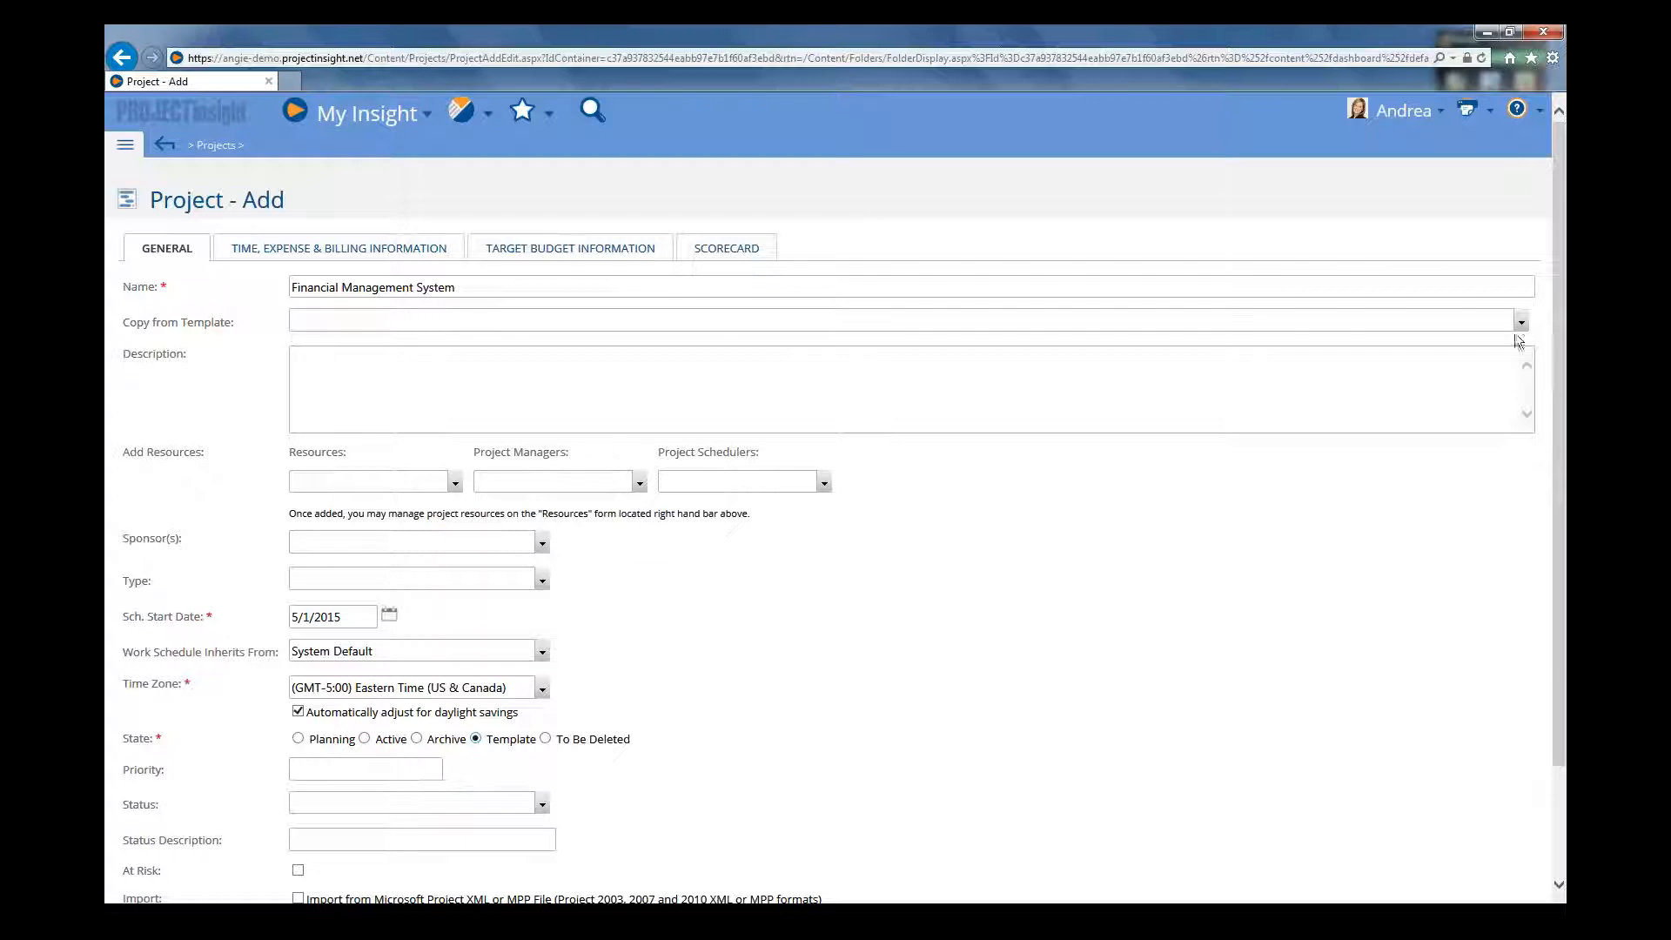
click(1522, 324)
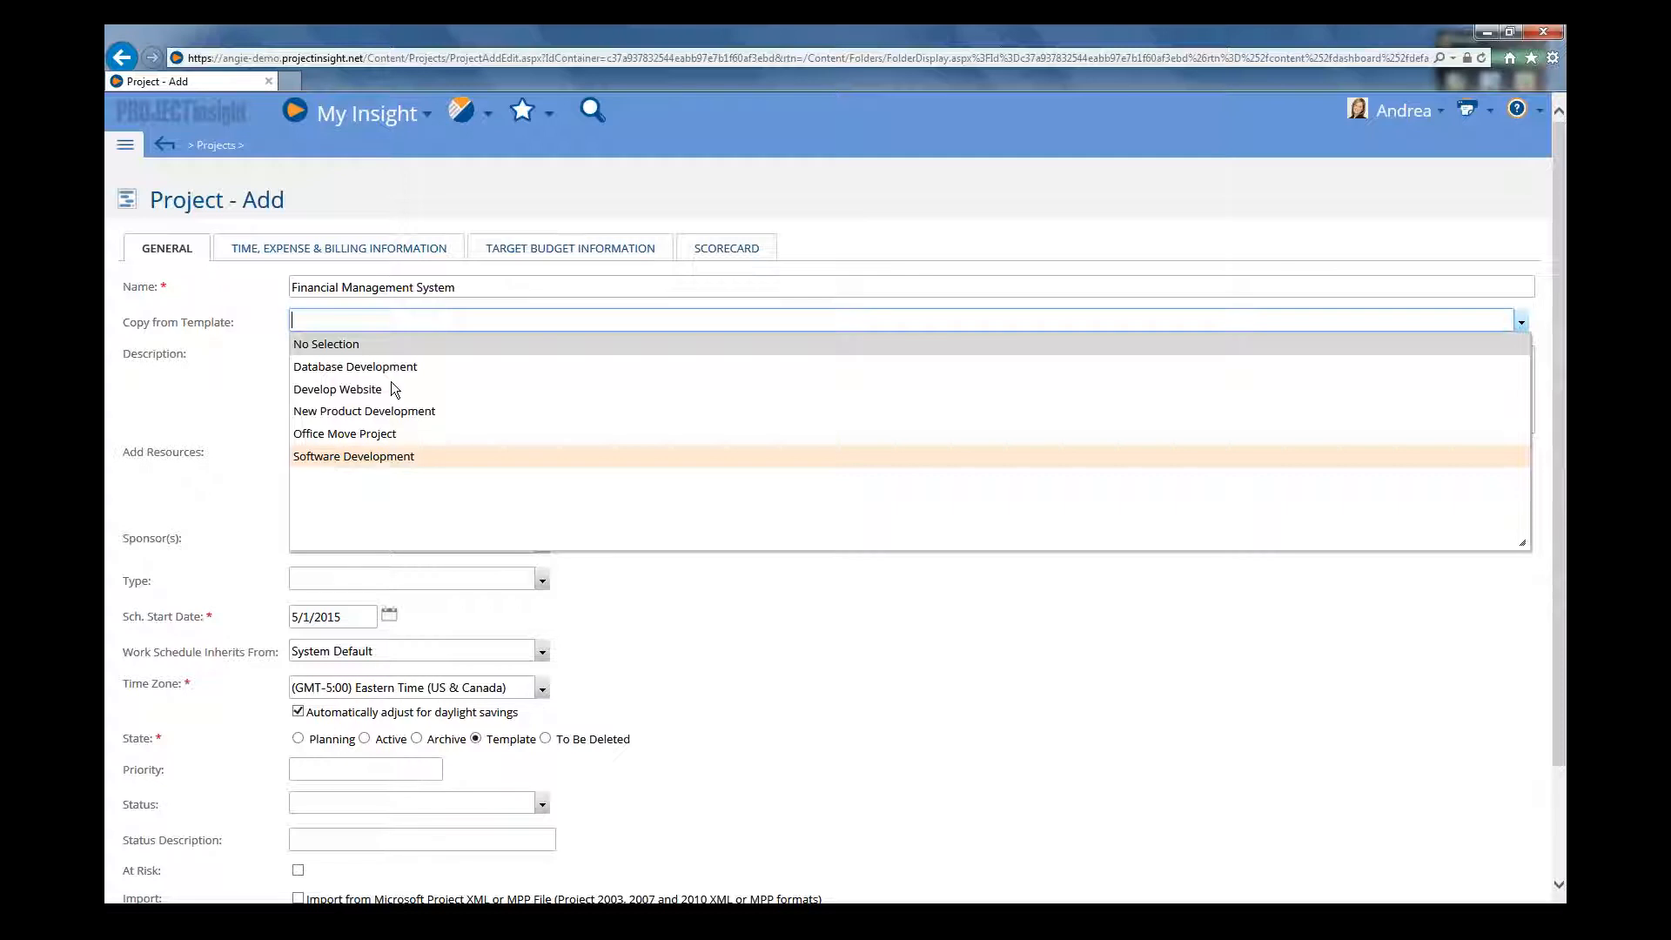
click(374, 457)
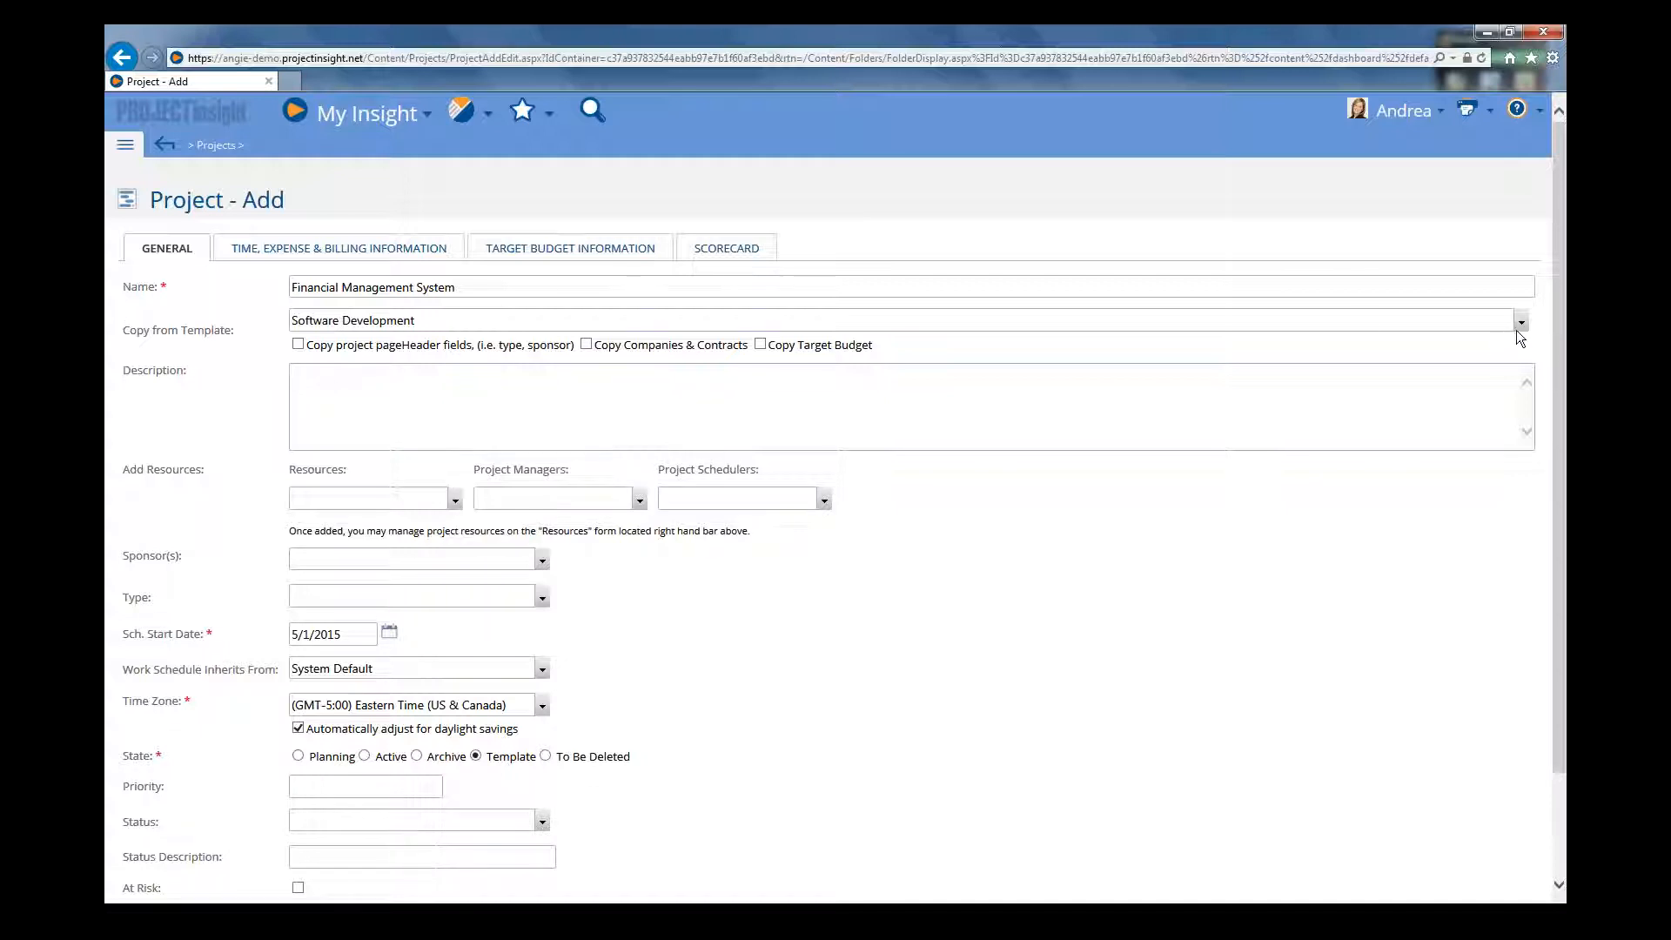
click(1521, 325)
click(393, 348)
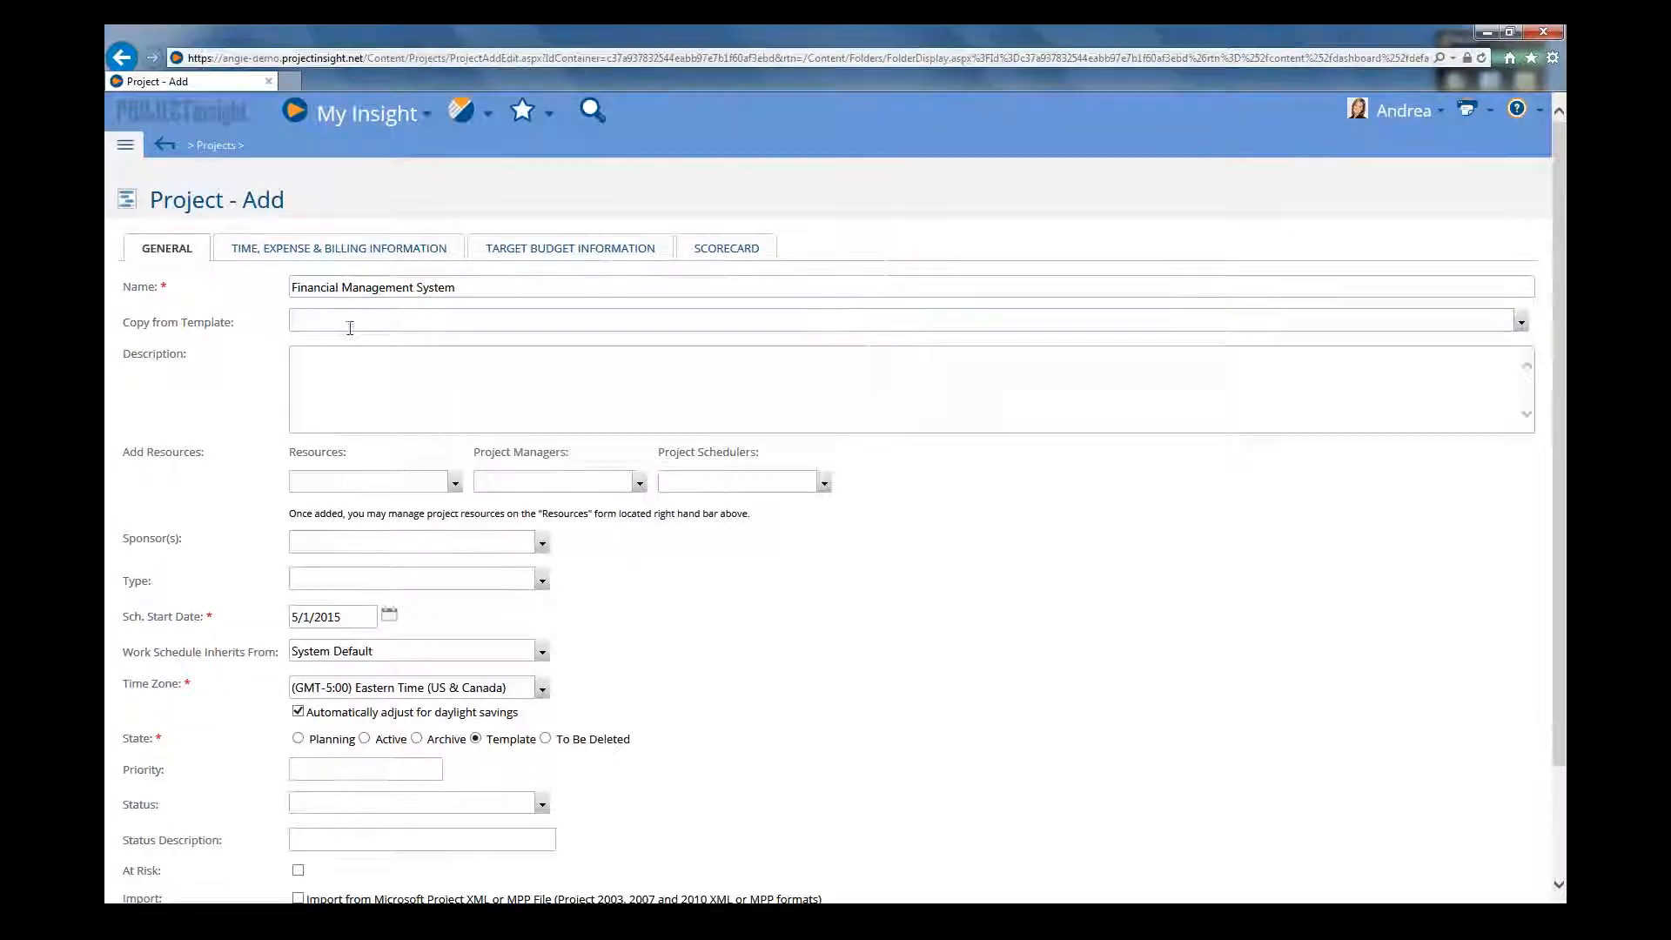
- Set the project's state to Active, and save and display the project
scroll(726, 655, down, 2)
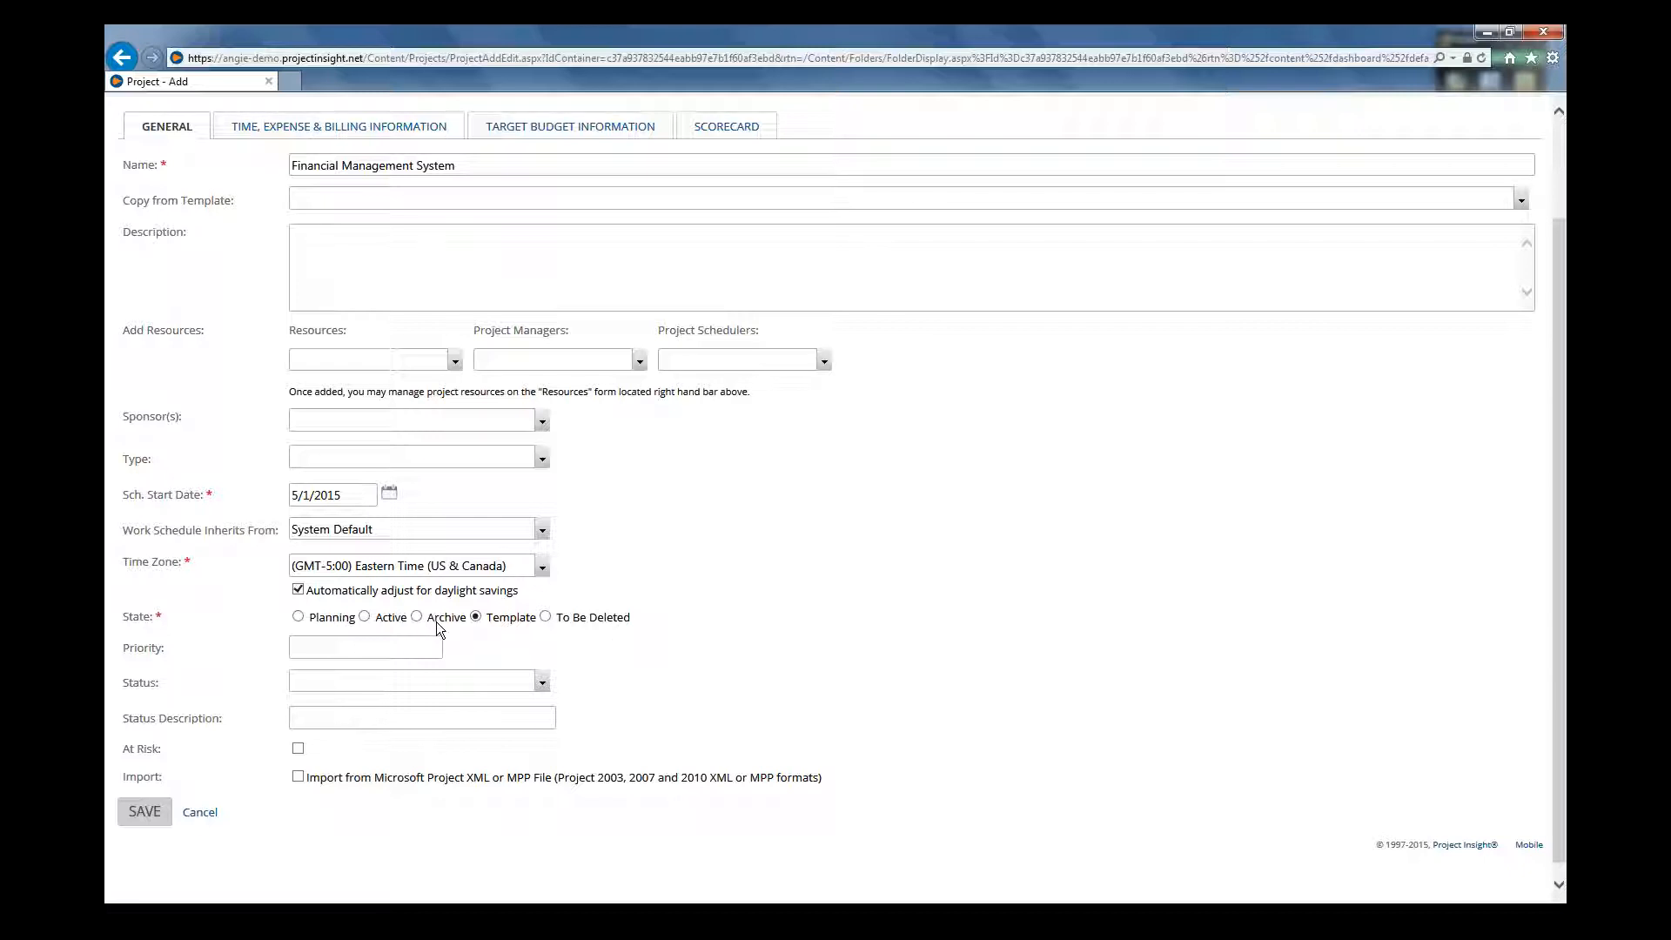
click(546, 616)
mouse_move(158, 814)
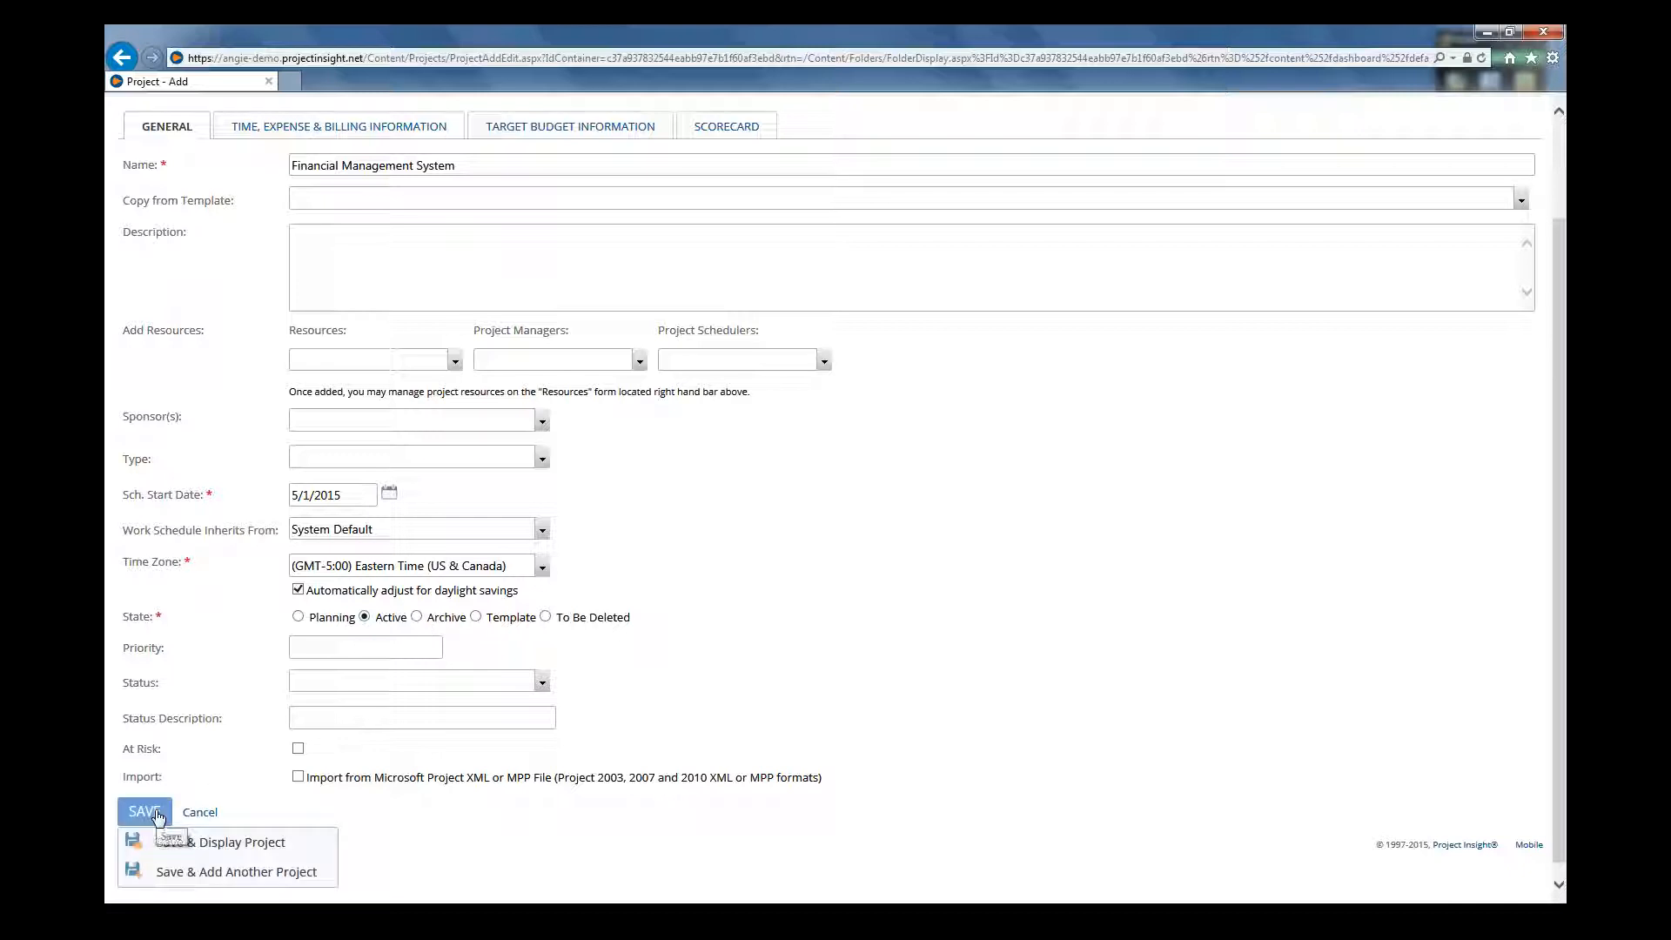
click(157, 814)
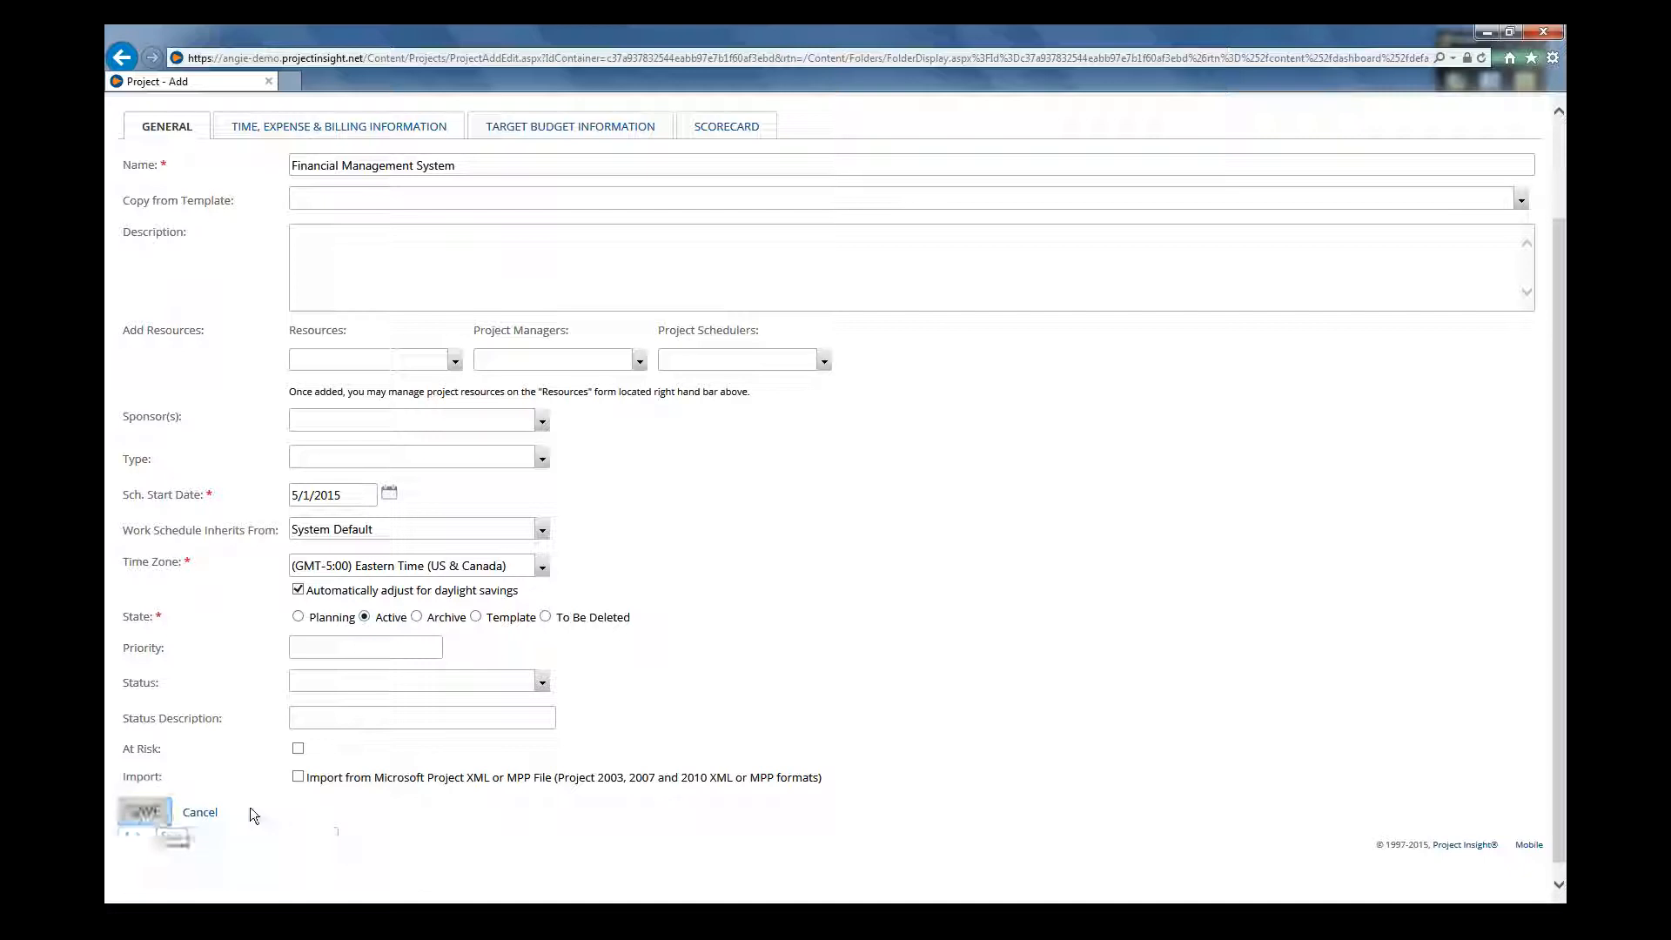
mouse_move(145, 814)
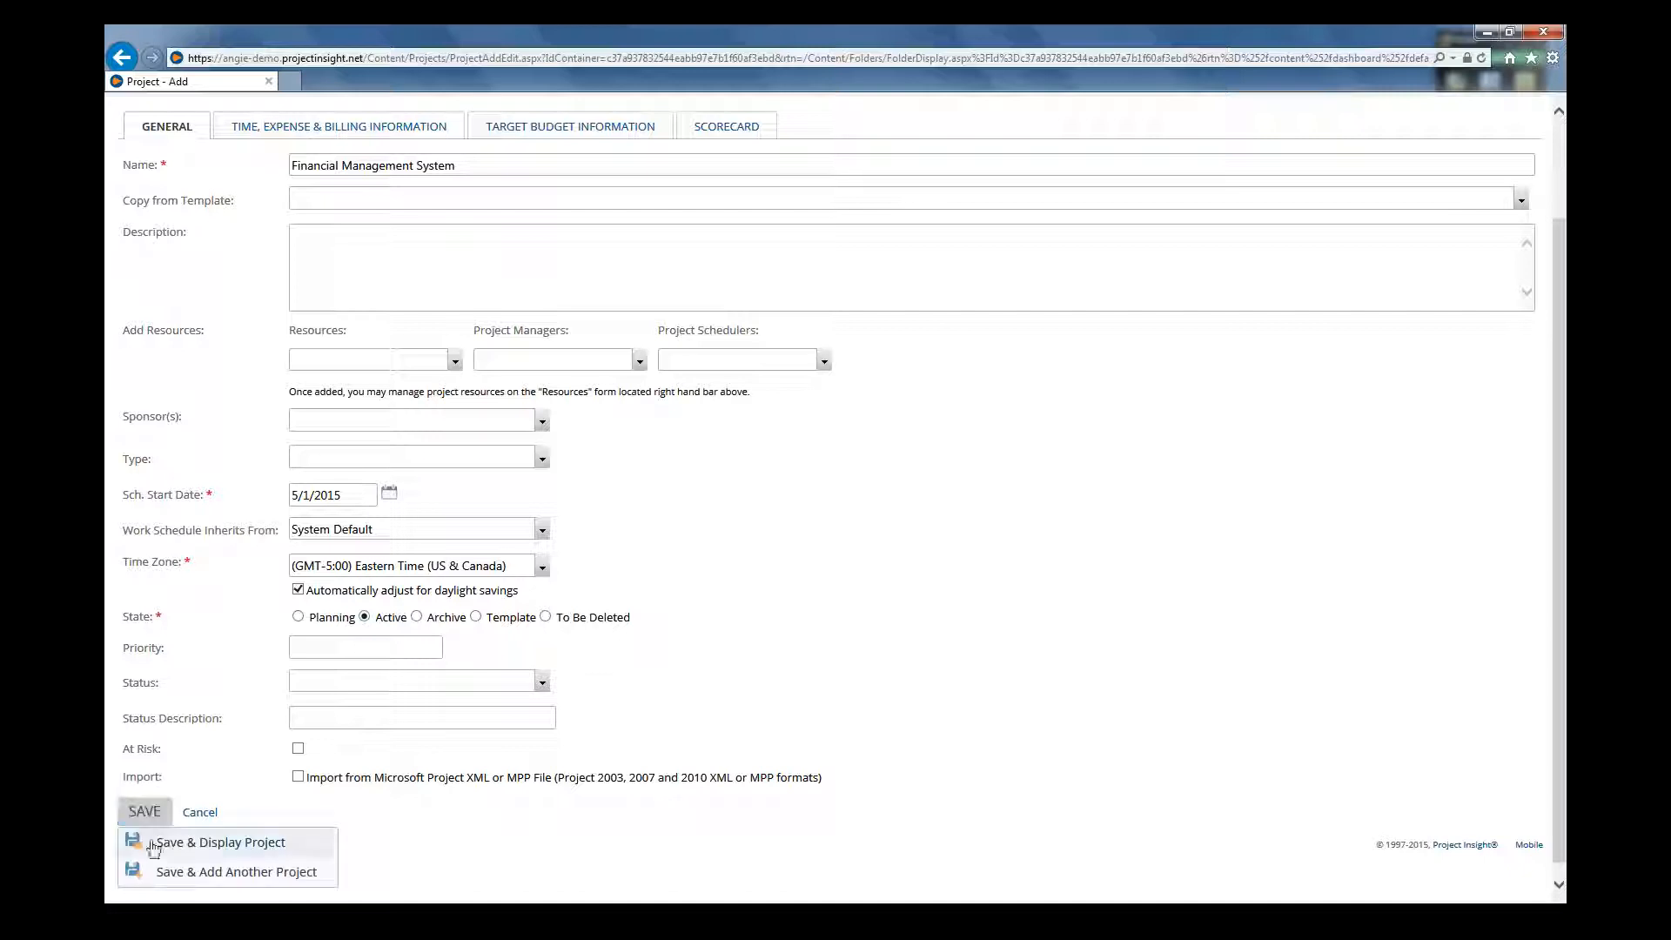
click(248, 843)
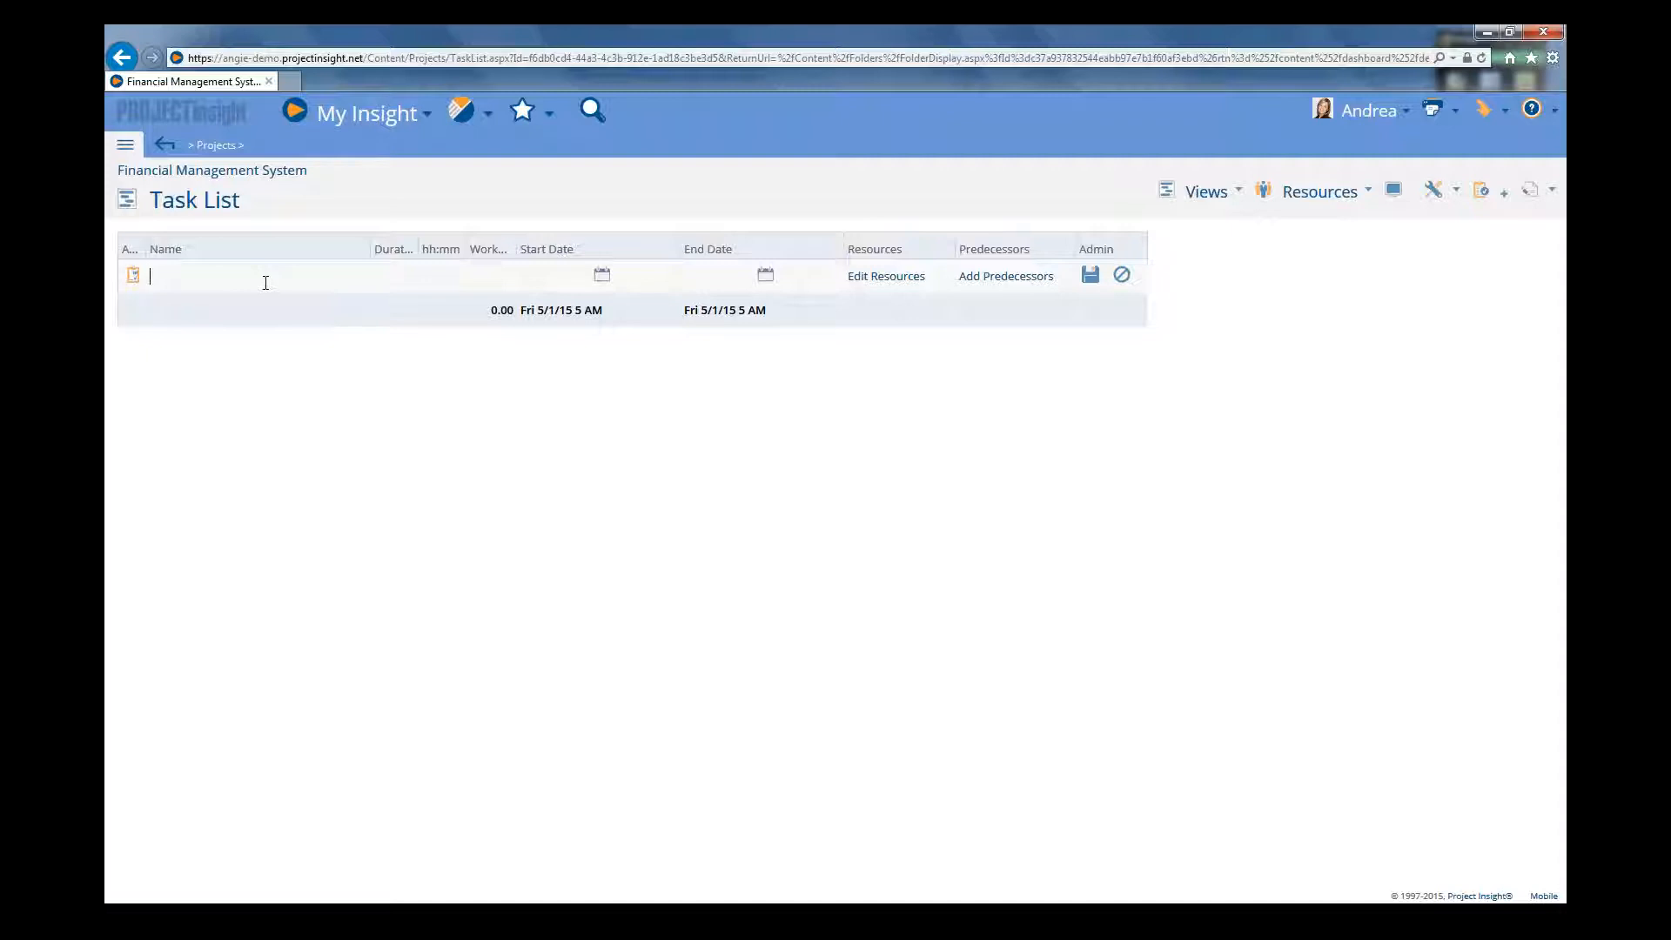
- Name the first task Define Requirements and widen the Duration and Work Hours columns of the task list
text(Define Requirements)
click(286, 281)
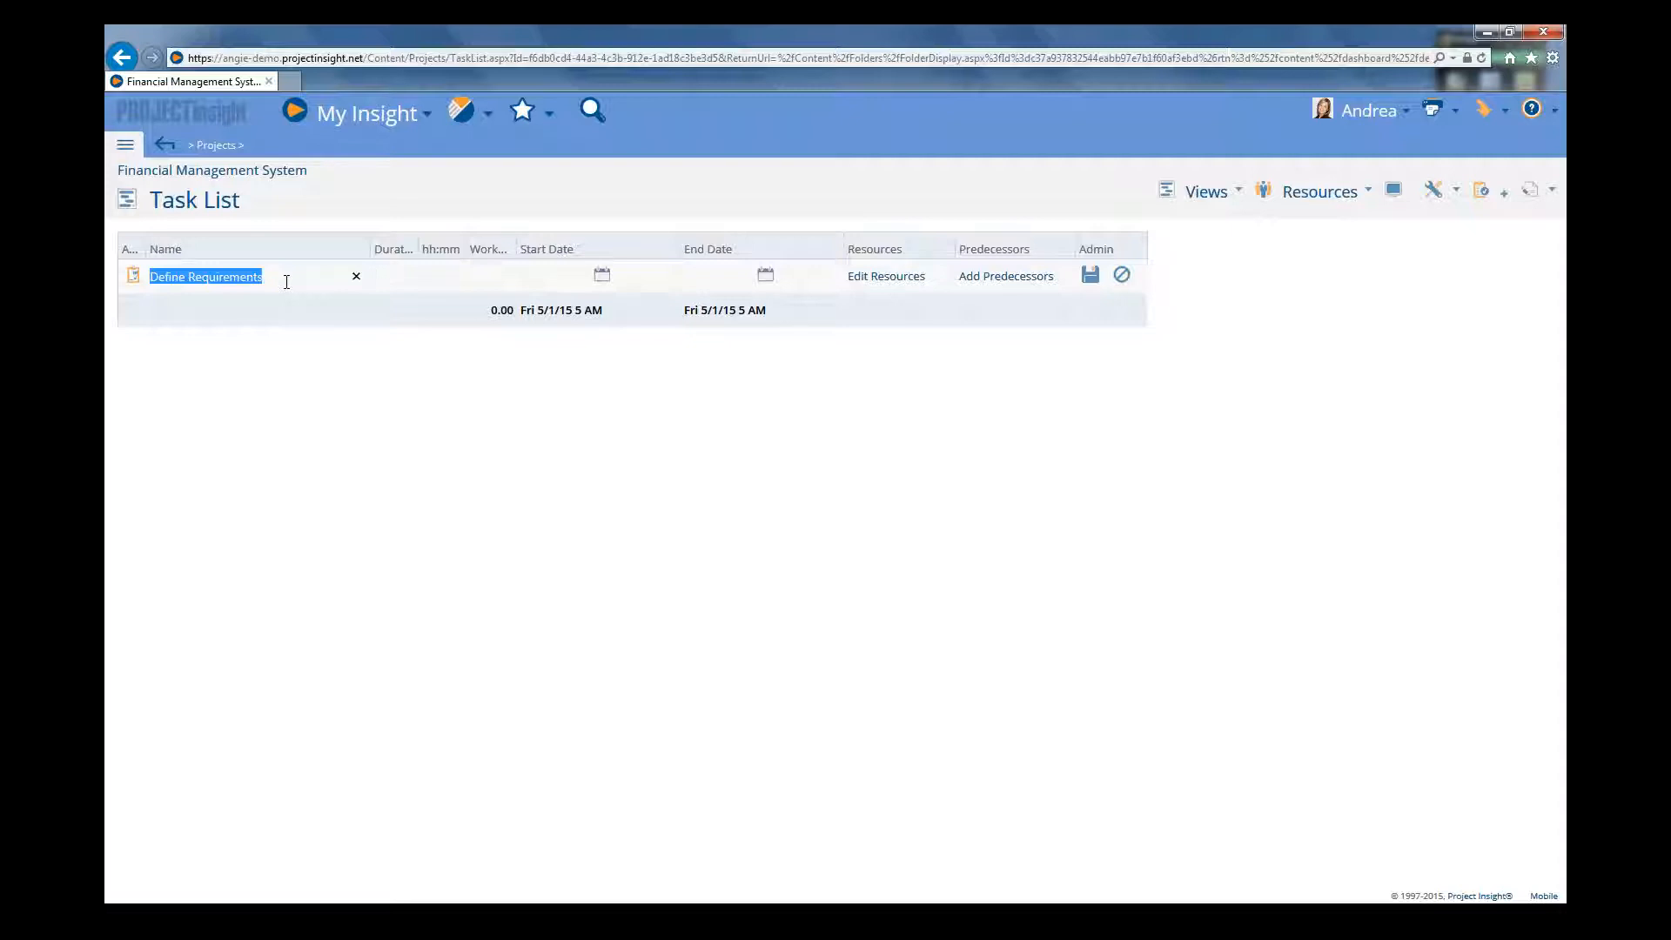
click(395, 276)
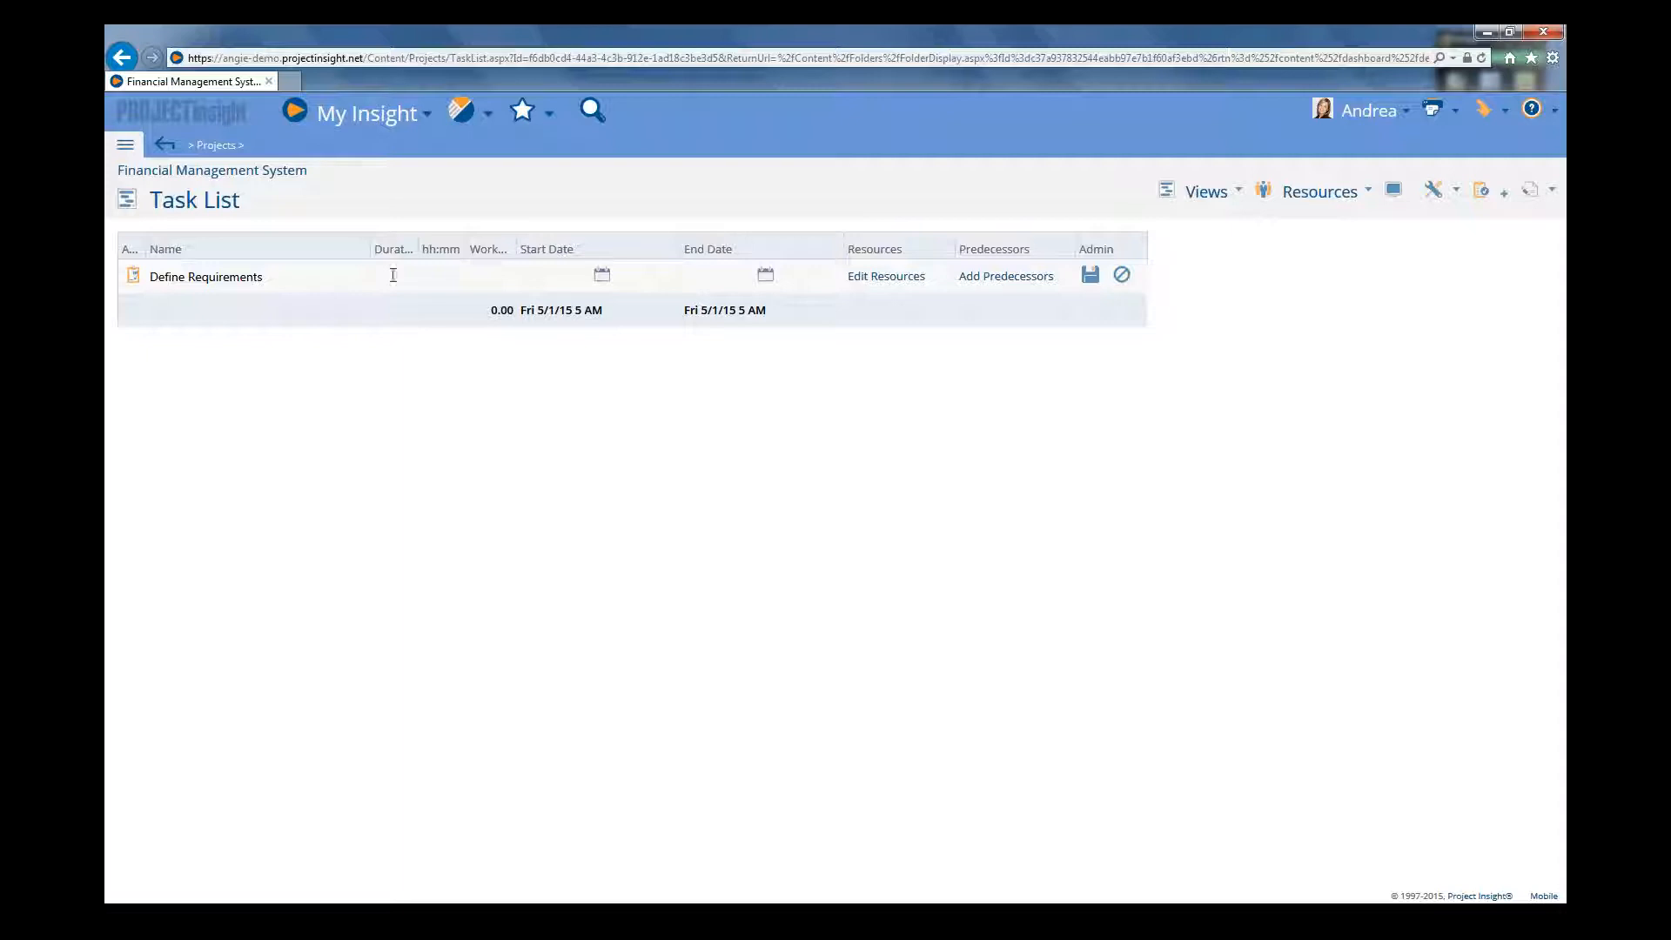
drag(393, 241, 413, 239)
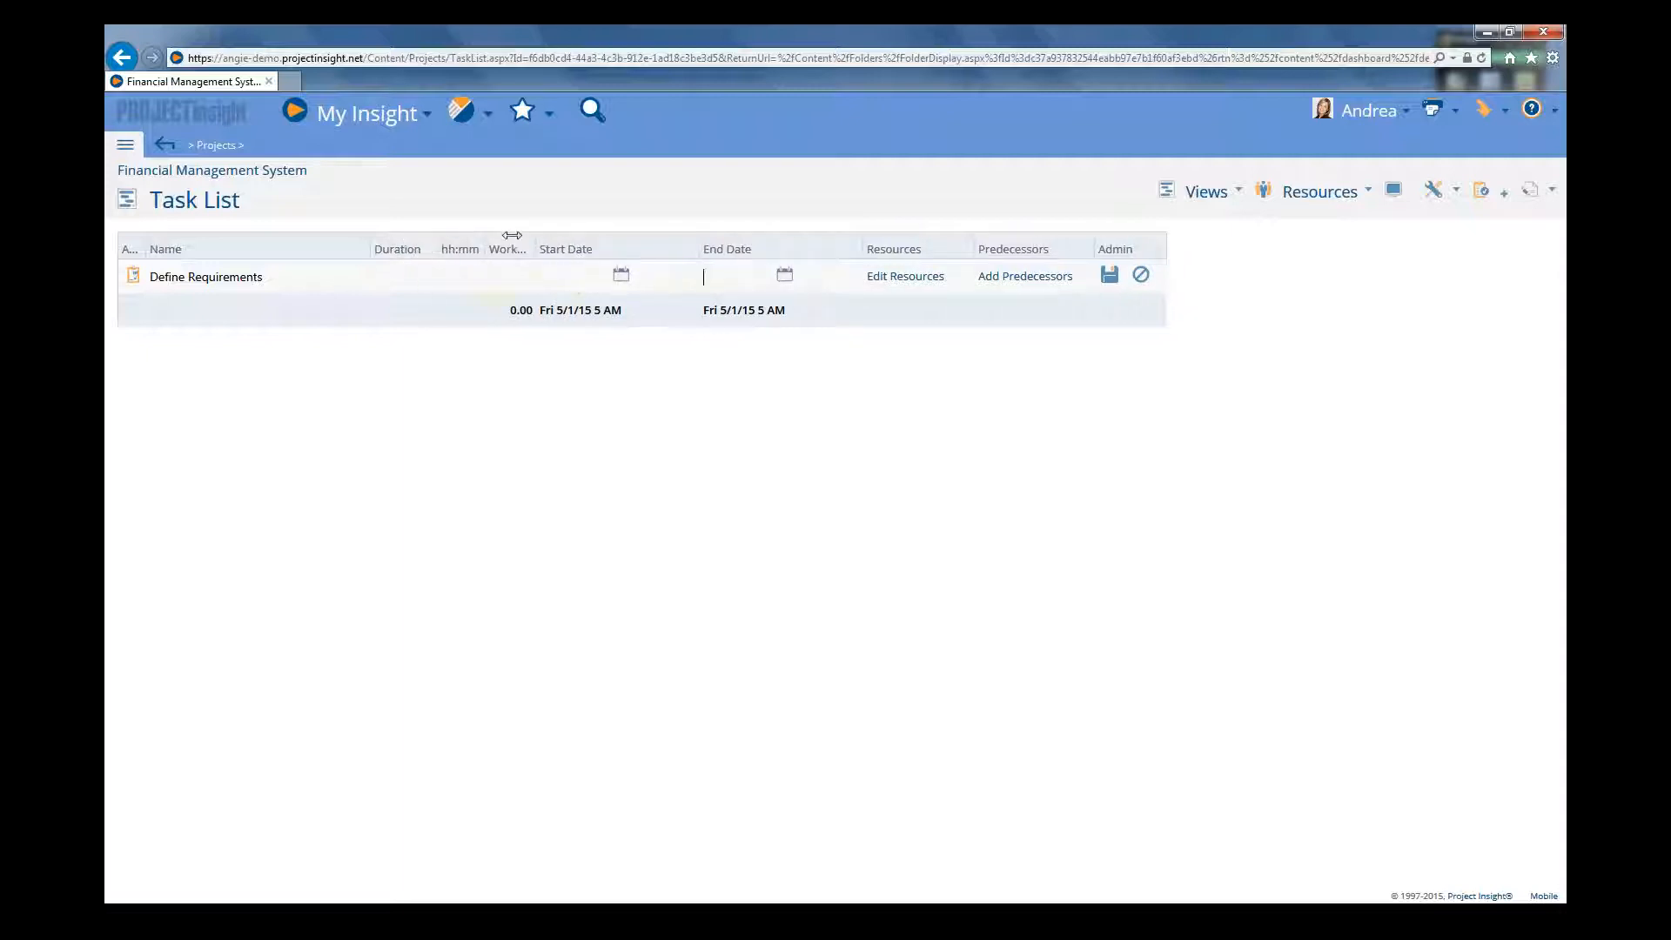
drag(533, 237, 572, 240)
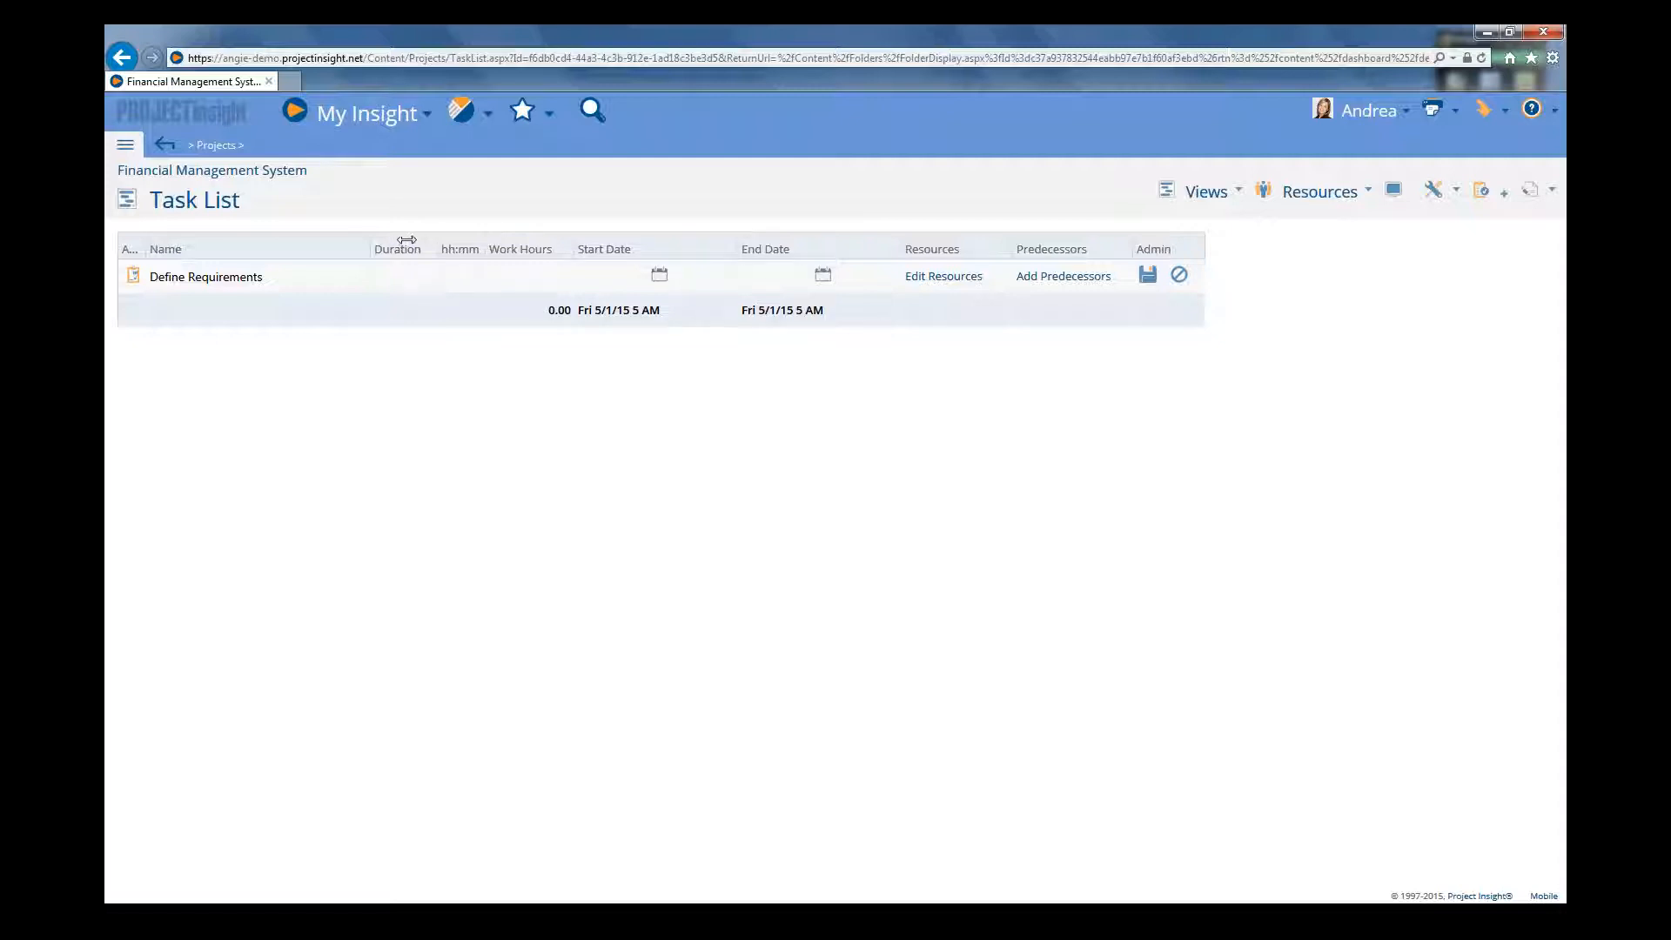
mouse_move(408, 239)
mouse_down()
mouse_move(499, 239)
mouse_move(400, 238)
mouse_up()
mouse_move(526, 239)
mouse_down()
mouse_move(603, 238)
mouse_move(523, 243)
mouse_up()
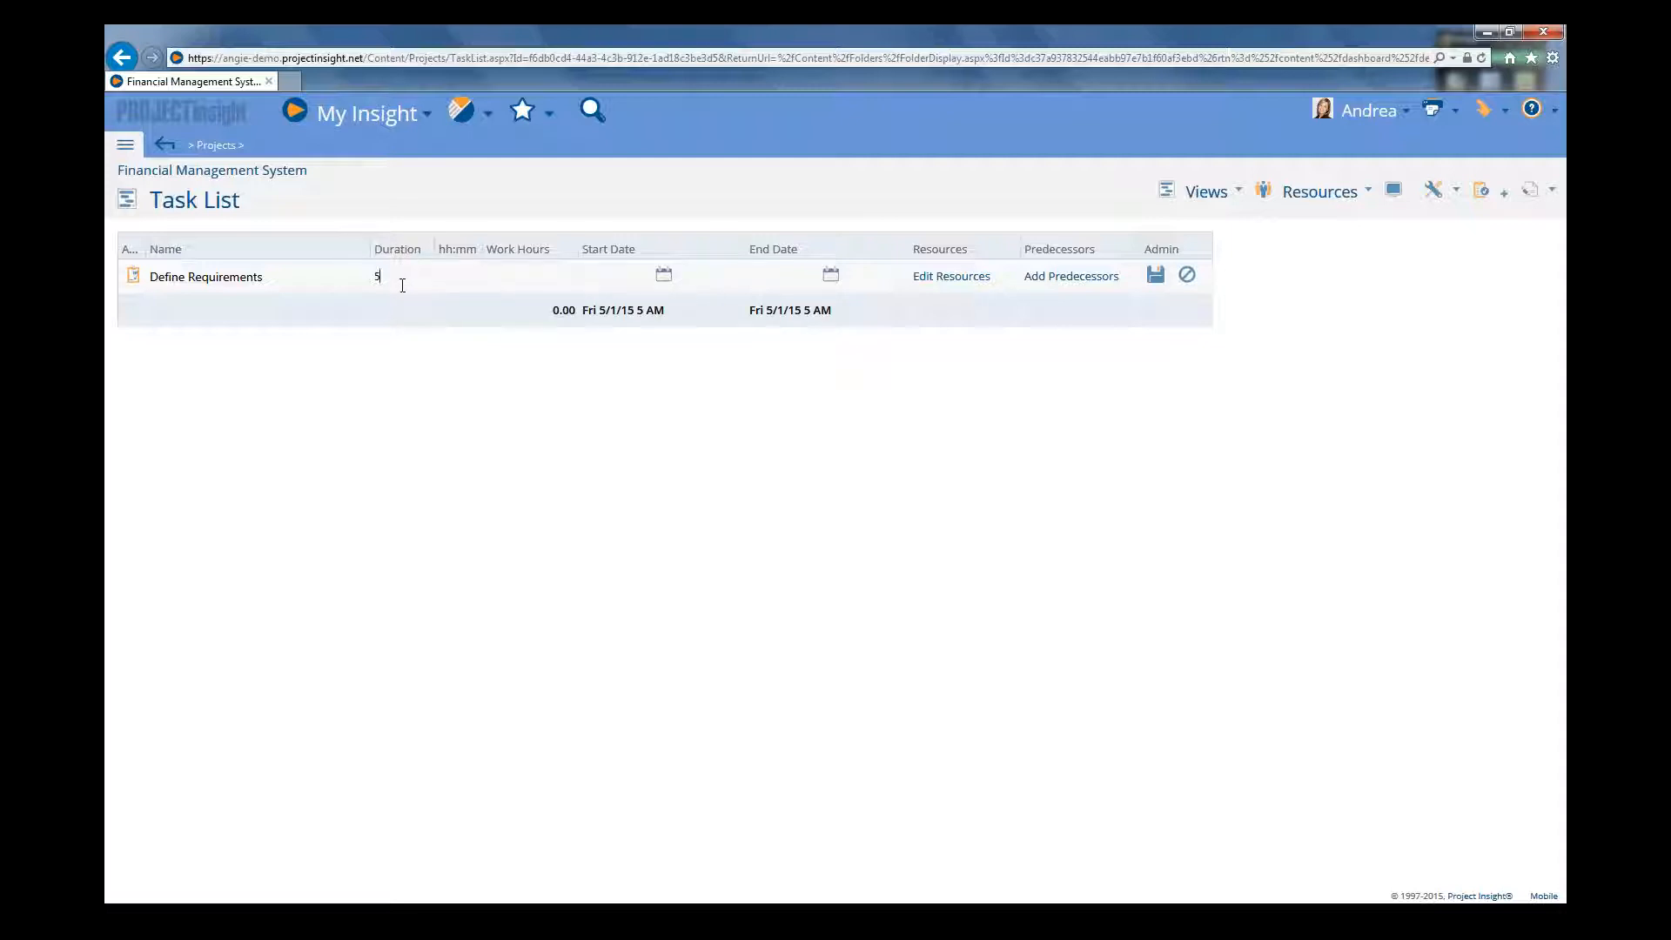
- Set the Define Requirements task's duration to 5d and its work hours to 20
key(Tab)
drag(518, 278, 484, 284)
key(Tab)
text(4)
- Enter 5/2/2015 as the task's start date and apply the Must Start On constraint
click(636, 277)
text(05/2/2015)
click(664, 280)
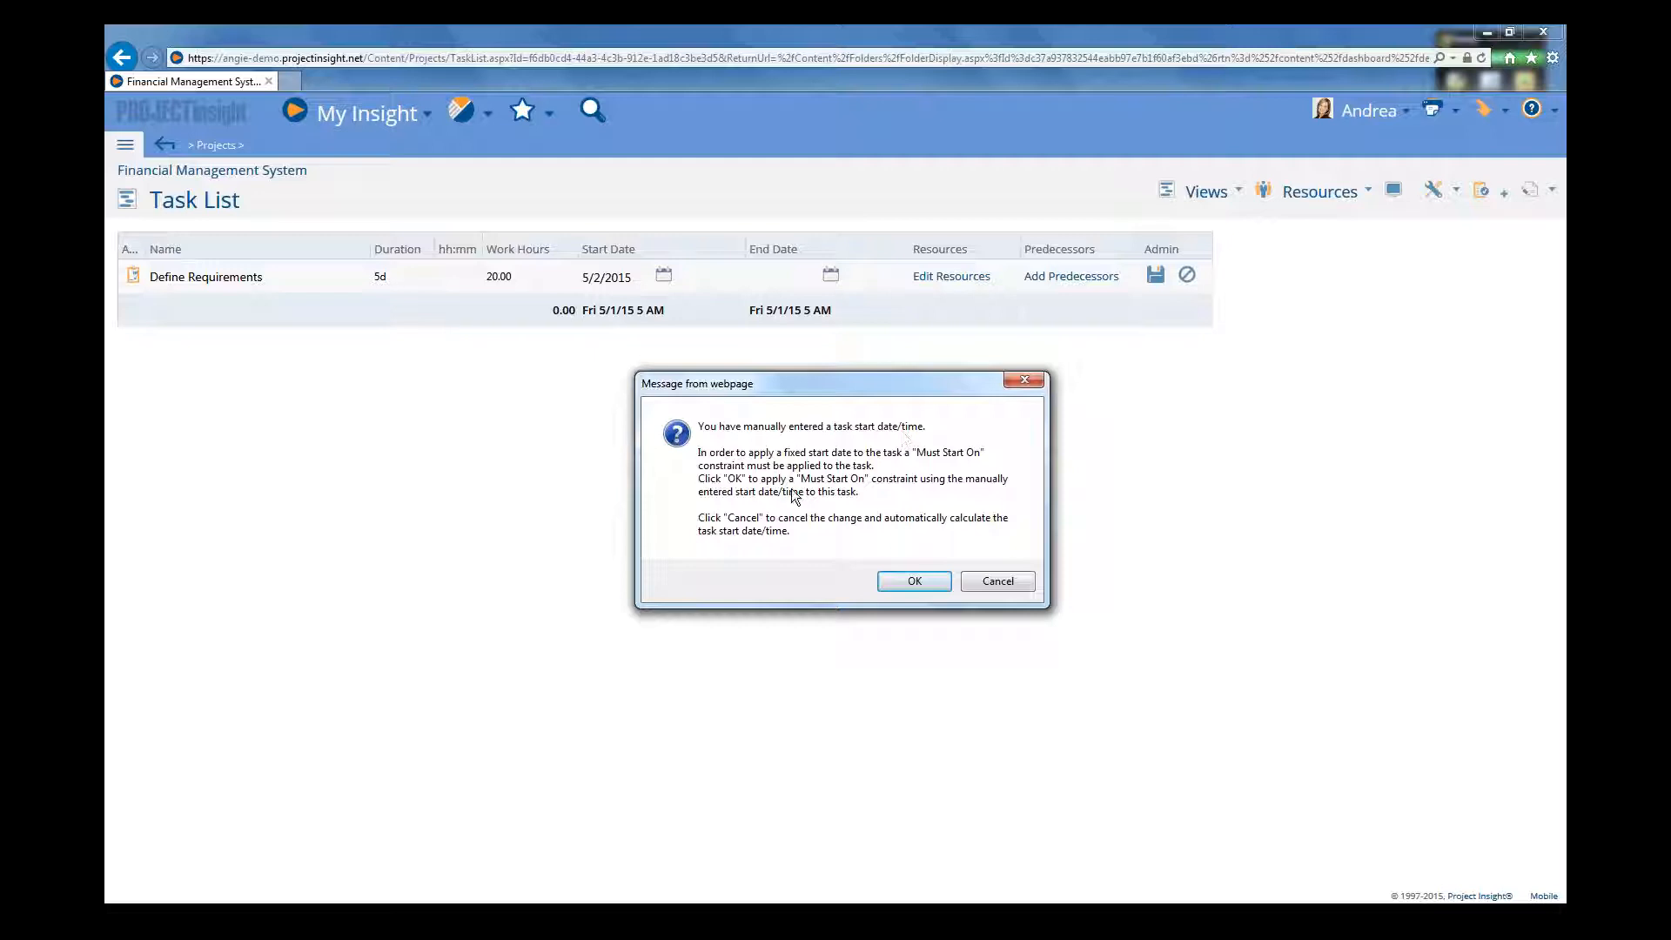
click(906, 589)
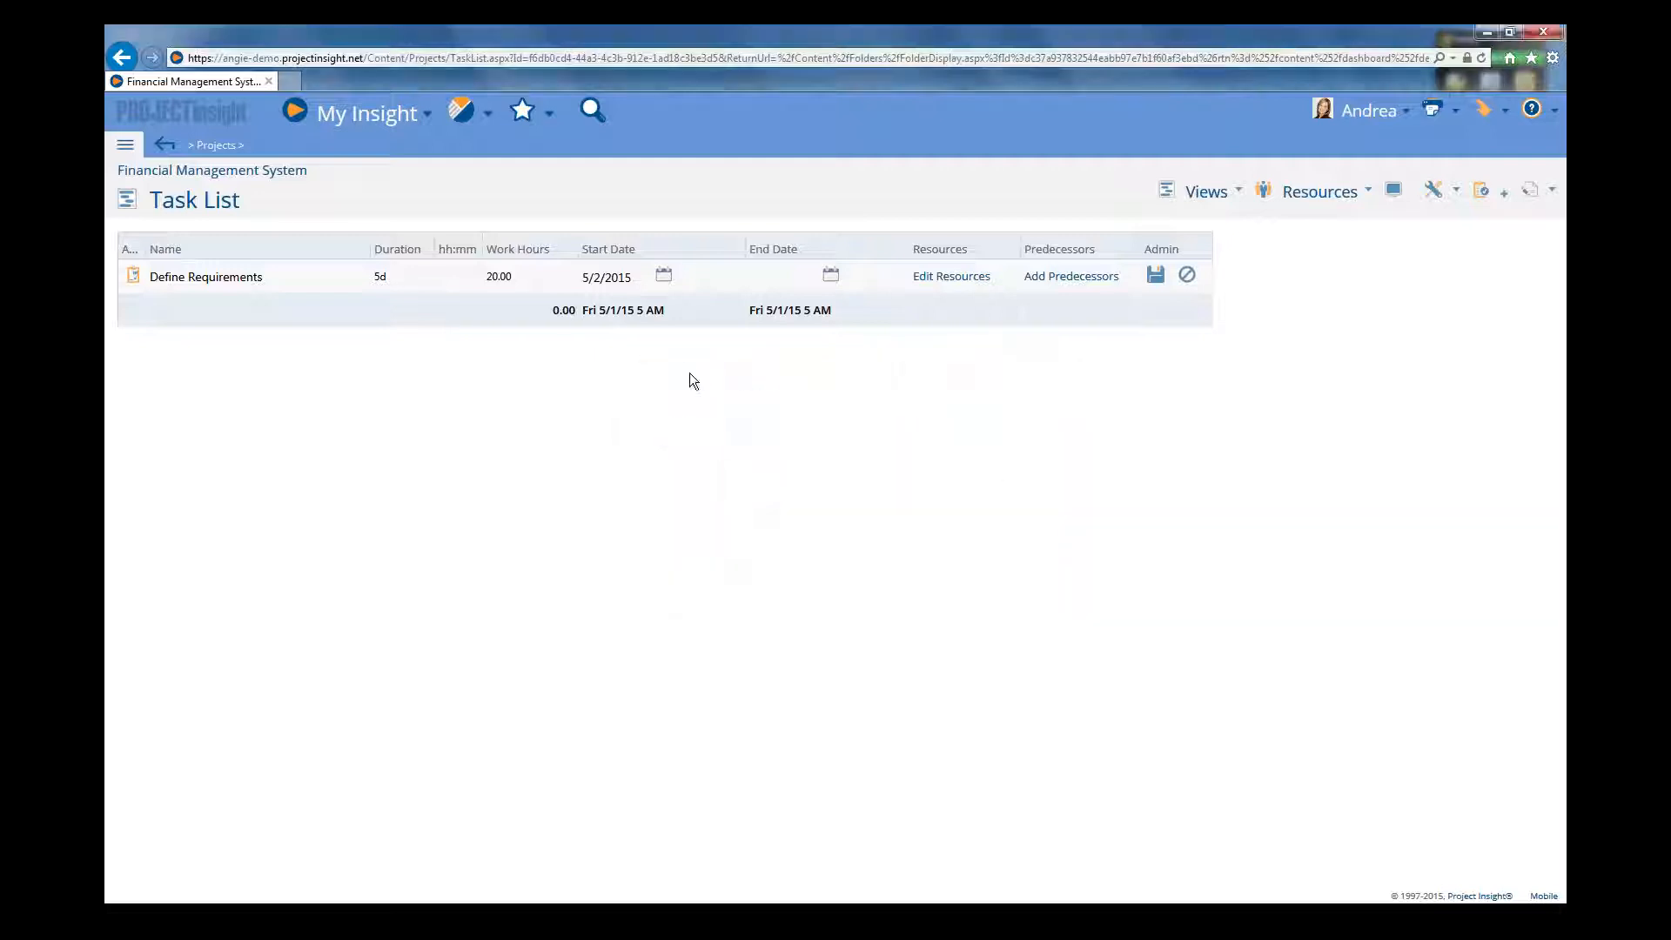
- Clear the task's manual start date and remove its Must Start On constraint
click(663, 275)
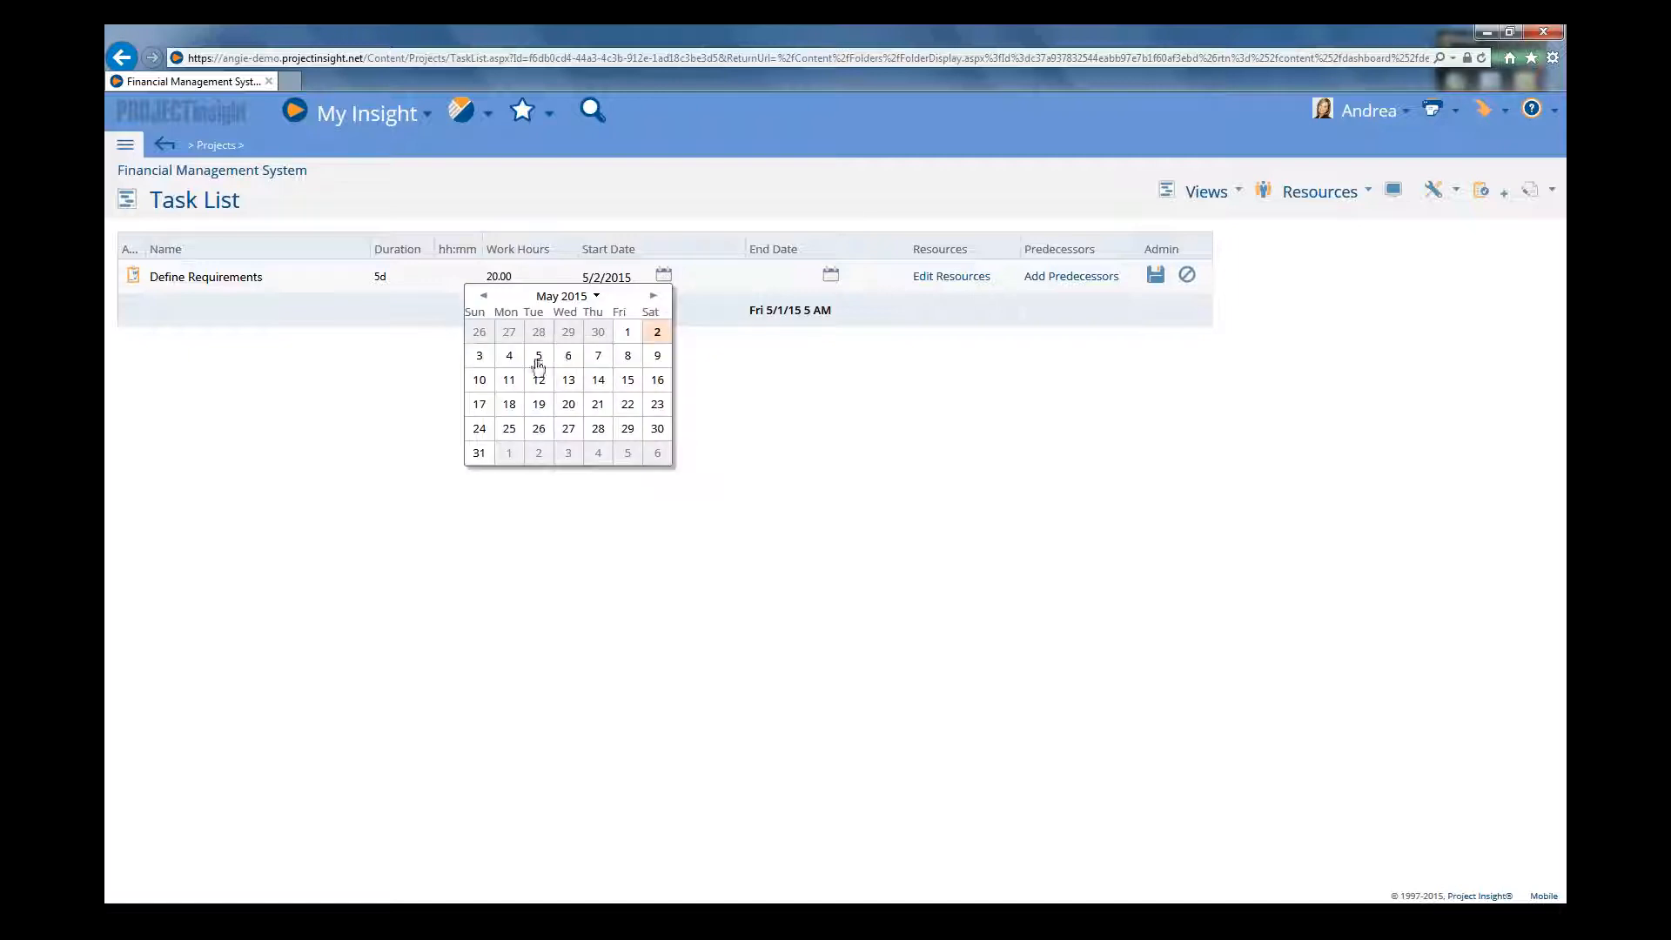
click(509, 379)
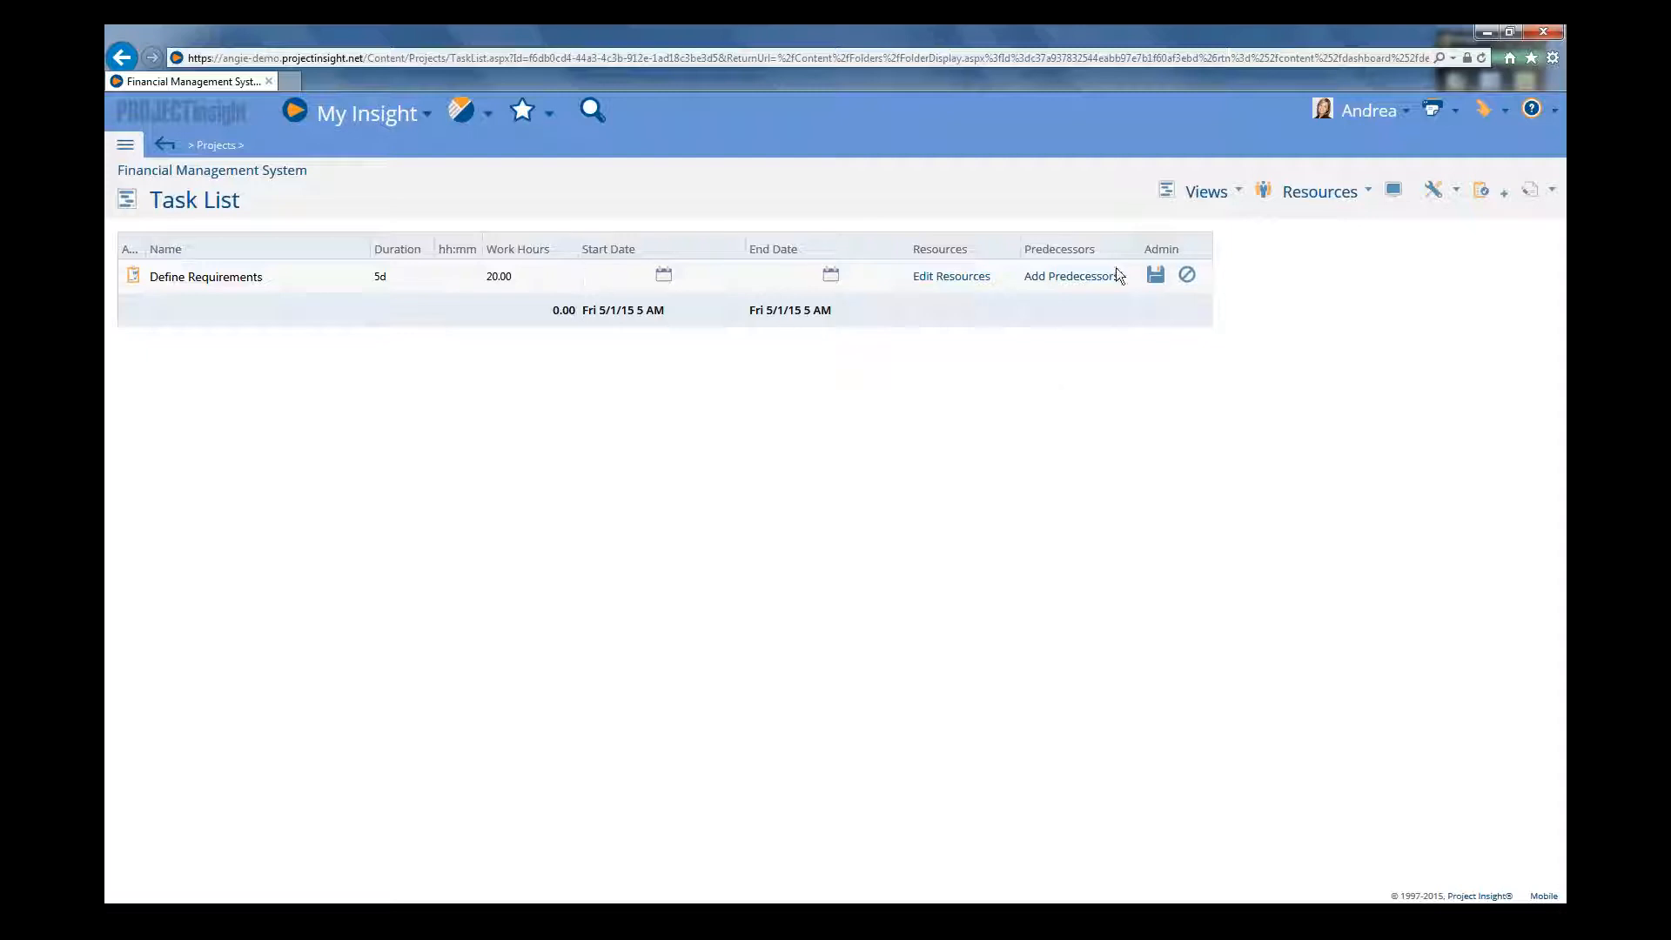
click(1154, 276)
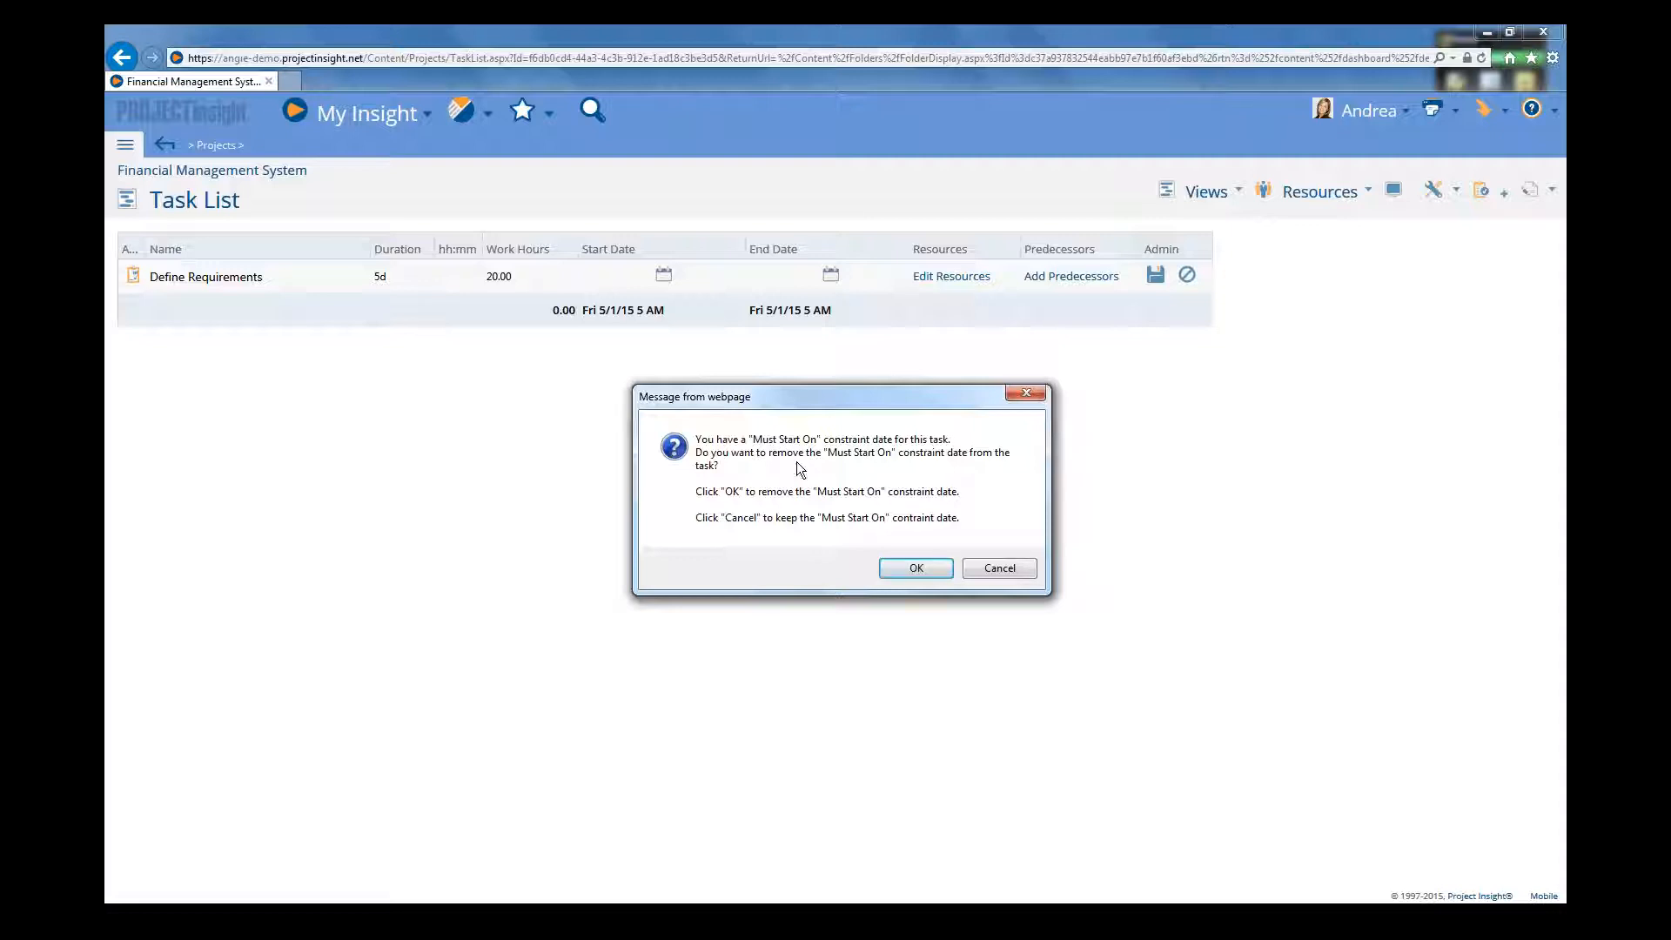
click(915, 568)
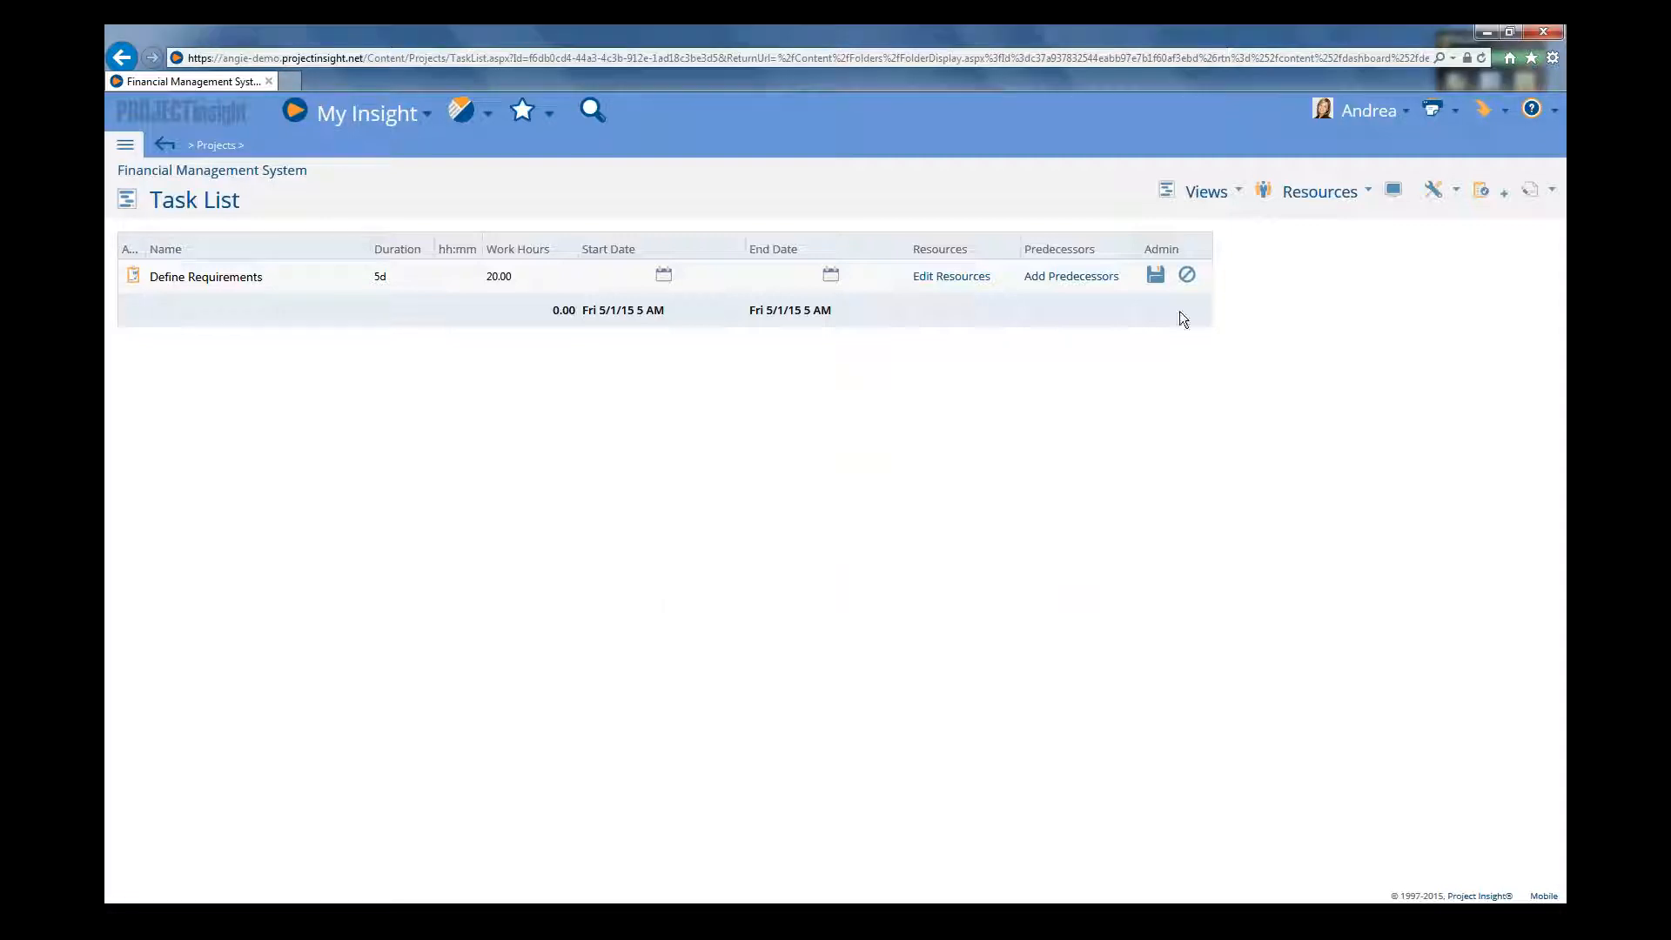
- Save the Define Requirements task and change the project's scheduled start date to 5/25/2015, saving the project
click(1156, 275)
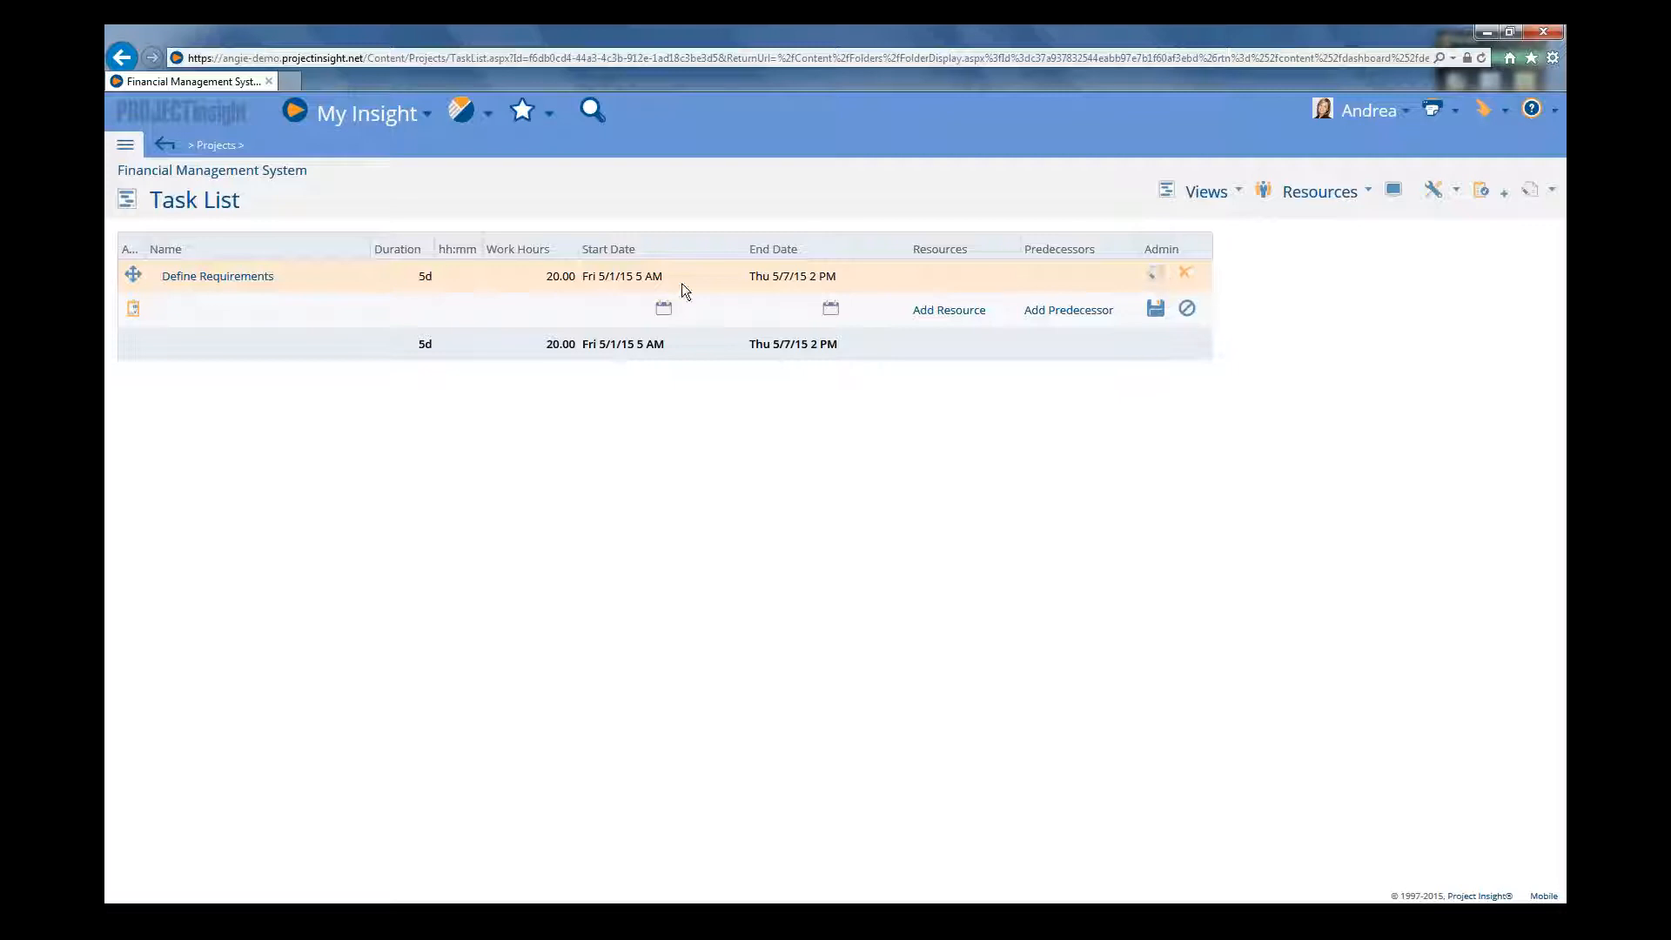
mouse_move(1527, 194)
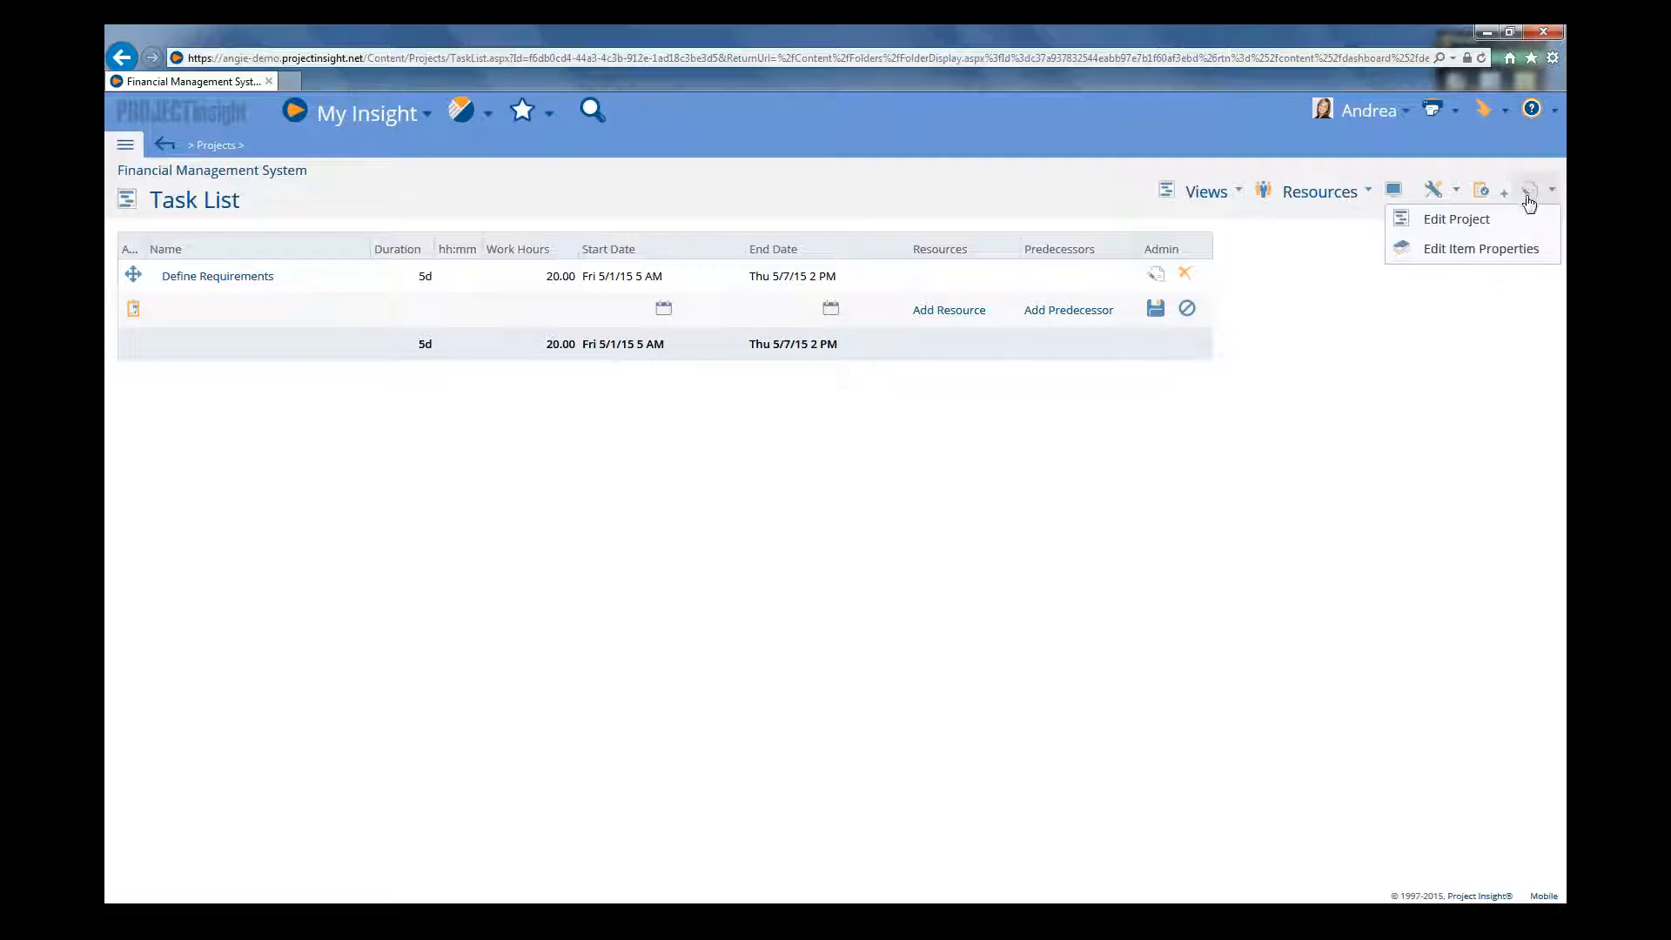
click(1472, 224)
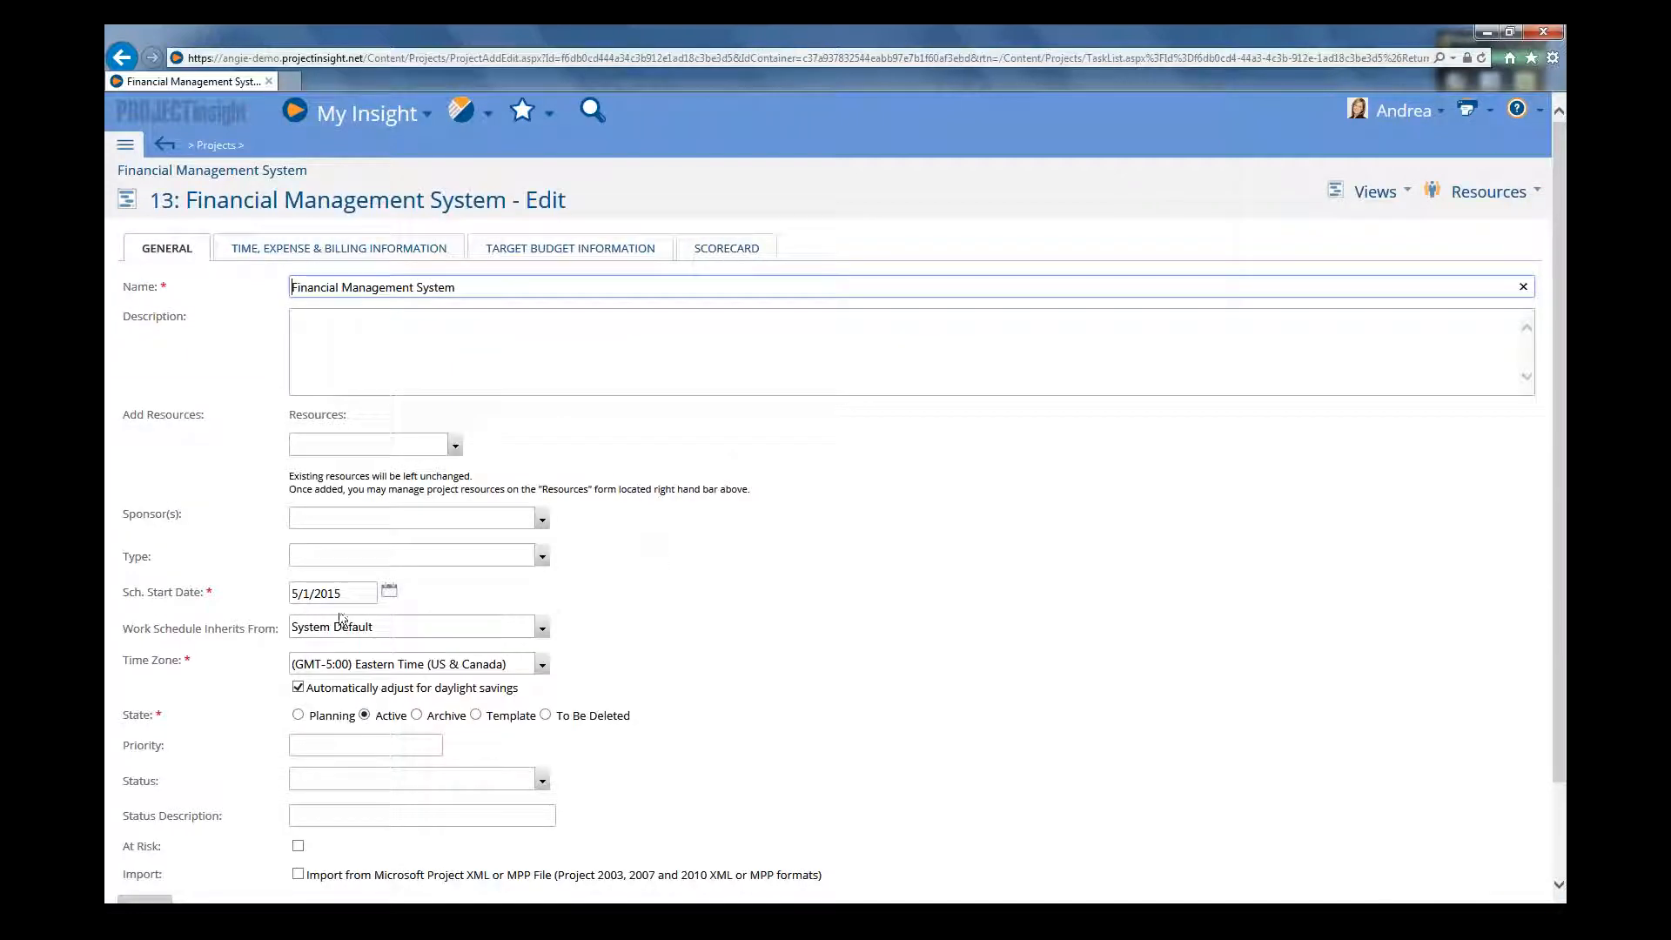
mouse_move(309, 598)
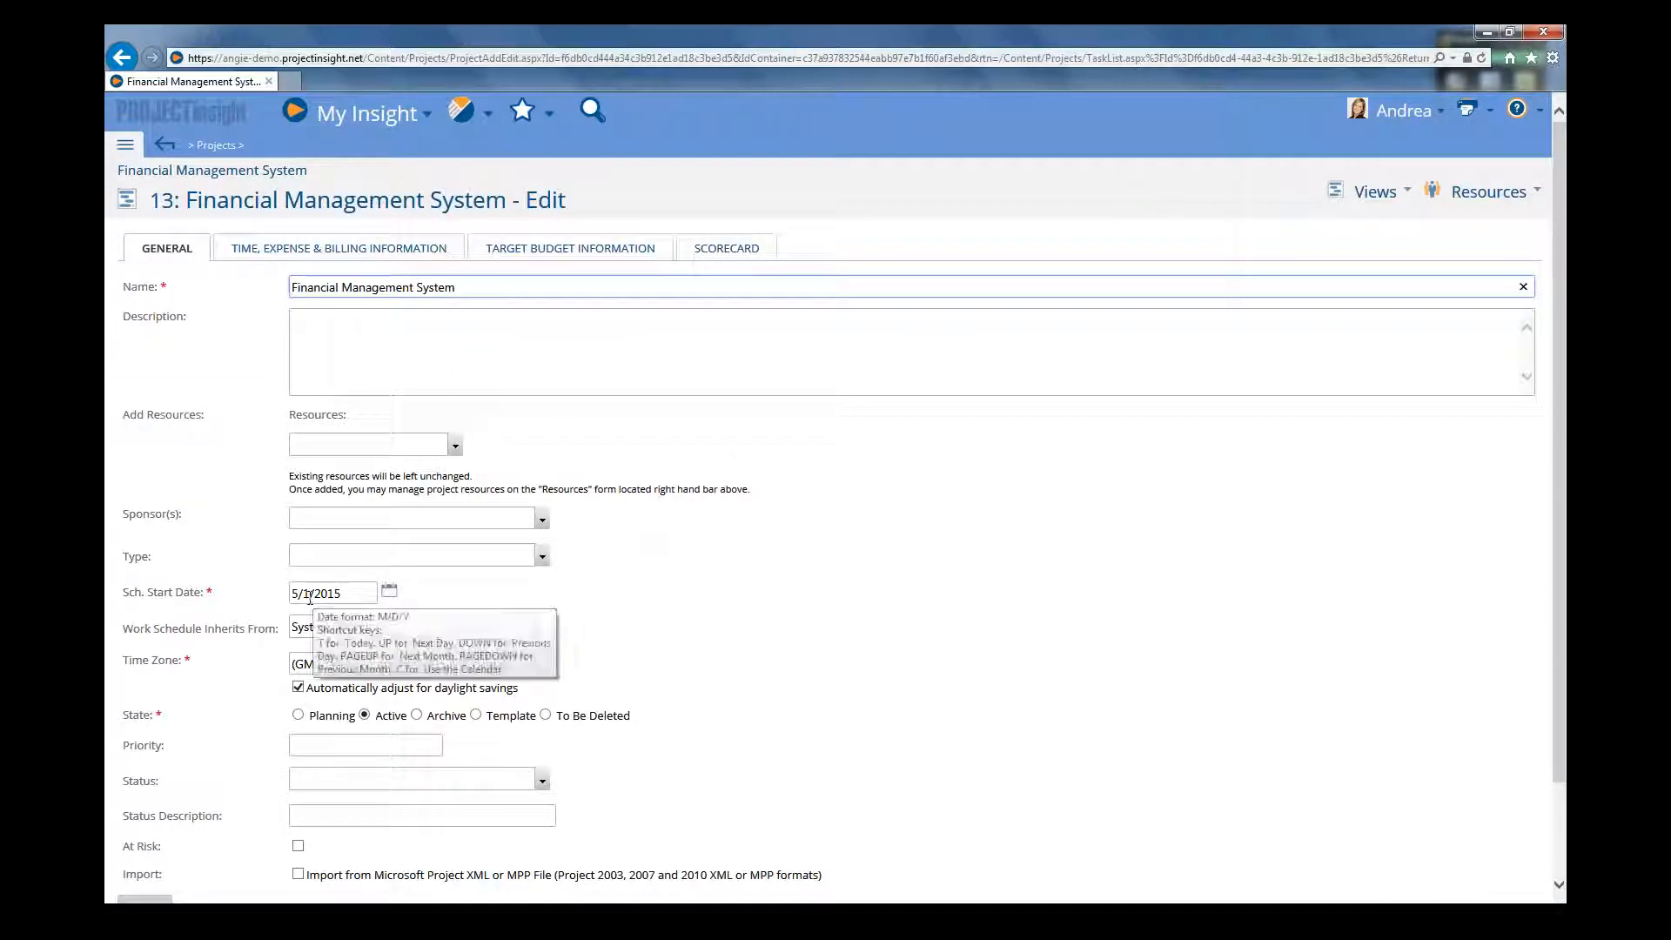
click(390, 595)
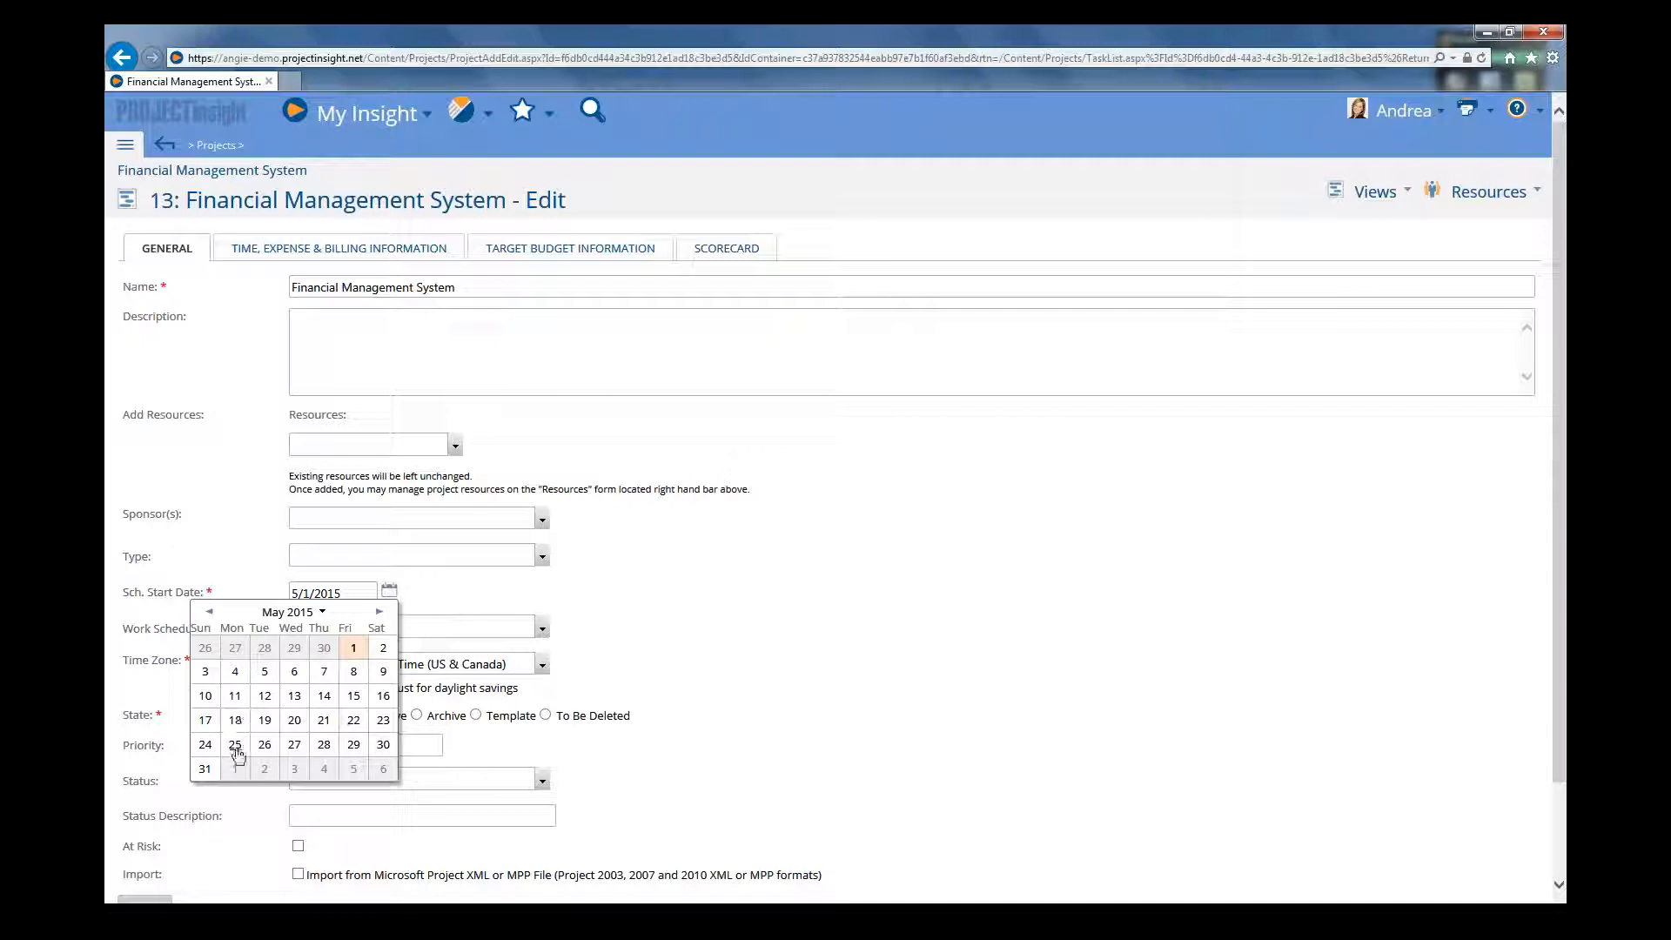
click(235, 748)
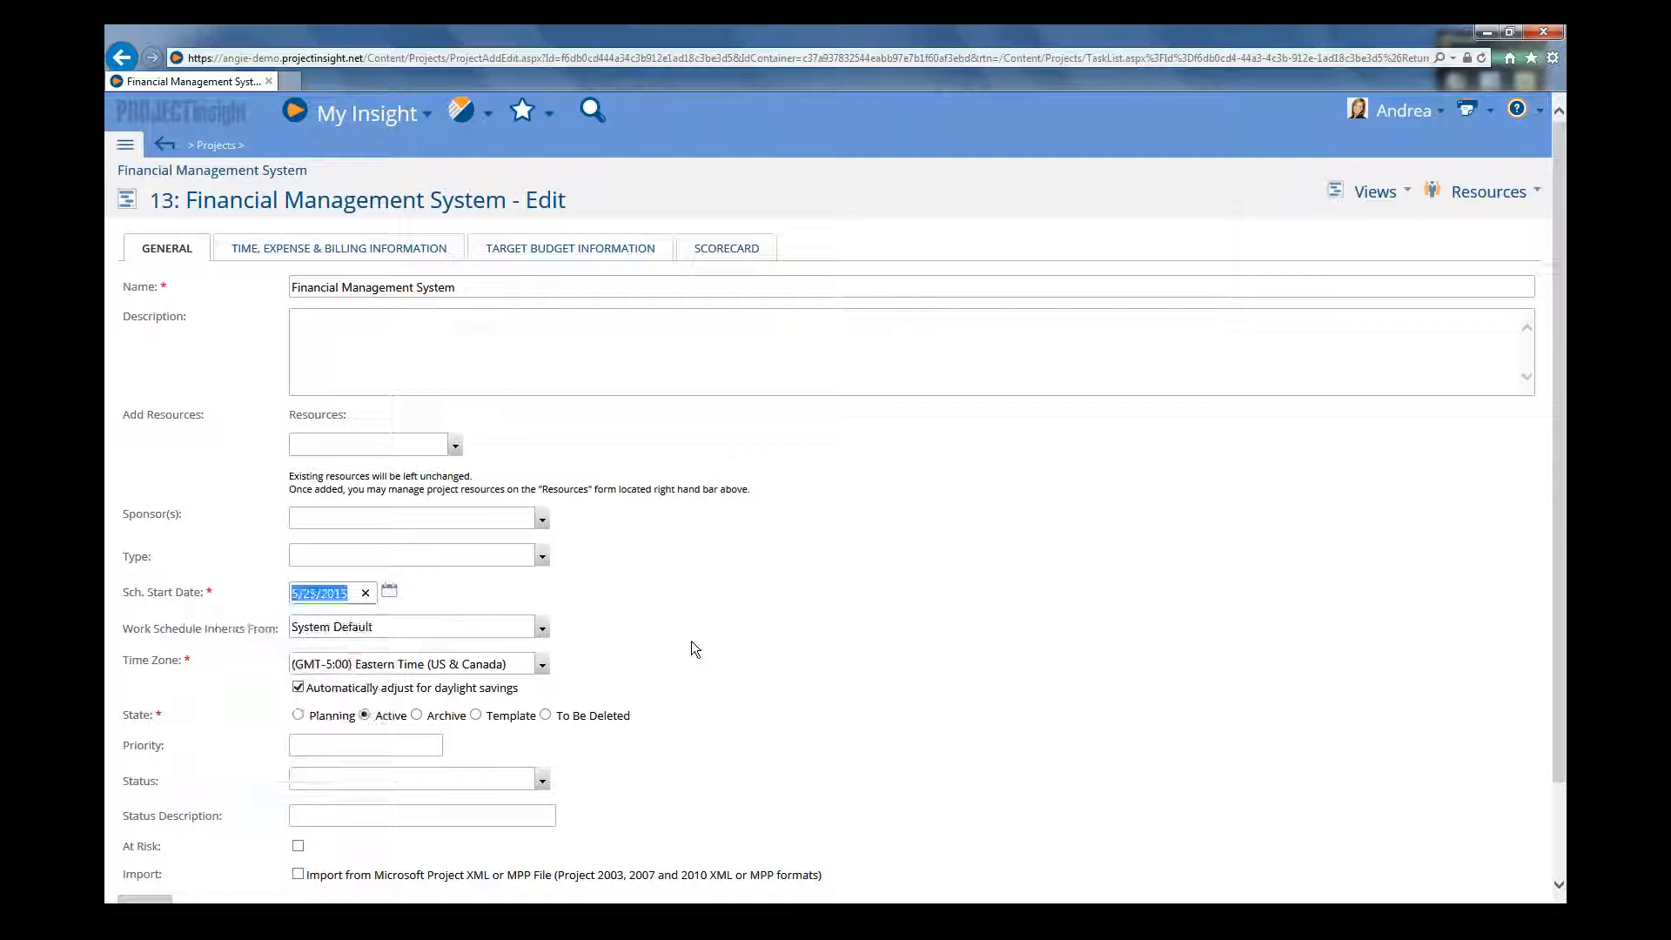
scroll(691, 641, down, 1)
mouse_move(146, 804)
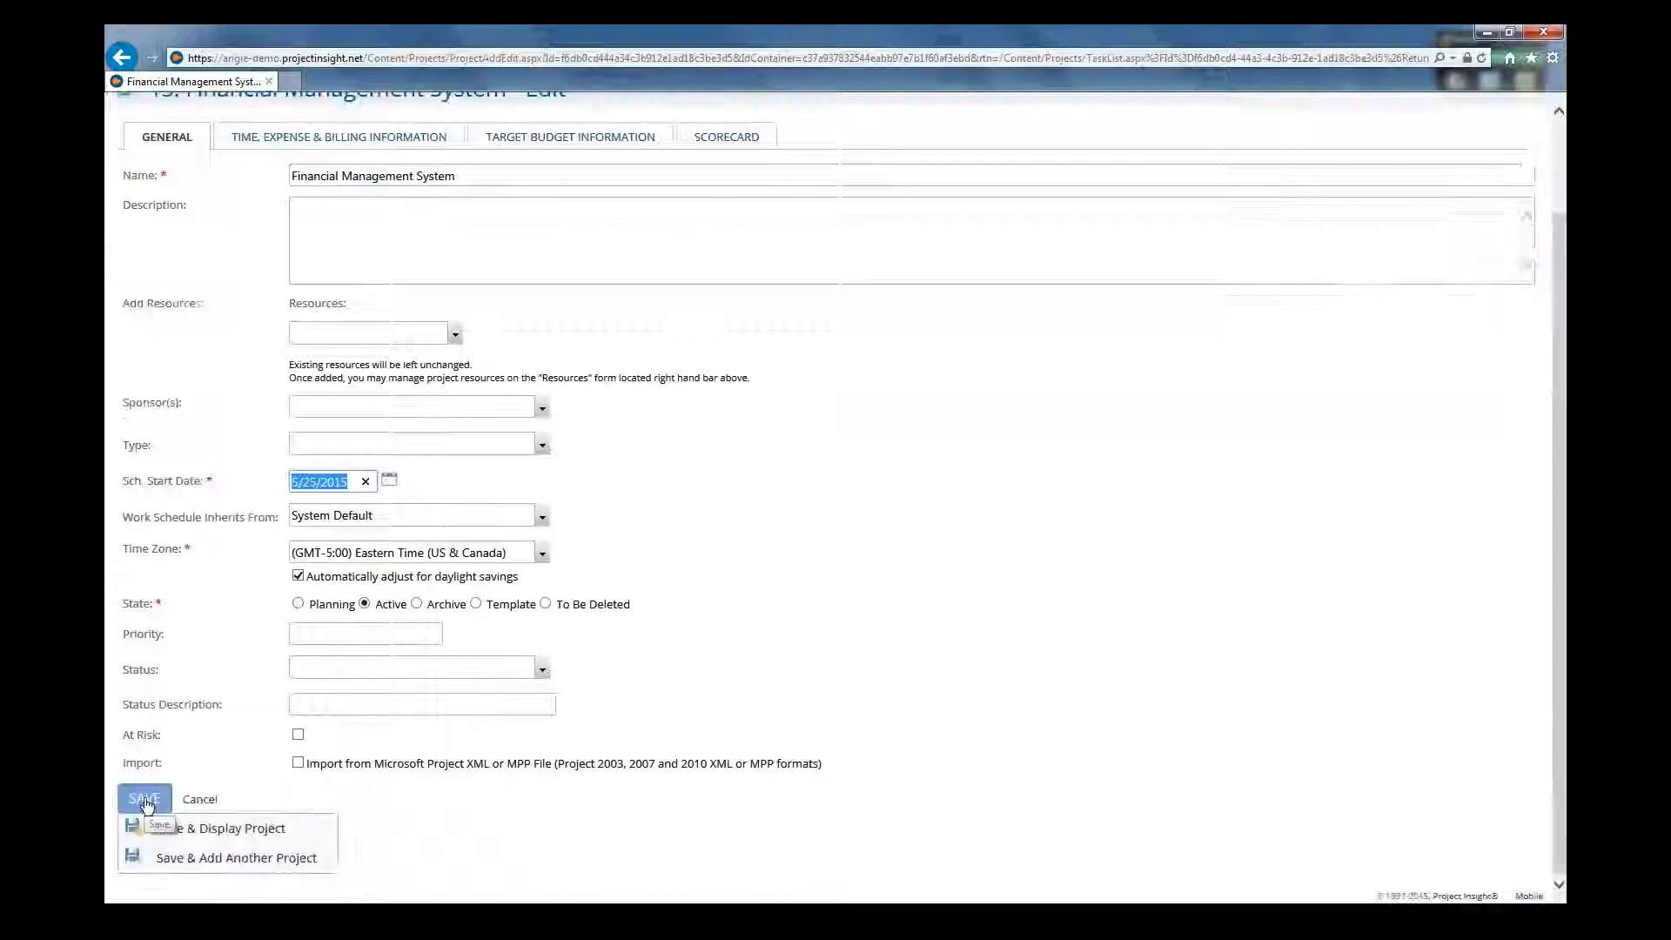
click(202, 831)
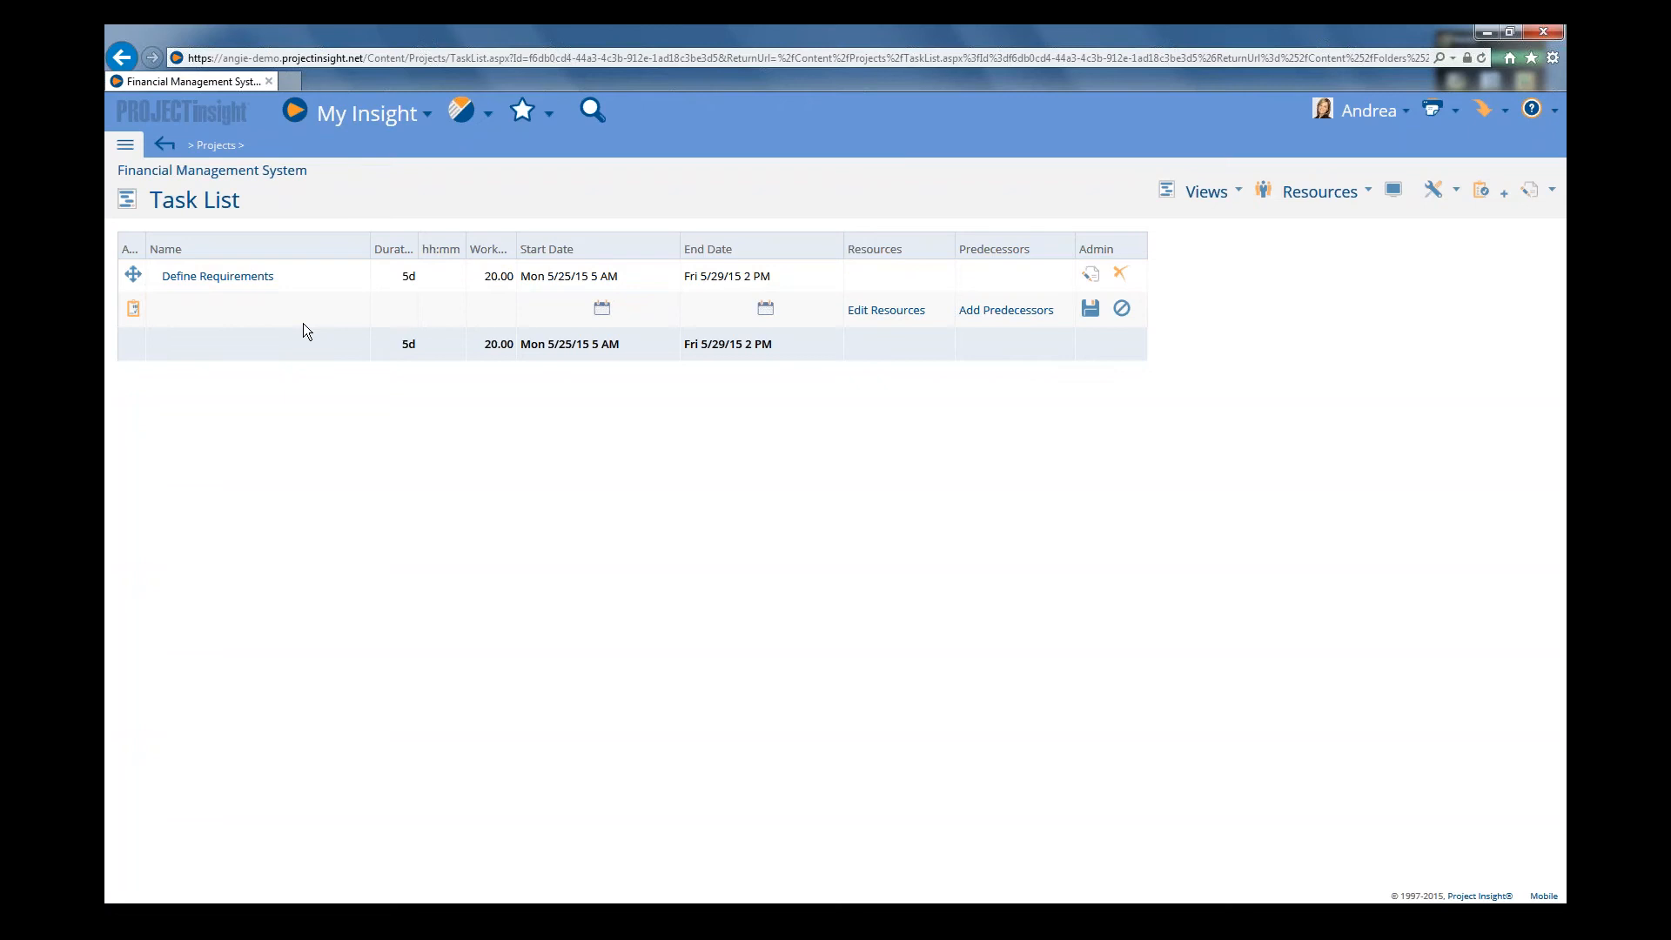
- Assign the Business Analyst resource type/role to the Define Requirements task in its full edit form and save it
right_click(310, 273)
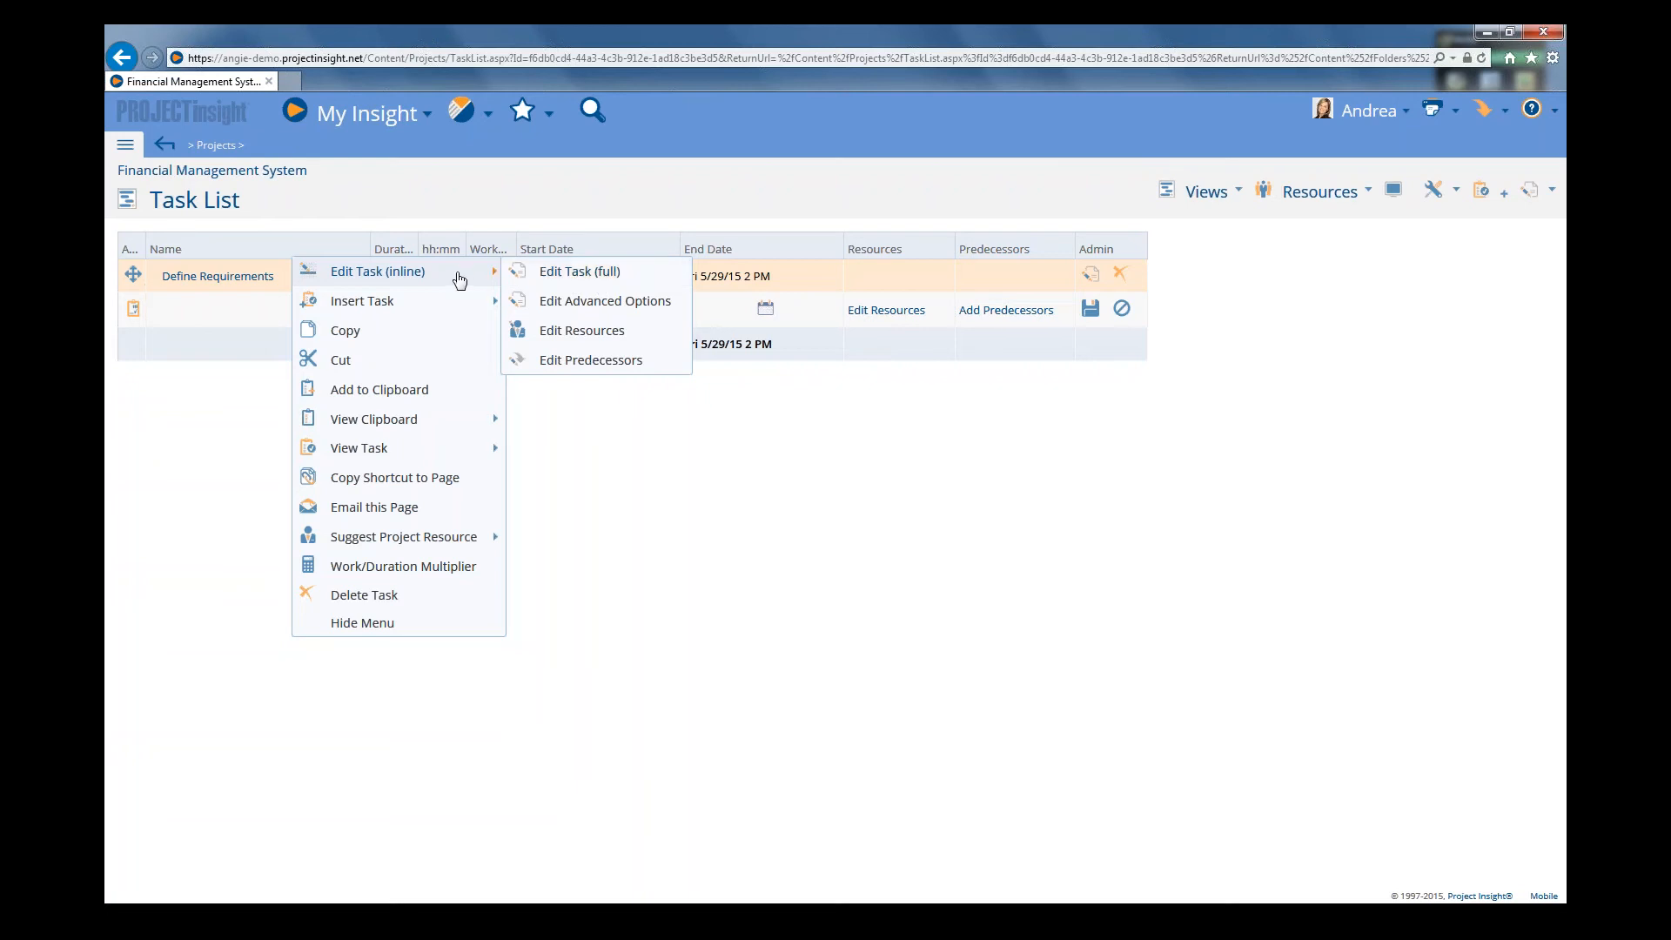
click(593, 272)
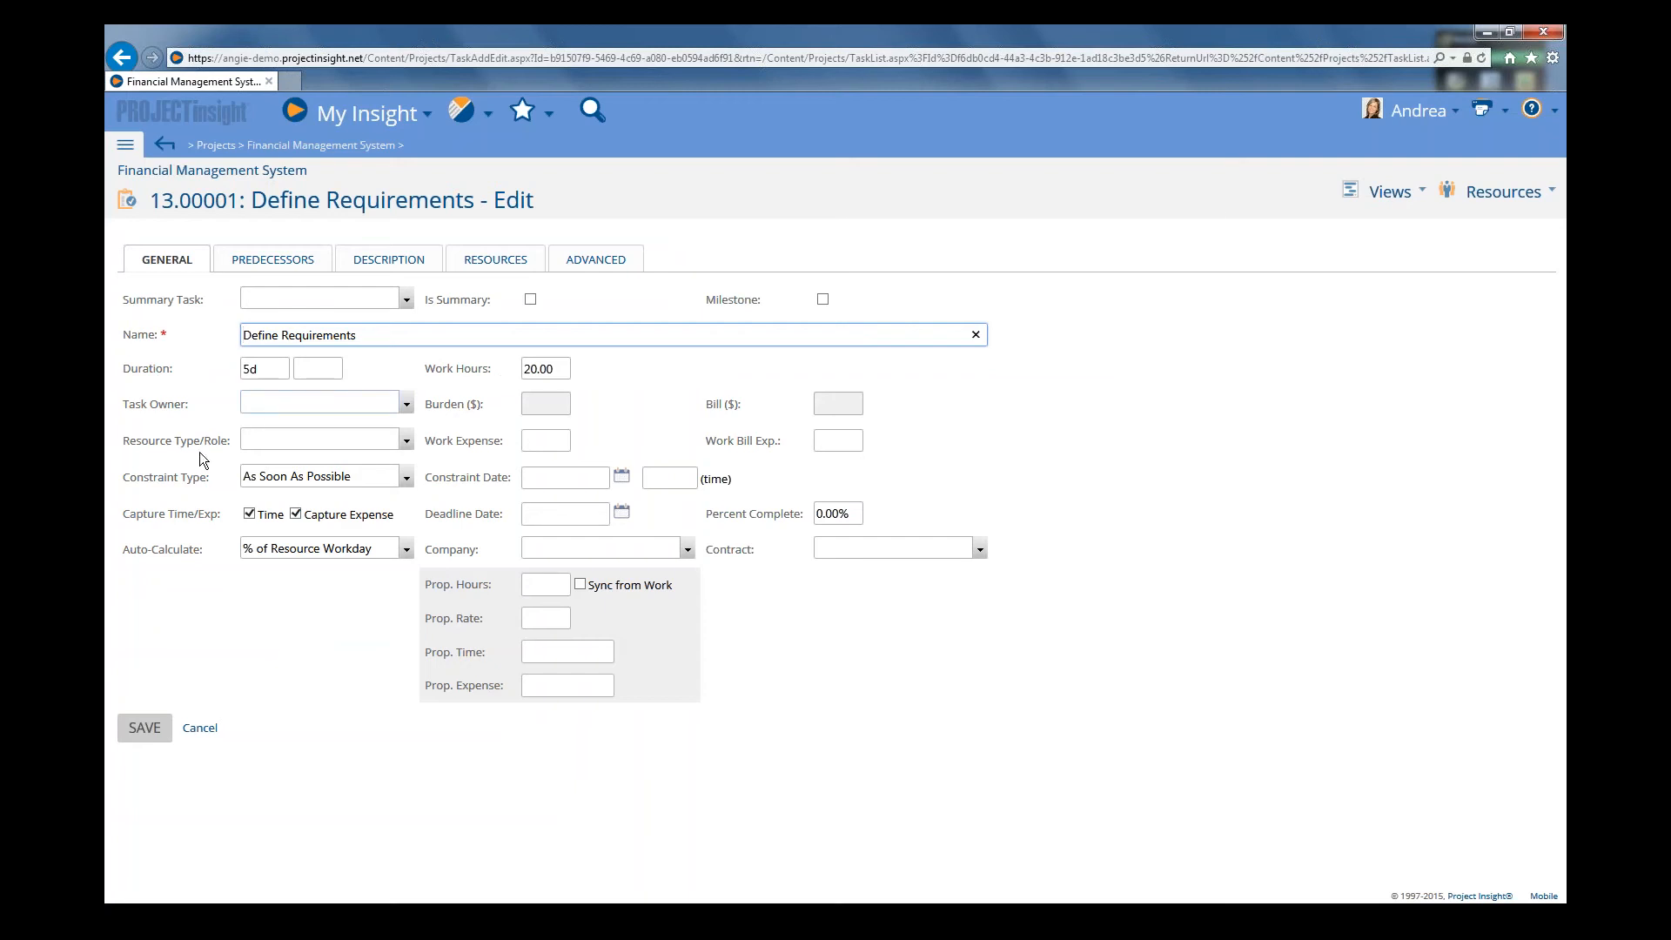
click(407, 442)
click(407, 441)
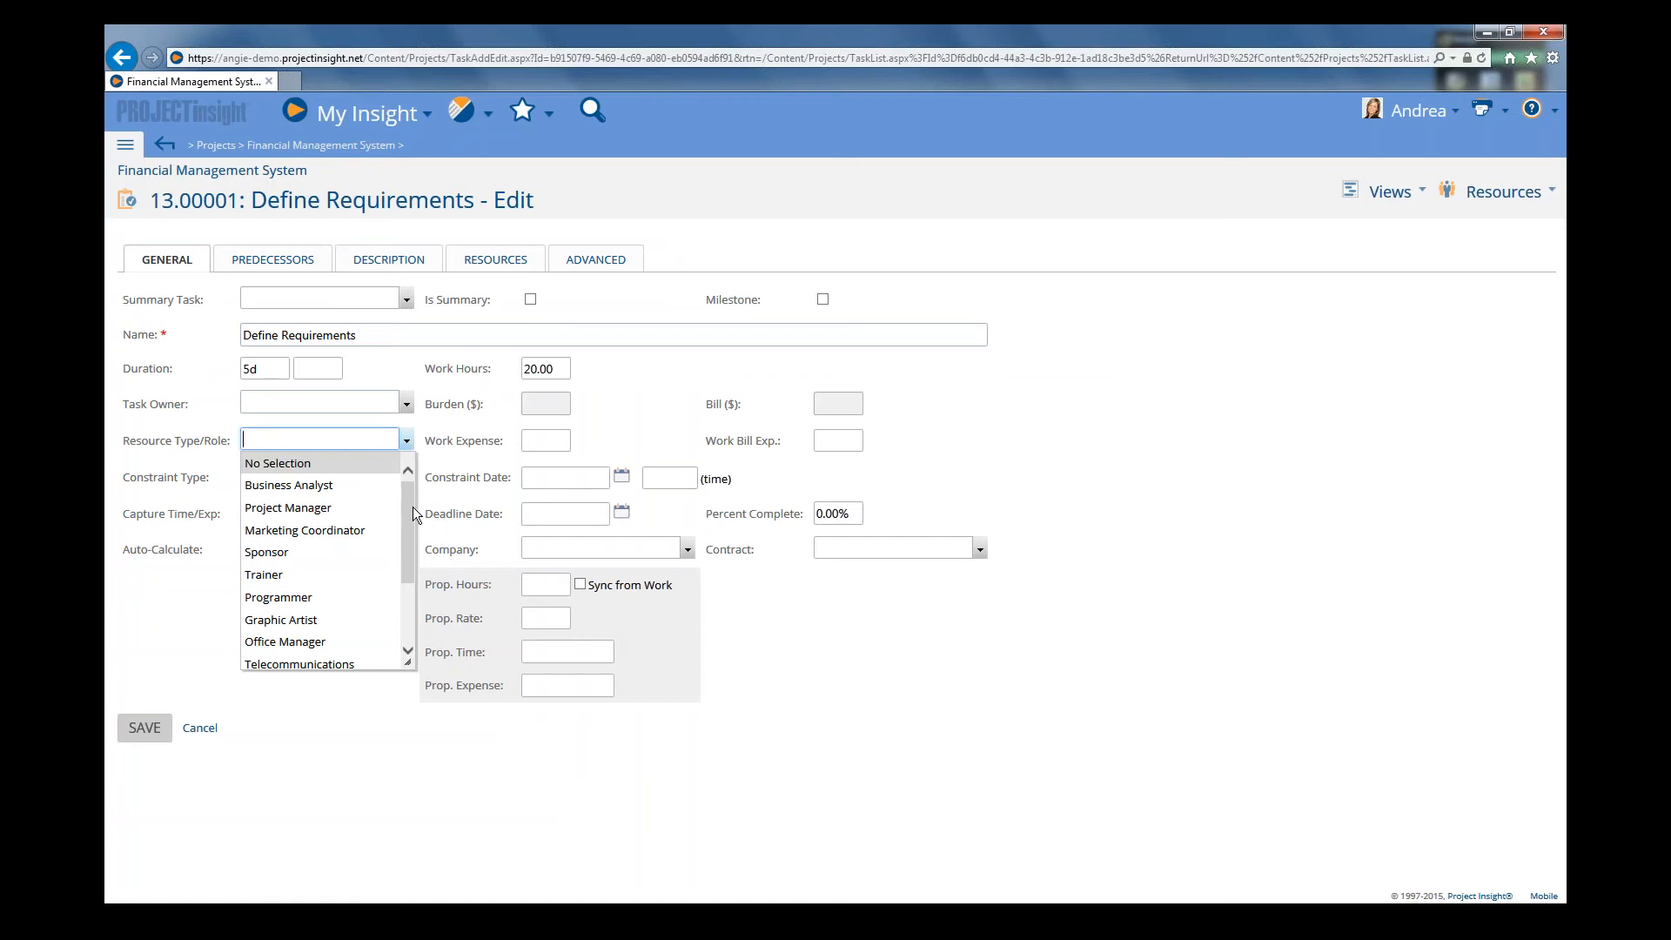
drag(410, 506, 410, 508)
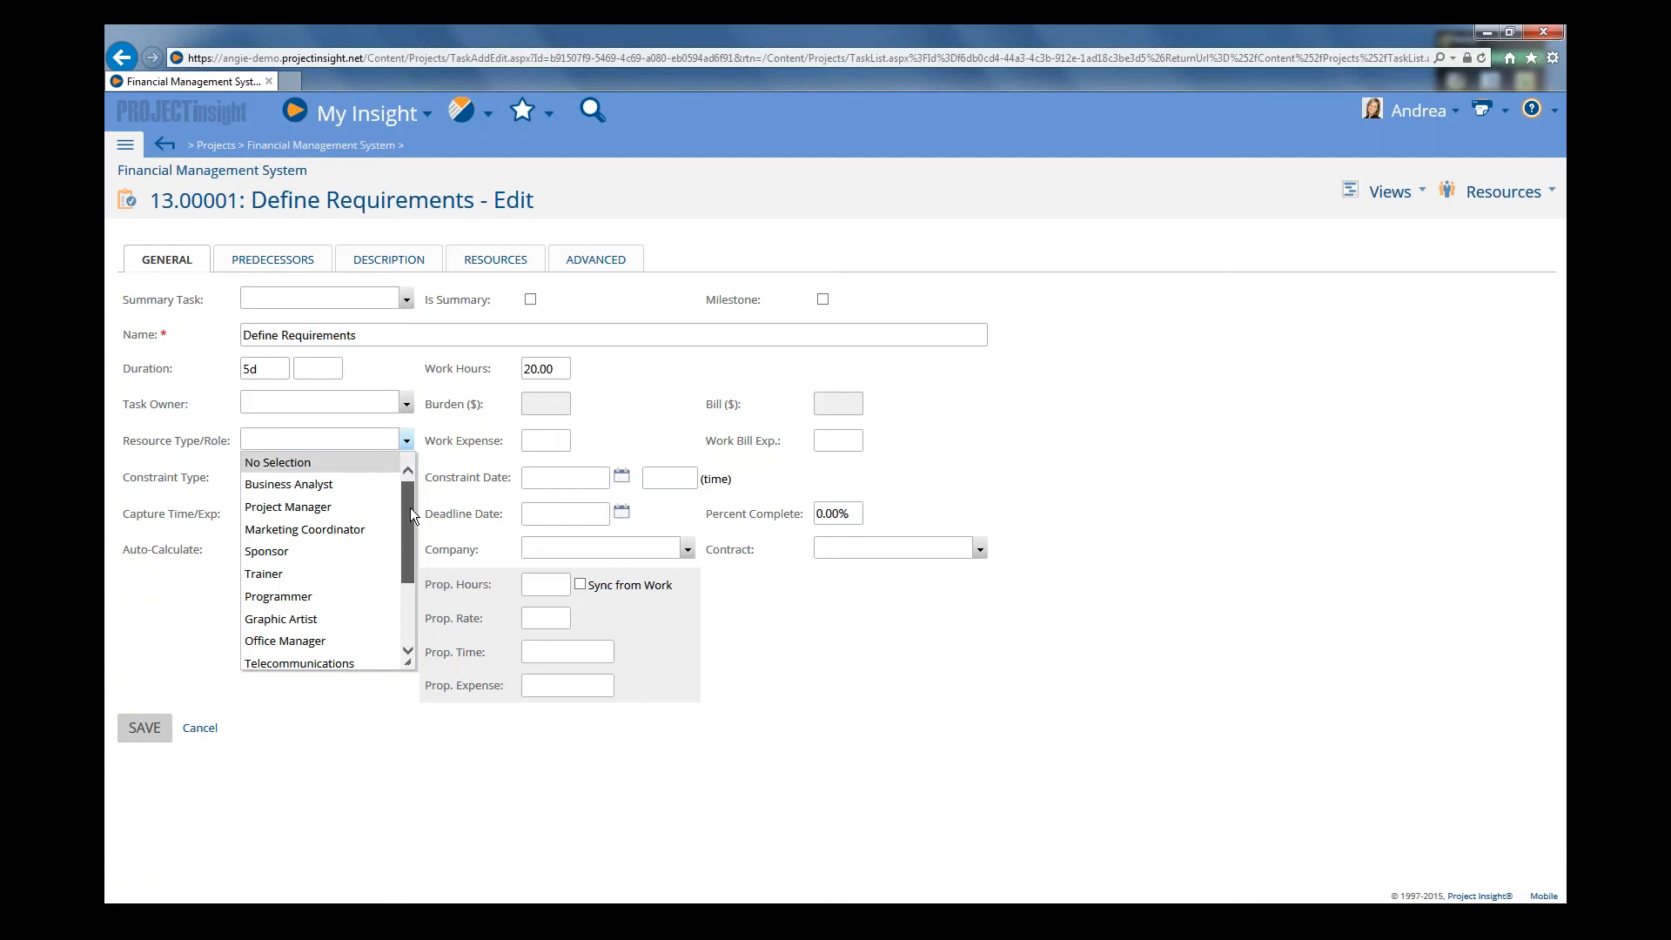
click(304, 483)
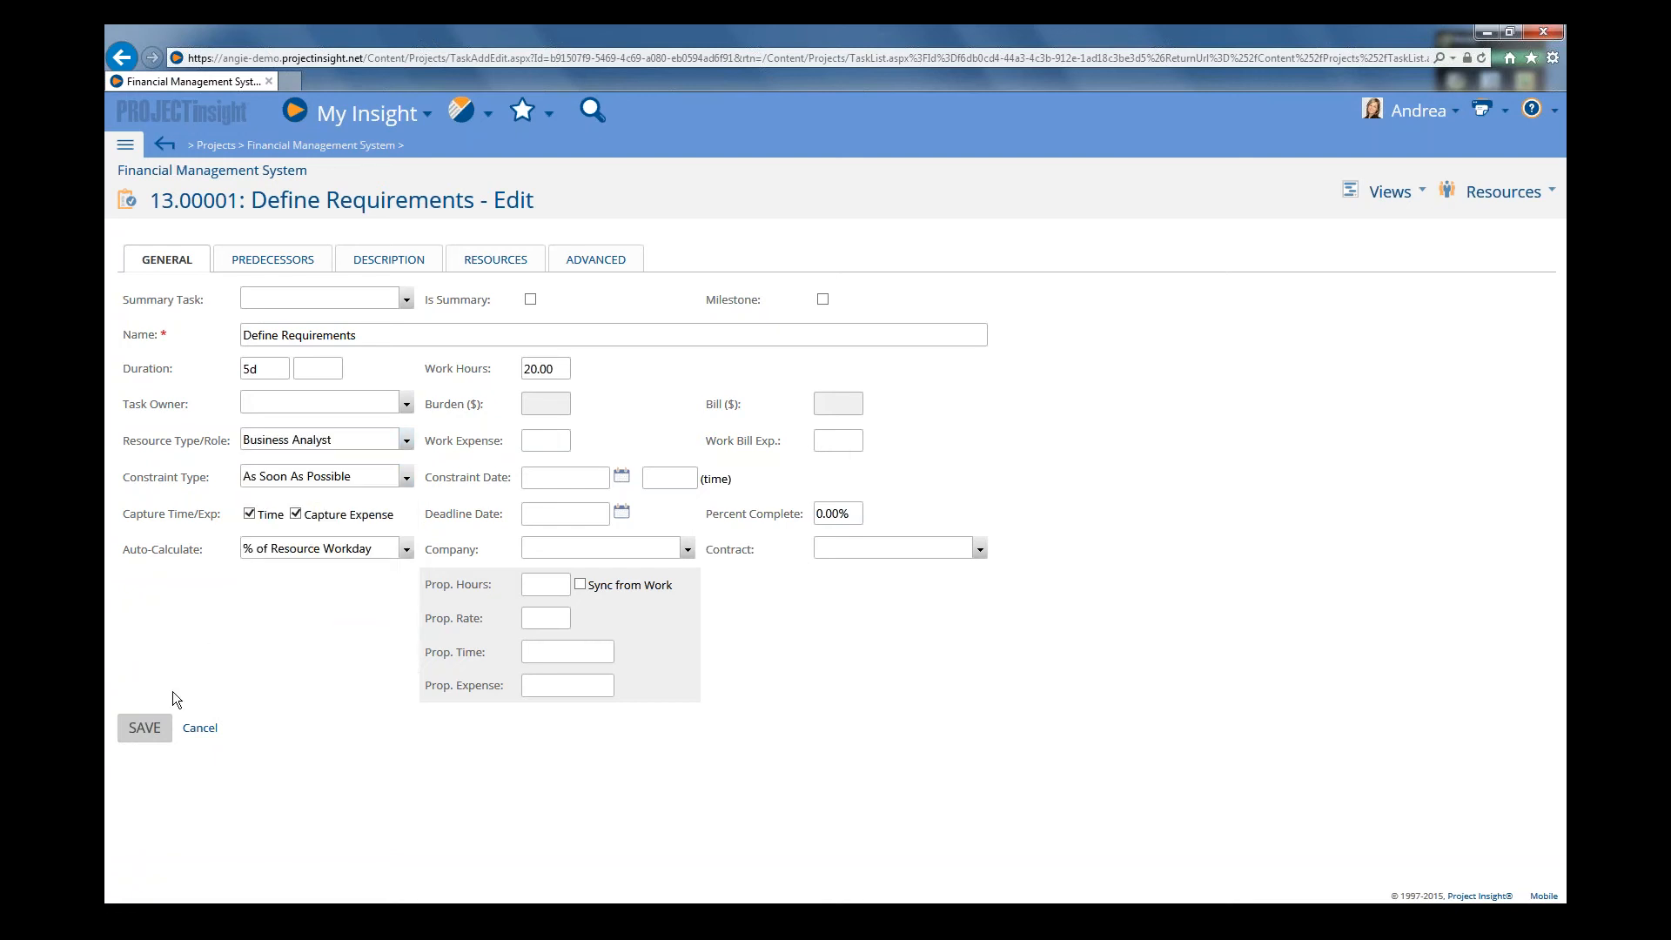
click(145, 728)
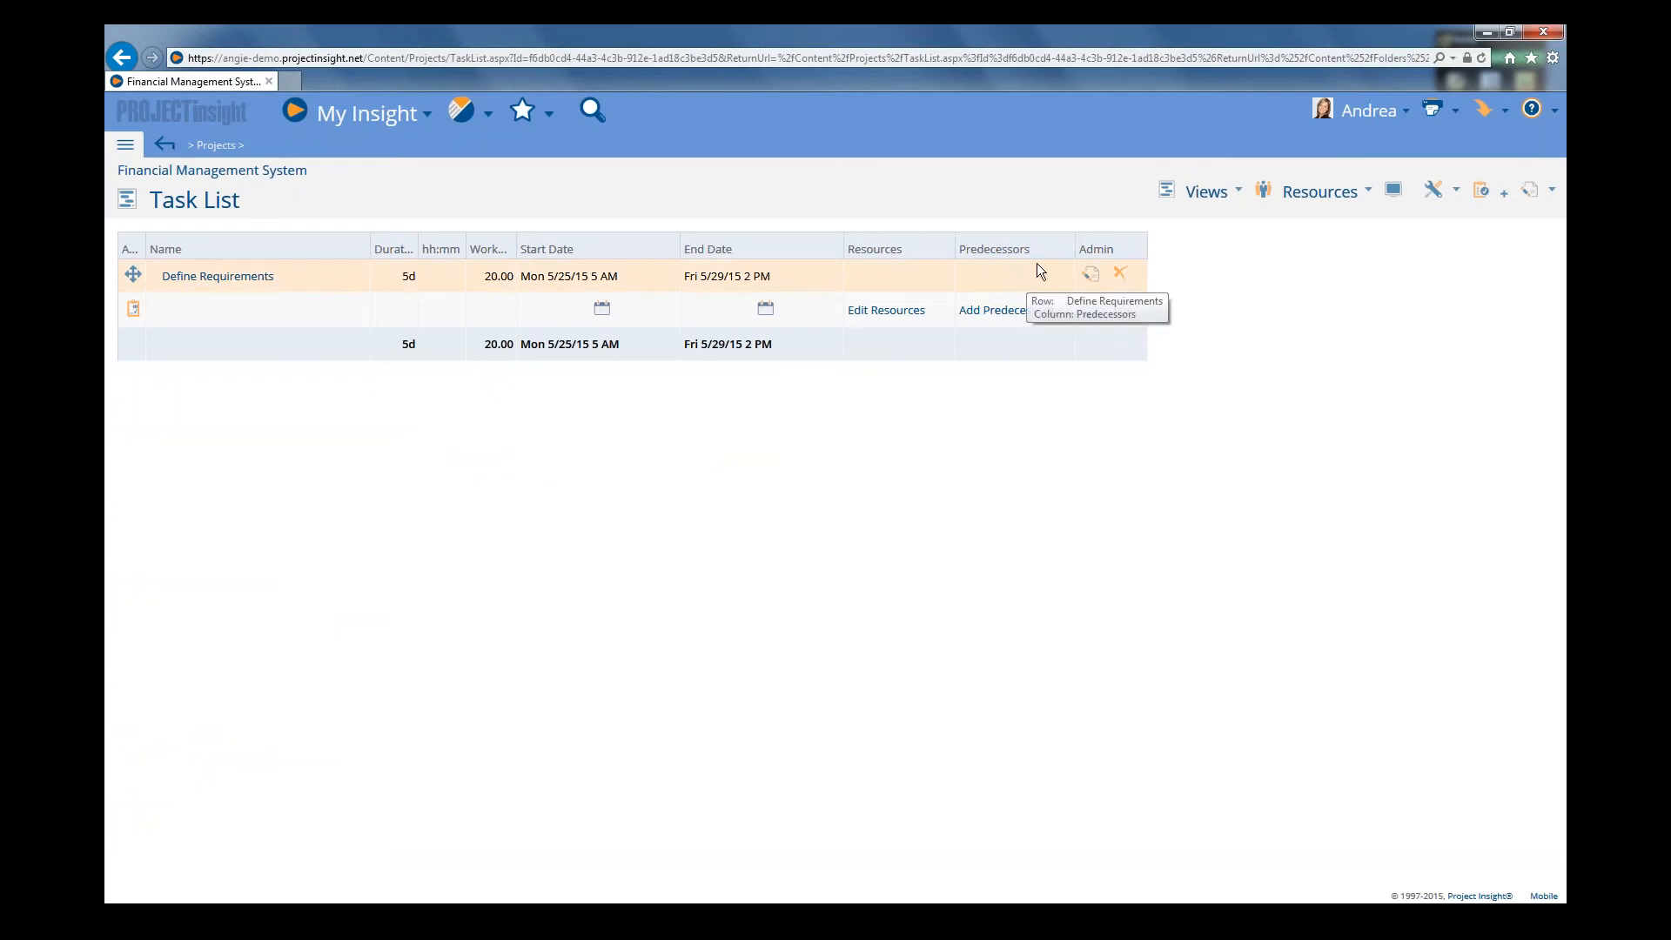
- Add the Resource Type/Role column to the task list's selected columns in the display options
click(1395, 200)
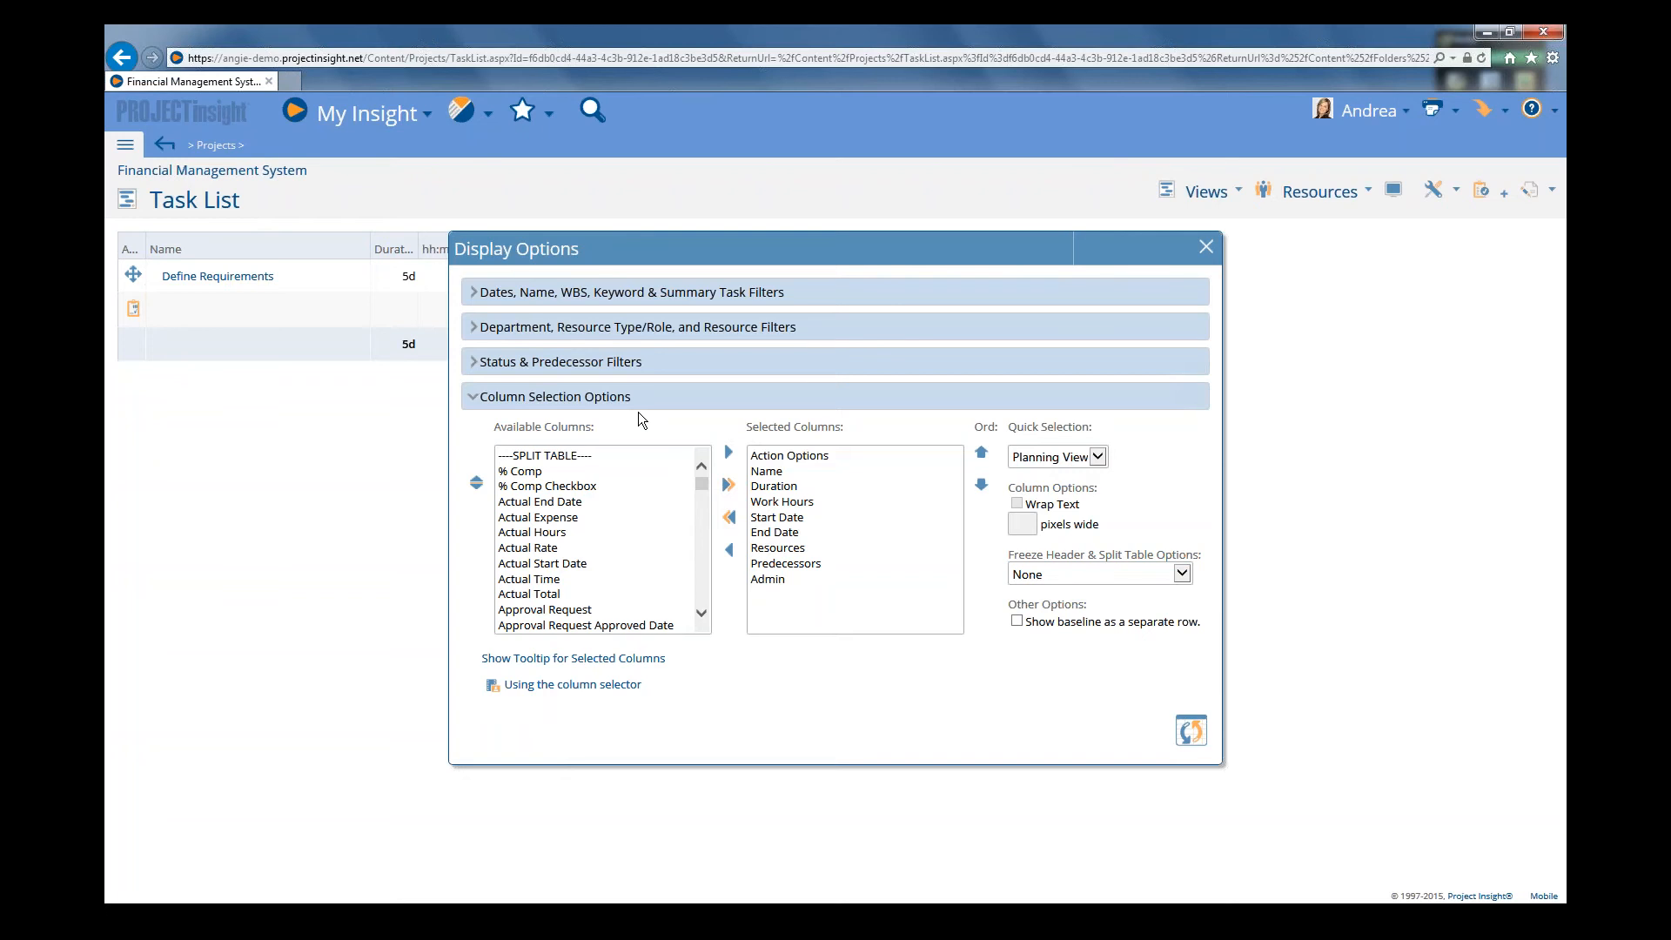
click(553, 398)
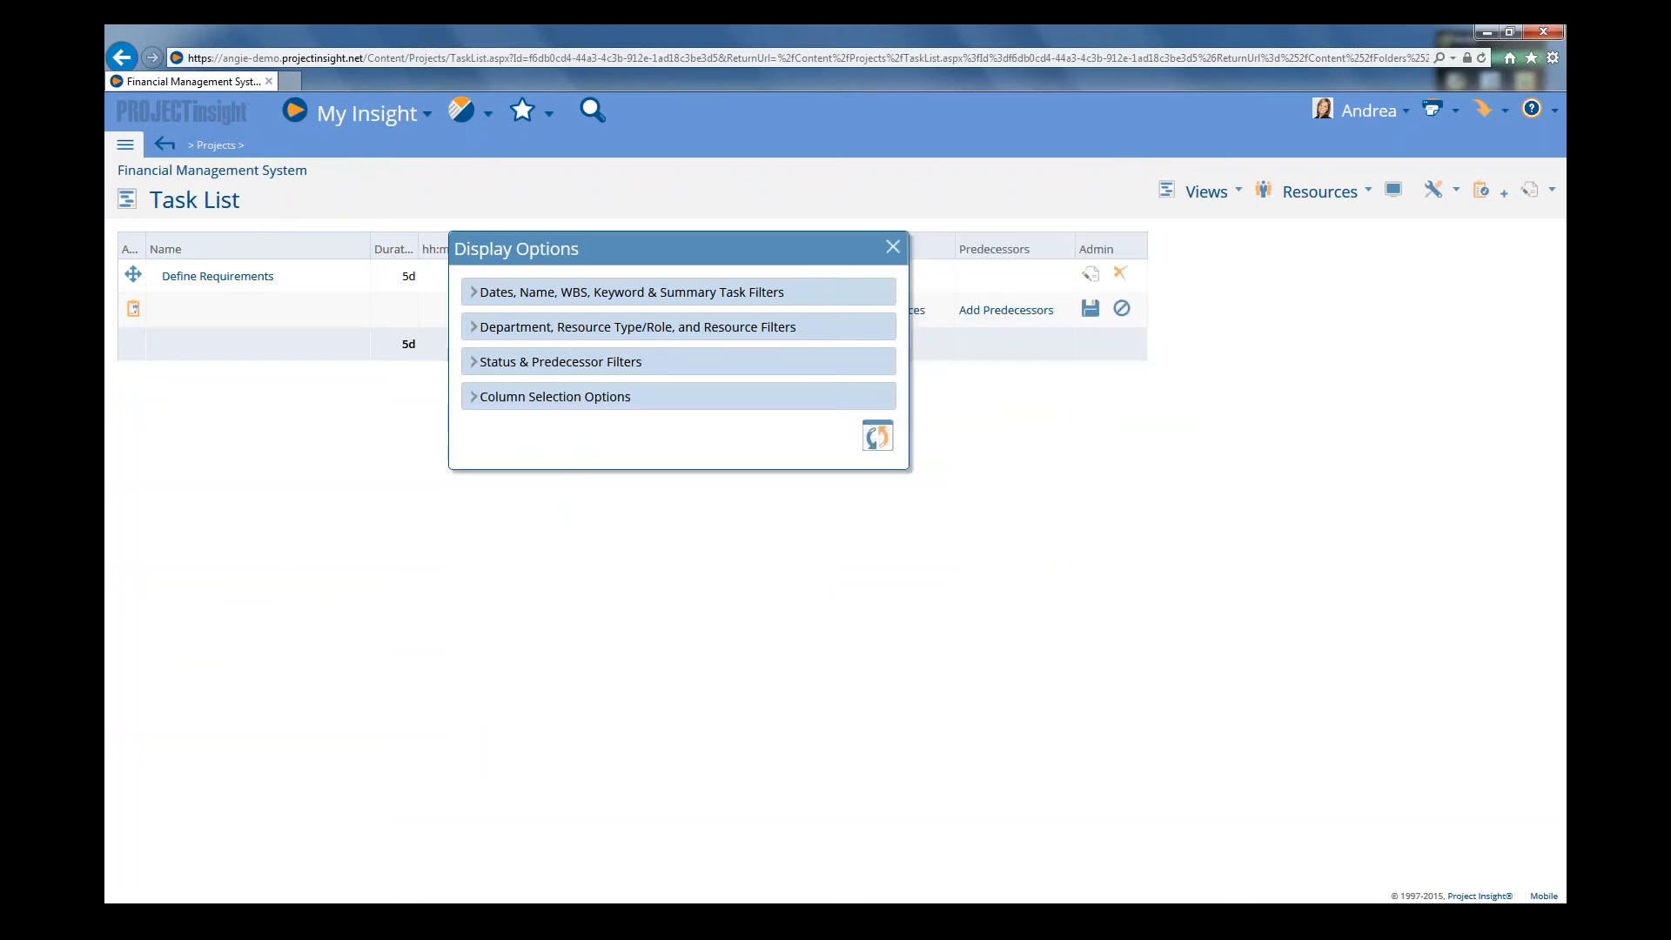
click(554, 397)
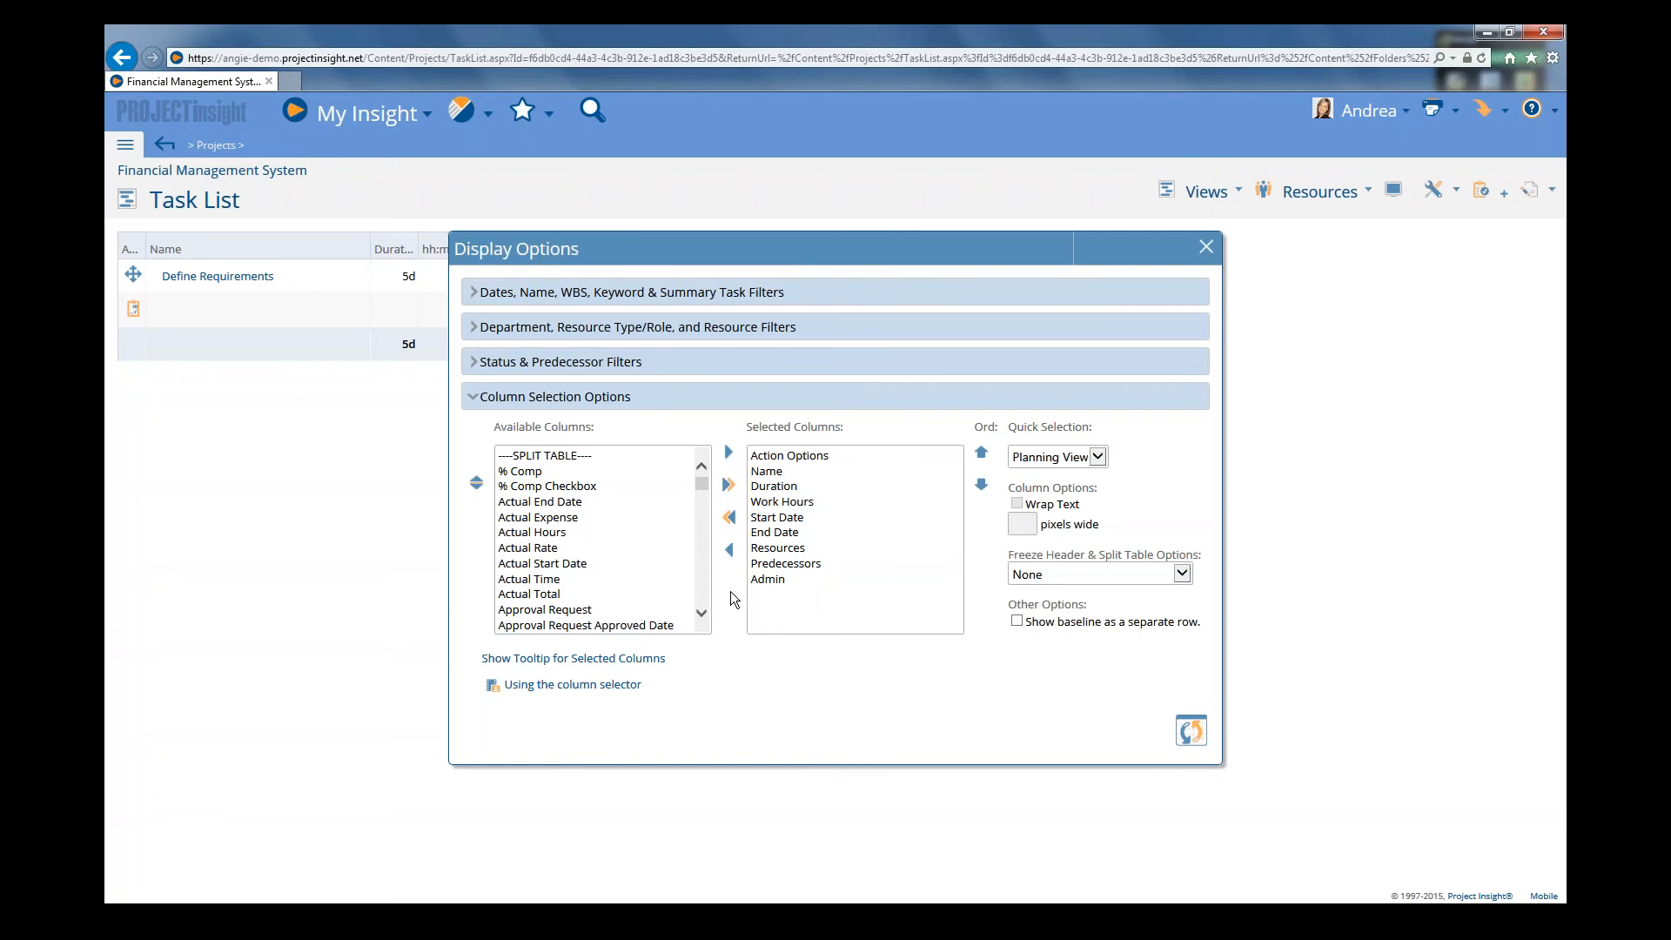
mouse_move(702, 490)
mouse_down()
mouse_move(698, 565)
mouse_move(721, 474)
mouse_up()
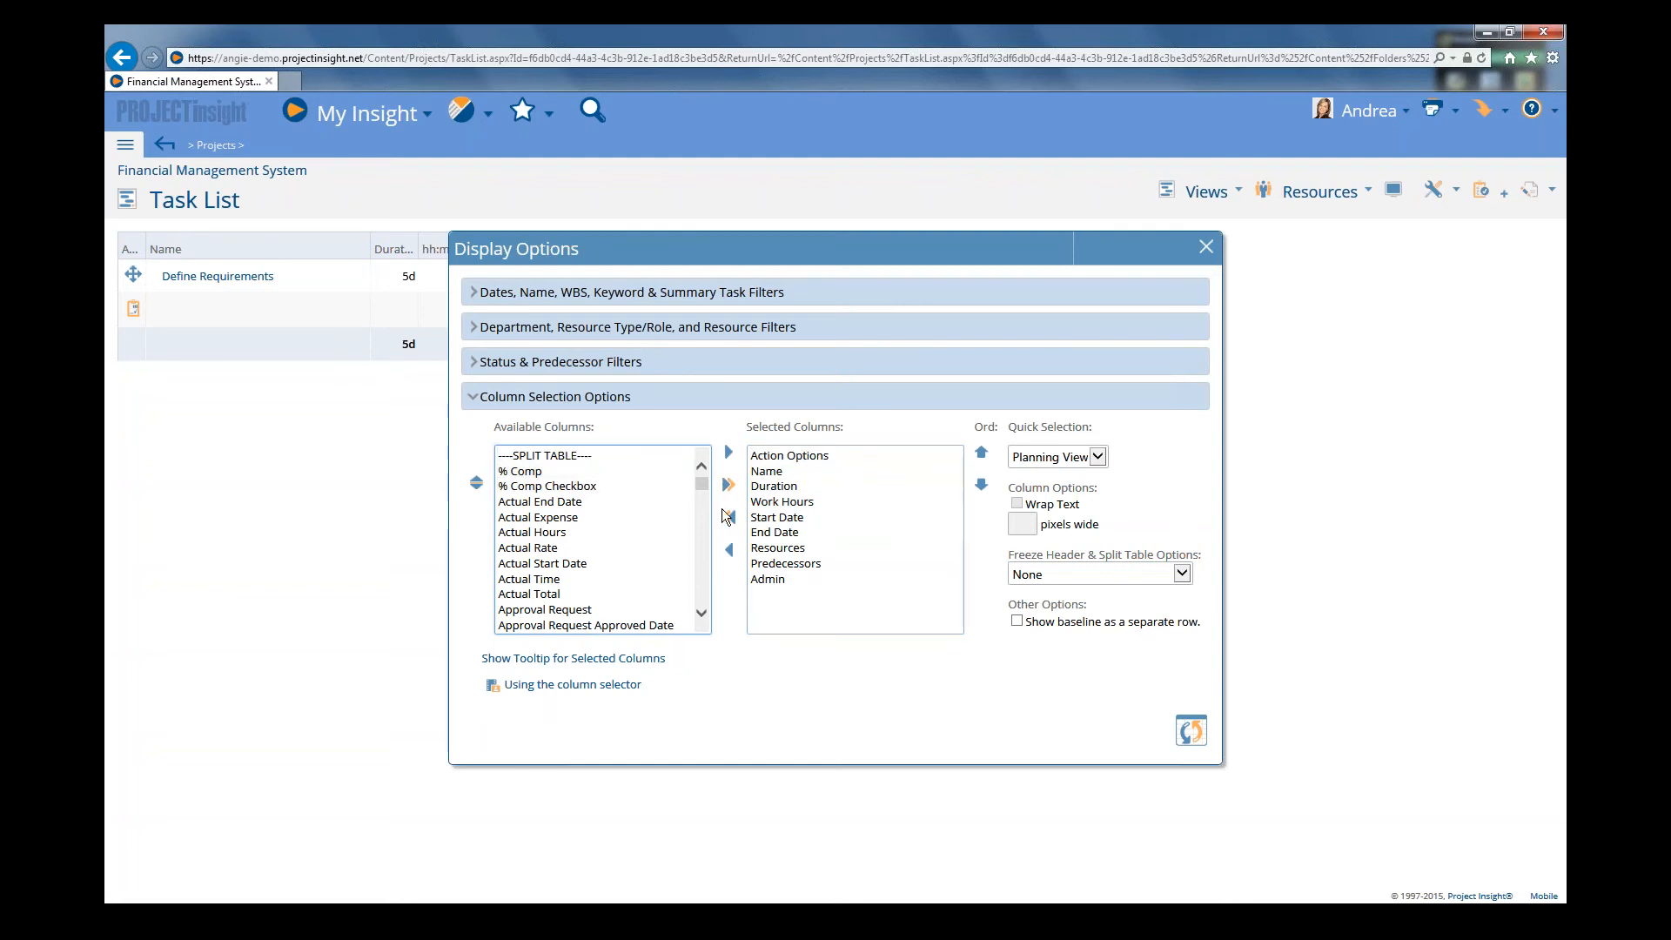
mouse_move(702, 484)
mouse_down()
mouse_move(706, 501)
mouse_move(704, 474)
mouse_up()
click(530, 457)
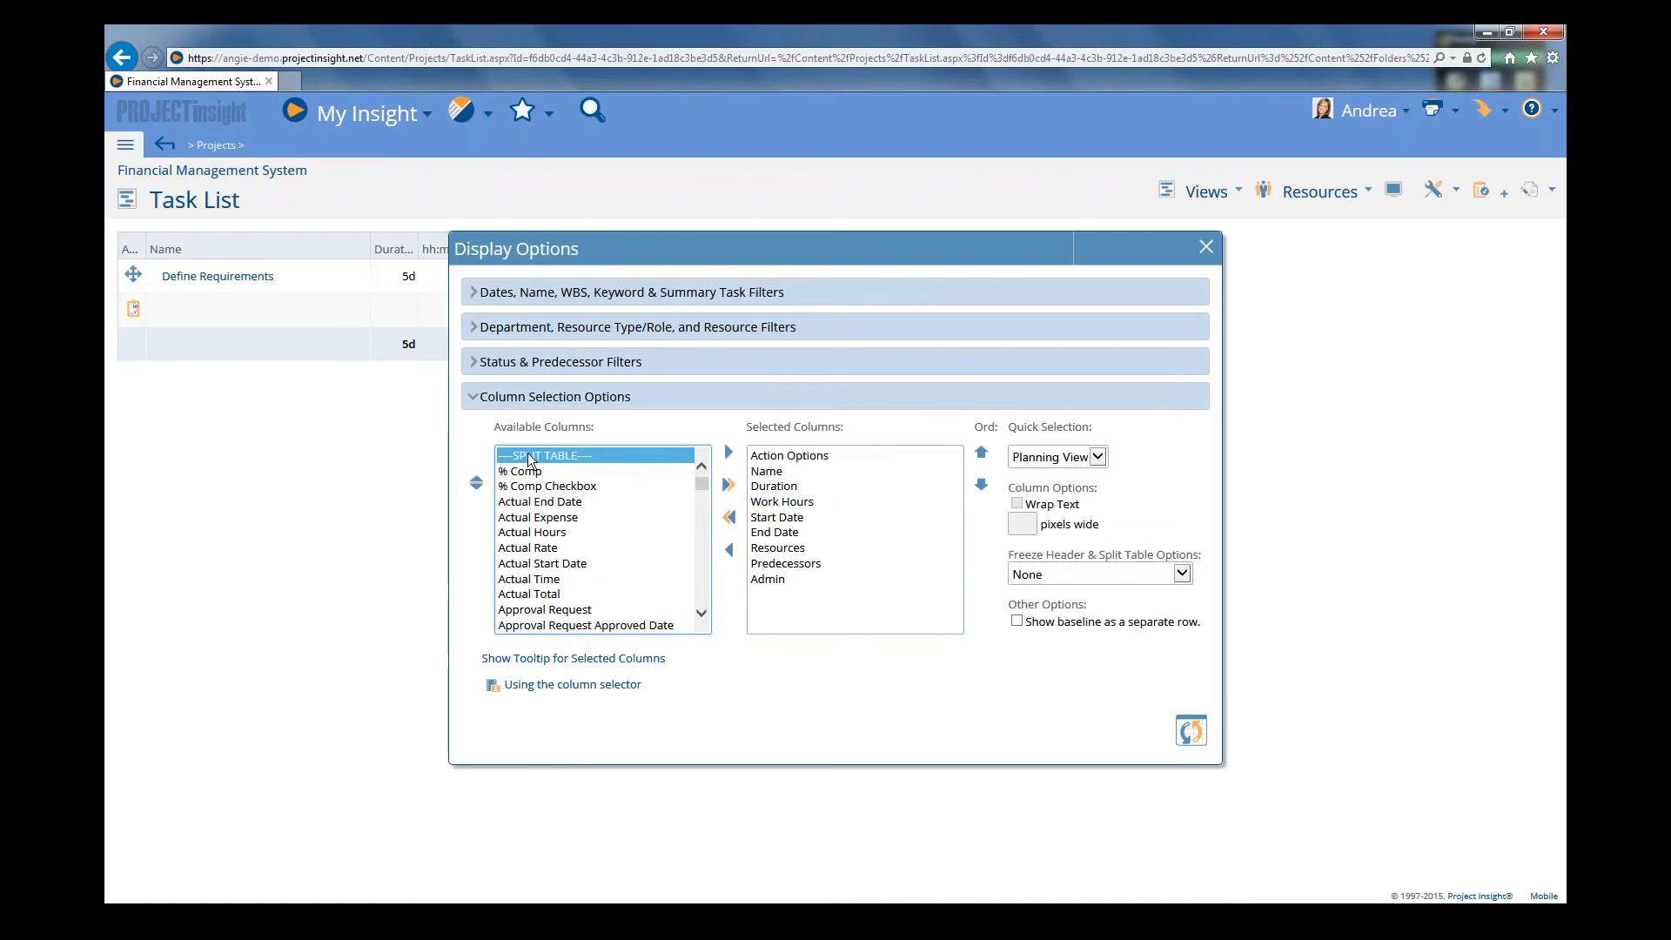
key(r)
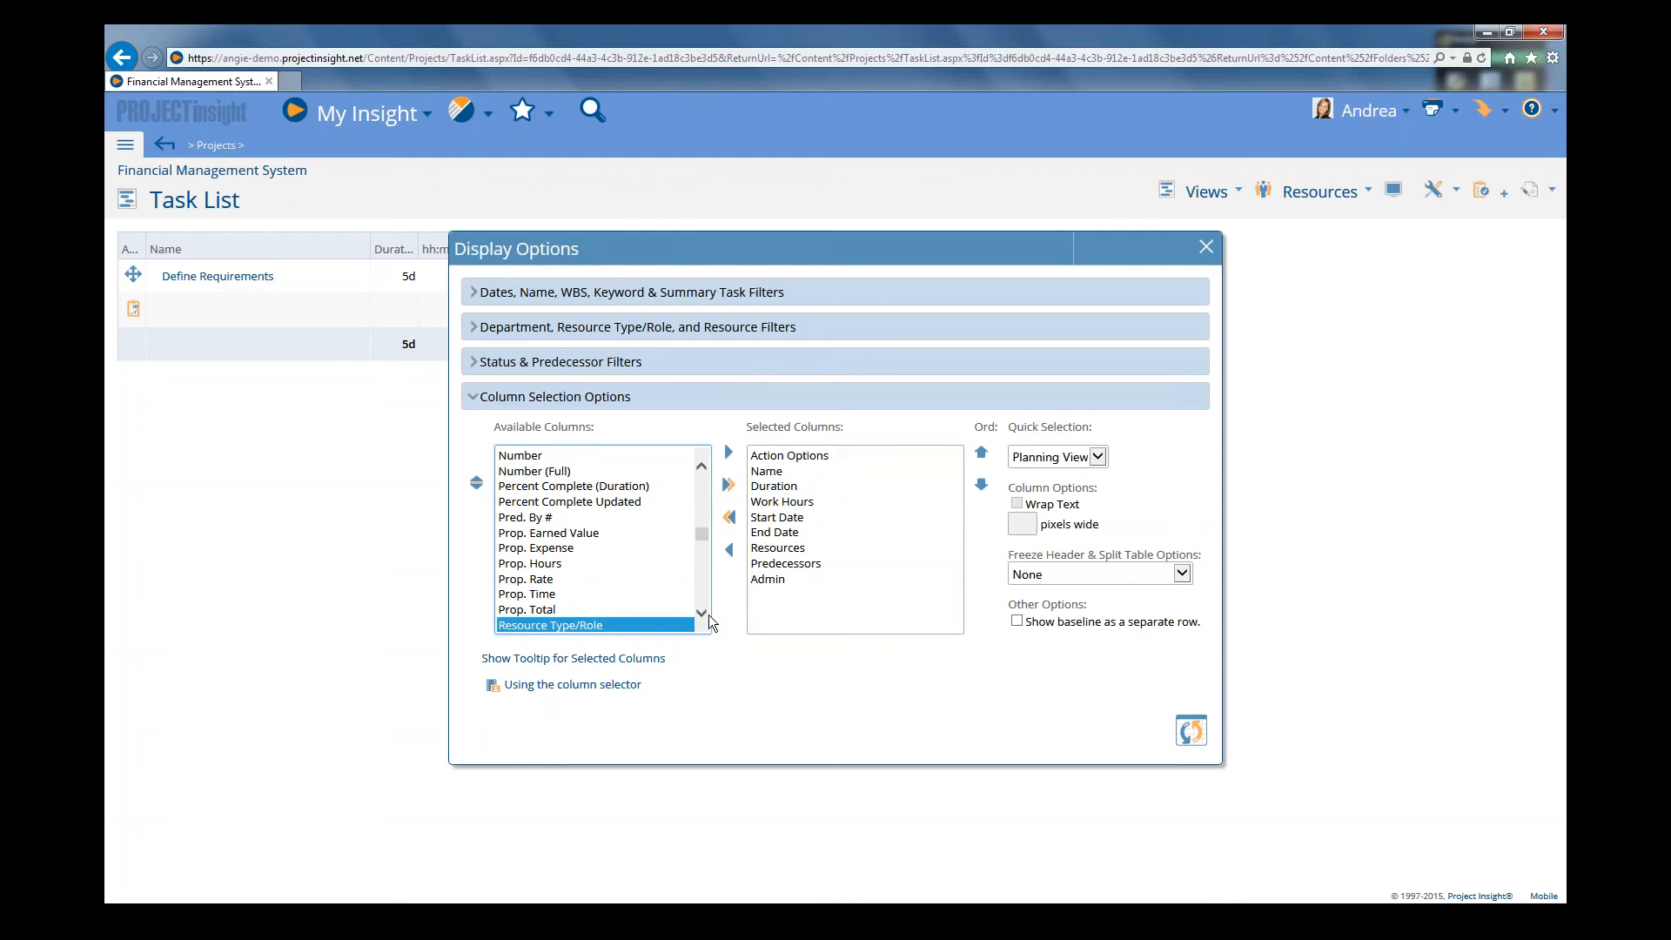
scroll(705, 614, down, 4)
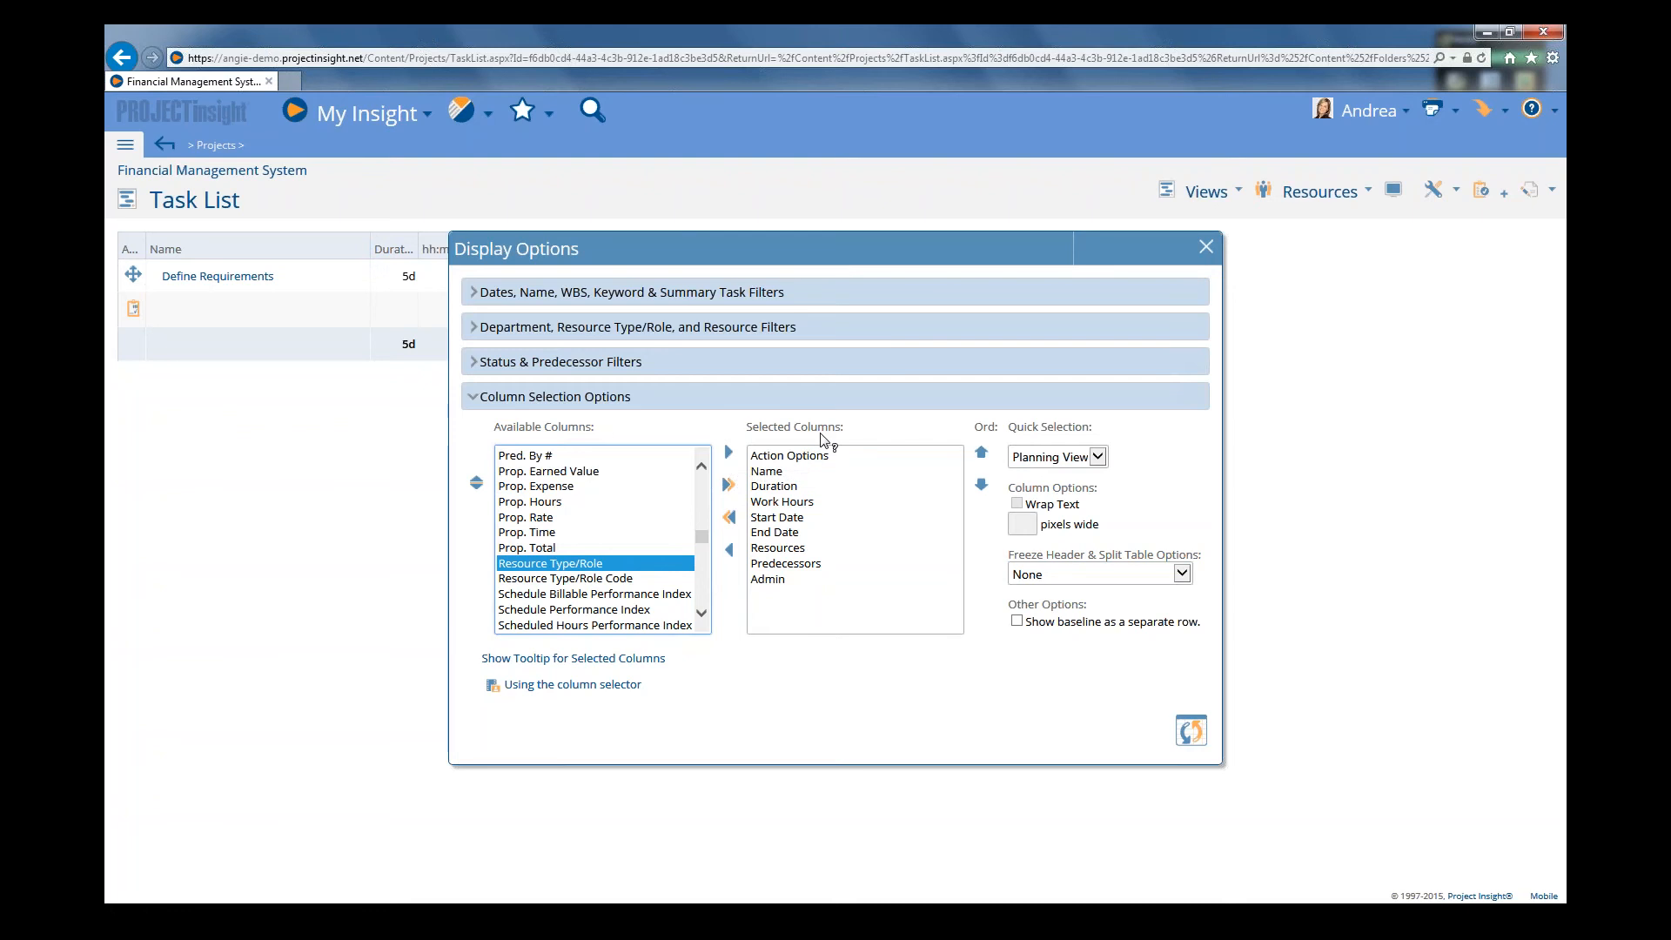
double_click(542, 564)
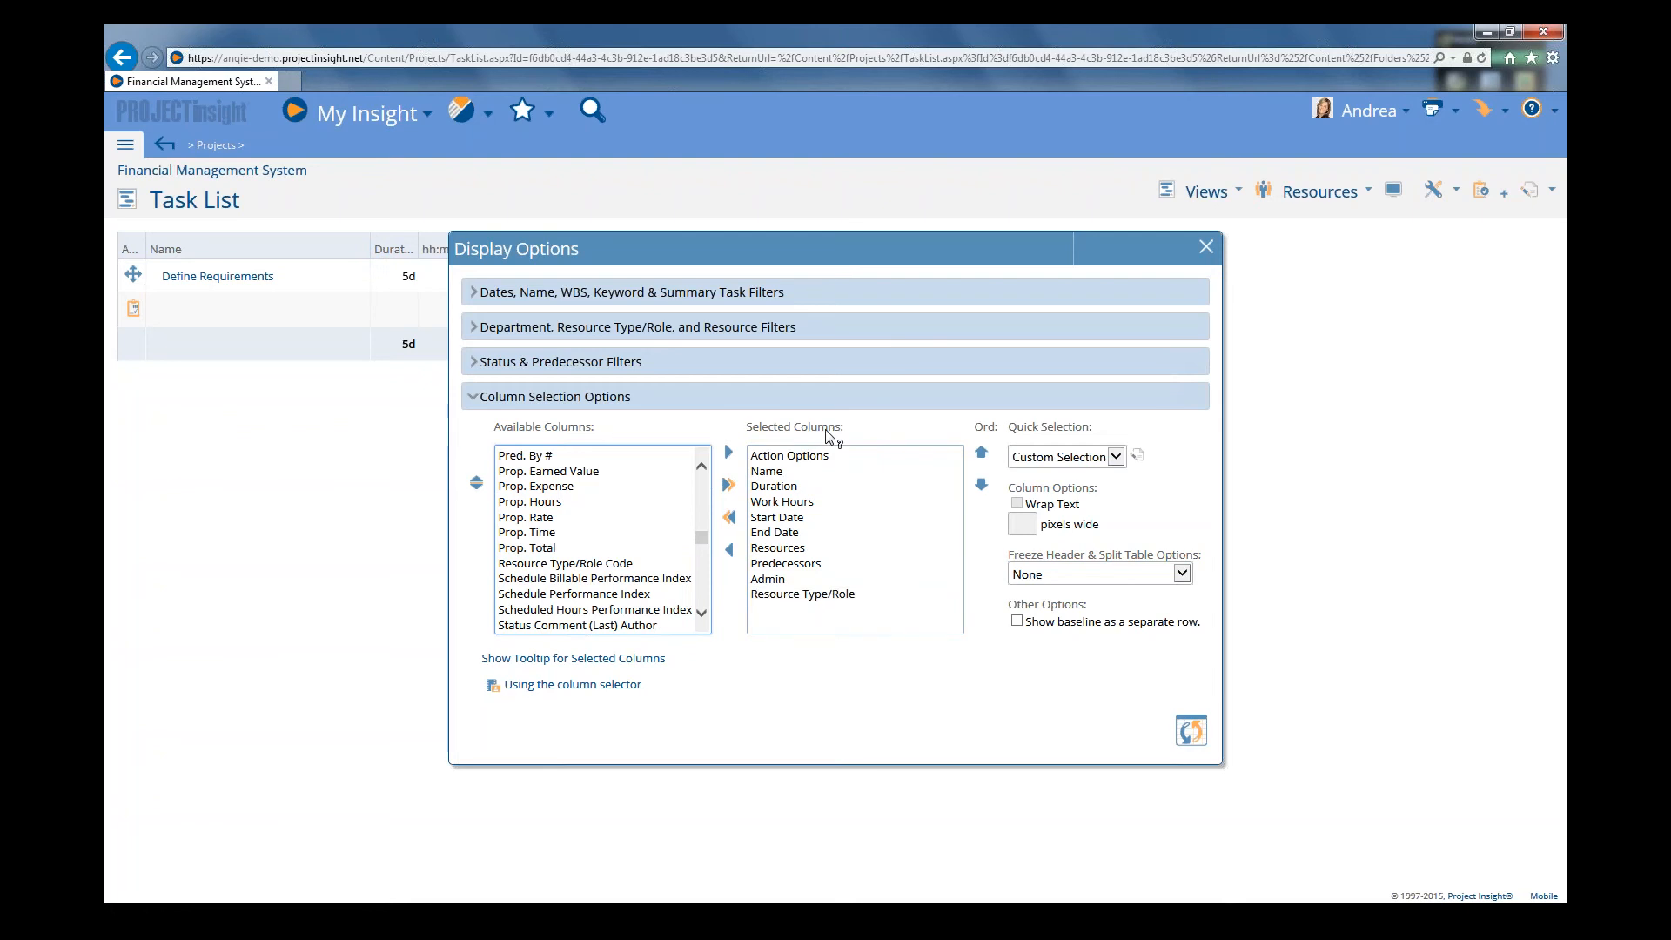
- Place the Resource Type/Role column between Resources and Predecessors and apply the column selection to the task list
click(825, 593)
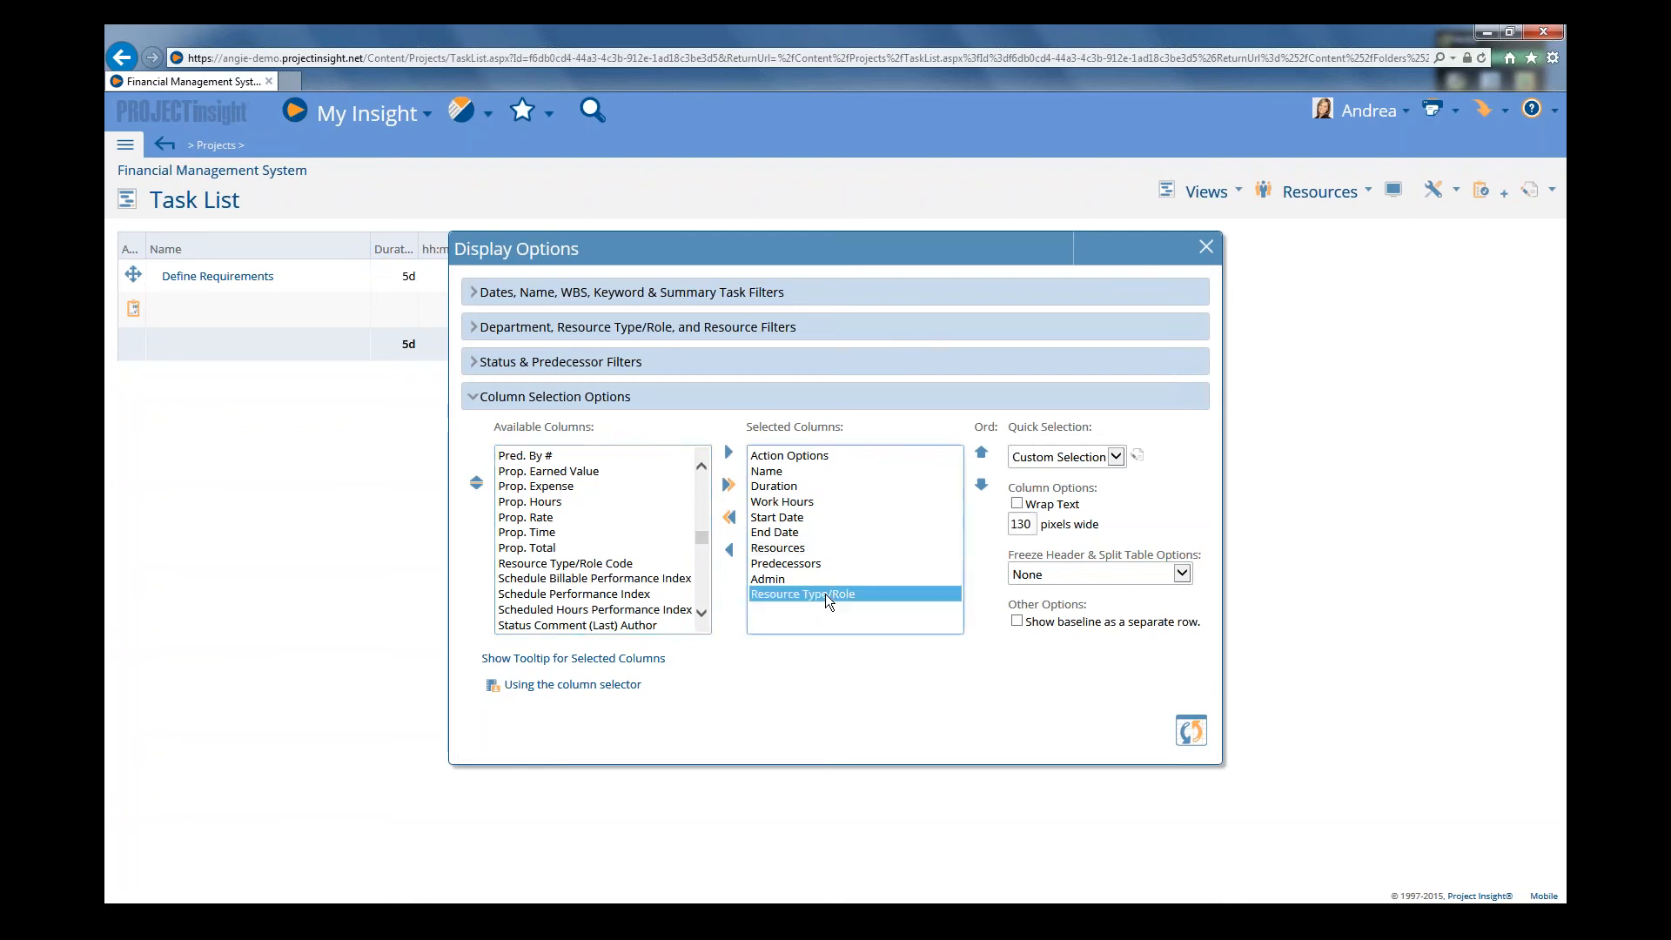
click(984, 455)
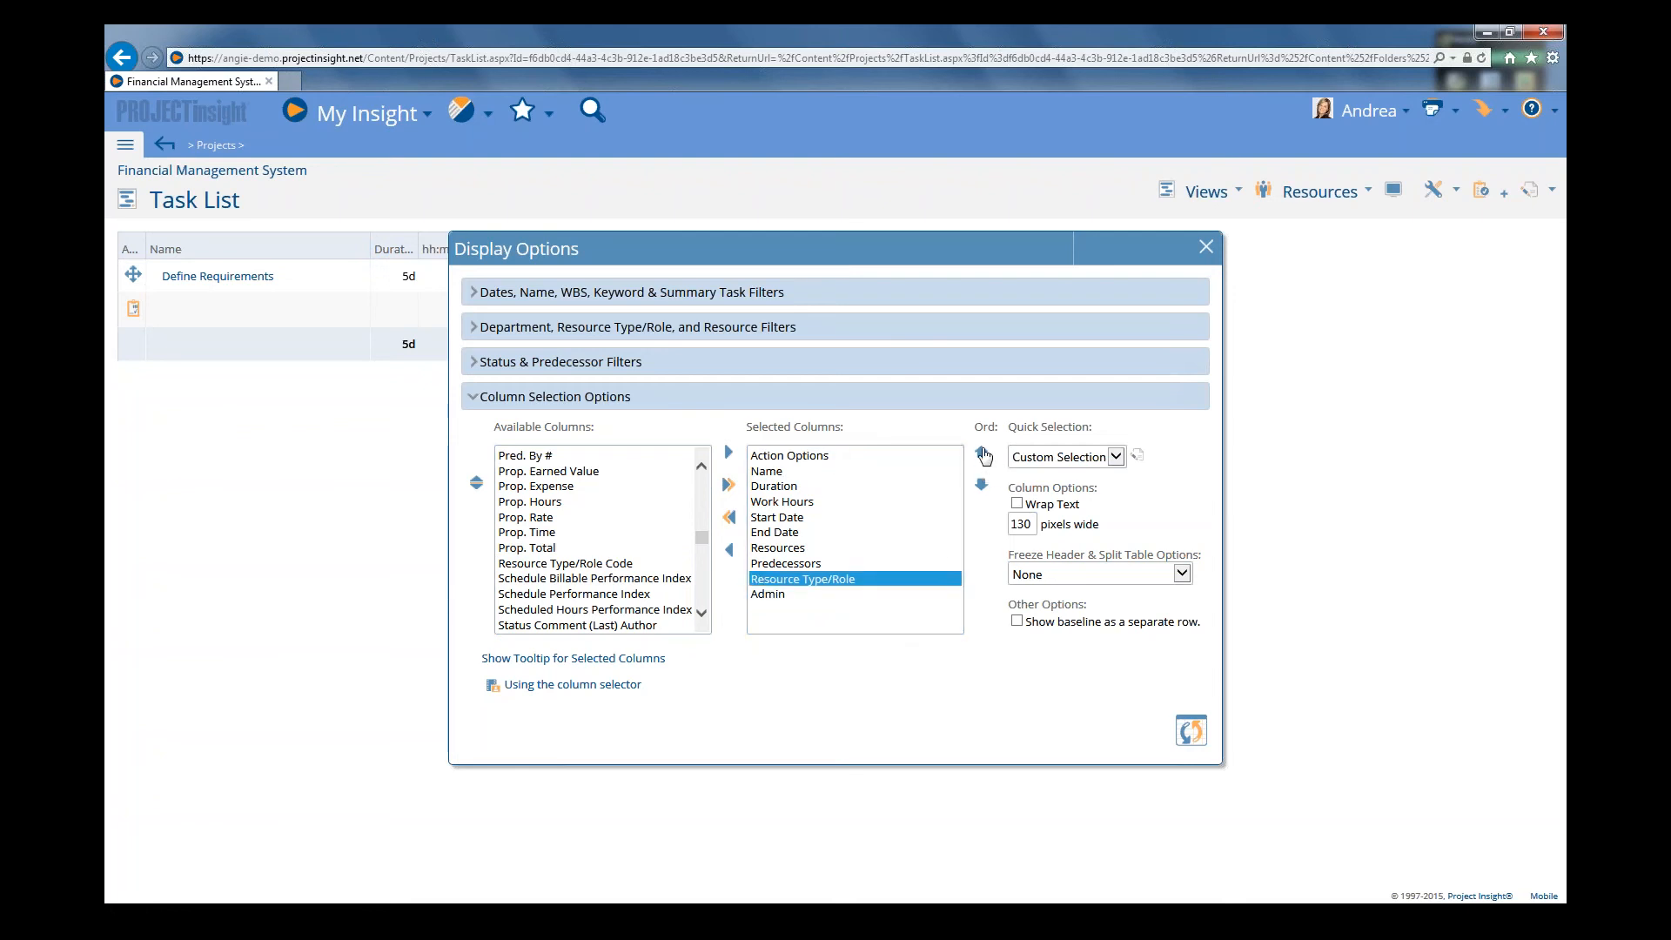
click(983, 455)
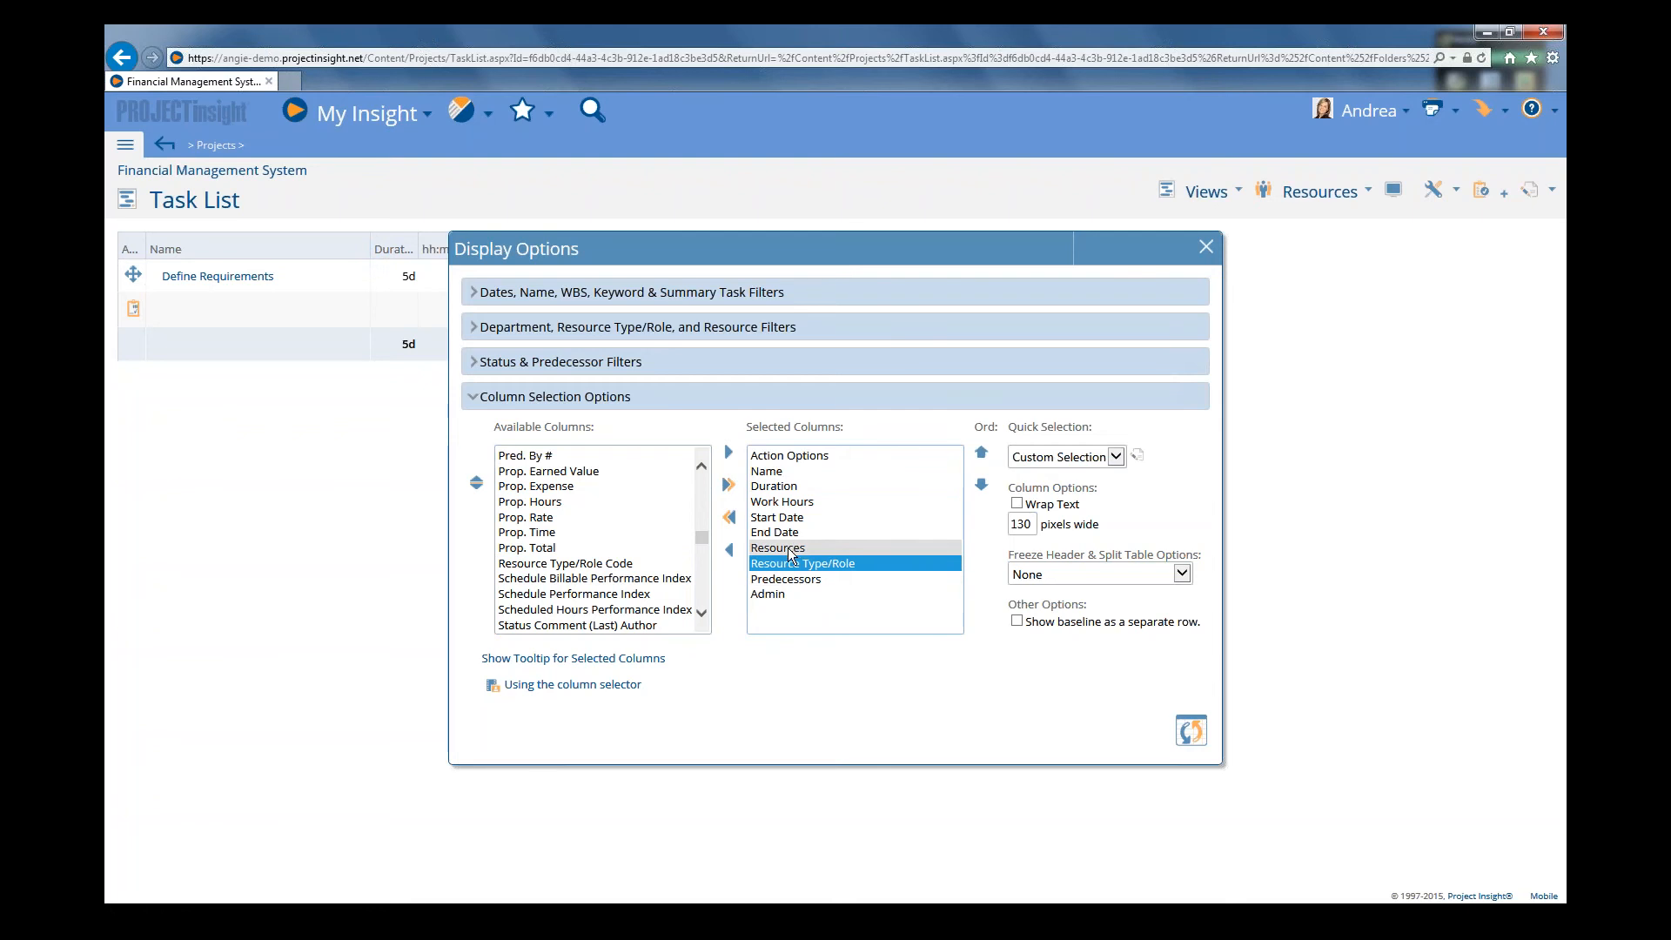
click(1193, 733)
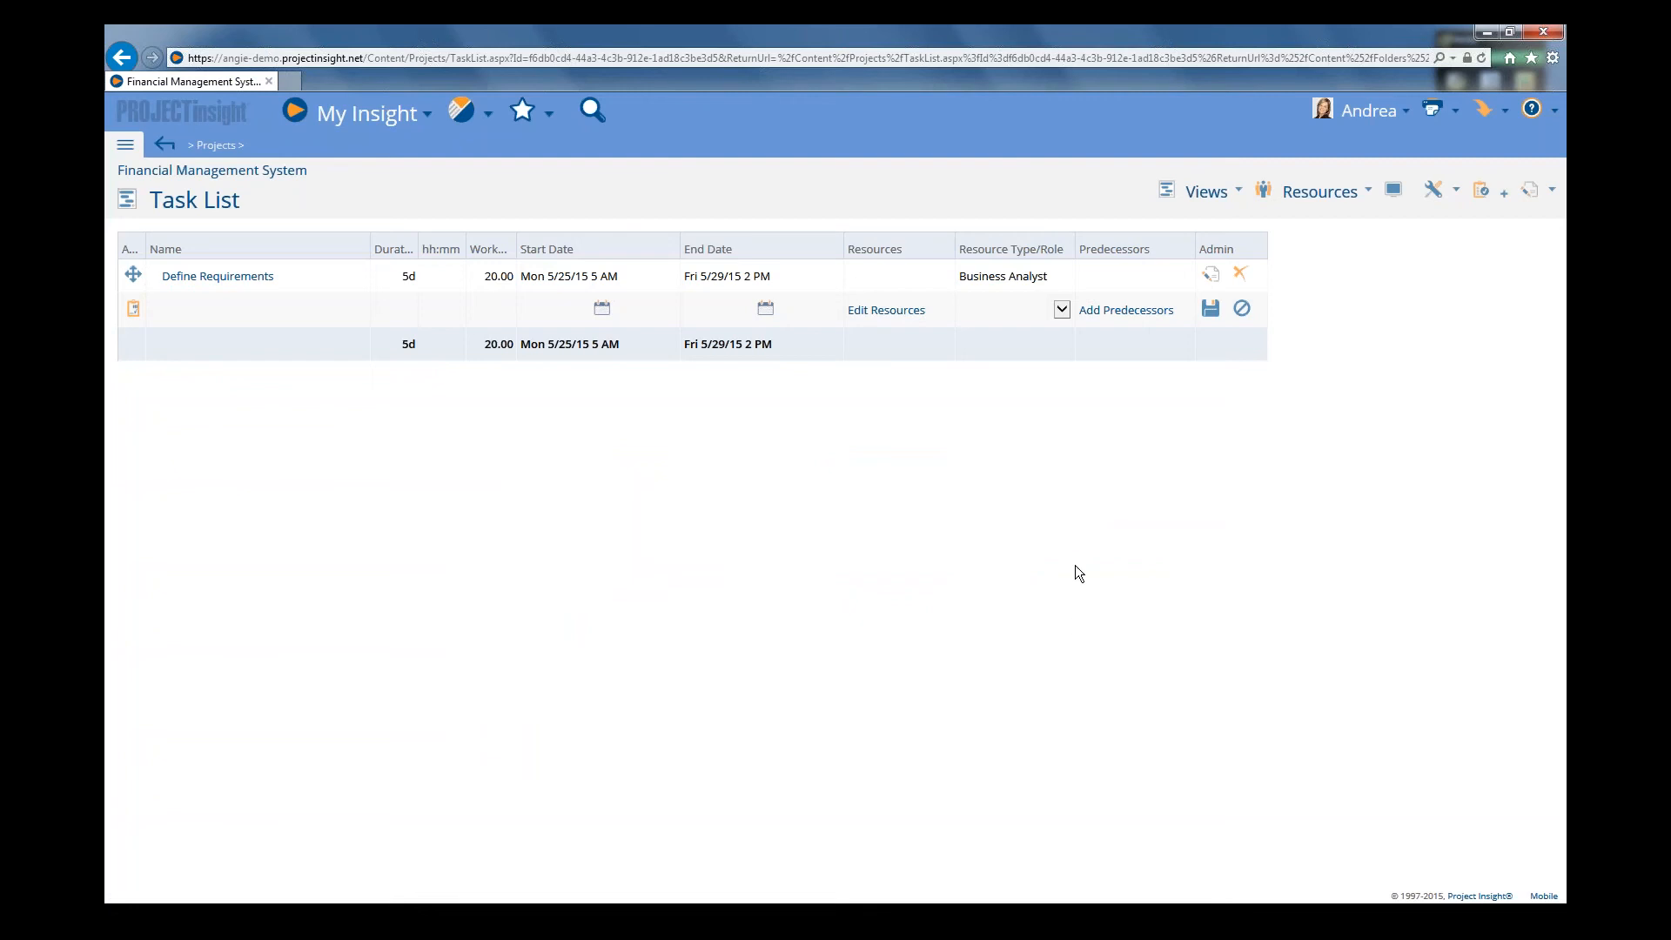
- Enter a second task named Documentation with a duration of 2d and widen the Work Hours column
mouse_move(1040, 252)
text(Document)
text(ation)
text(2)
key(Tab)
double_click(516, 236)
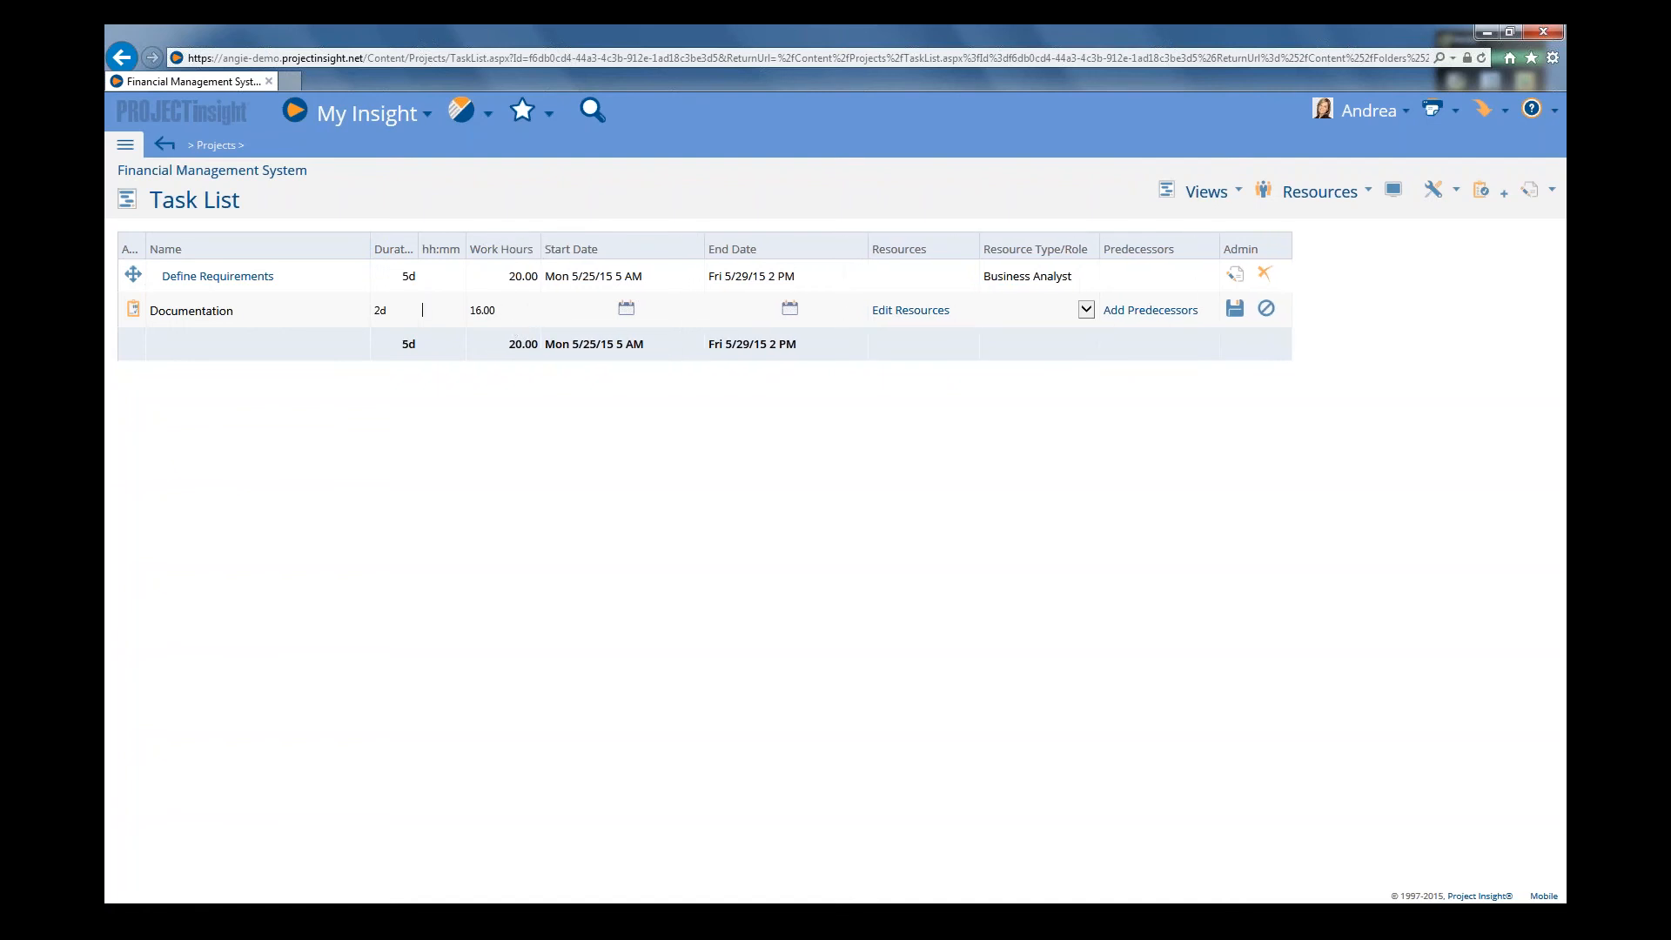
- Set the Documentation task's resource type/role to Trainer and save the task
click(1086, 311)
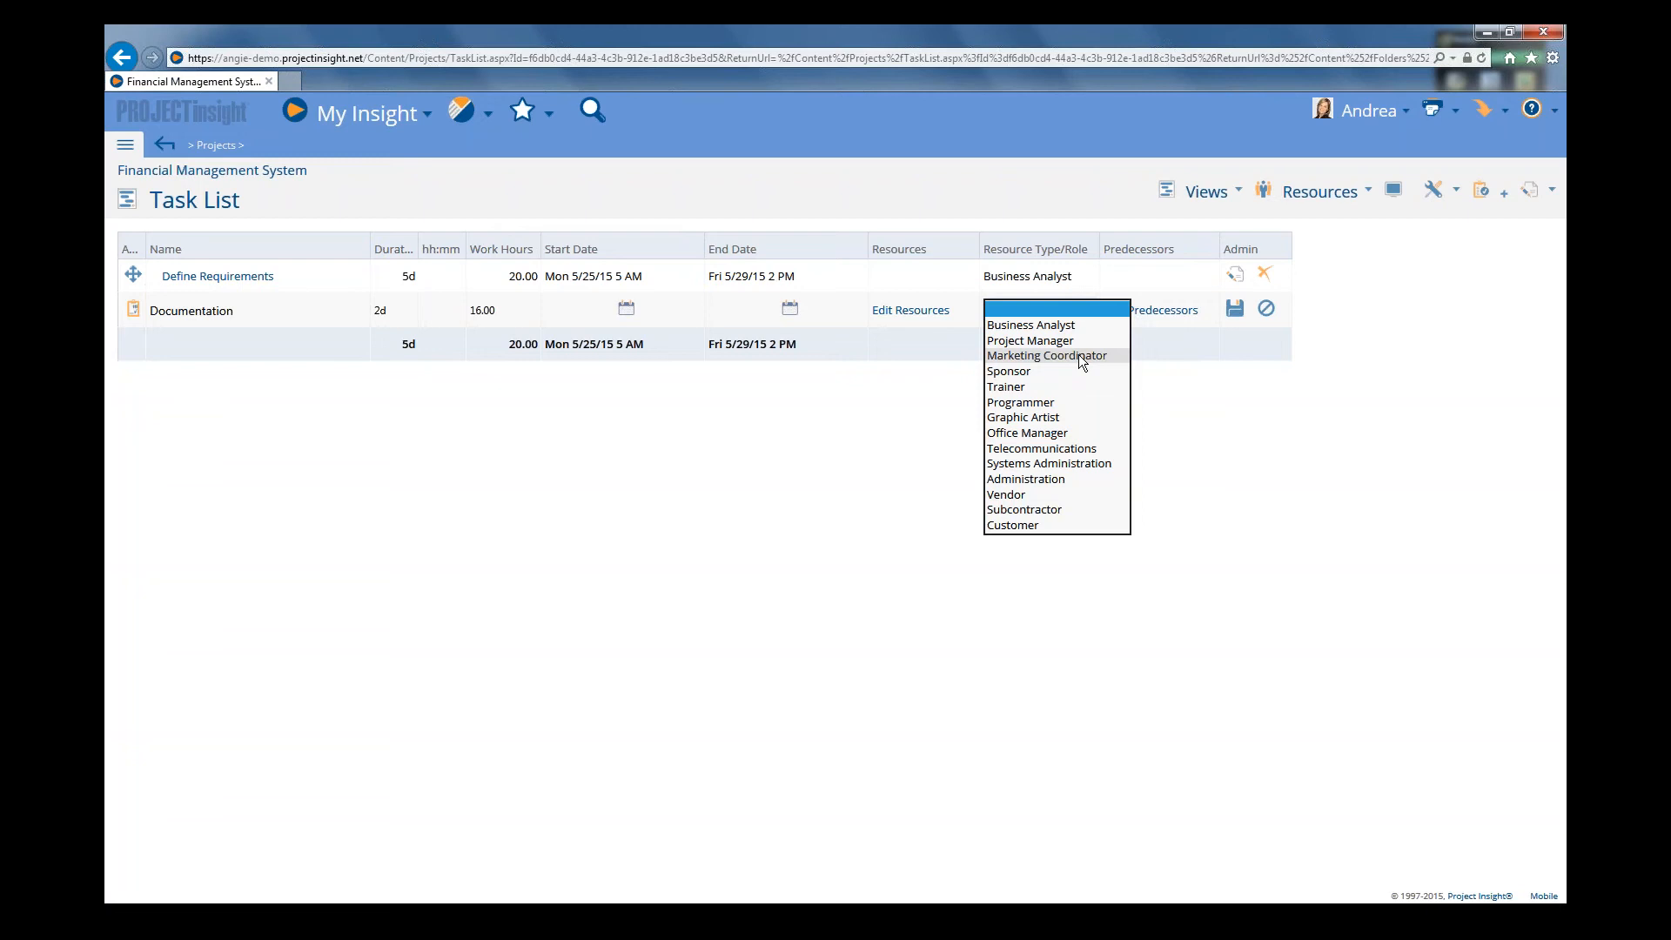
click(1029, 388)
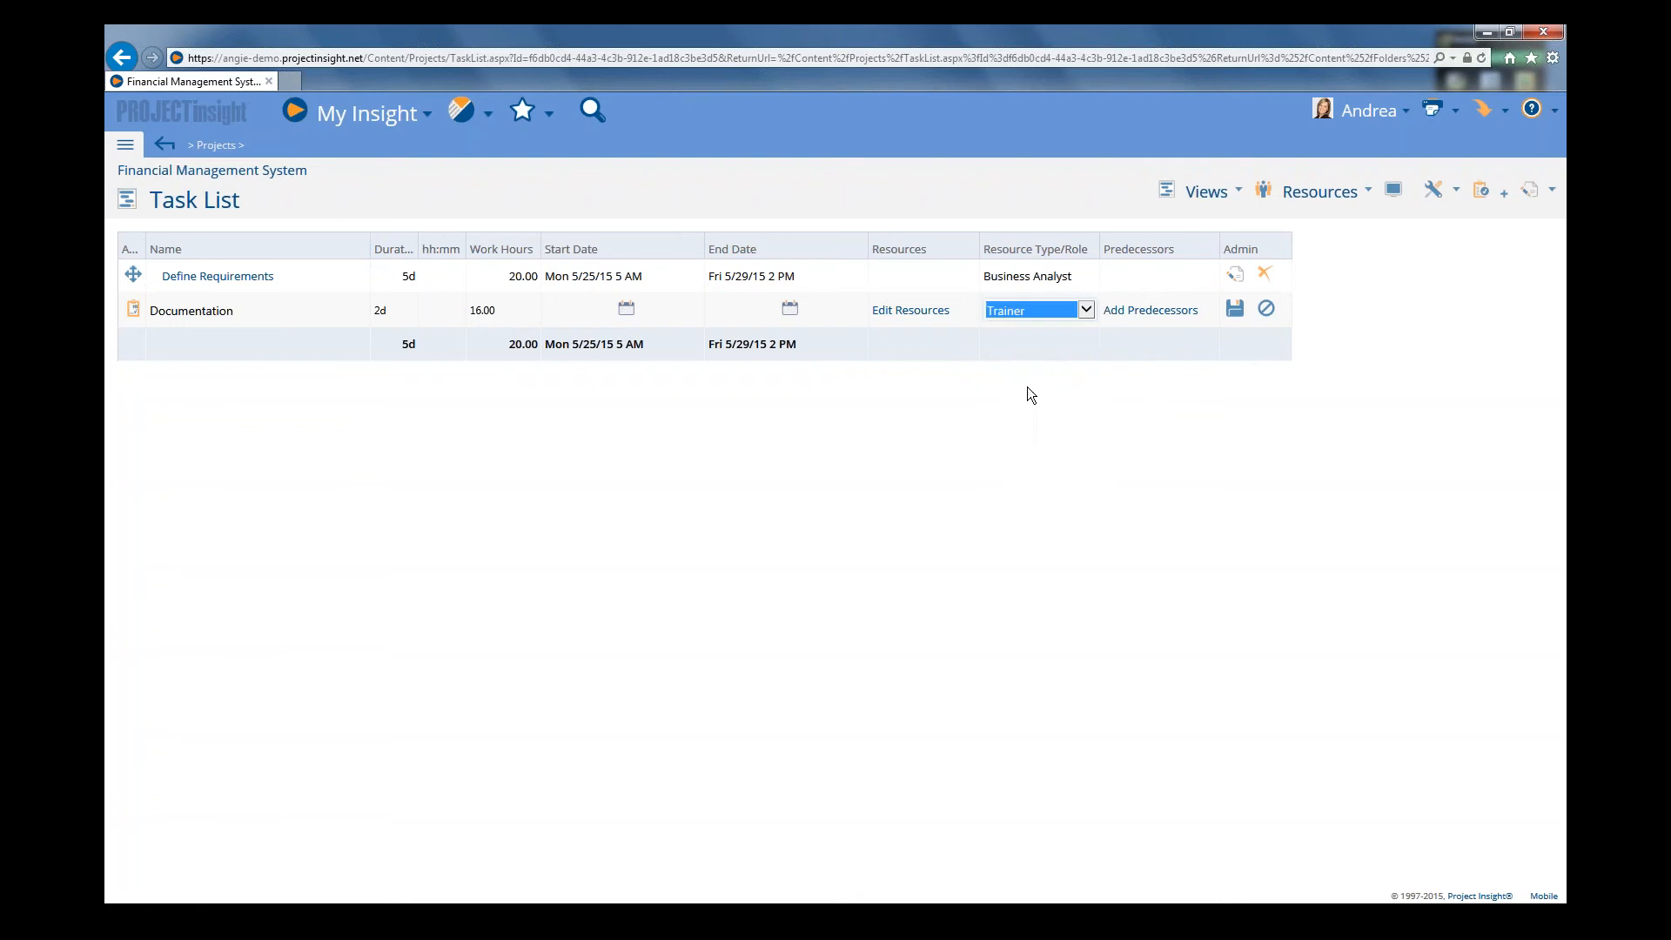
click(1236, 314)
click(1236, 311)
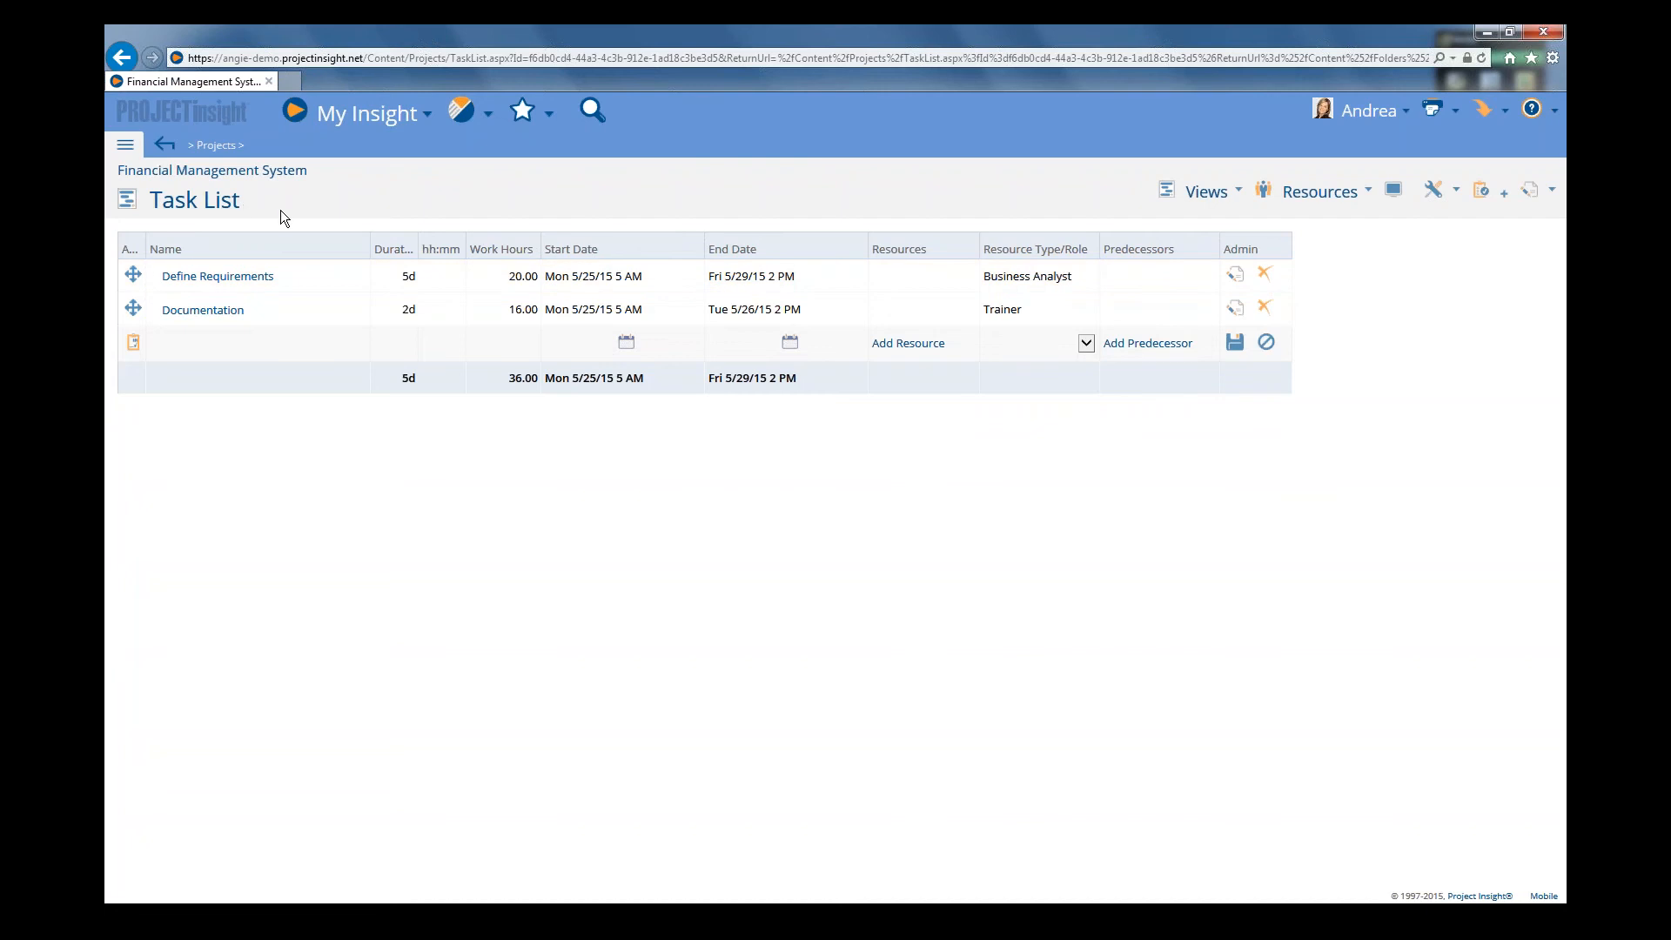
- Load the Planning View quick selection in the task list's display options
mouse_move(1059, 251)
click(1394, 193)
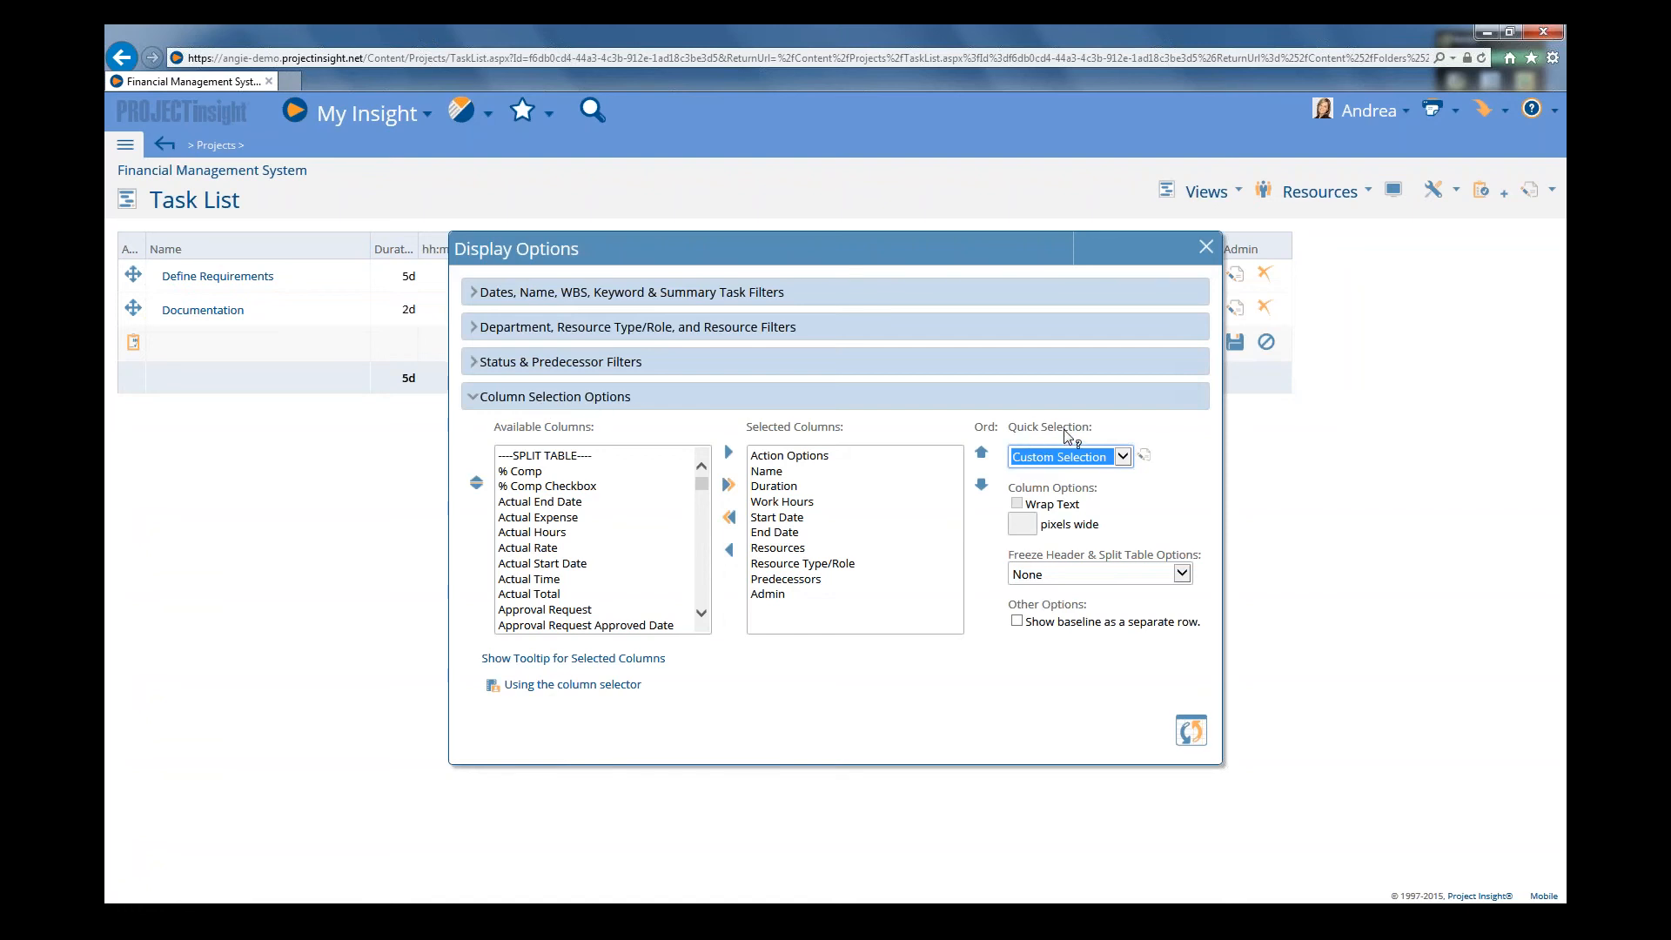
click(1124, 457)
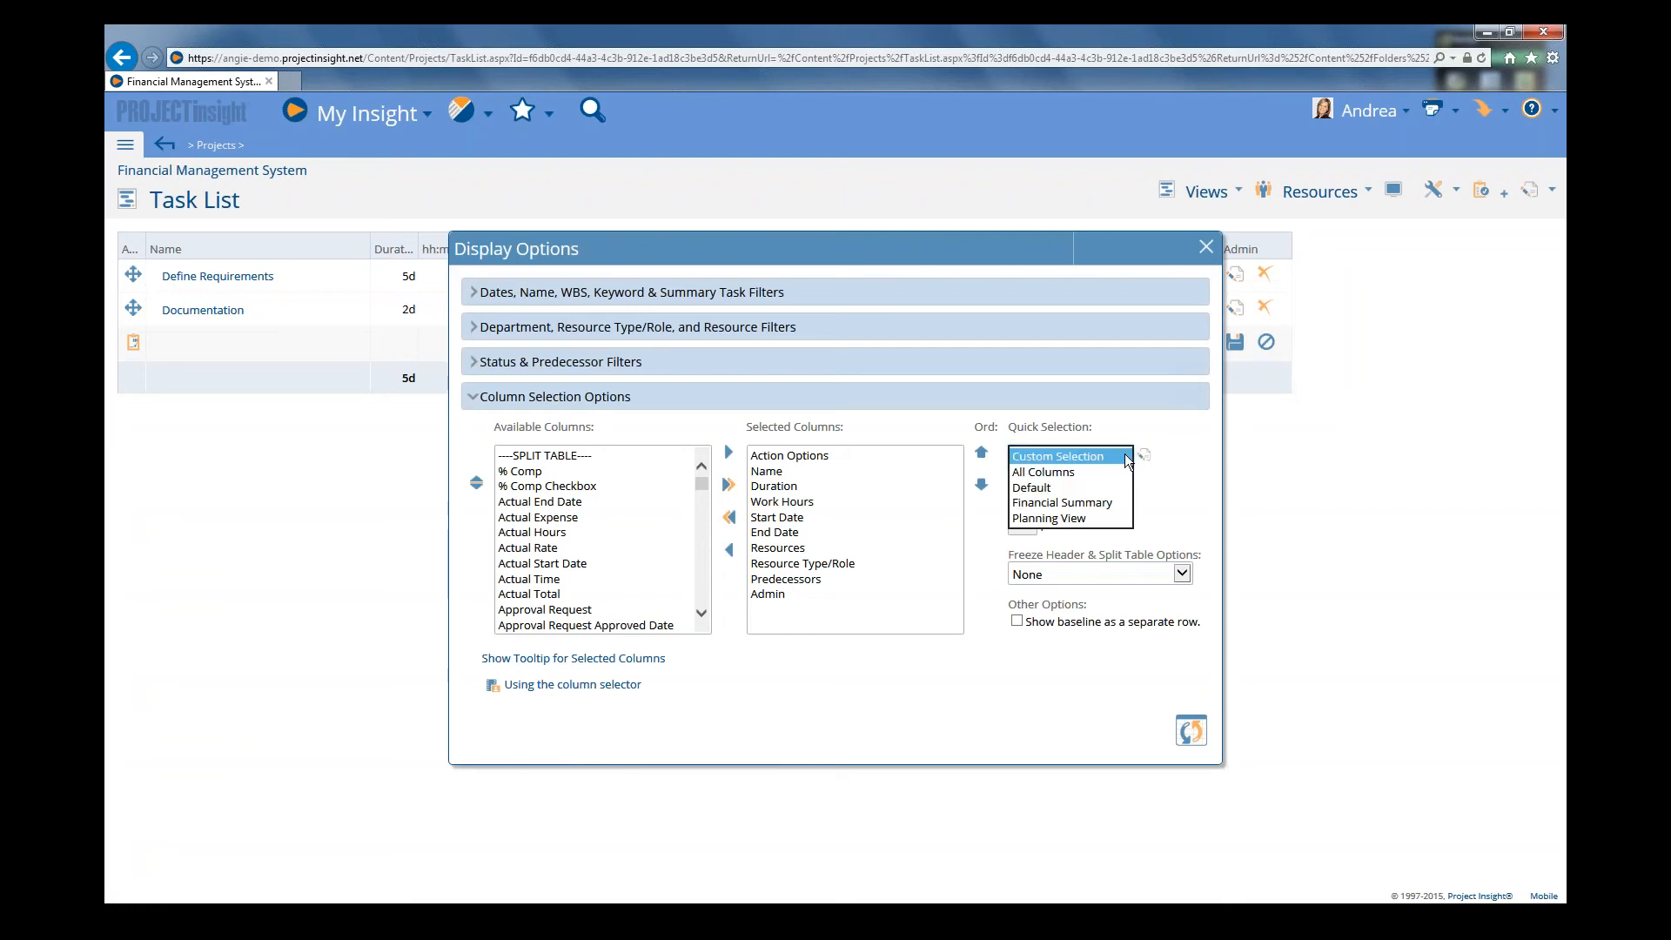
click(1057, 518)
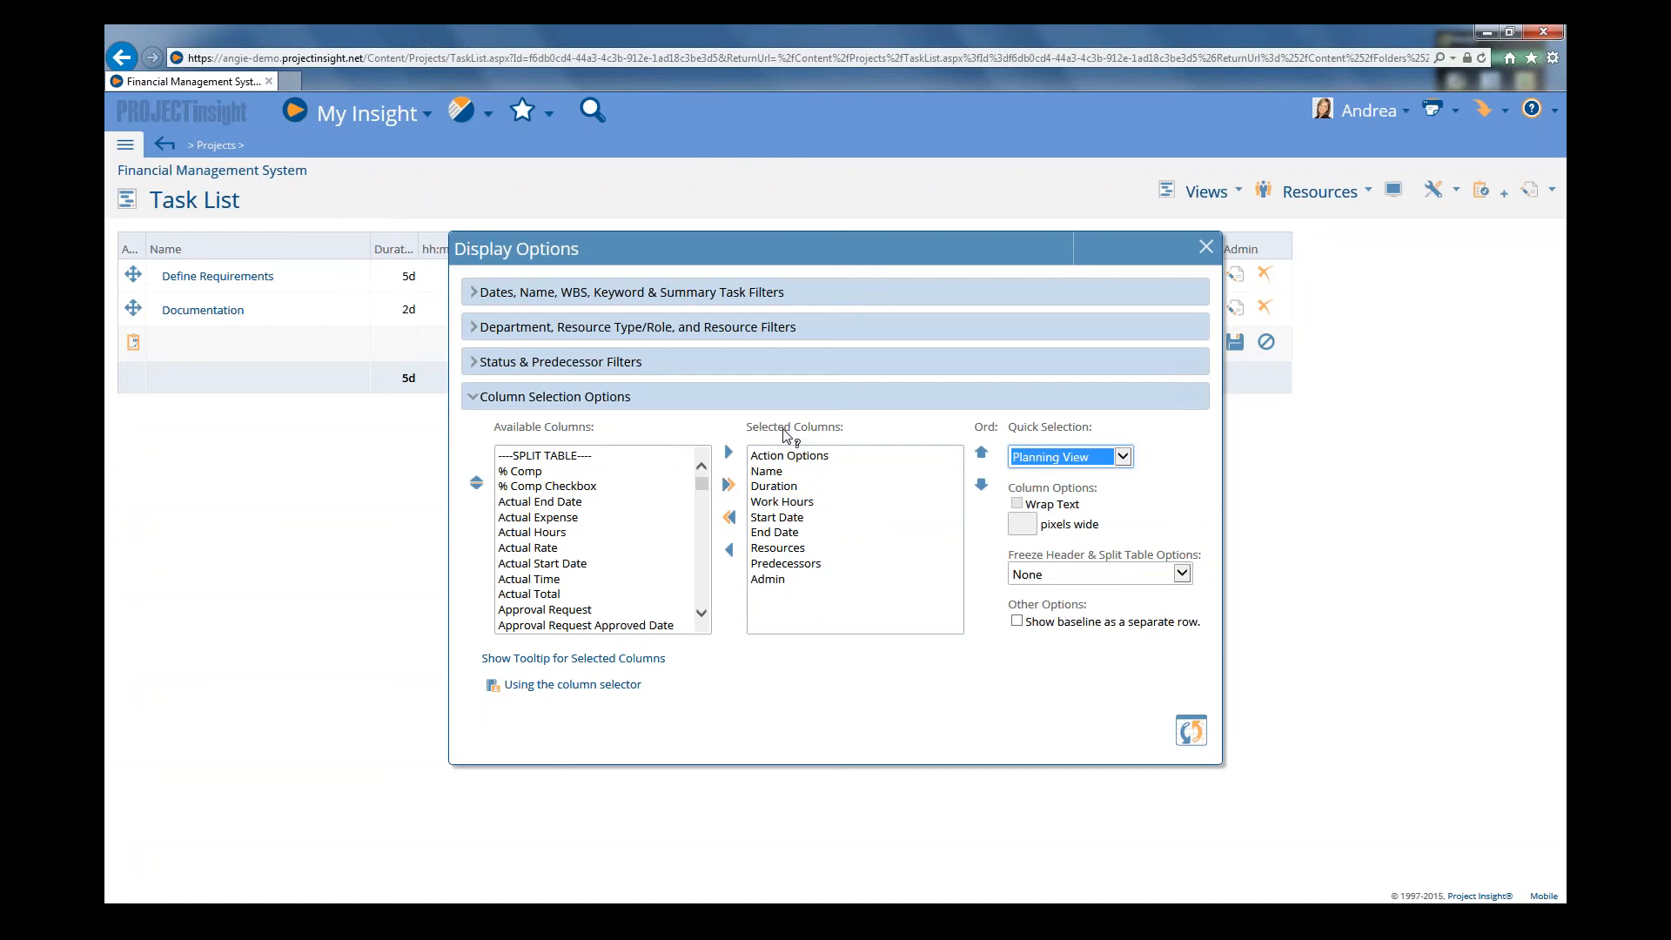
- Insert the Resource Type/Role column ahead of Predecessors in the selected columns
click(788, 564)
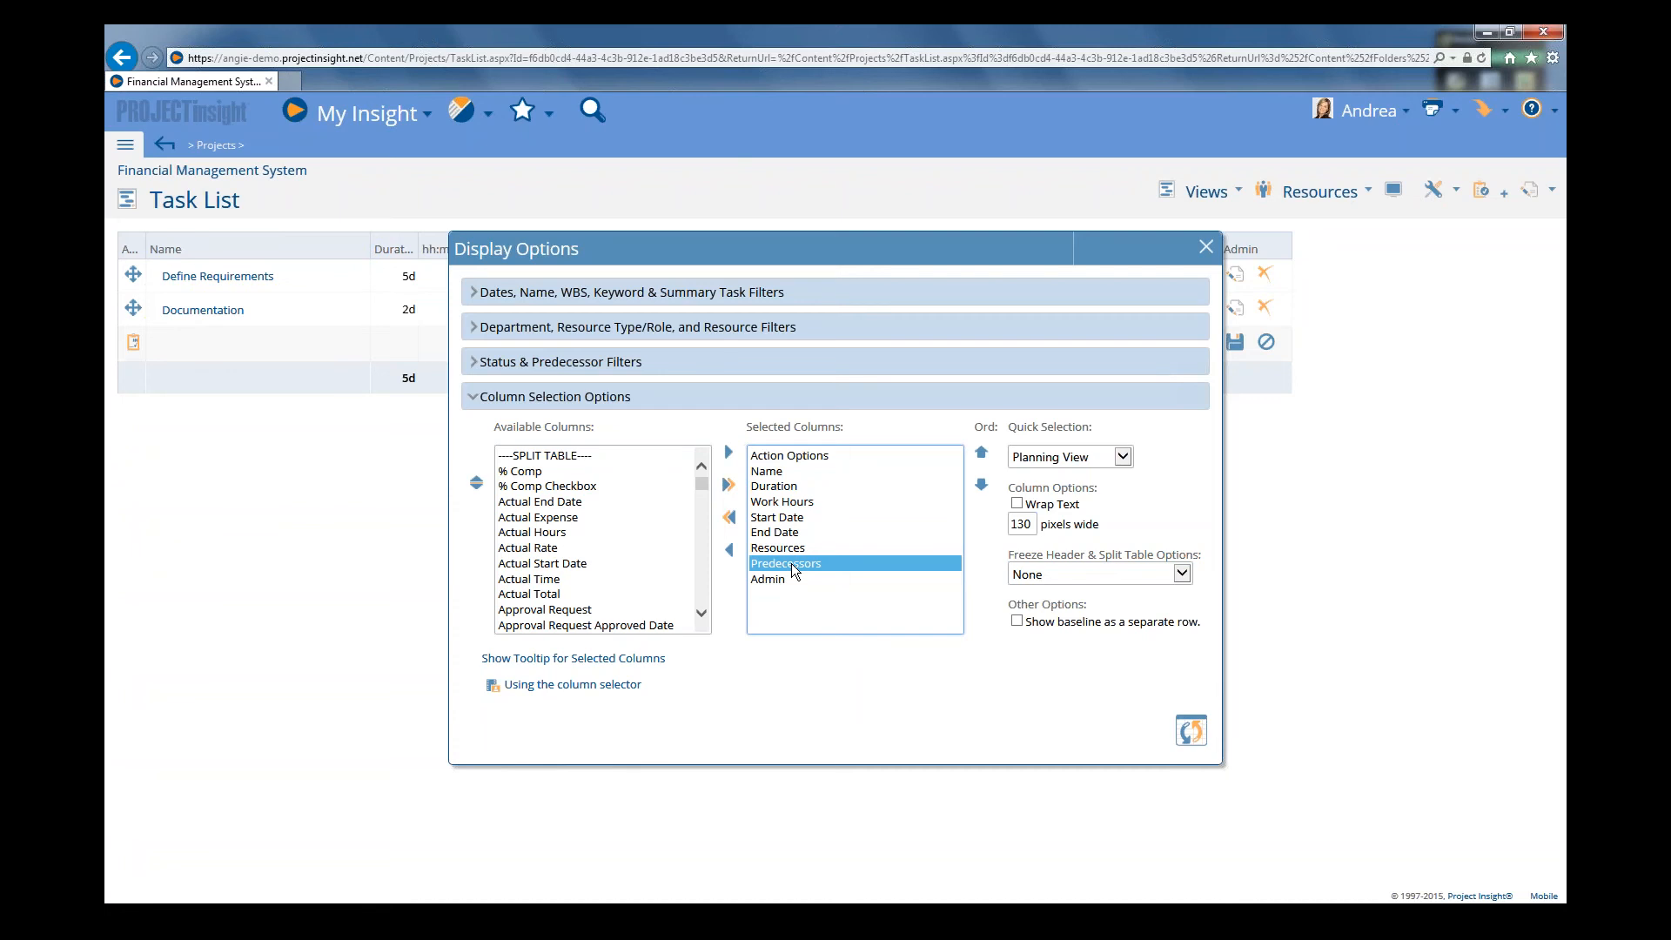
click(791, 562)
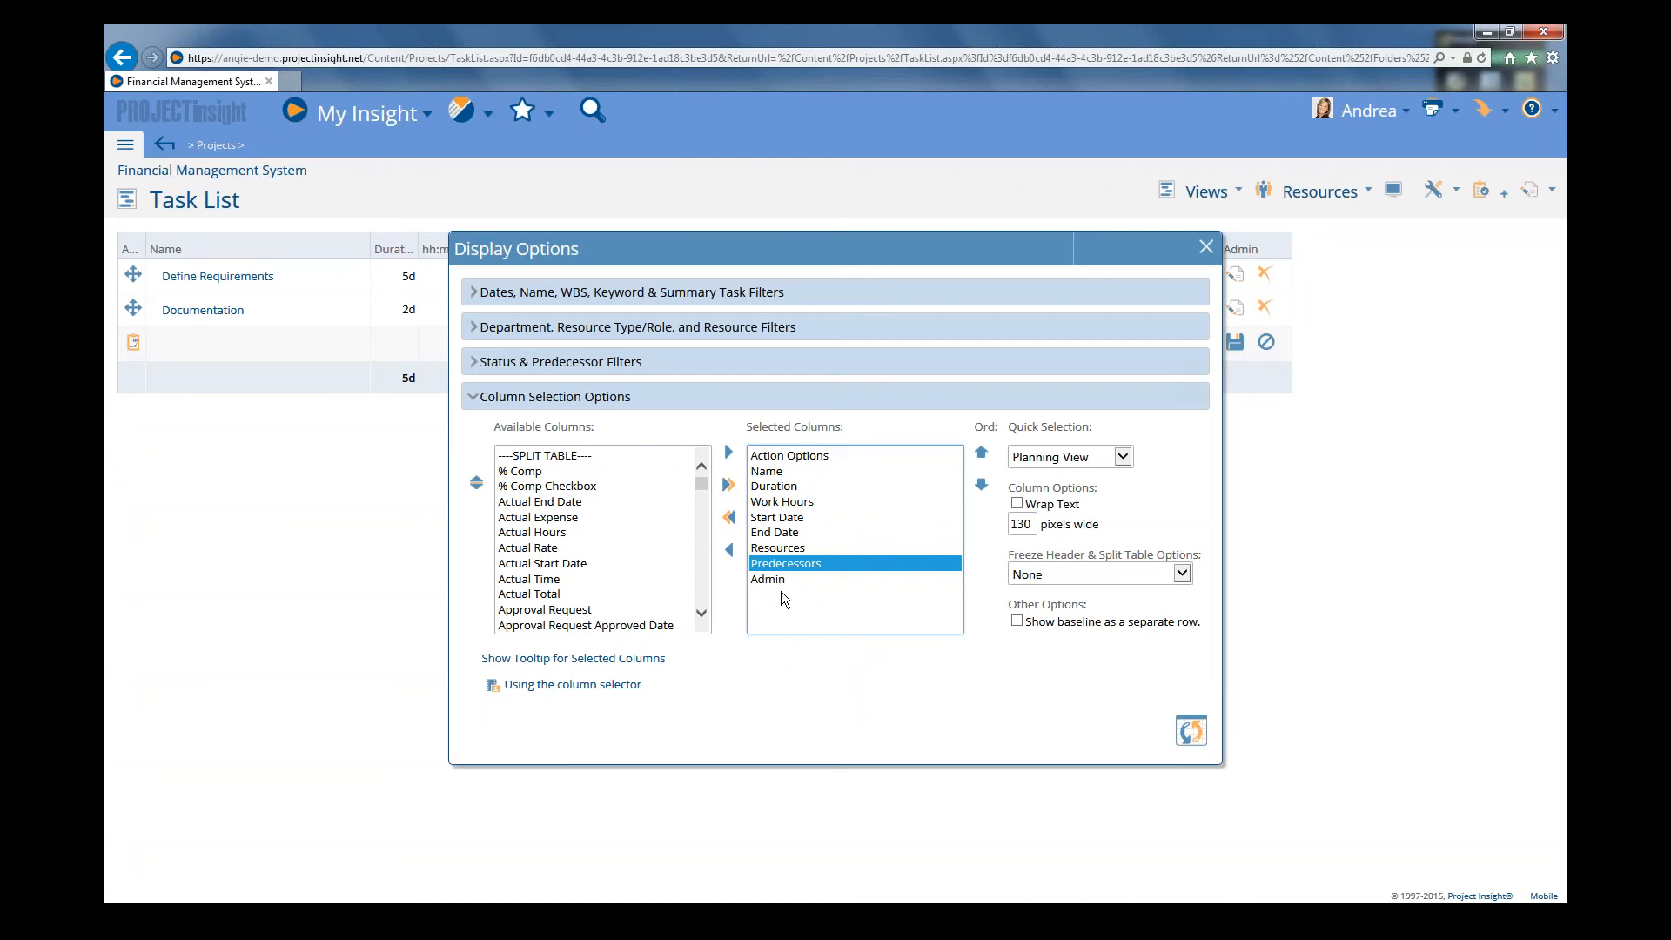
click(527, 457)
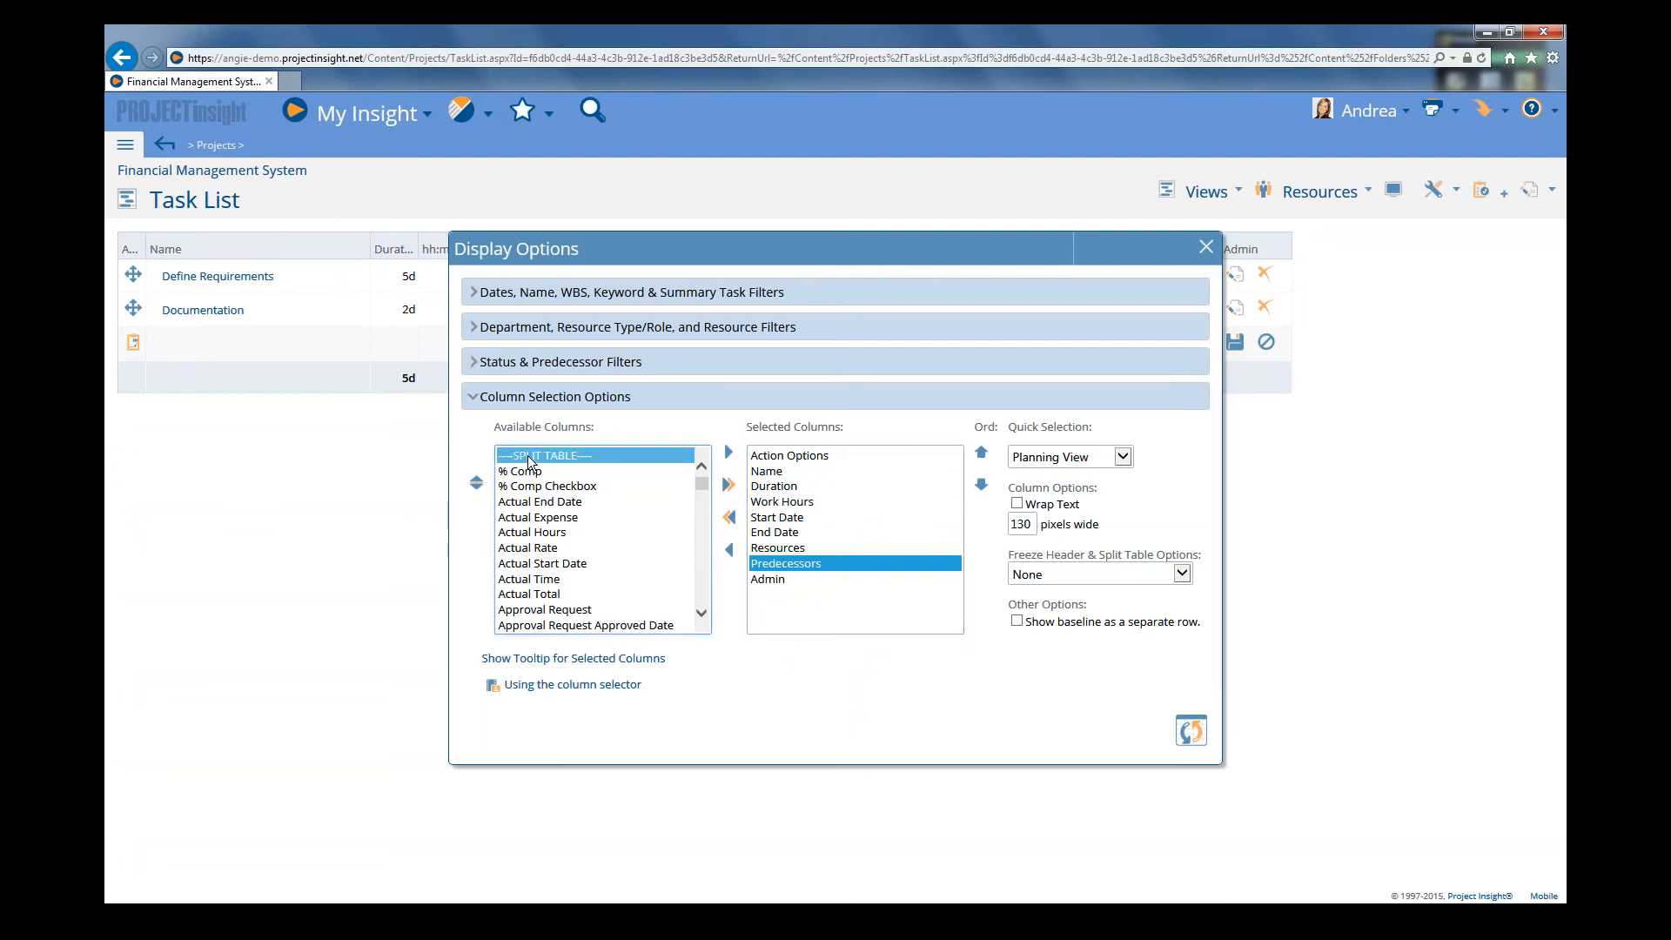
key(r)
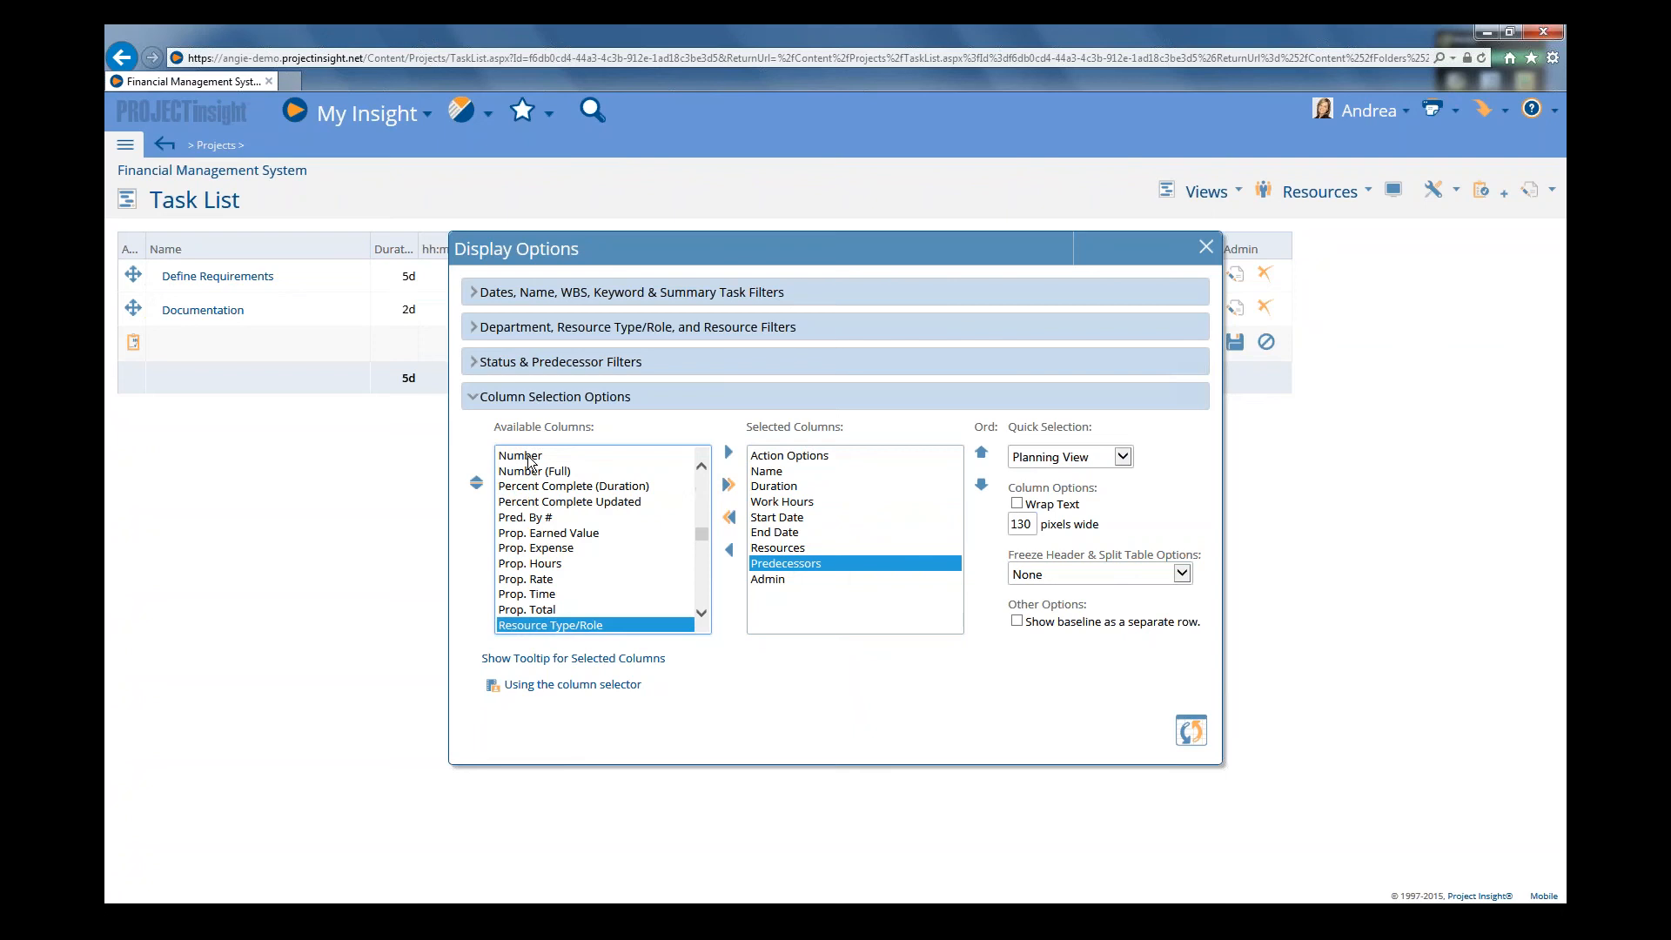
double_click(561, 626)
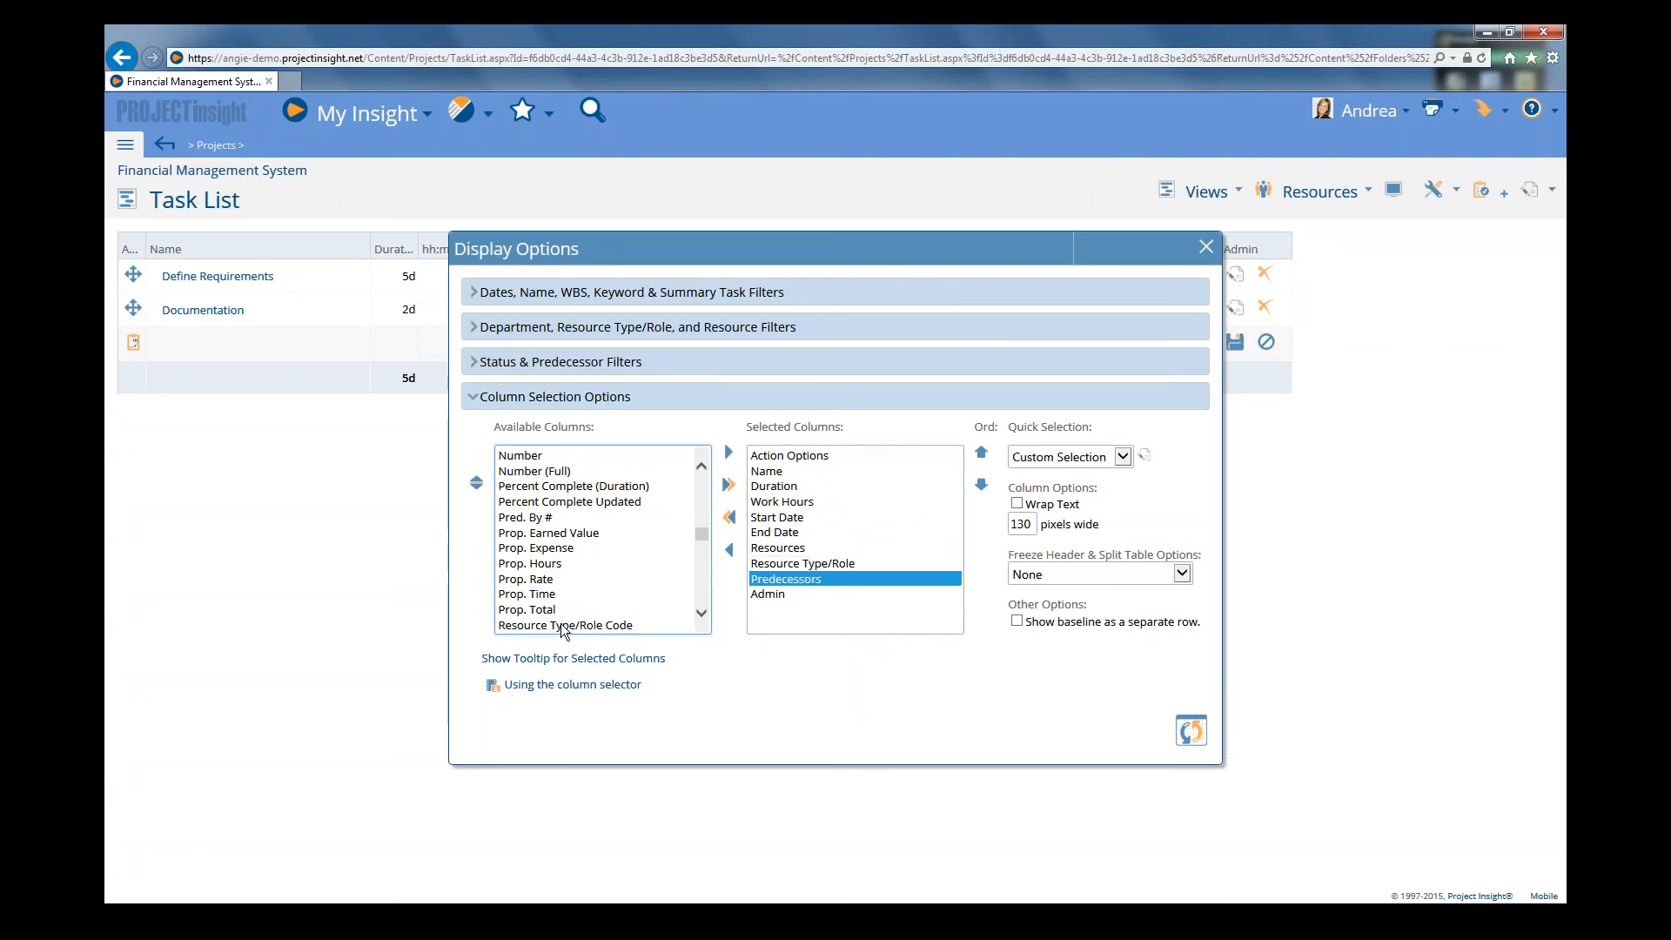
click(827, 565)
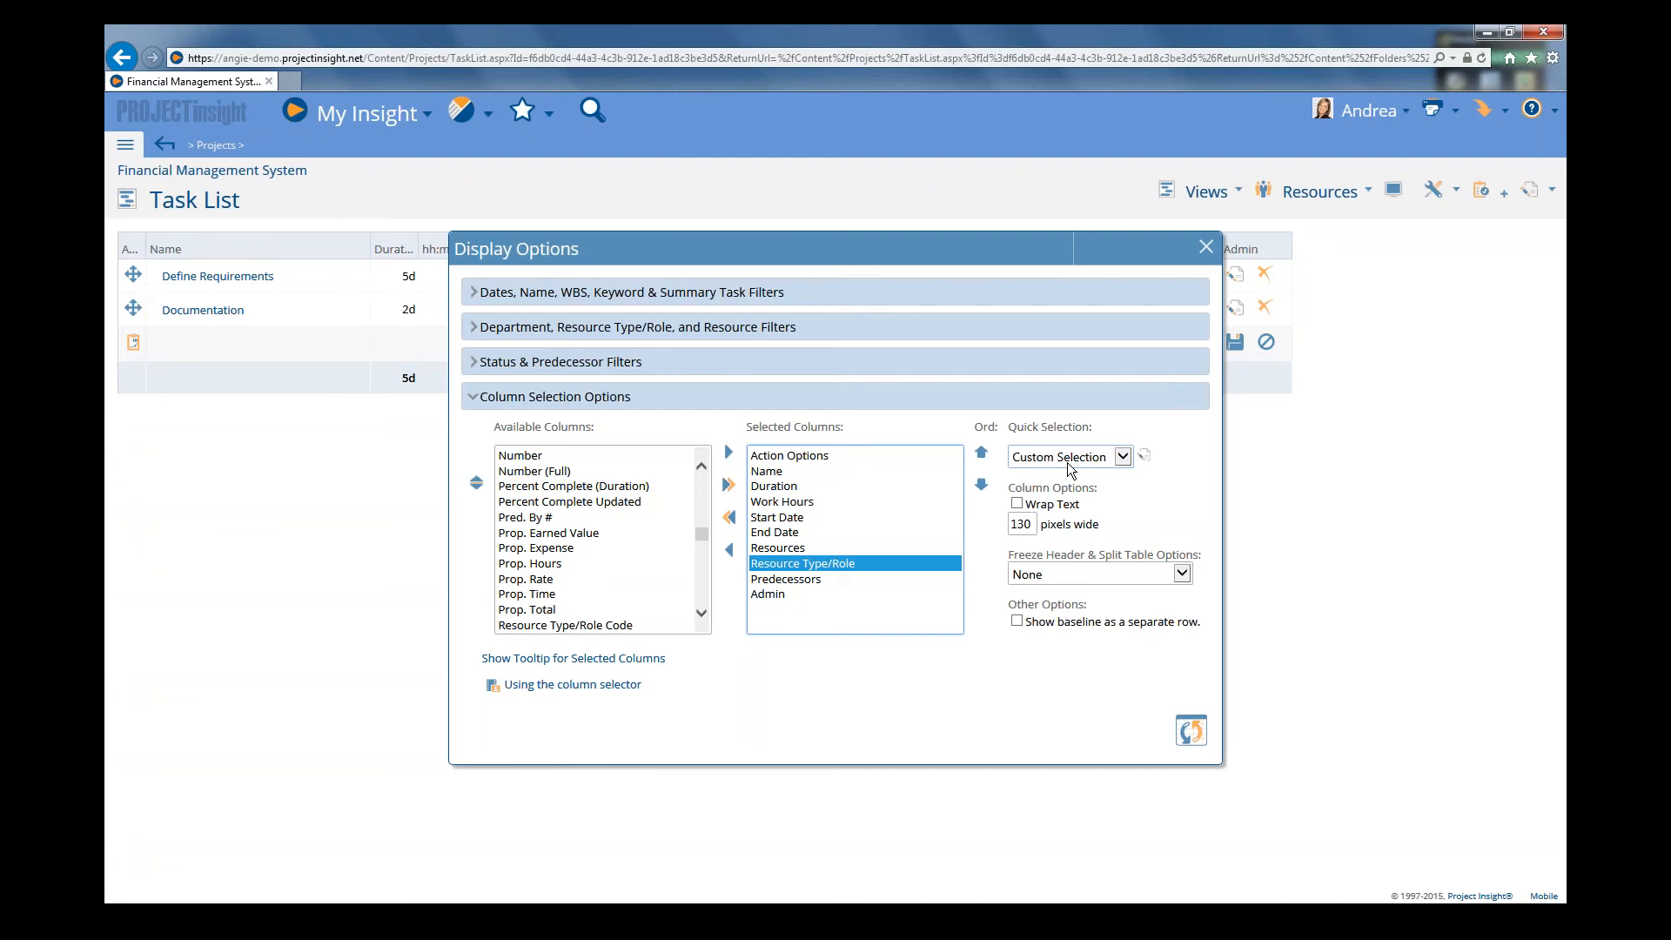
- Save the custom column selection as a view named New Projects and make it the personal default view
click(1123, 456)
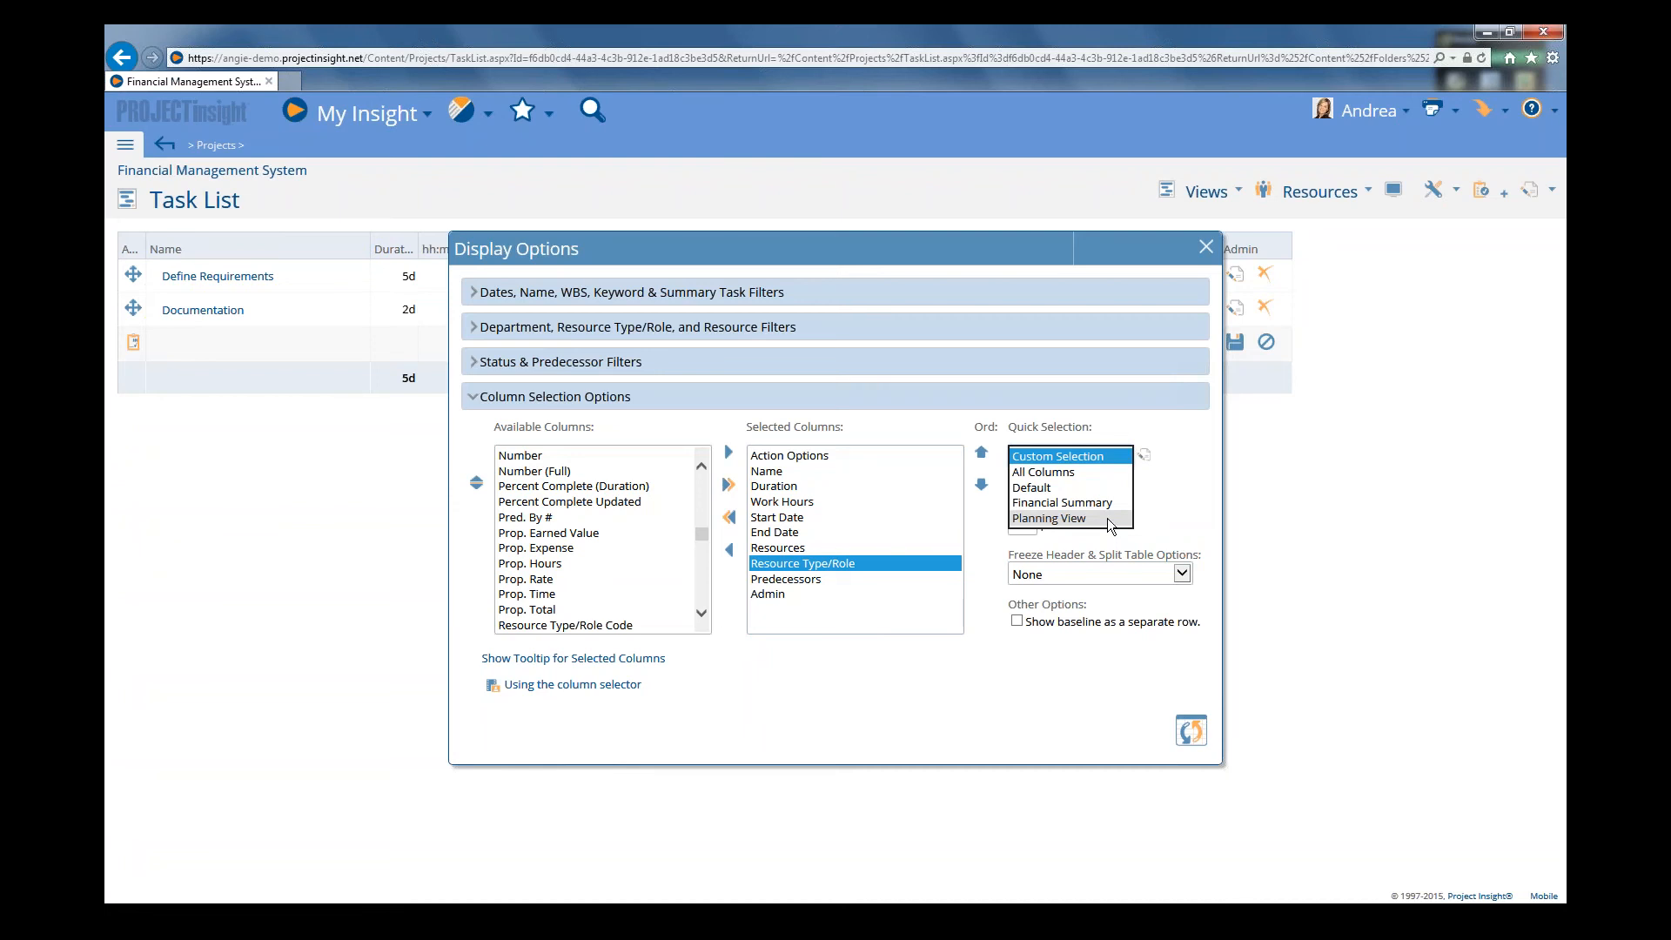
click(1109, 457)
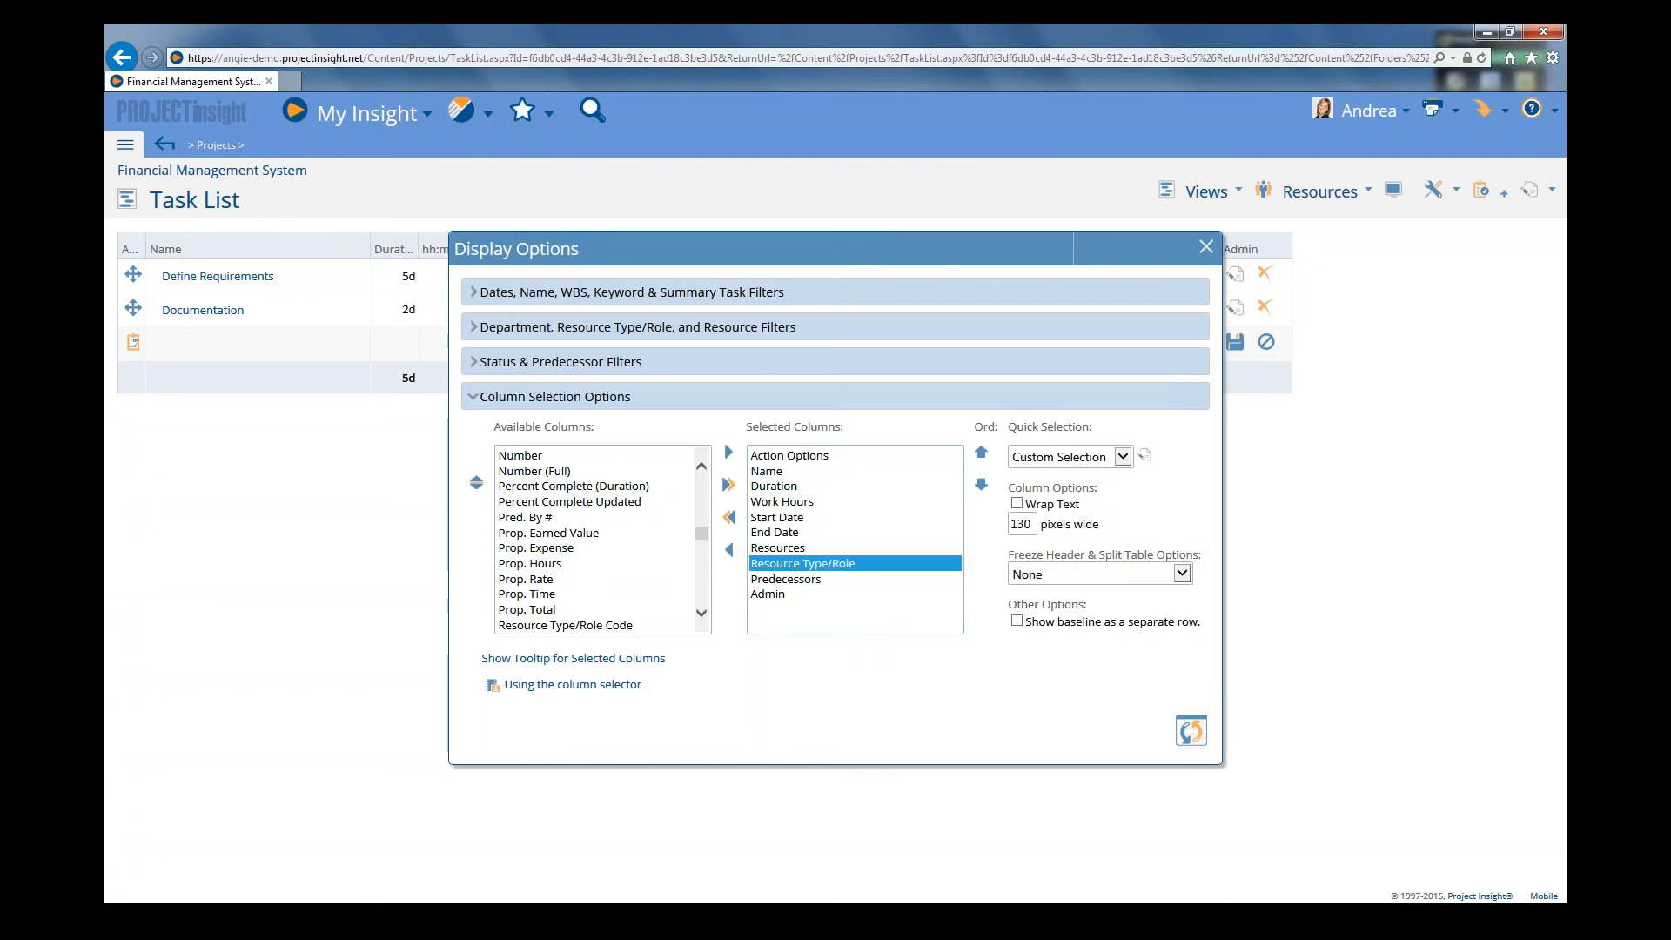
click(1143, 456)
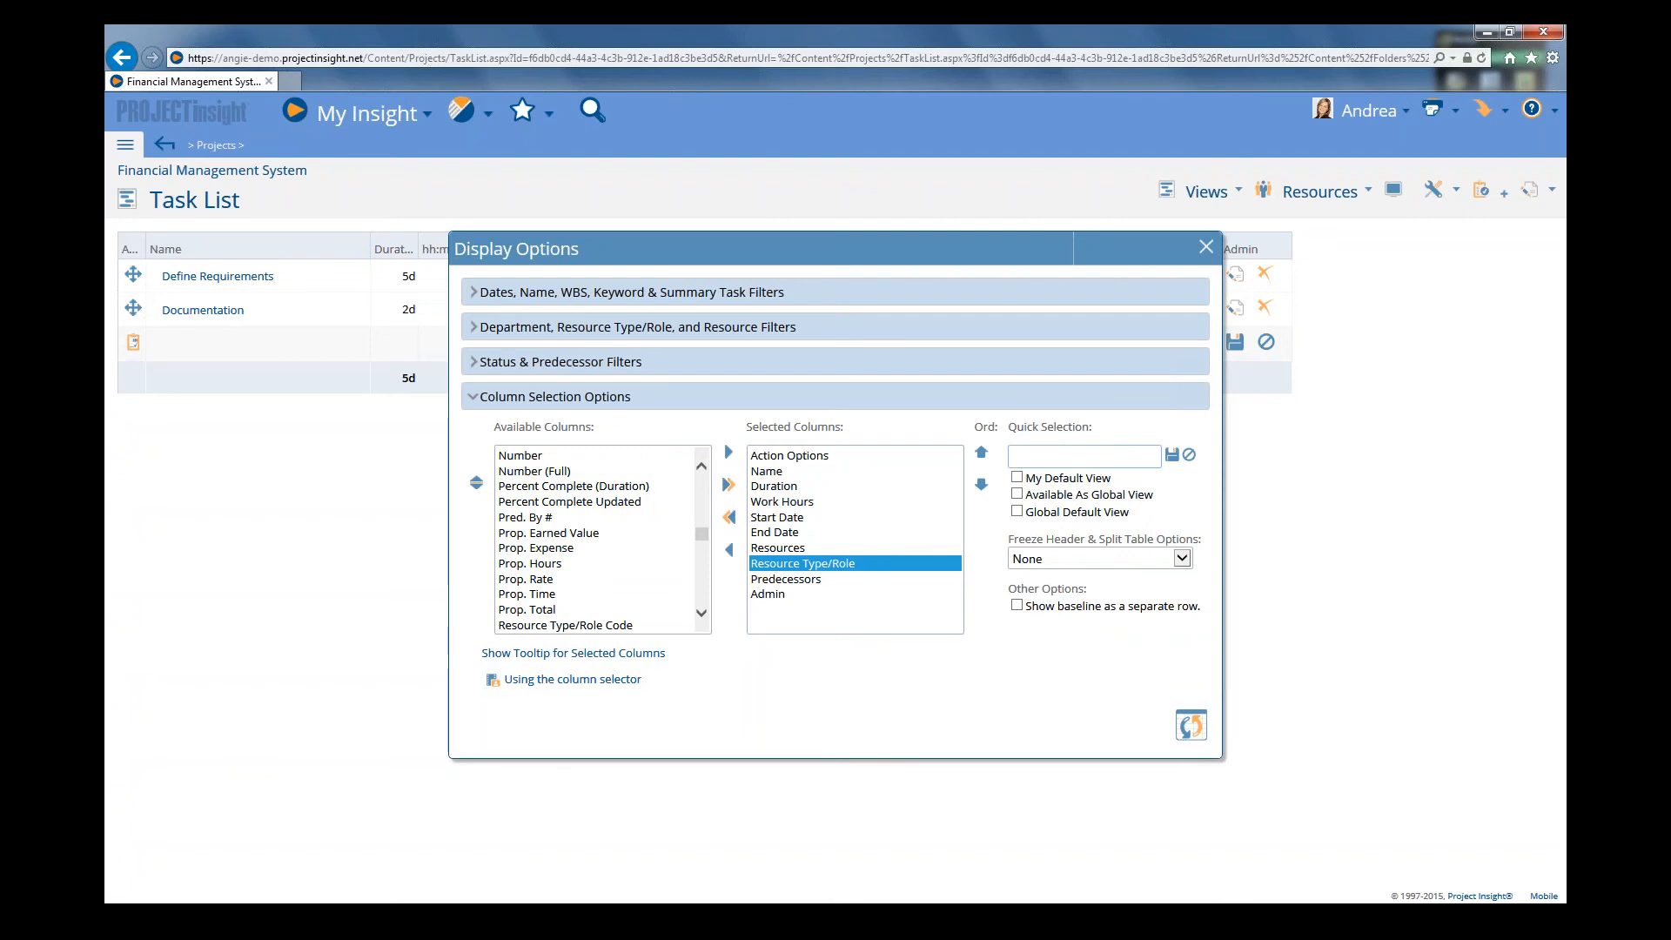
click(1083, 456)
text(New Projec)
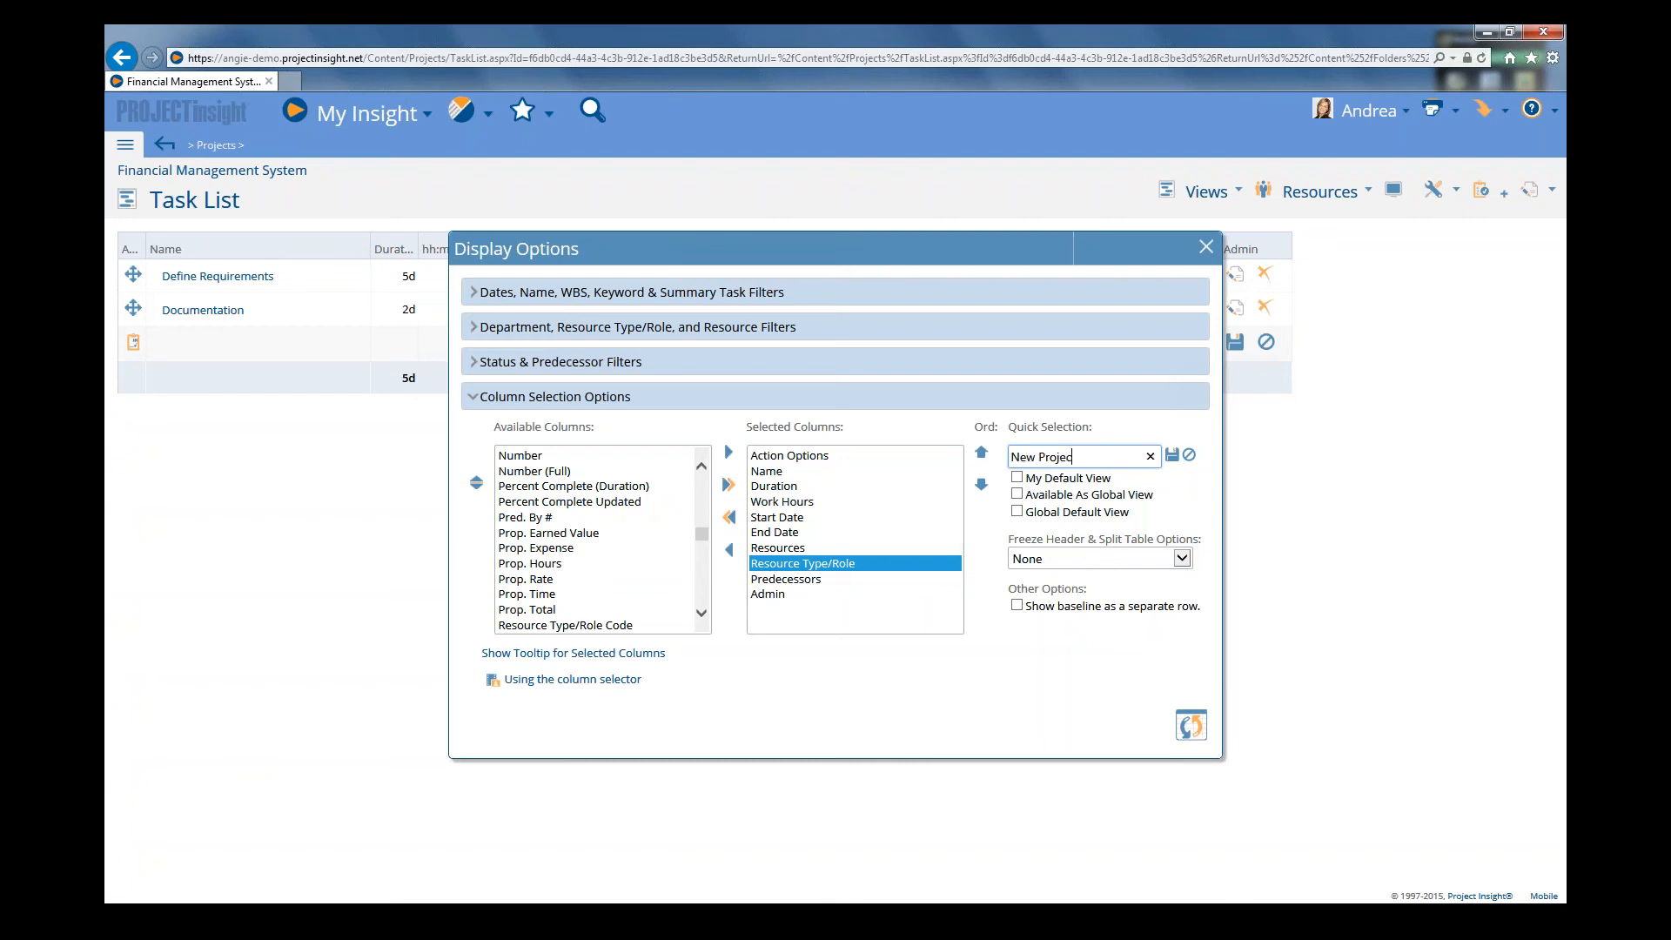
text(ts)
click(1018, 478)
click(1368, 111)
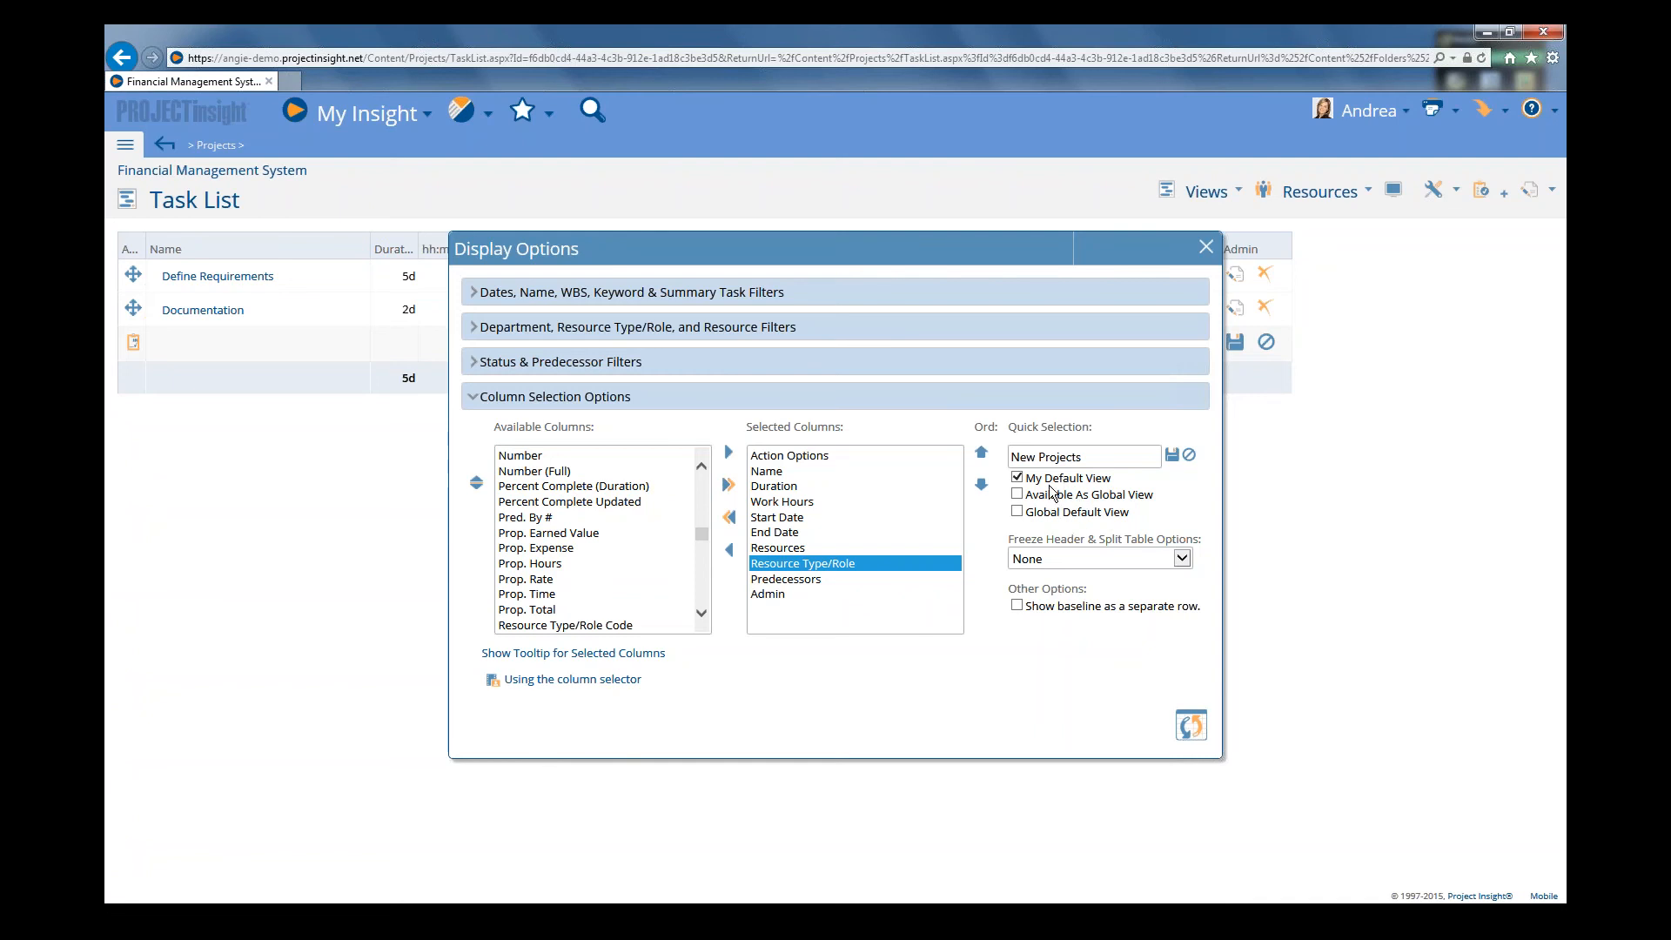
click(1172, 454)
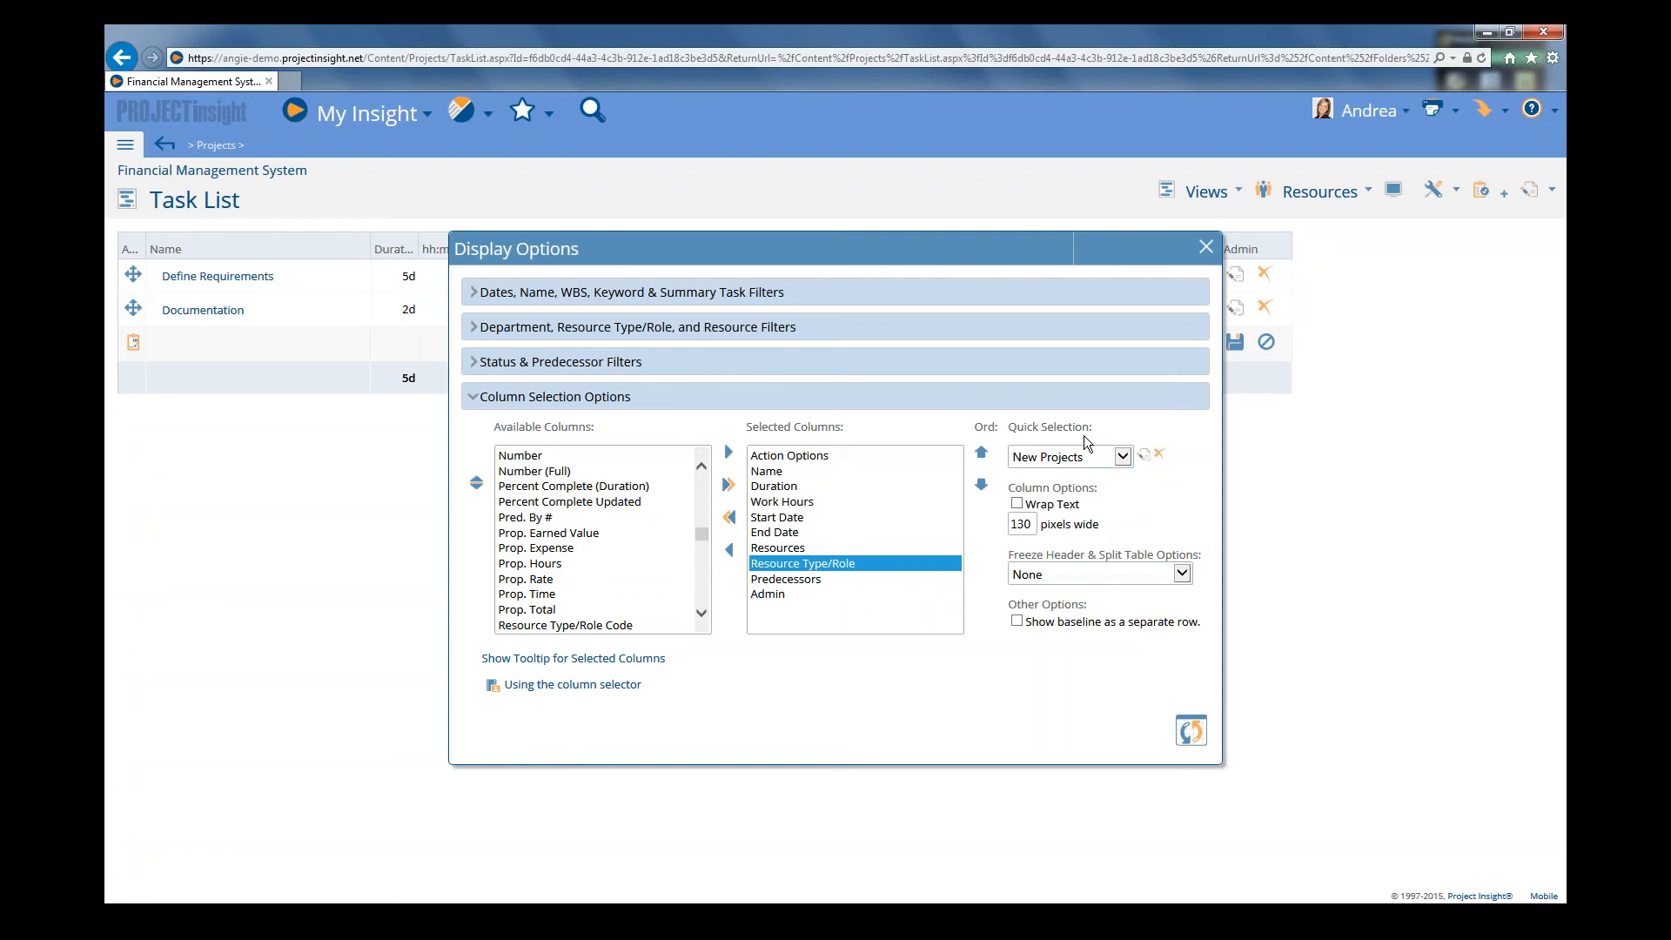
- Check the list of saved quick selections, keep New Projects chosen and apply it to the task list
click(1124, 457)
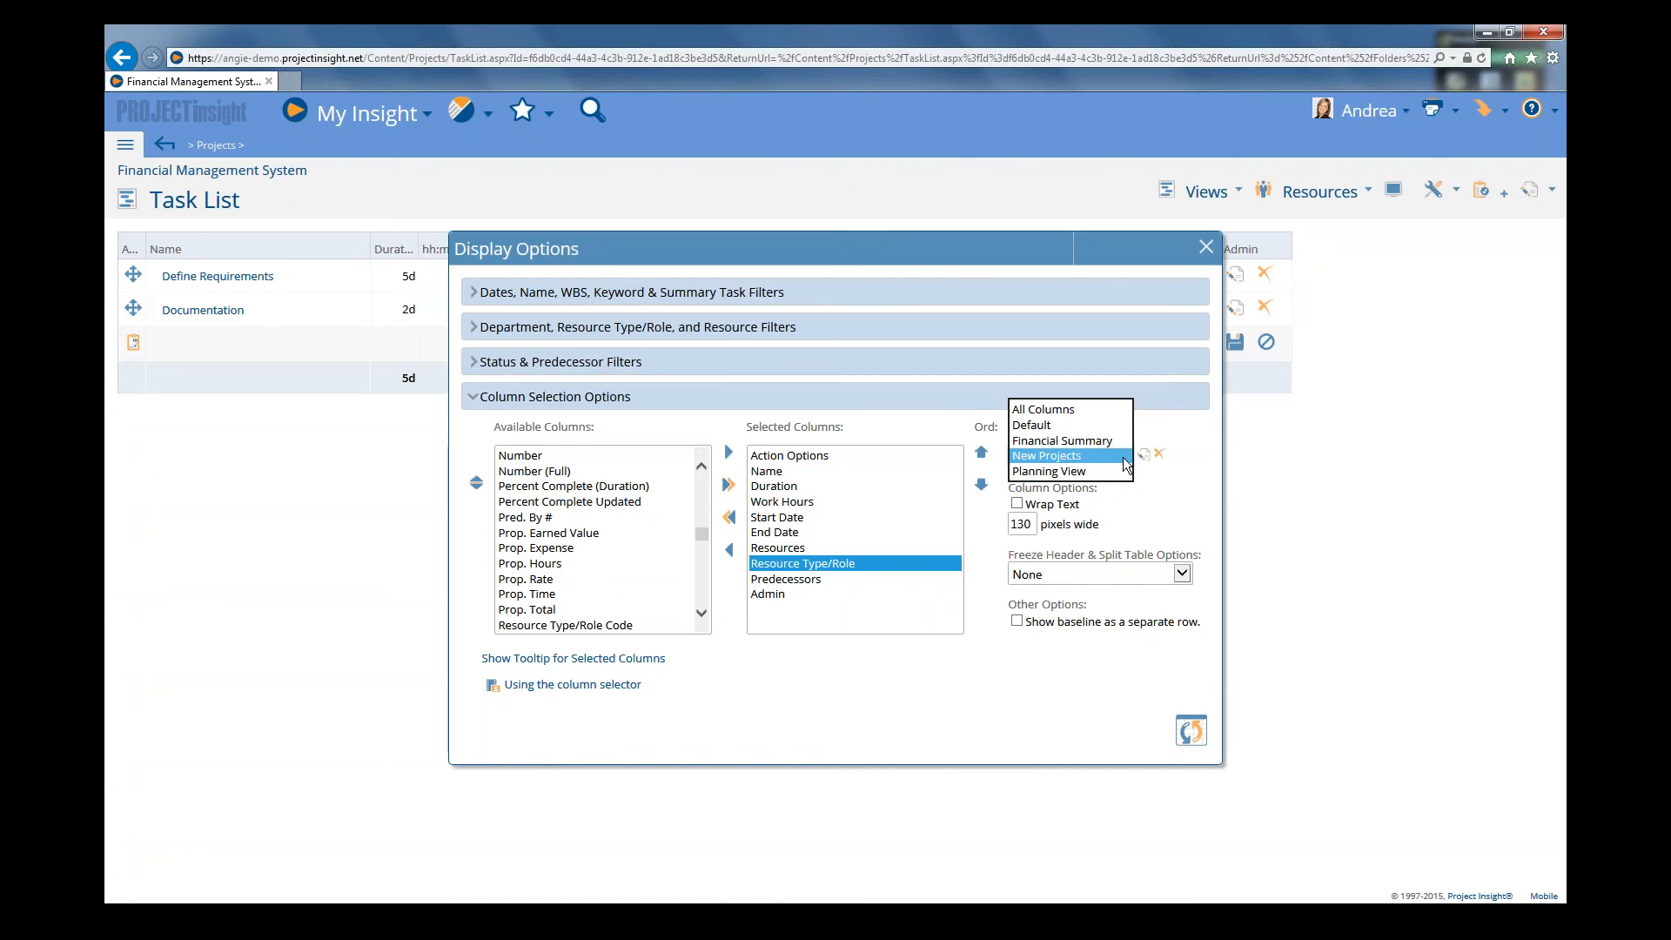
click(1122, 457)
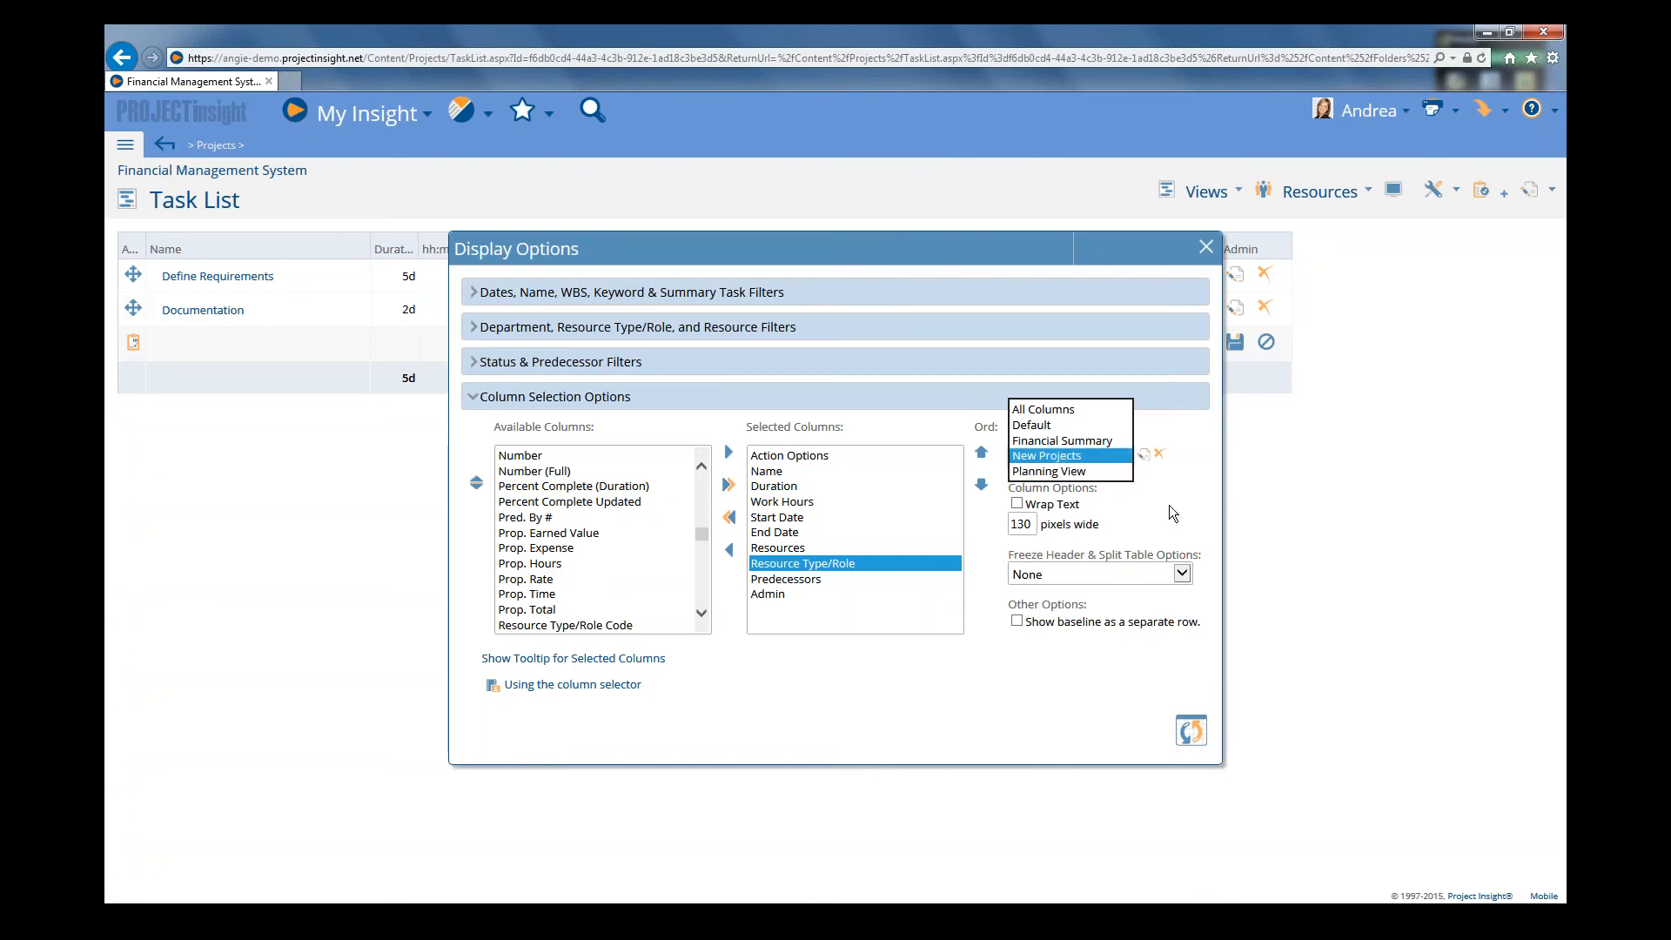
click(1169, 506)
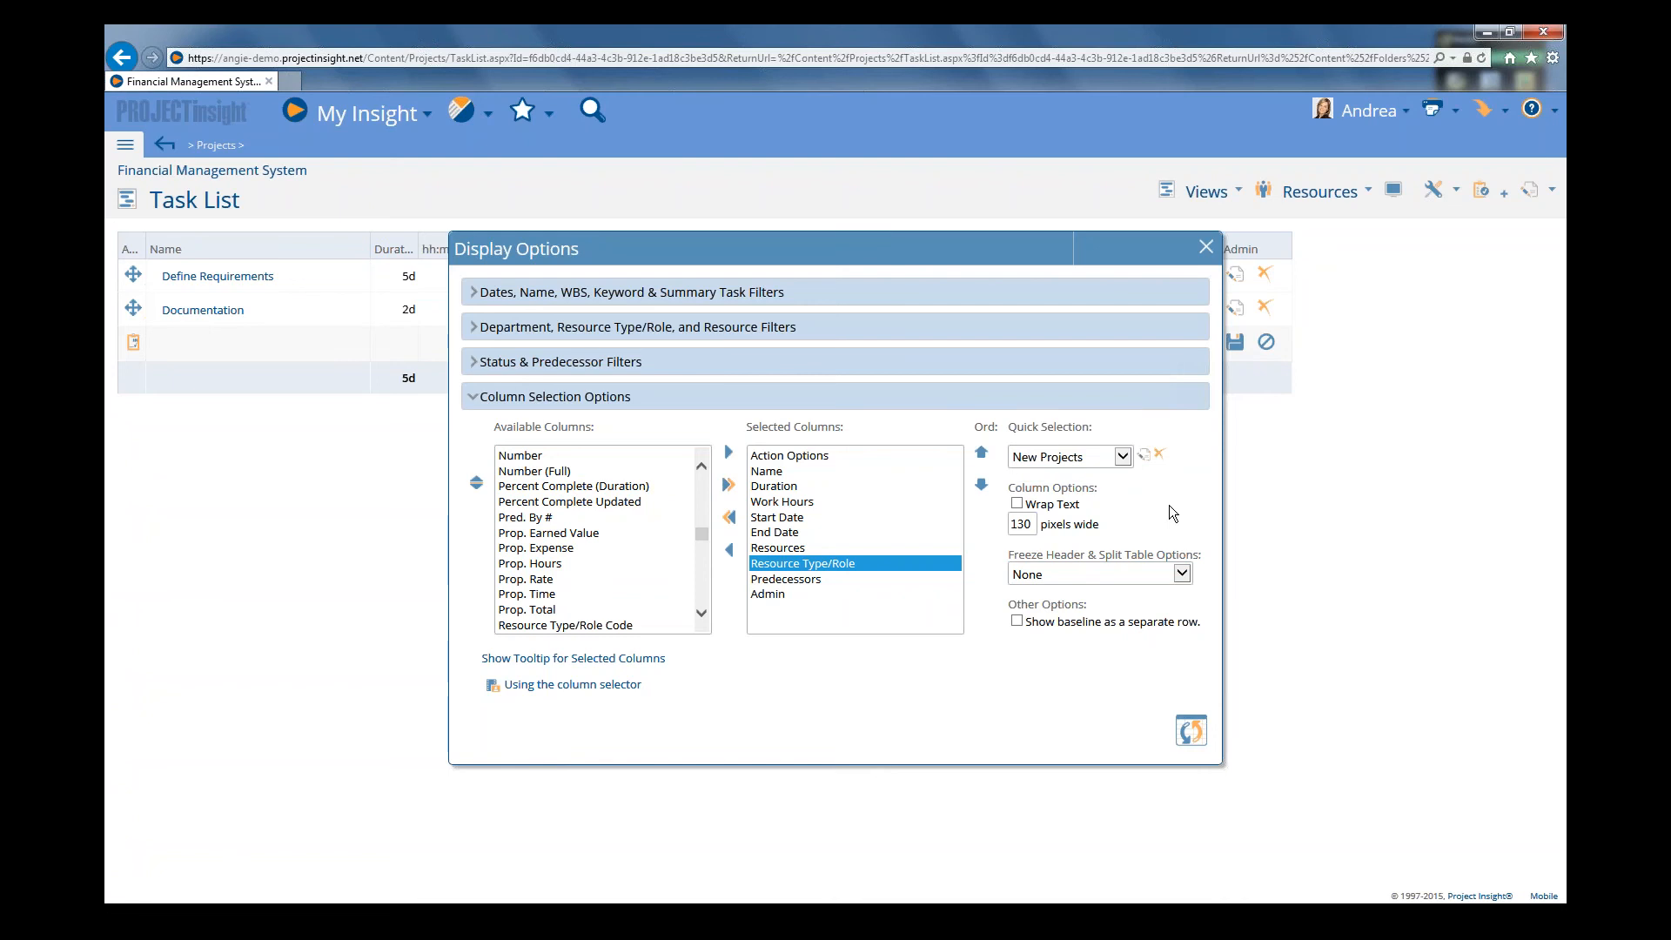
click(1190, 736)
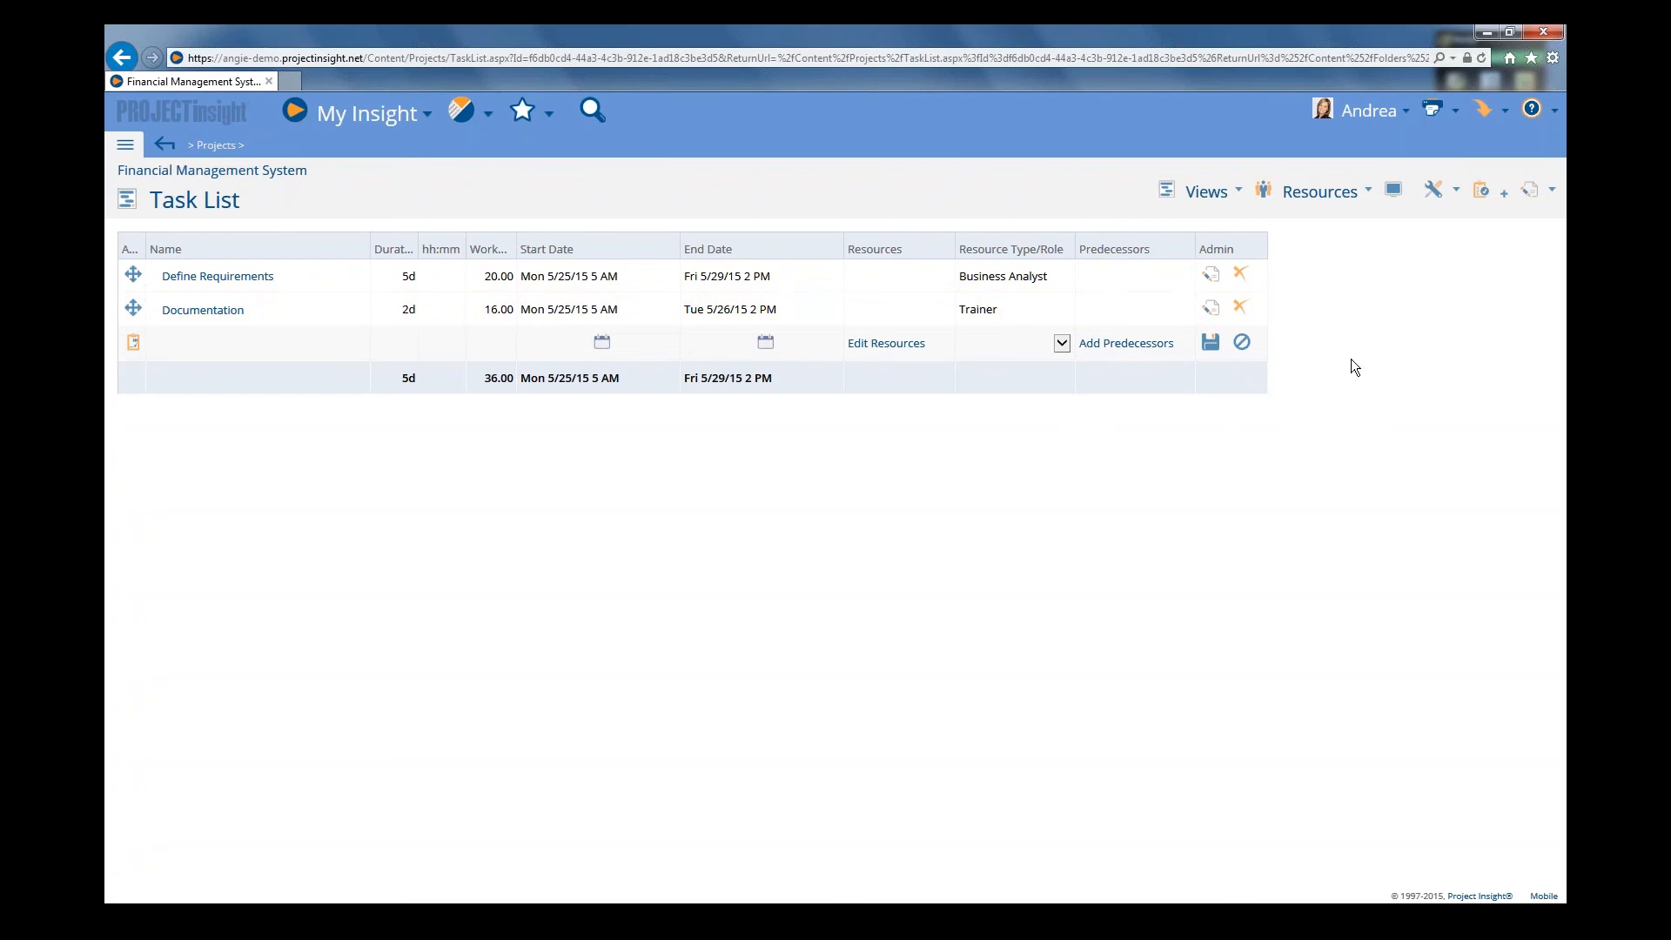
- Add the % Comp column ahead of Name in the display options and apply the change to the task list
click(1395, 193)
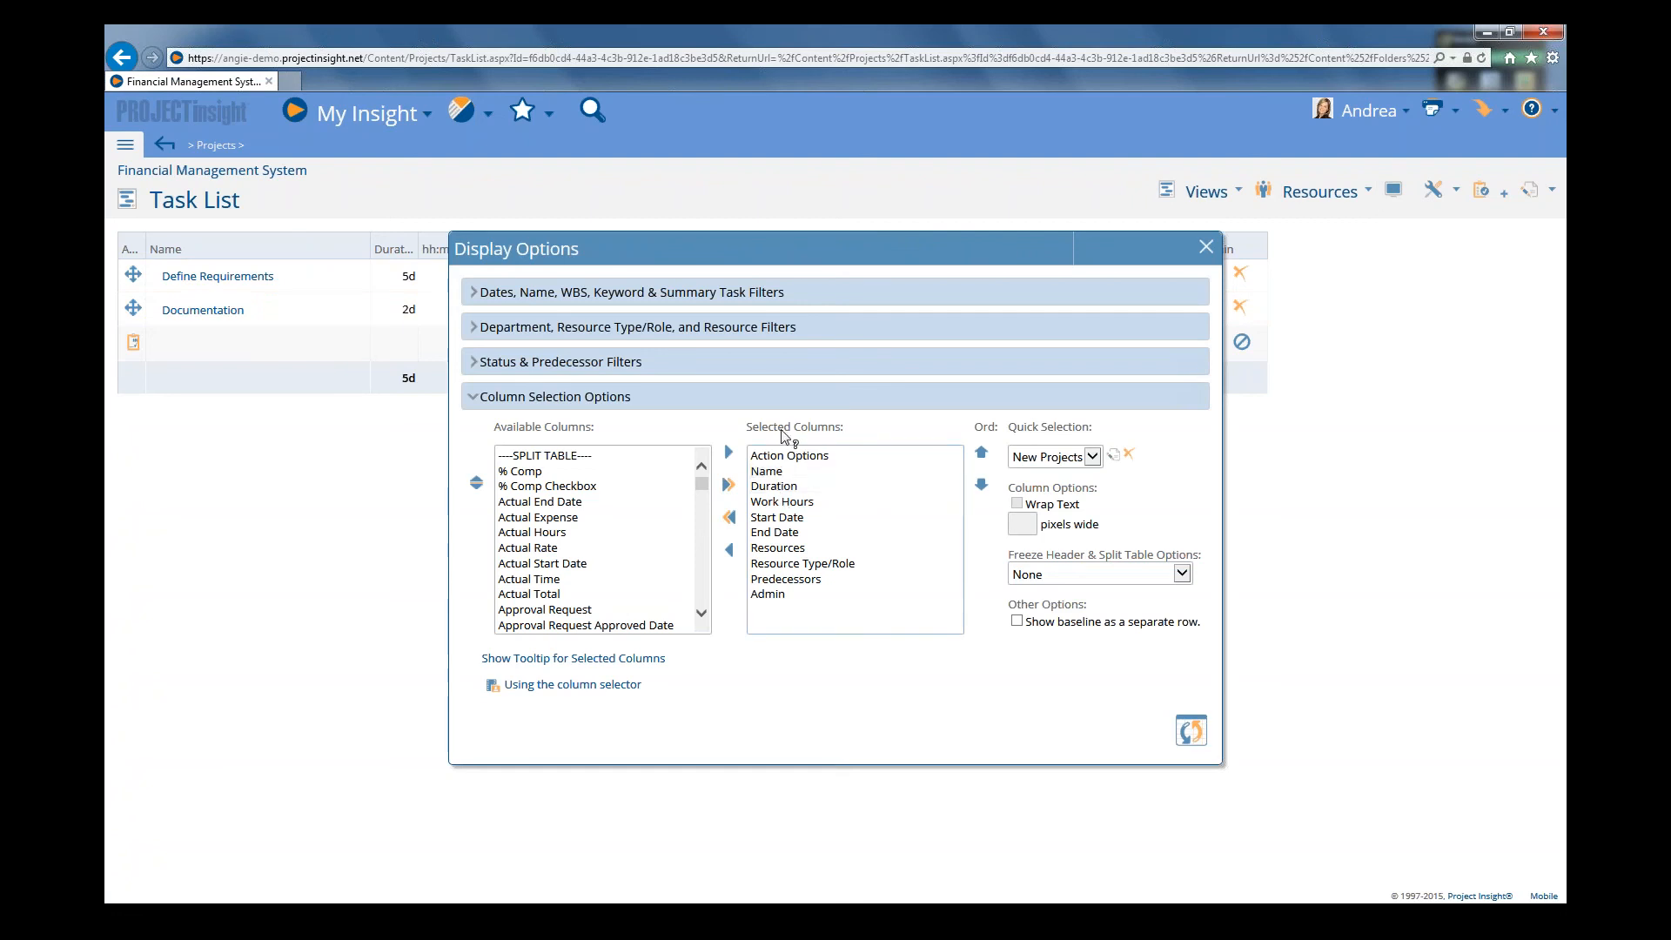
click(767, 471)
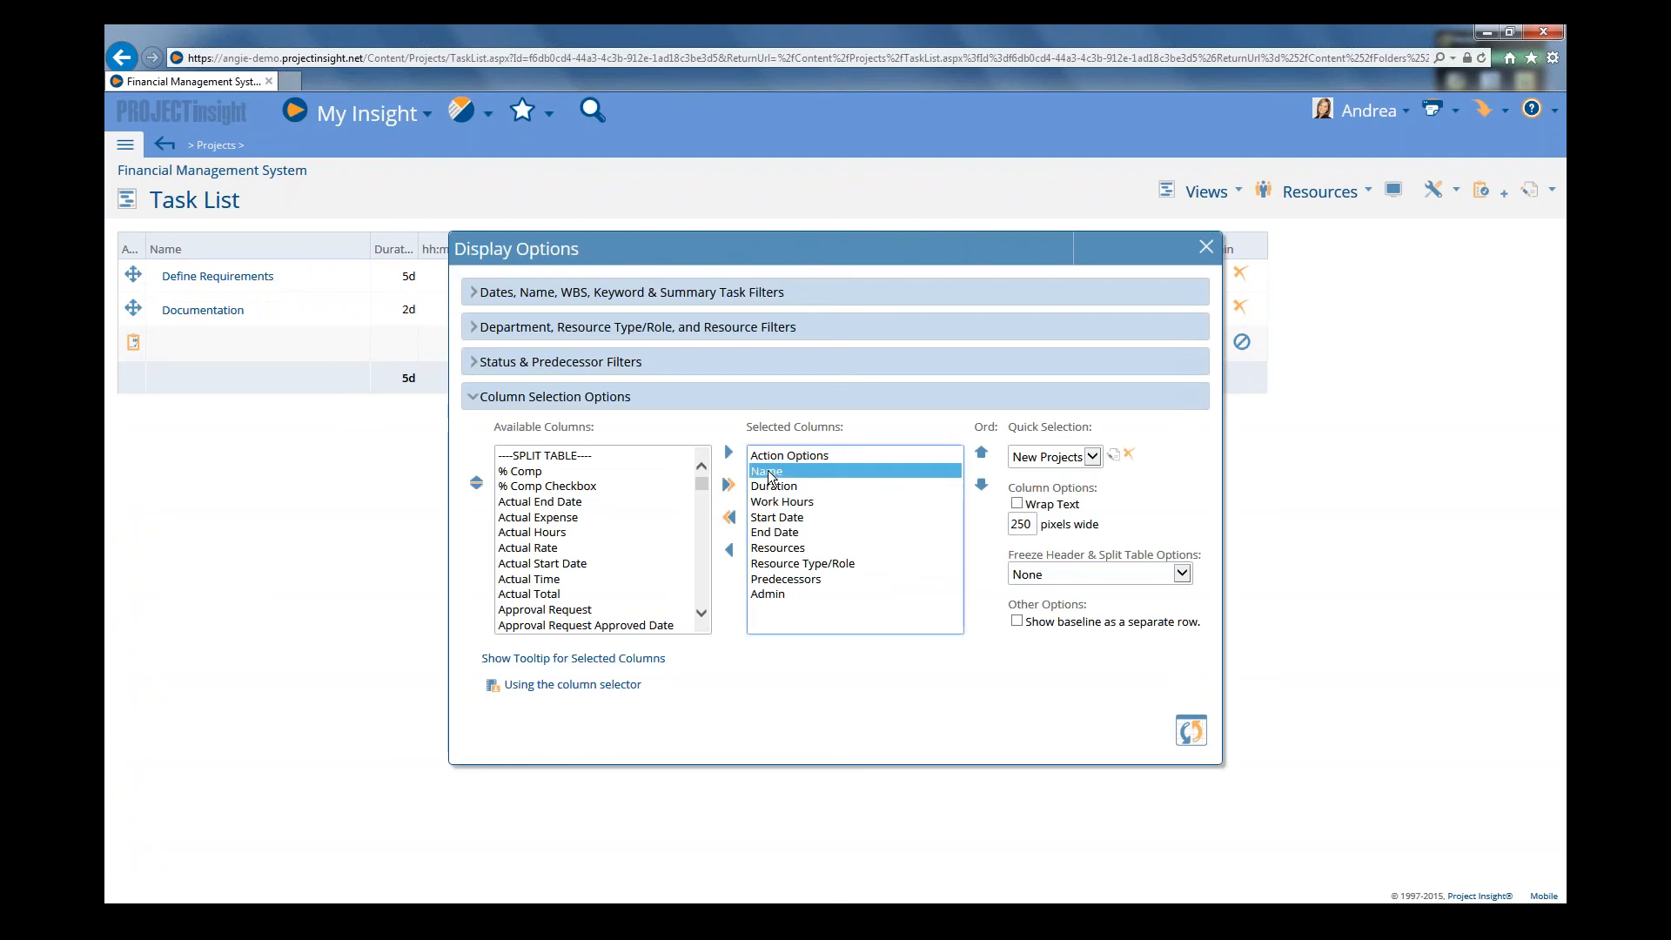
double_click(526, 472)
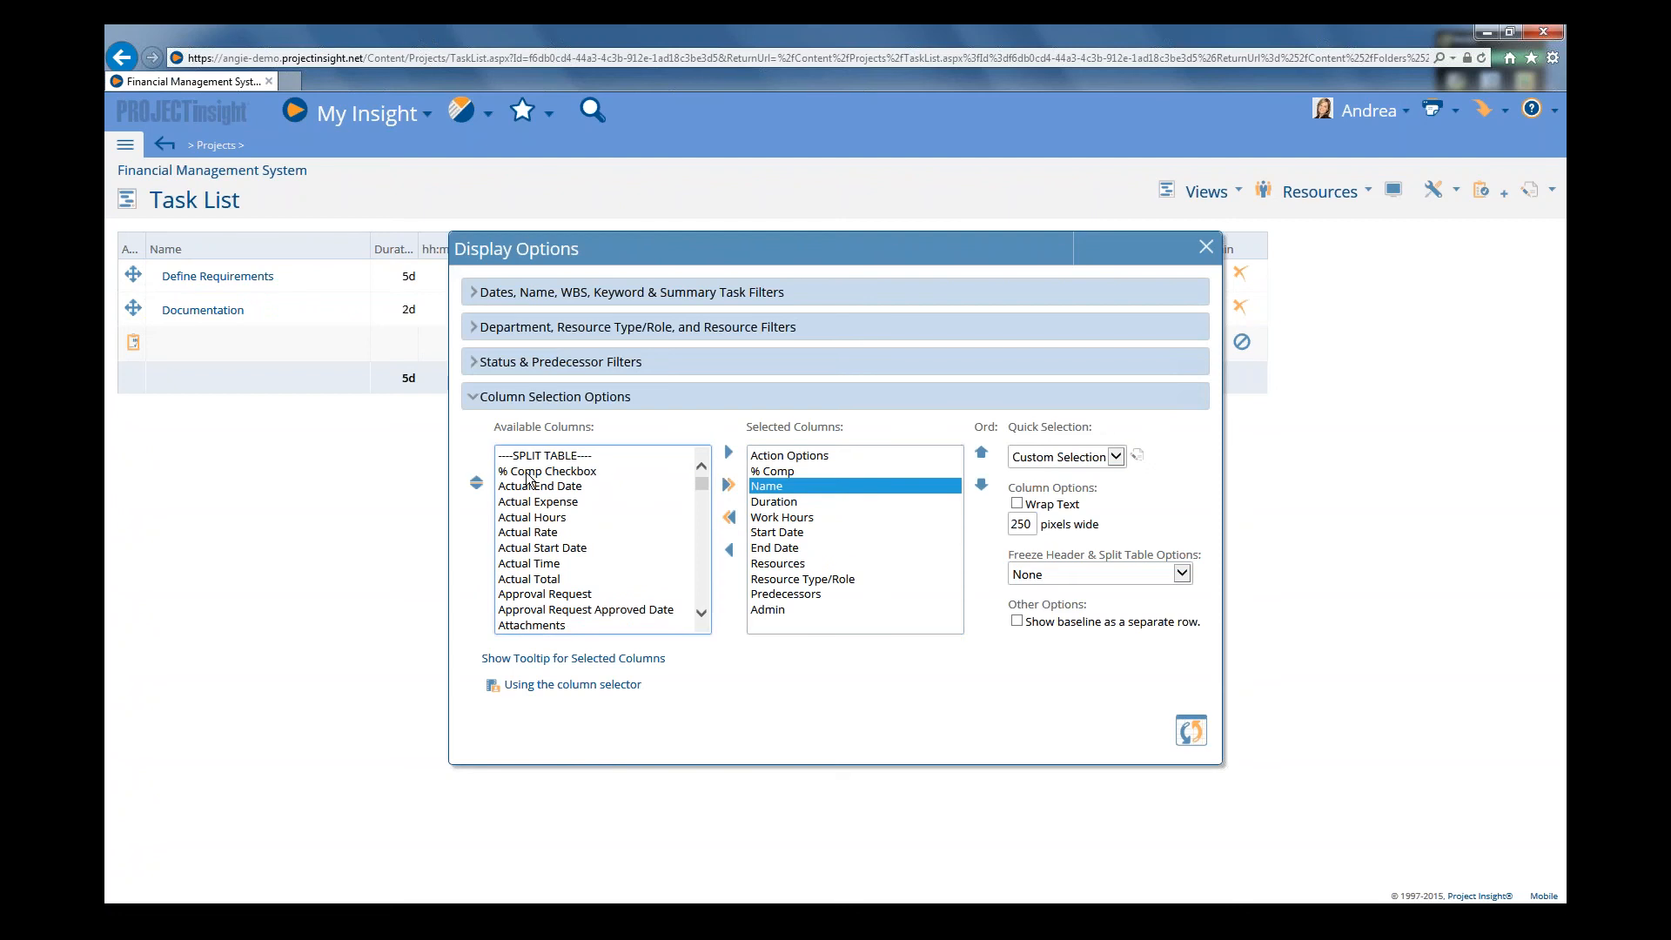
click(1191, 733)
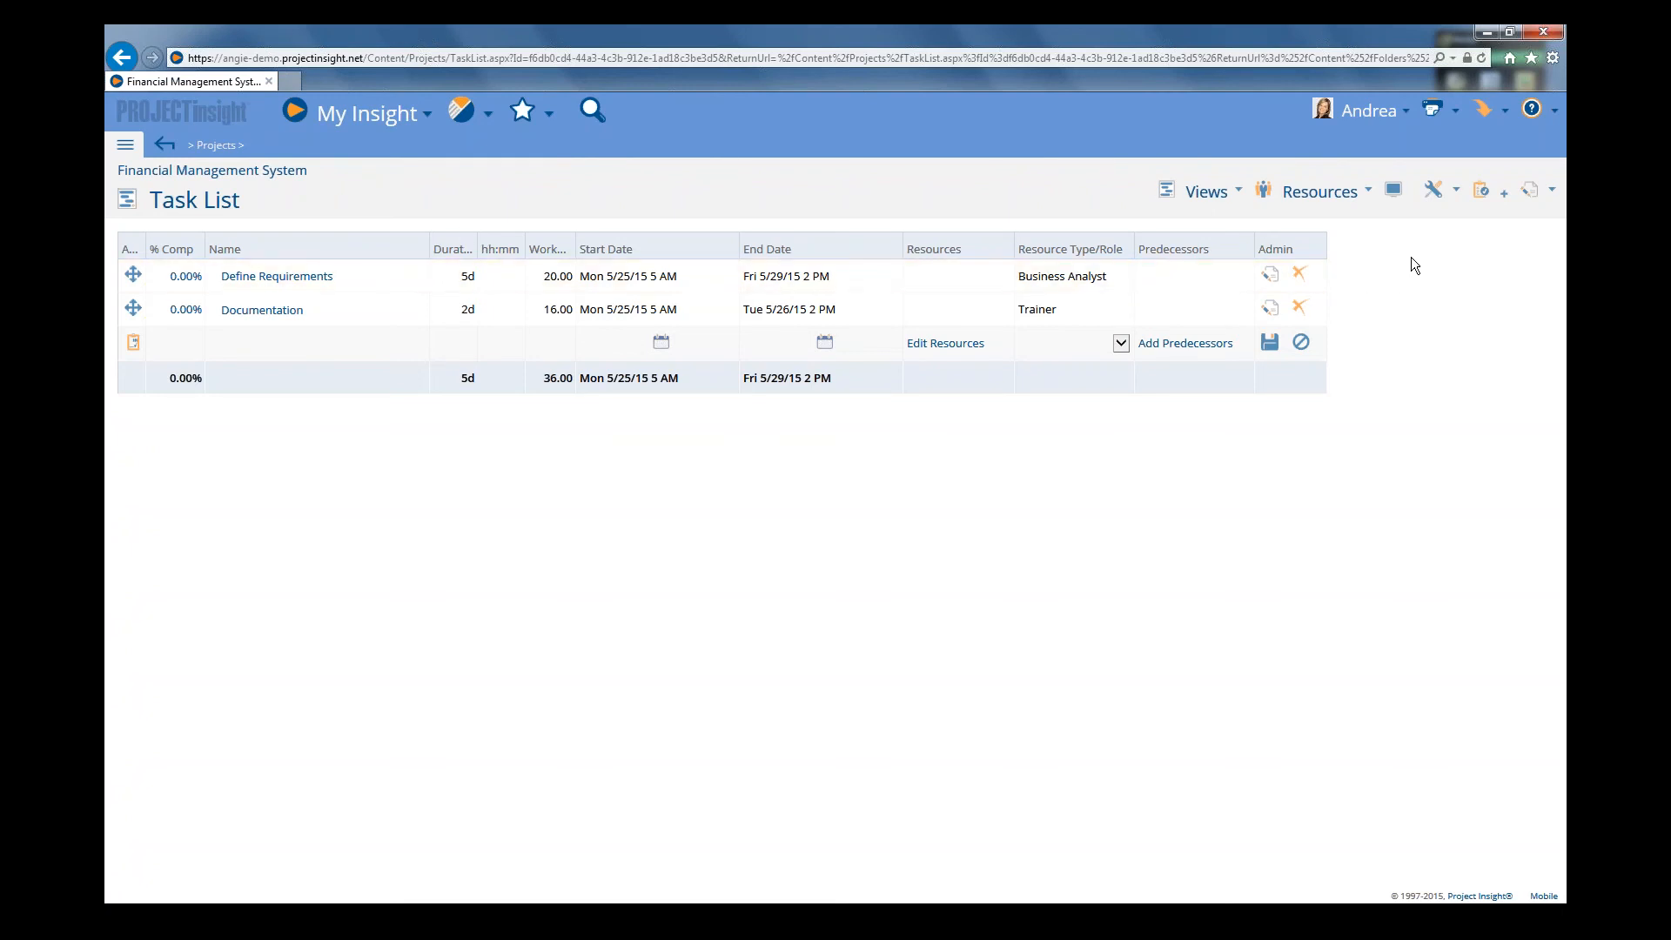
- Switch the task list to the Financial Summary column selection and apply it
click(1395, 201)
click(1077, 461)
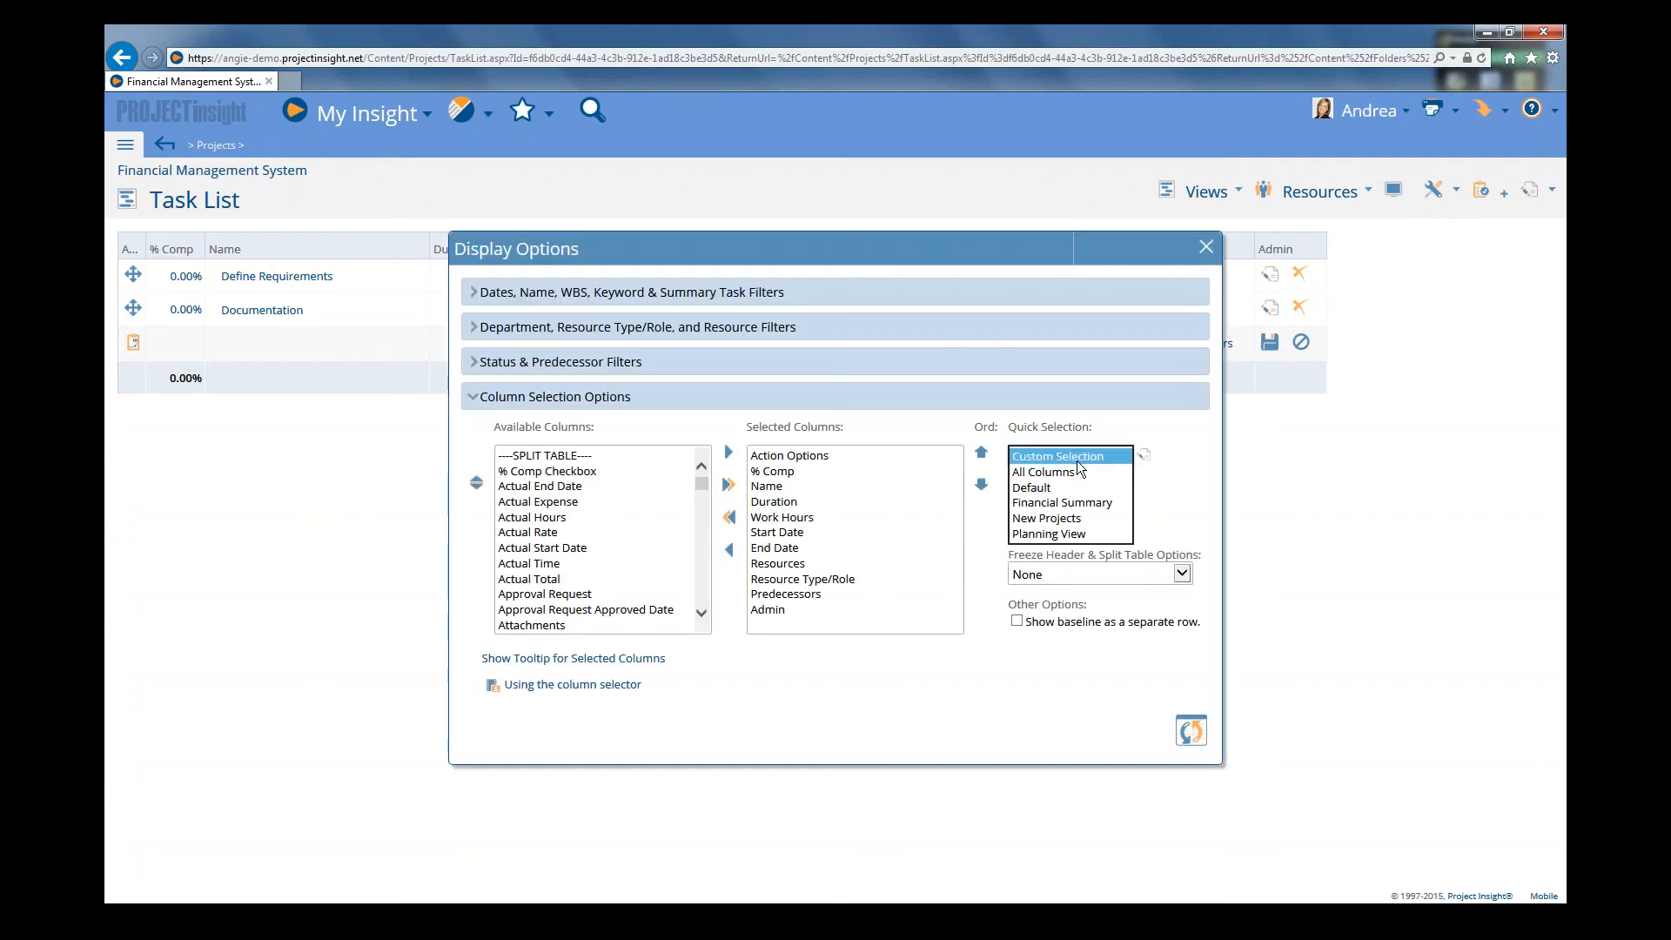
click(1063, 503)
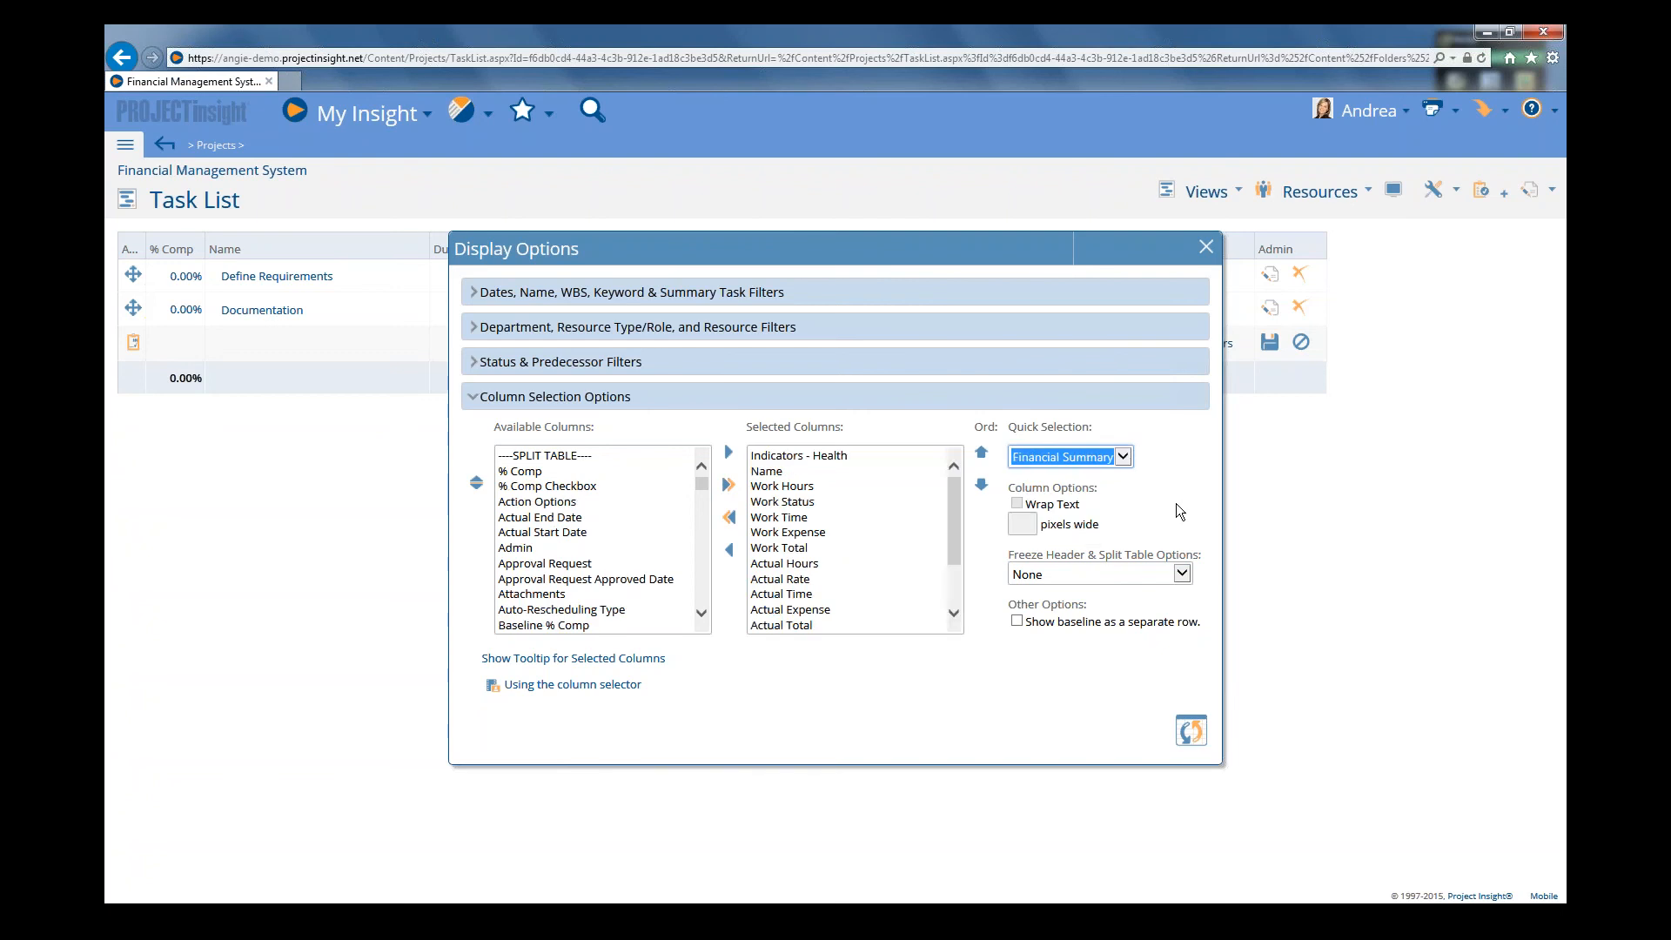
click(1191, 730)
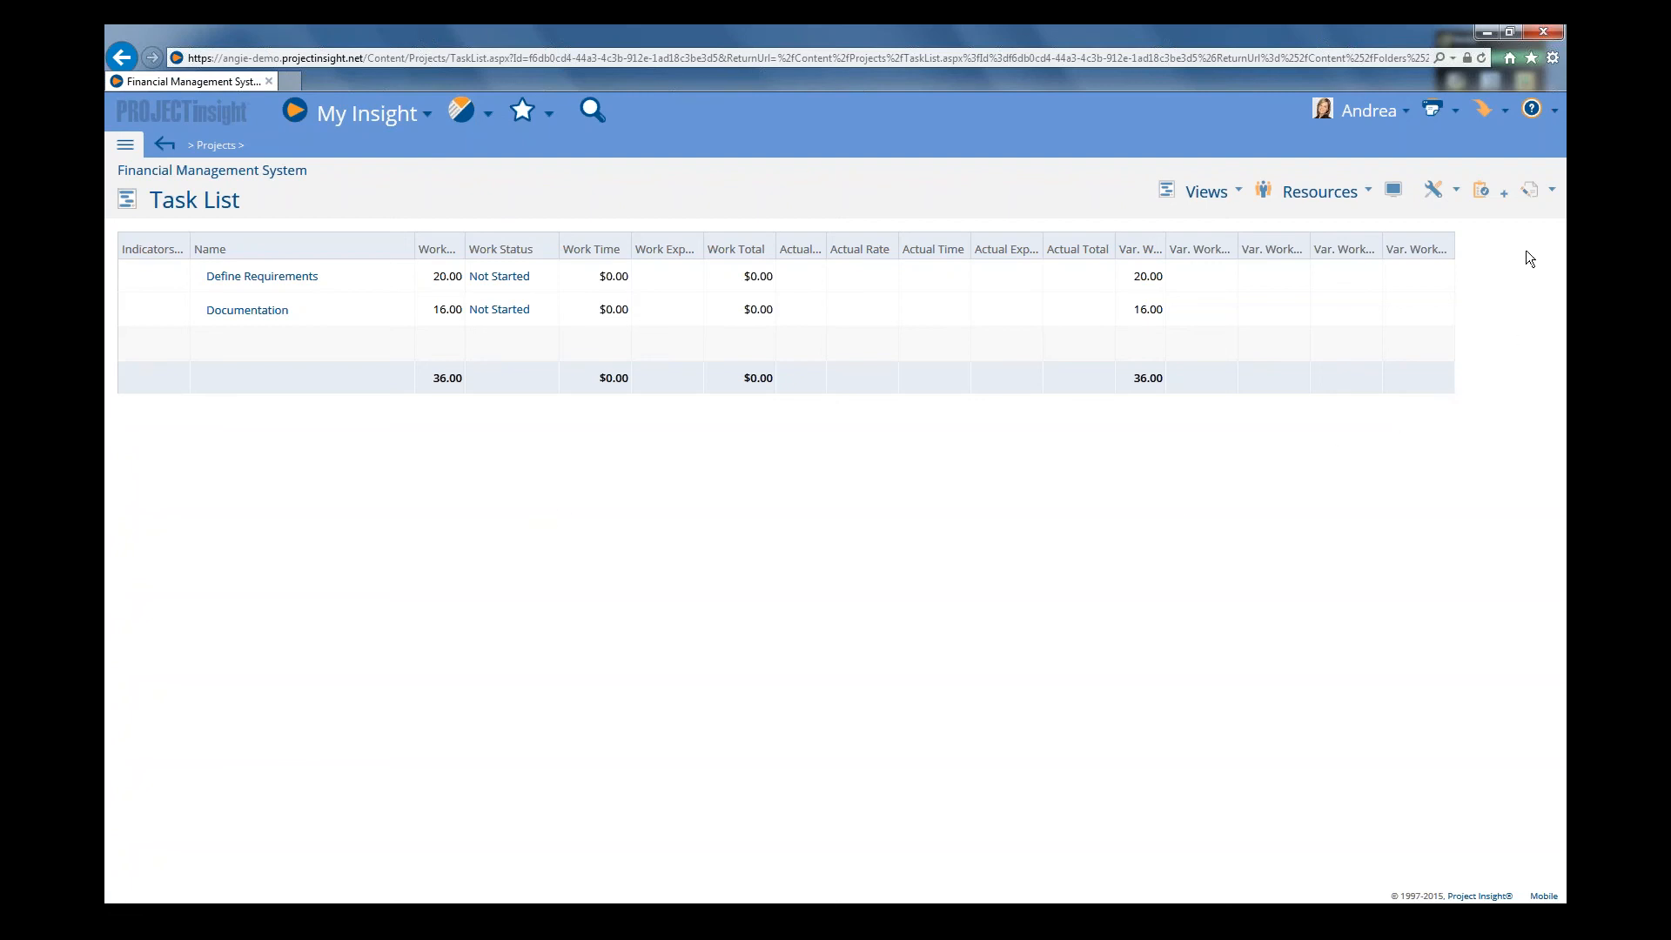
- Open a new task form, examine its predecessor, description, resource and advanced settings, and leave it without saving
click(1502, 202)
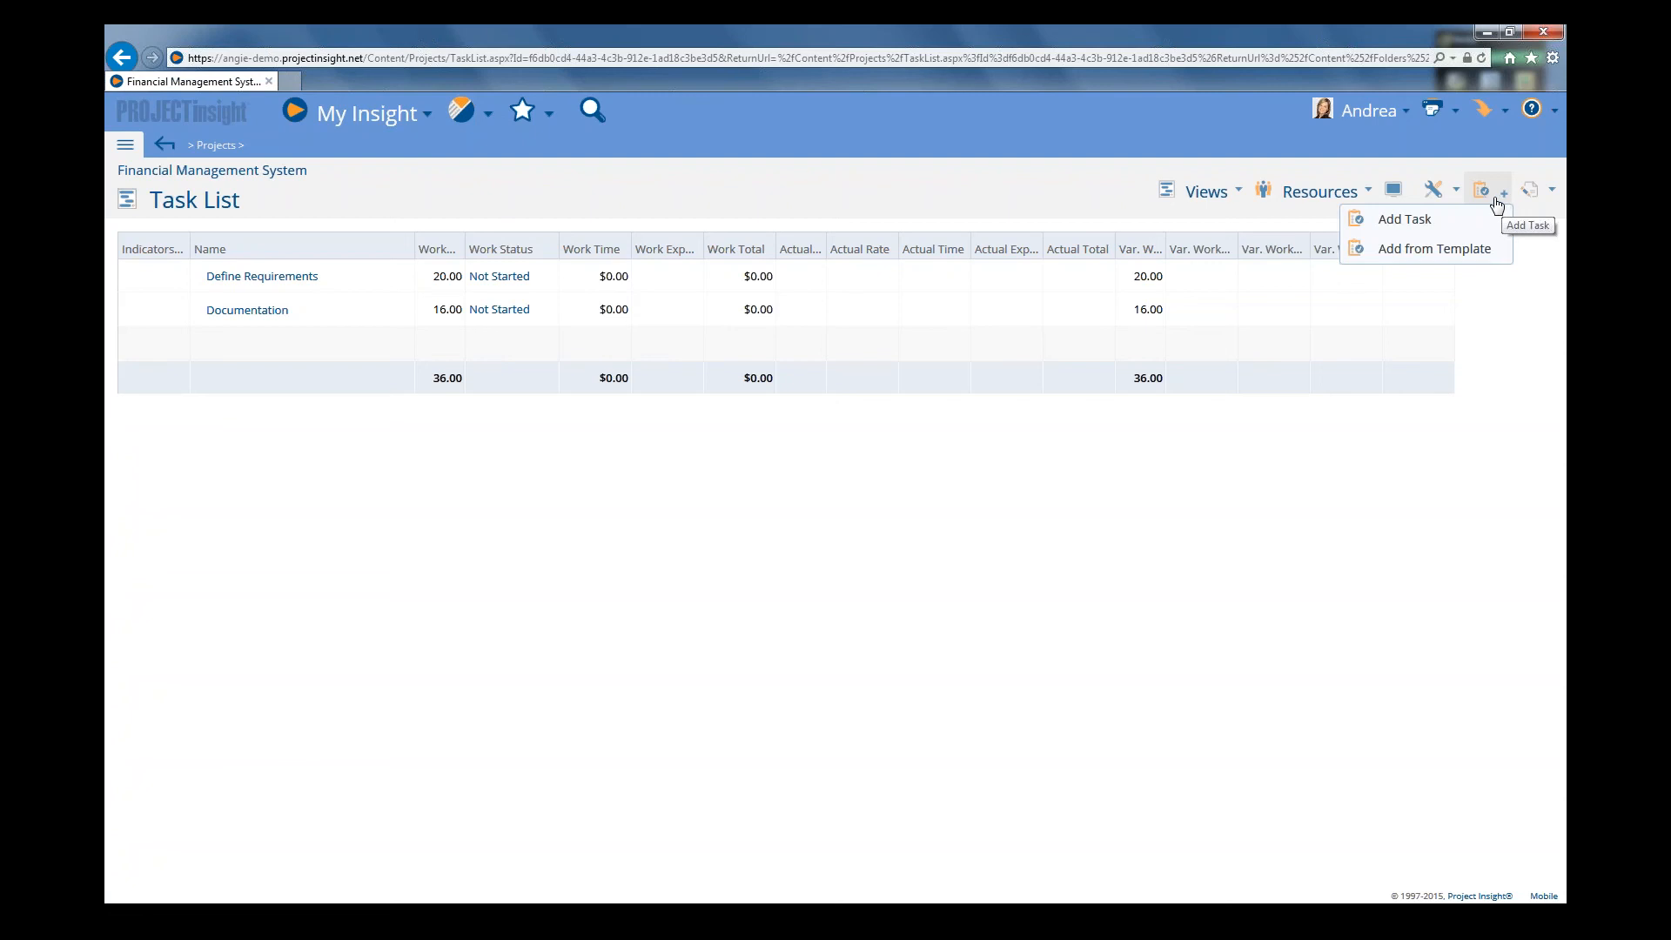
click(1431, 224)
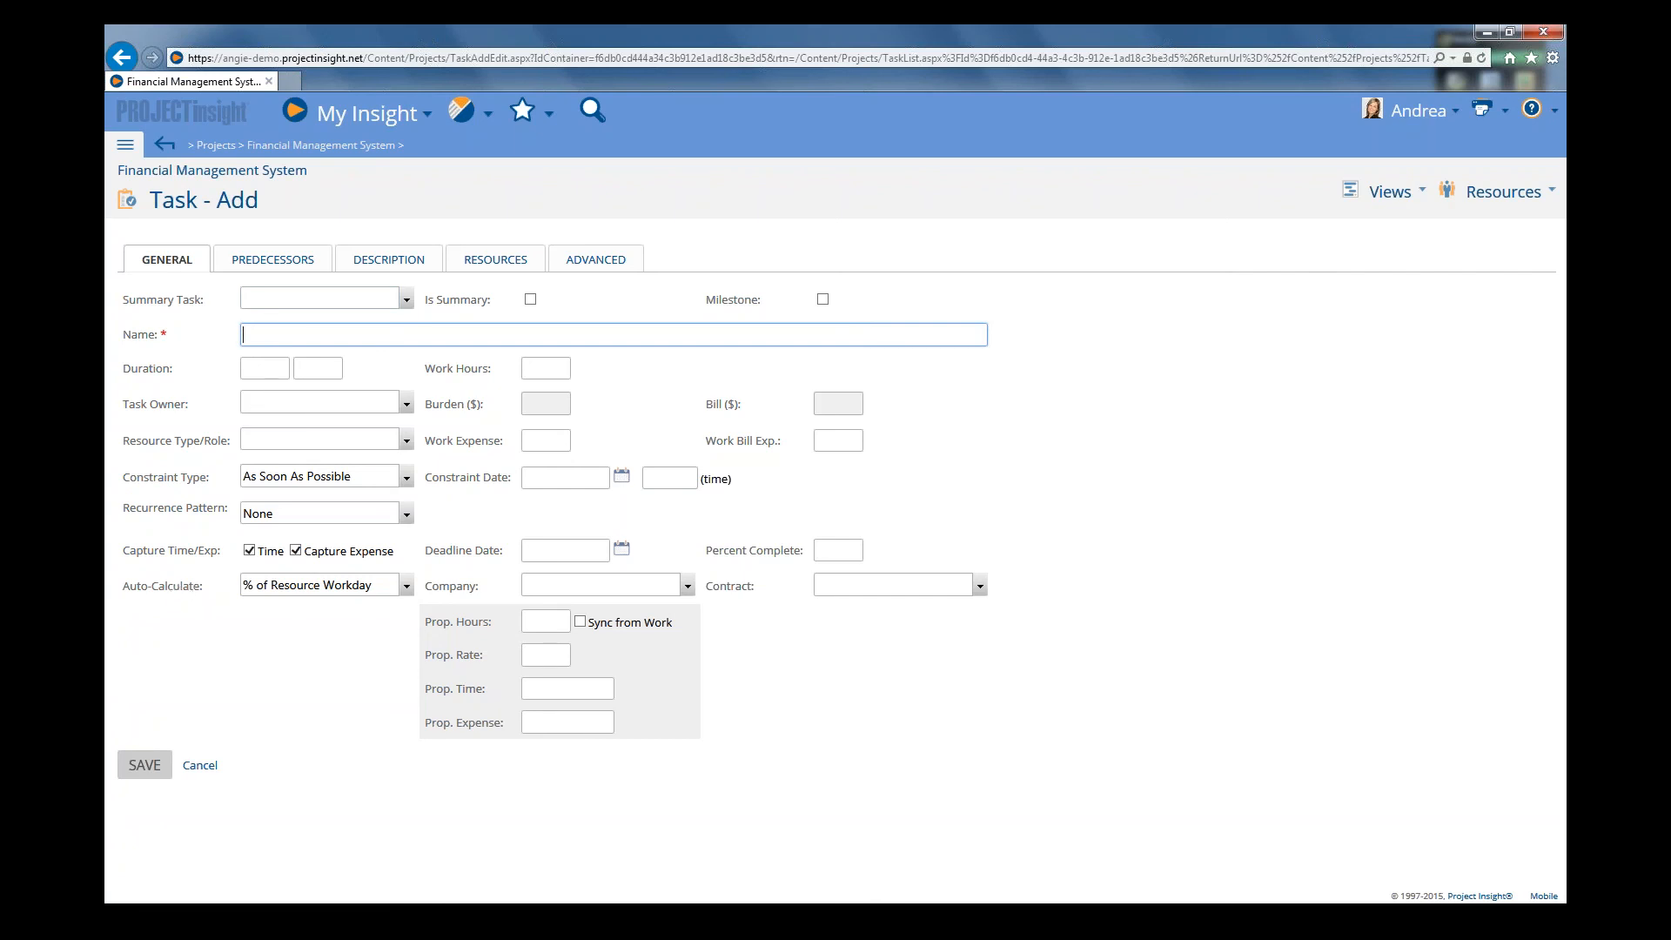
click(286, 264)
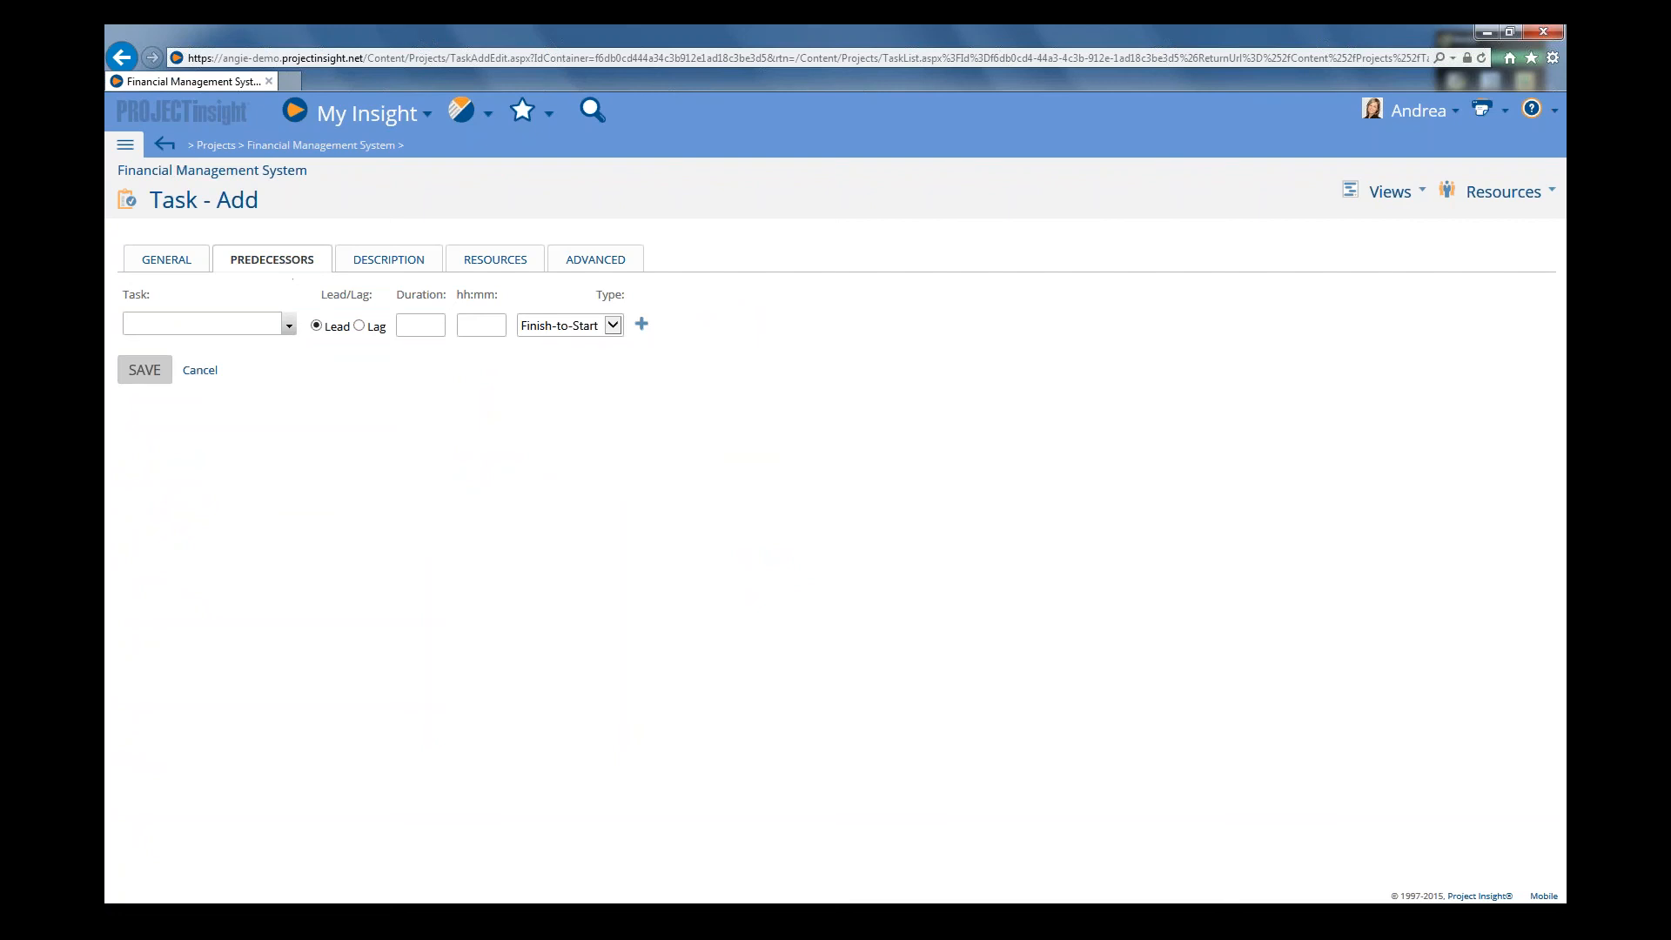
click(409, 263)
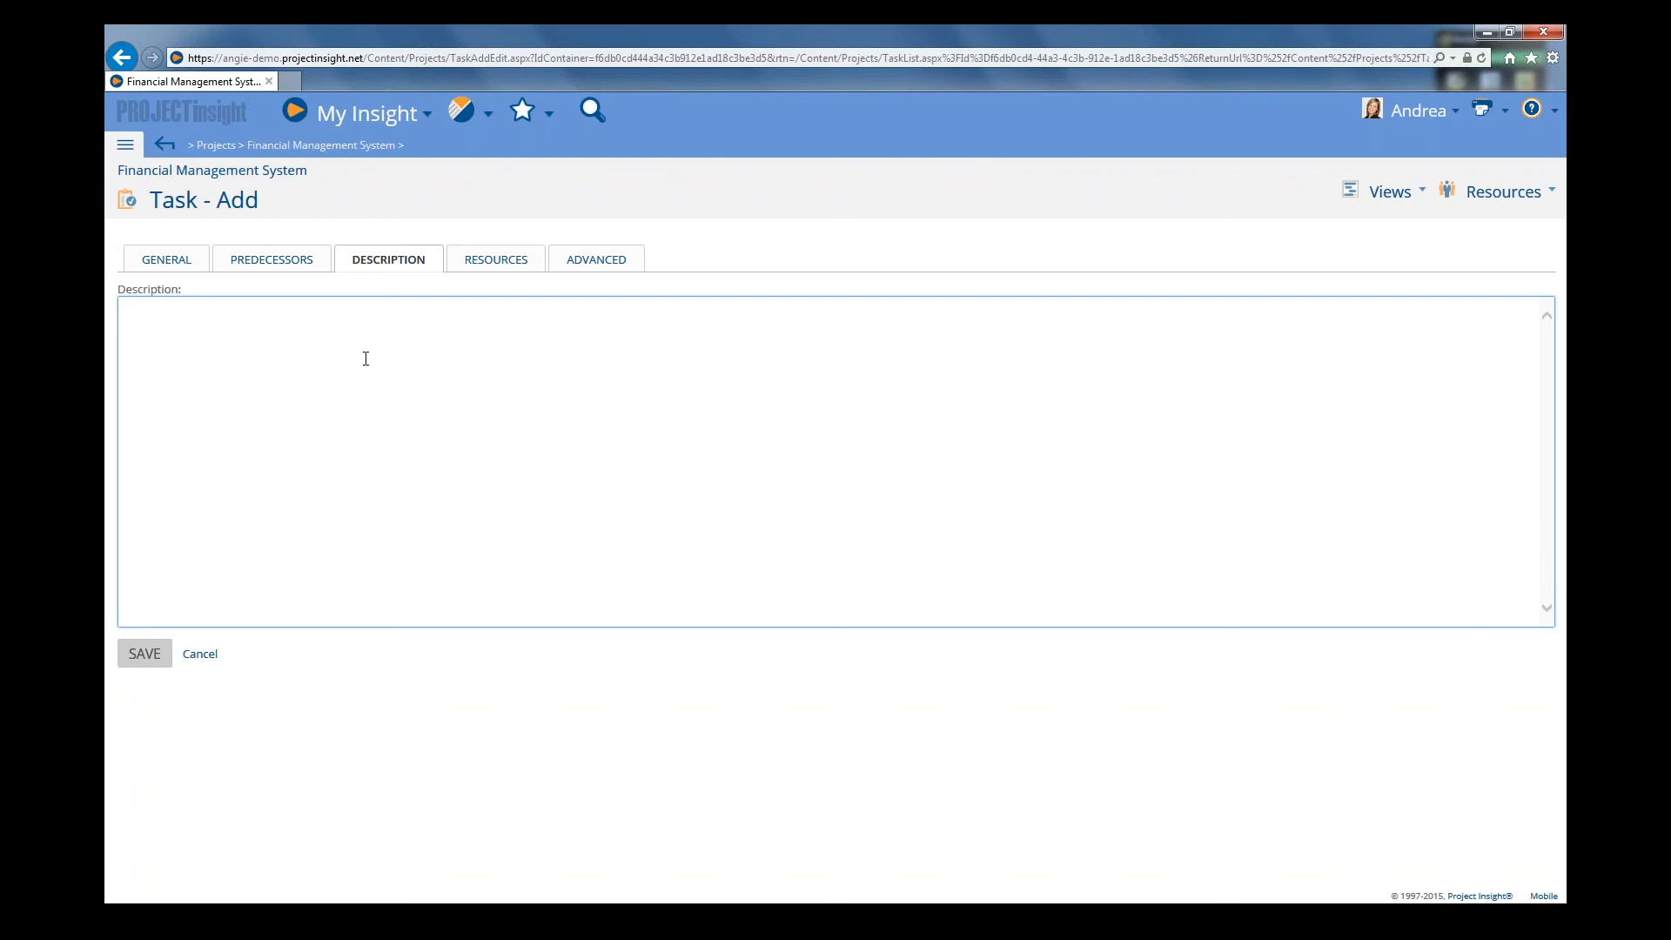
click(507, 264)
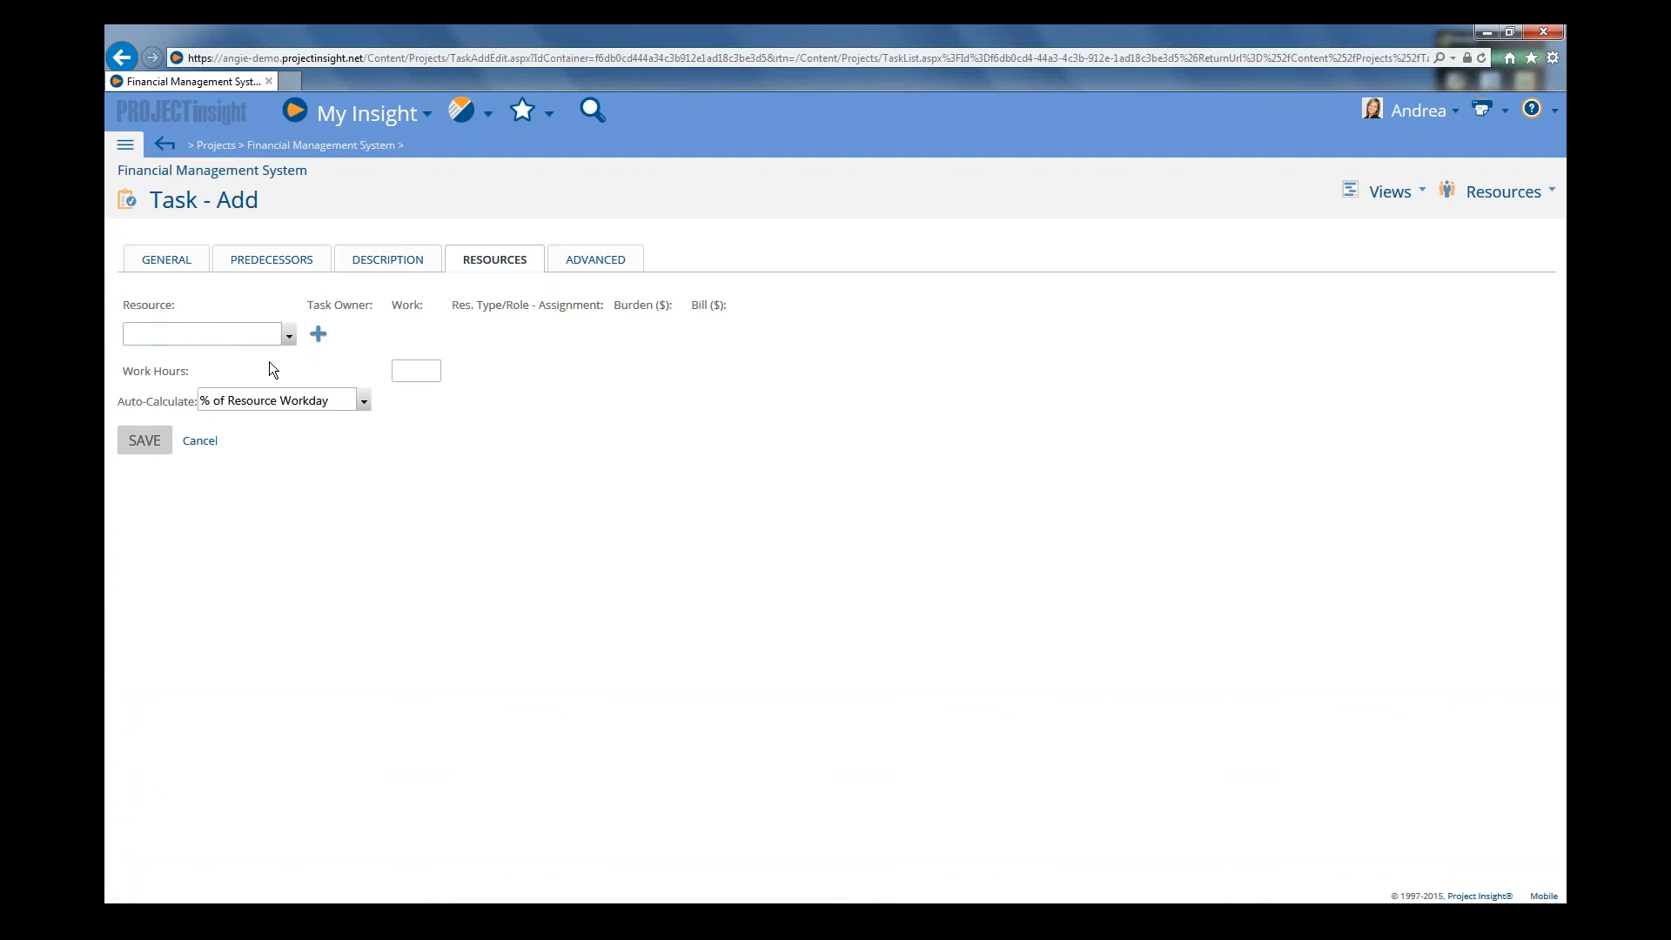
click(607, 260)
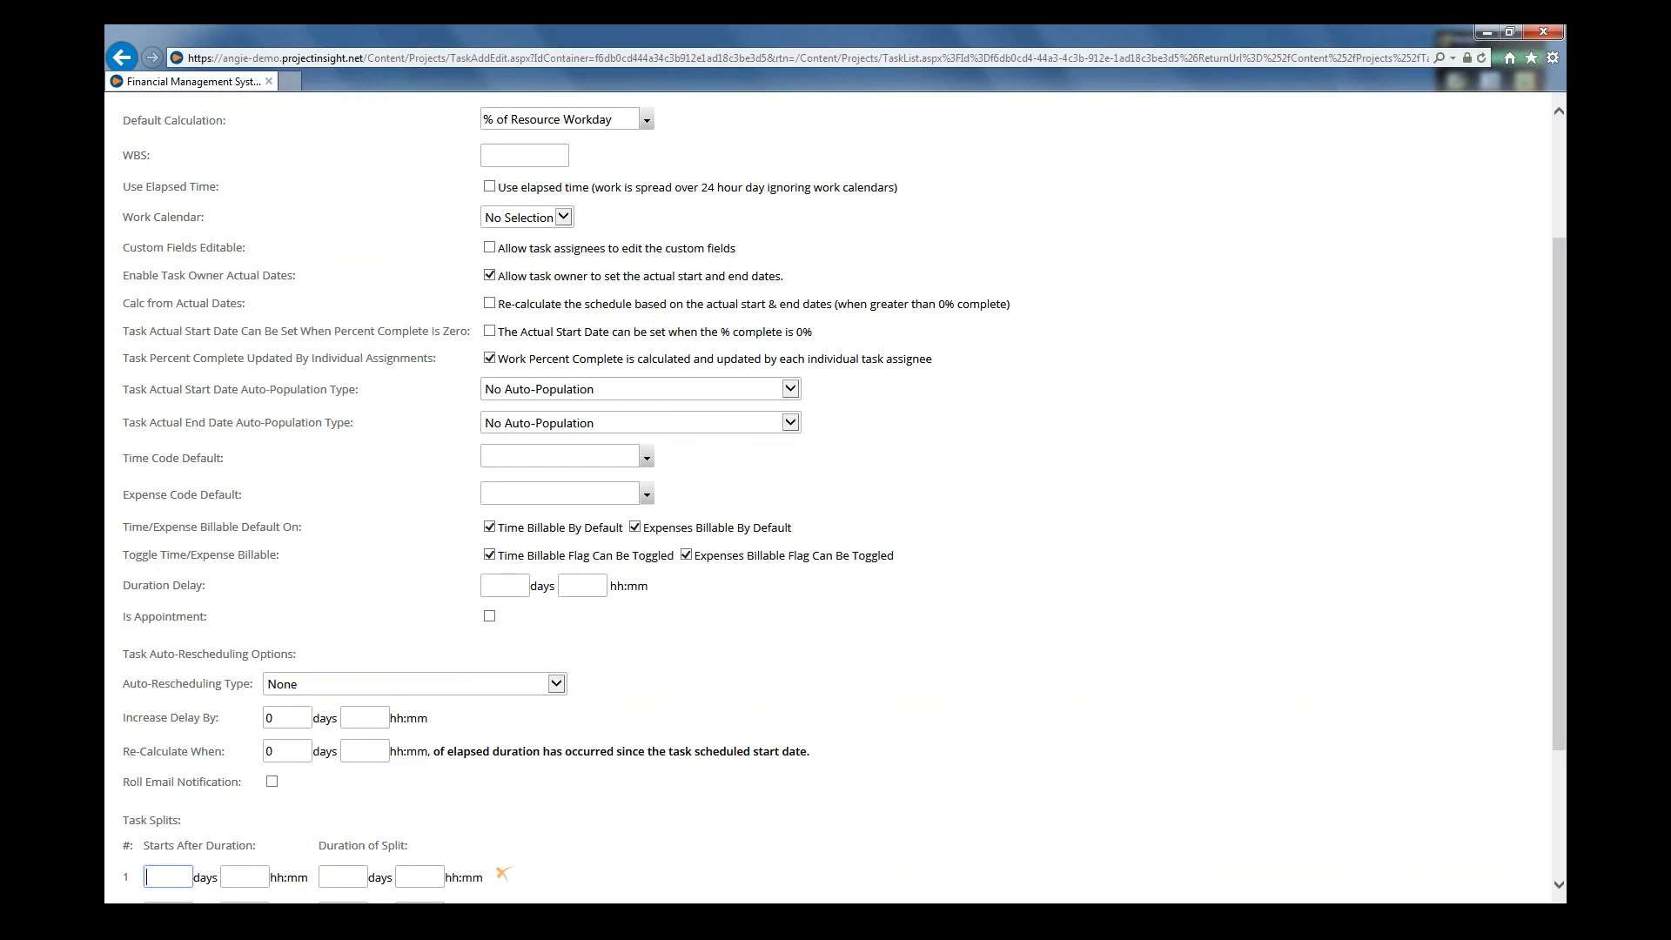
scroll(696, 282, up, 3)
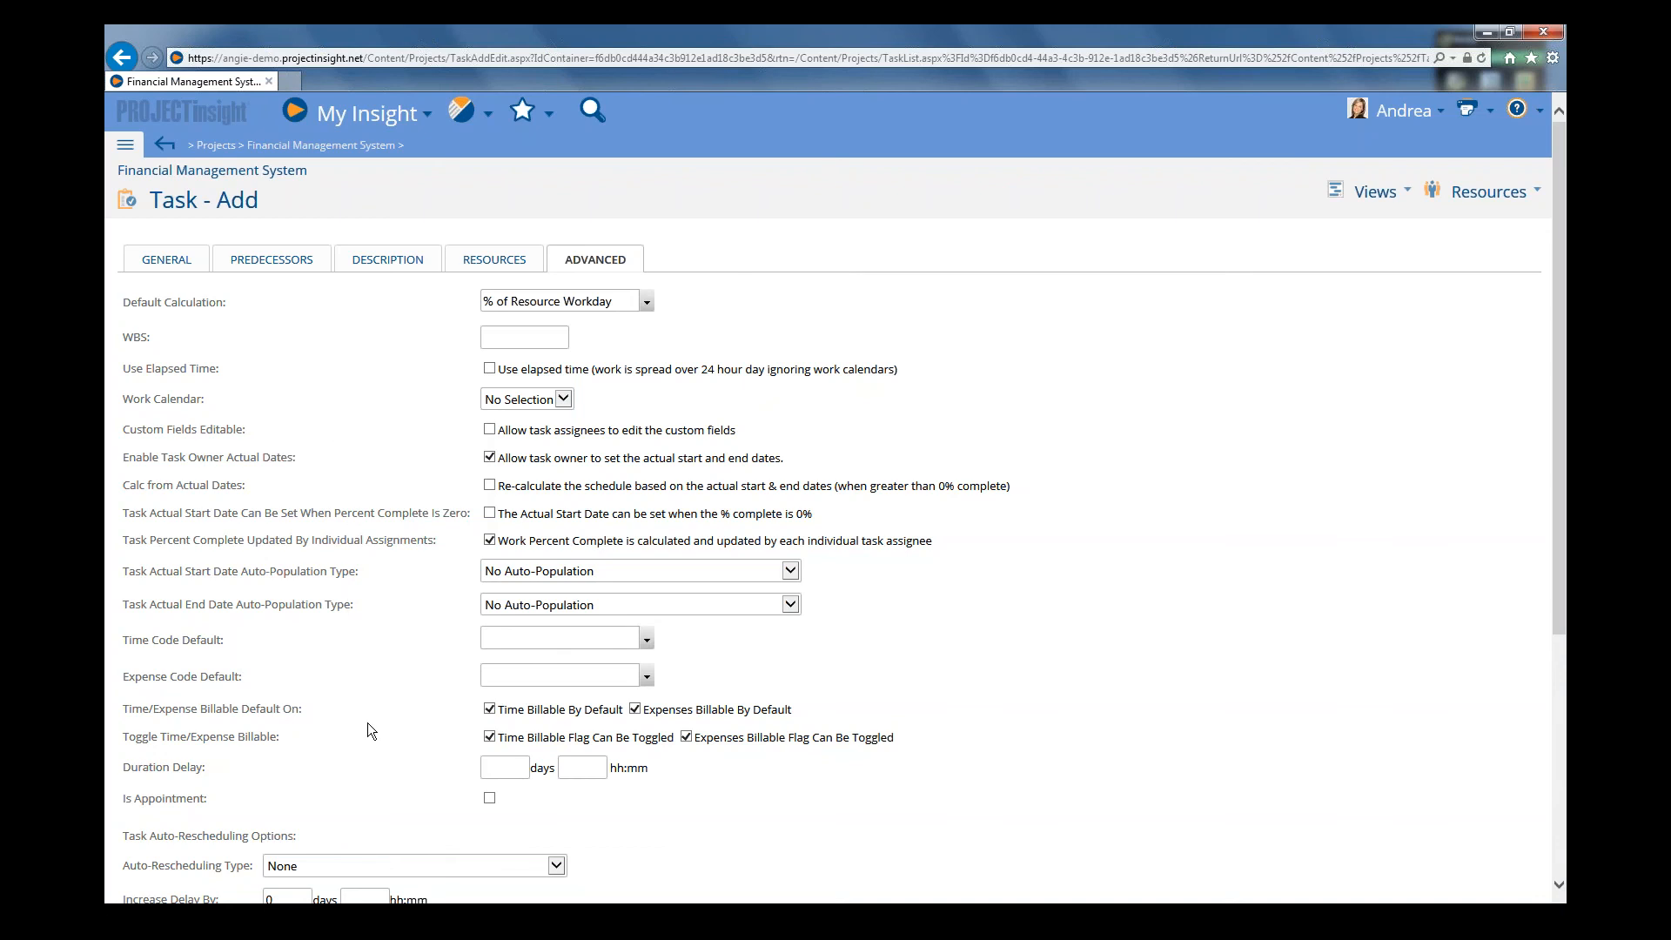
scroll(367, 723, down, 1)
scroll(367, 722, up, 1)
scroll(367, 722, down, 5)
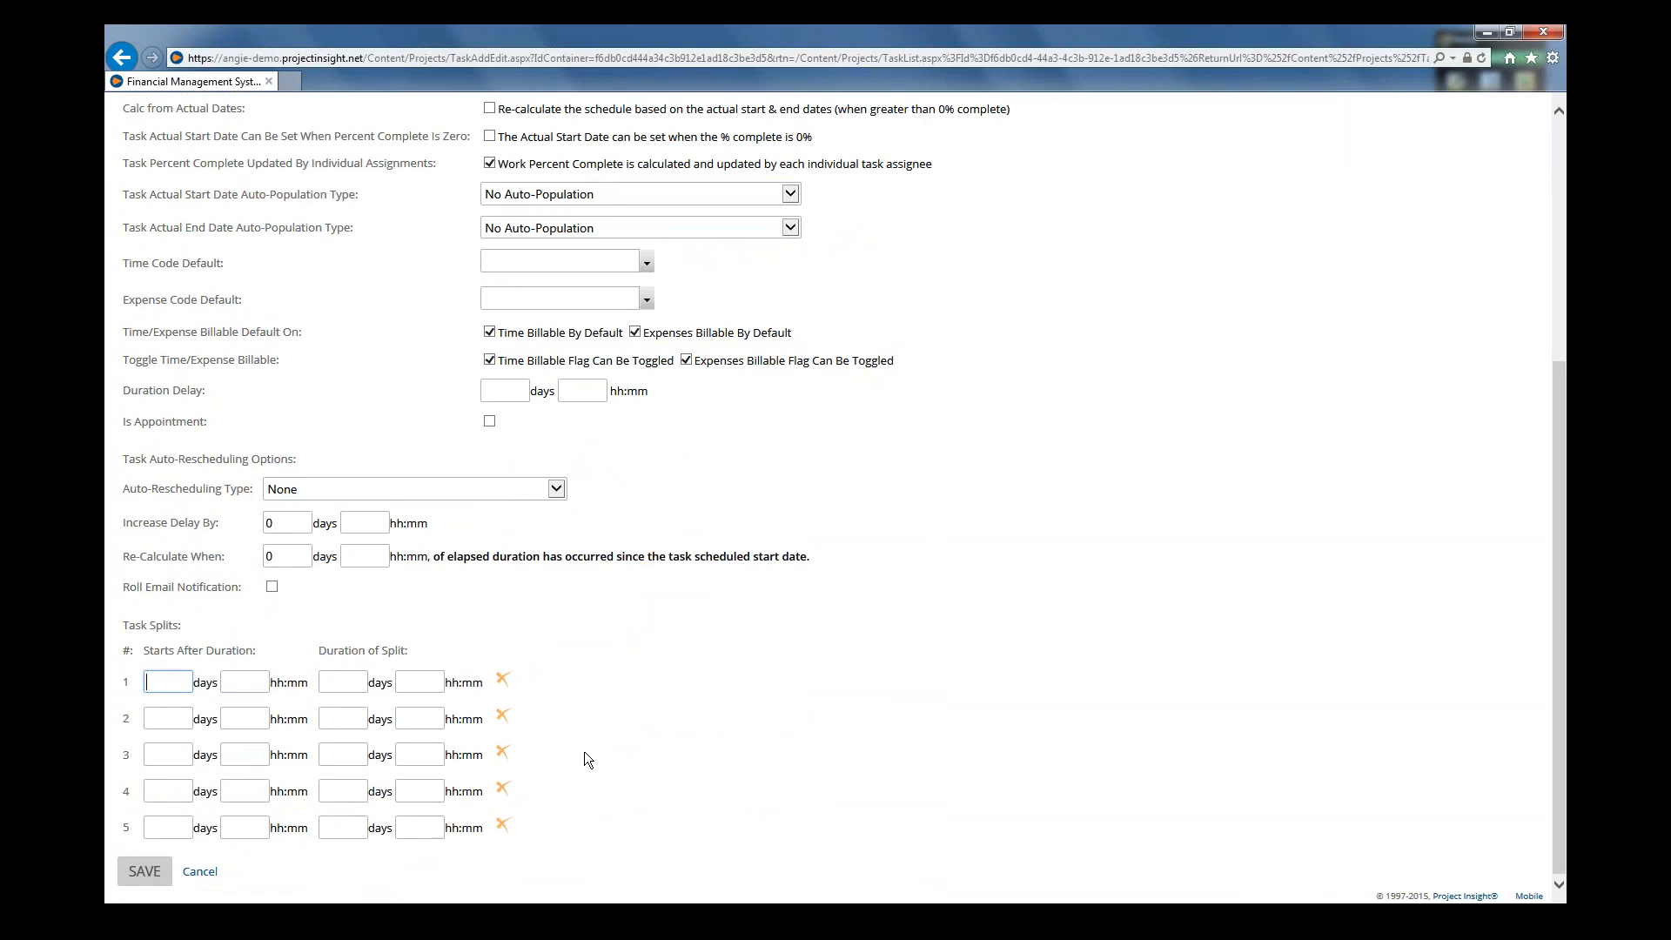
click(201, 871)
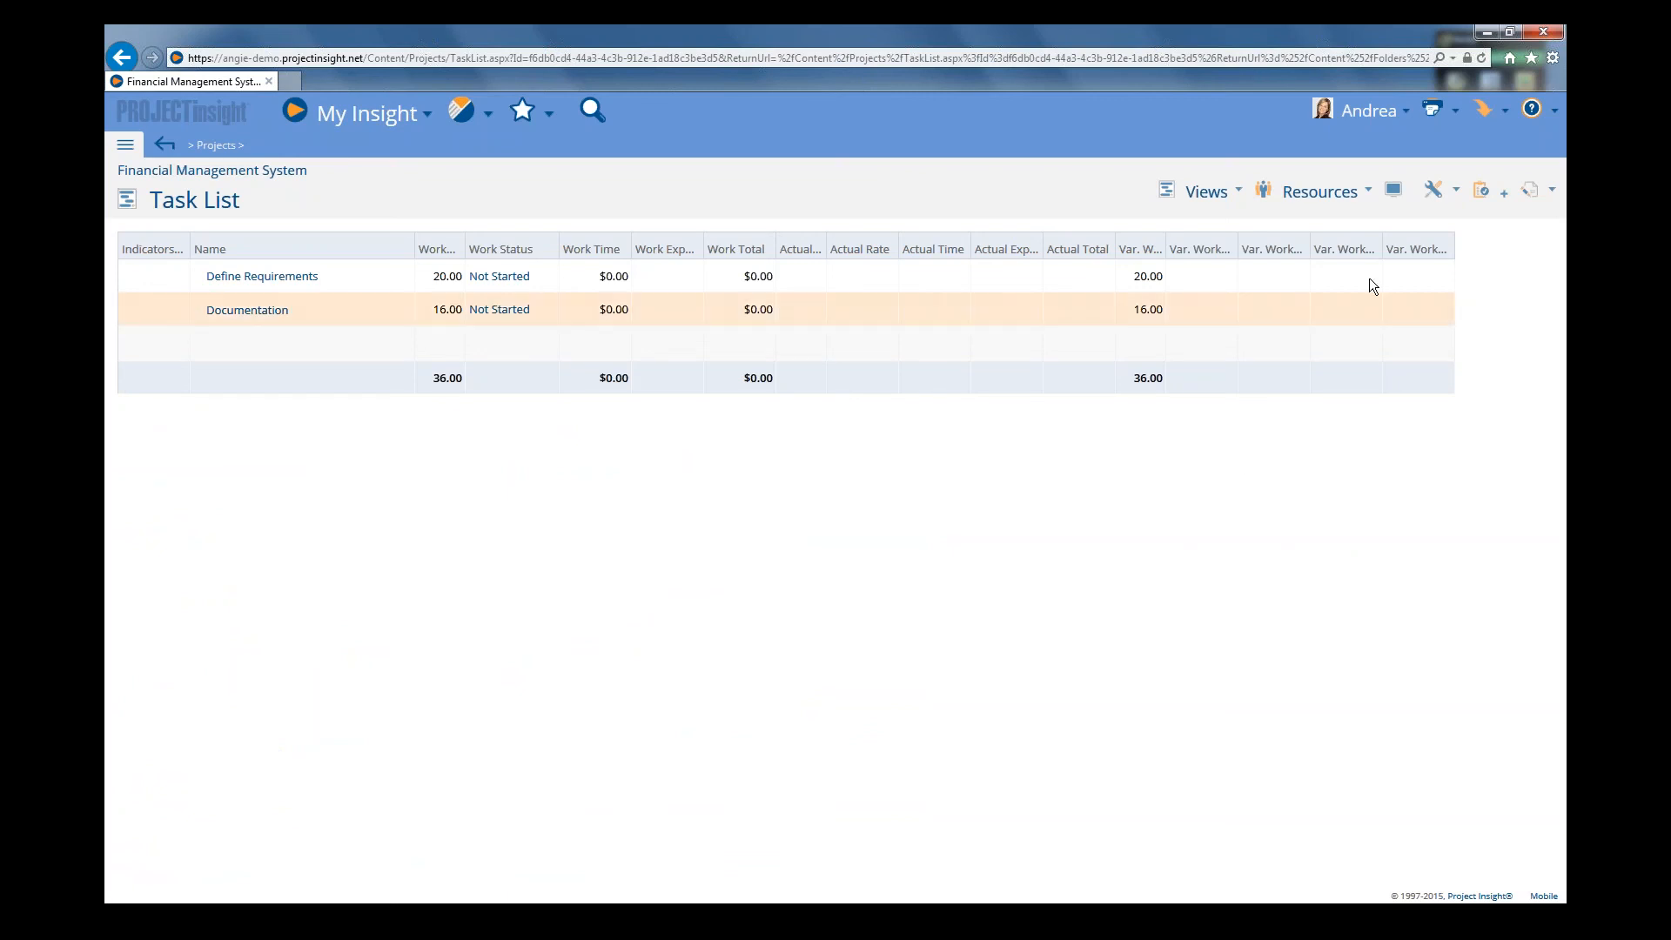
- Switch the task list to the New Projects column selection and apply it
click(1393, 191)
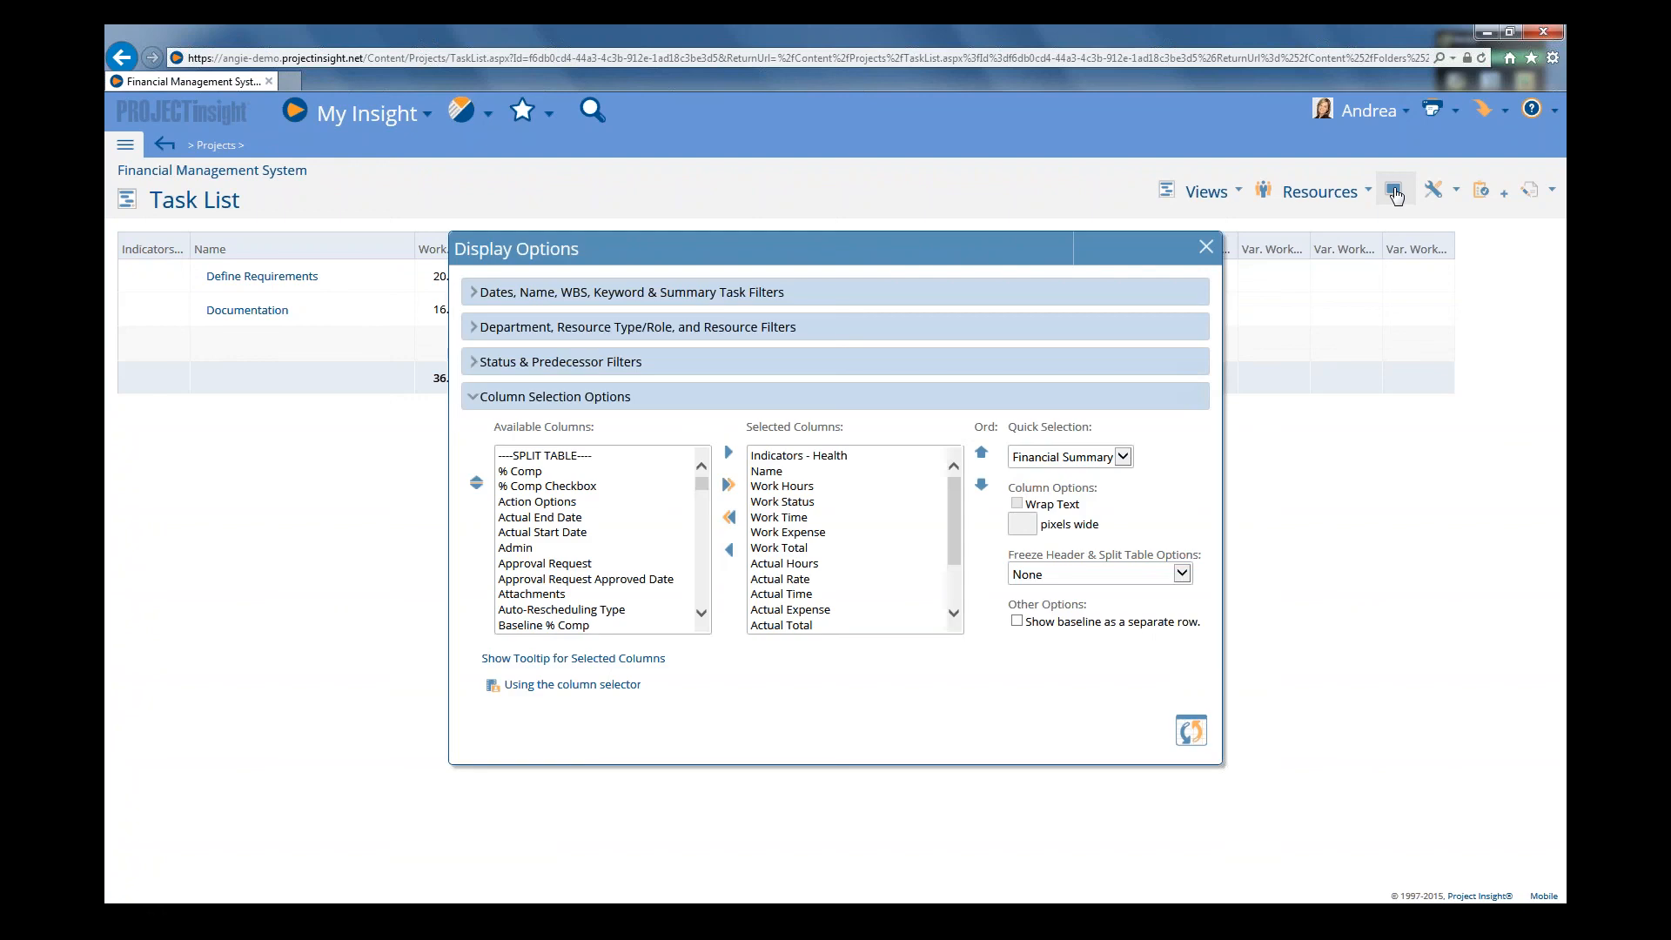
click(1061, 458)
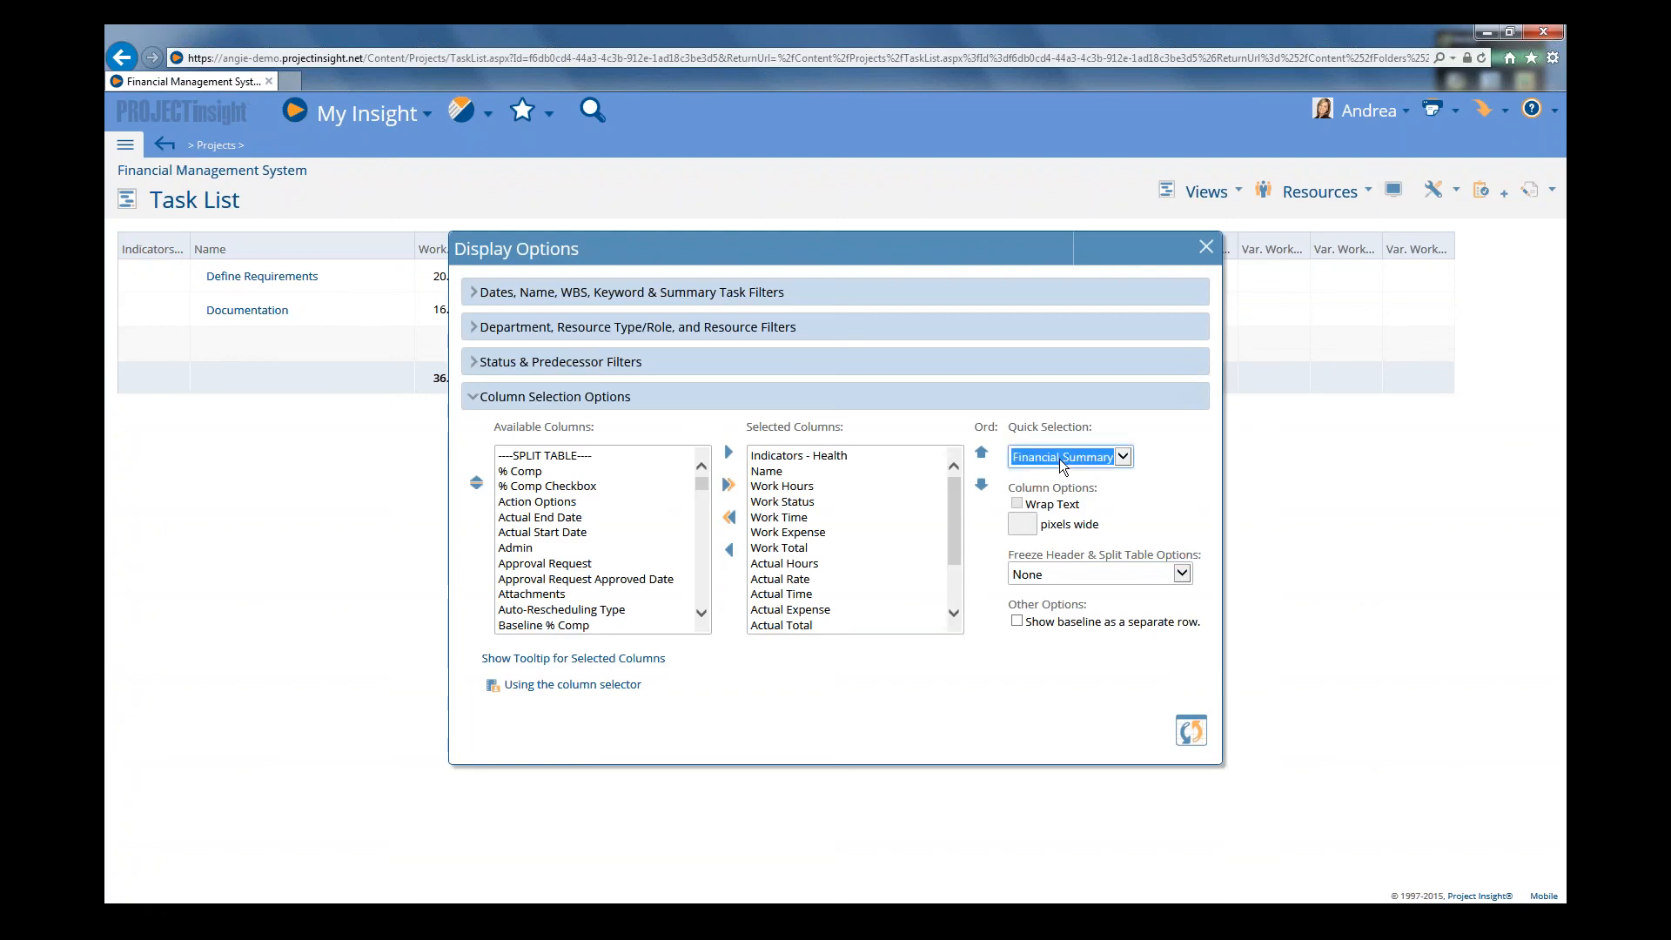
click(1058, 459)
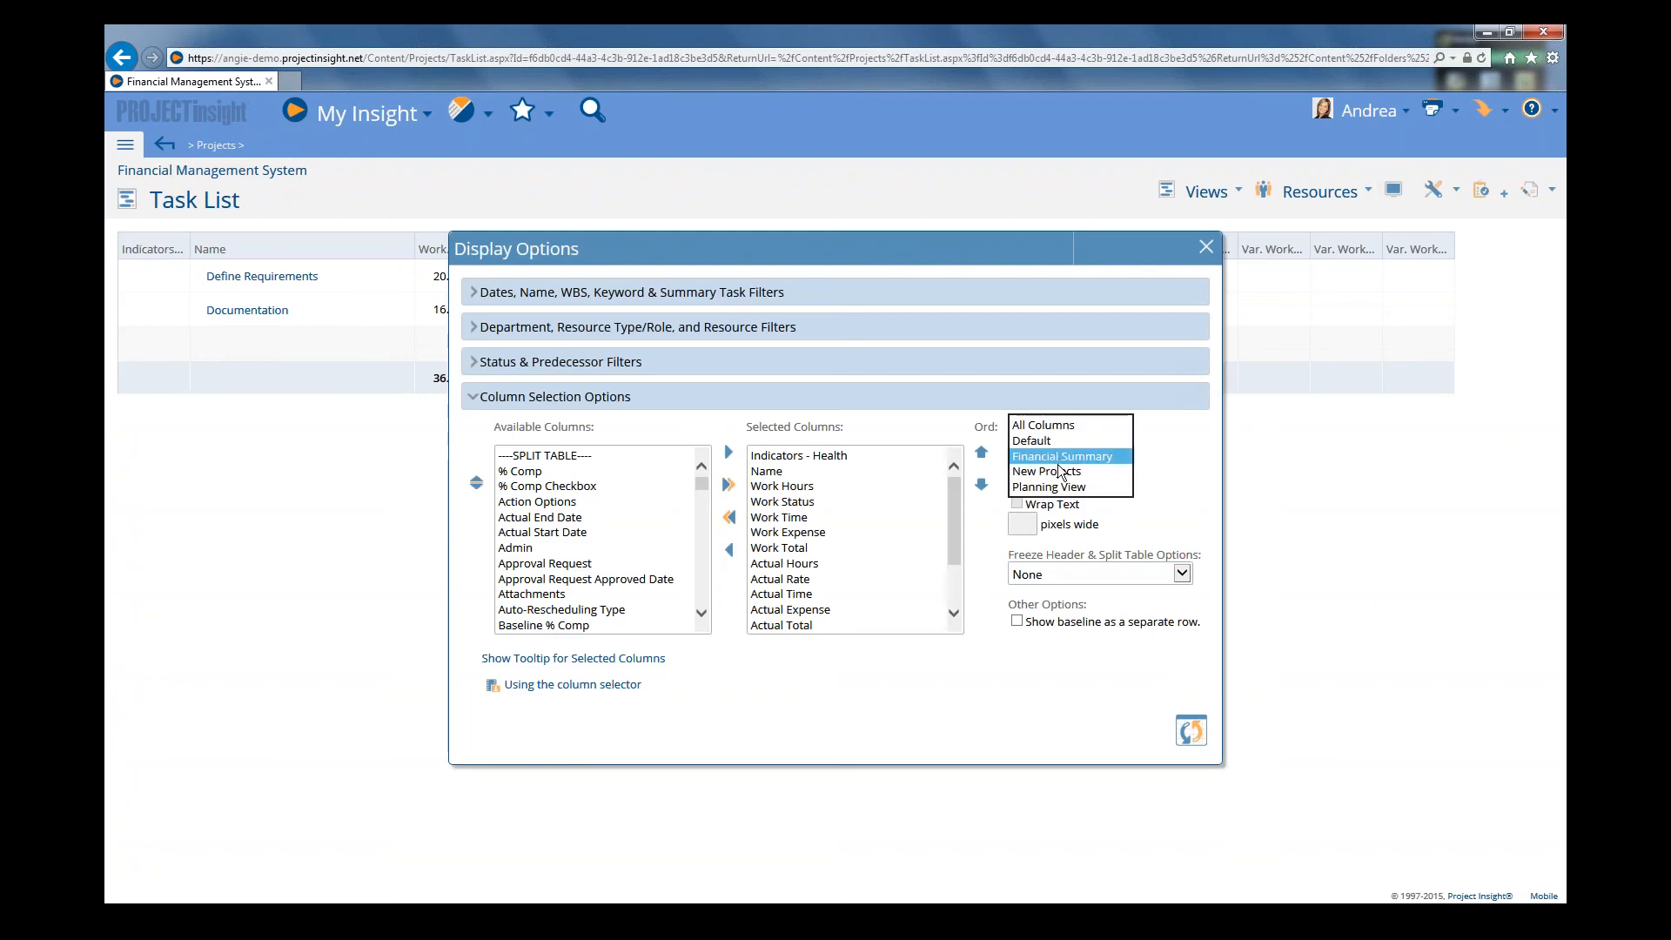
click(1058, 458)
key(Down)
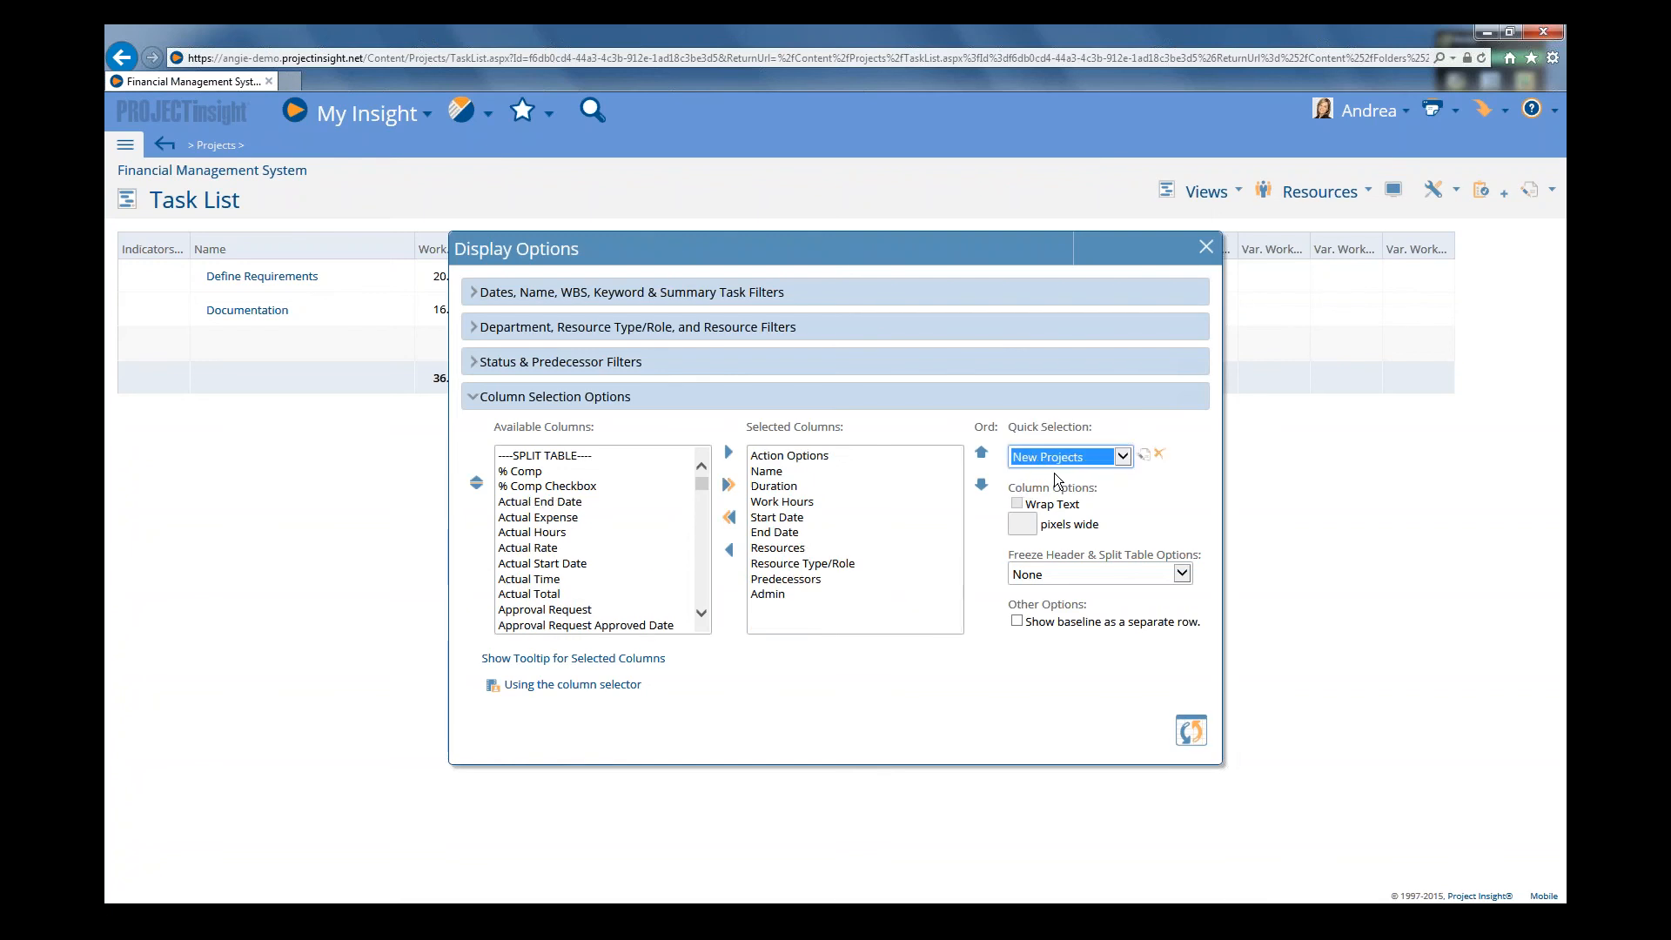
click(1191, 735)
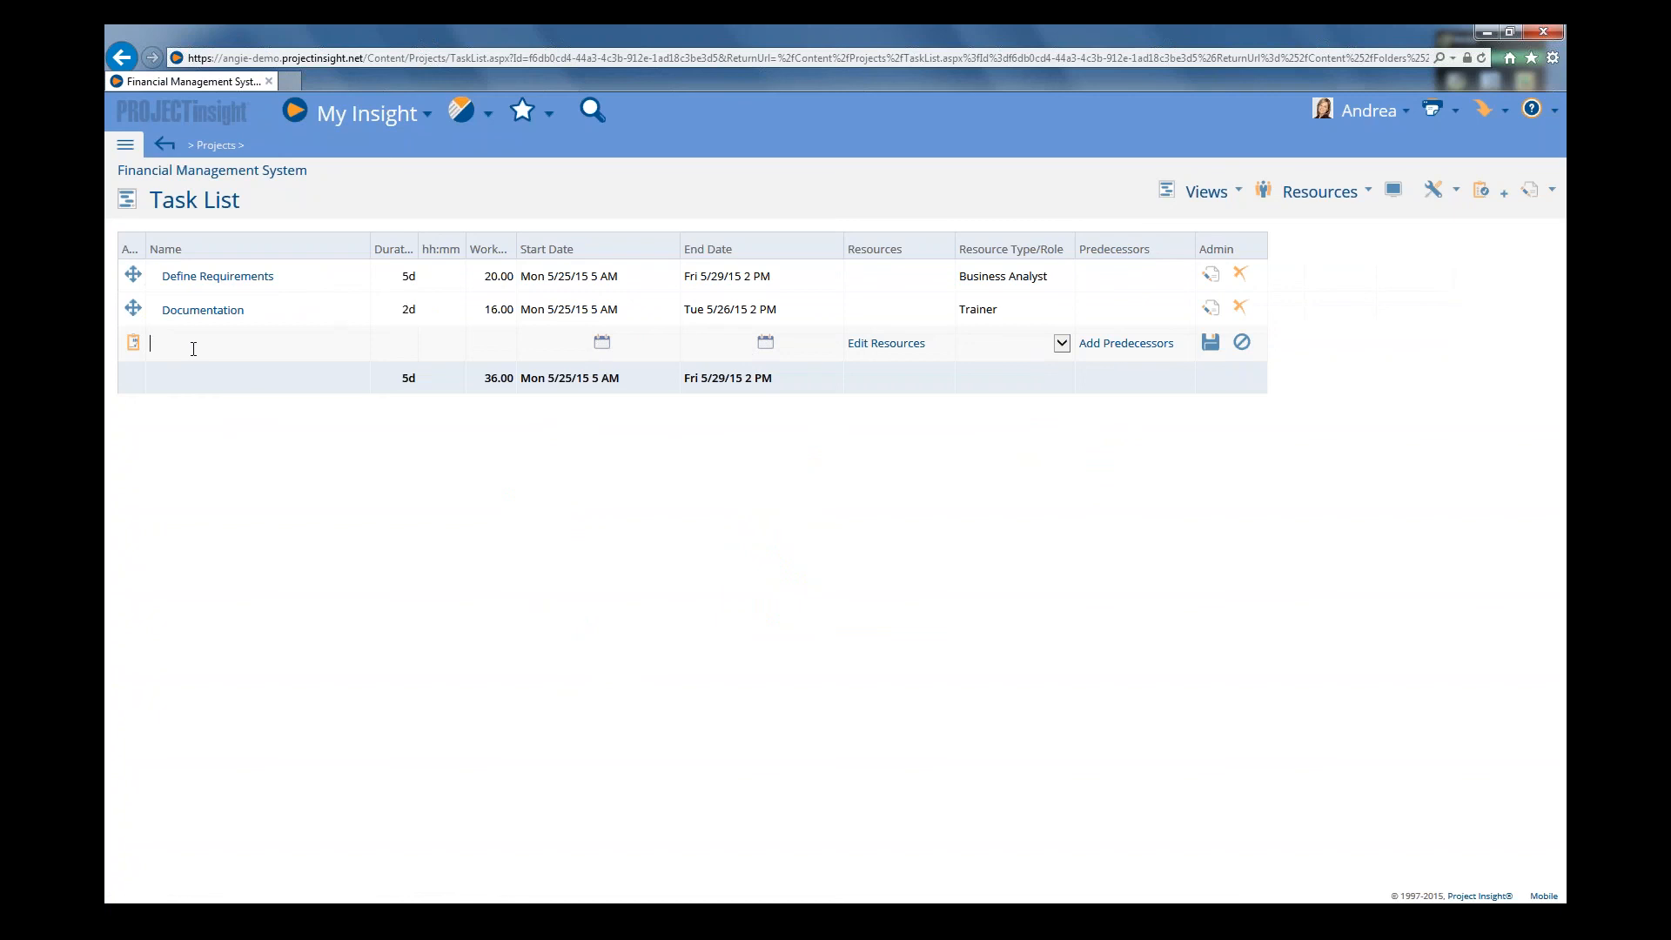
- Add a task named Design with a 4d duration, save it and move it directly below Define Requirements
text(Design)
click(401, 346)
text(4d)
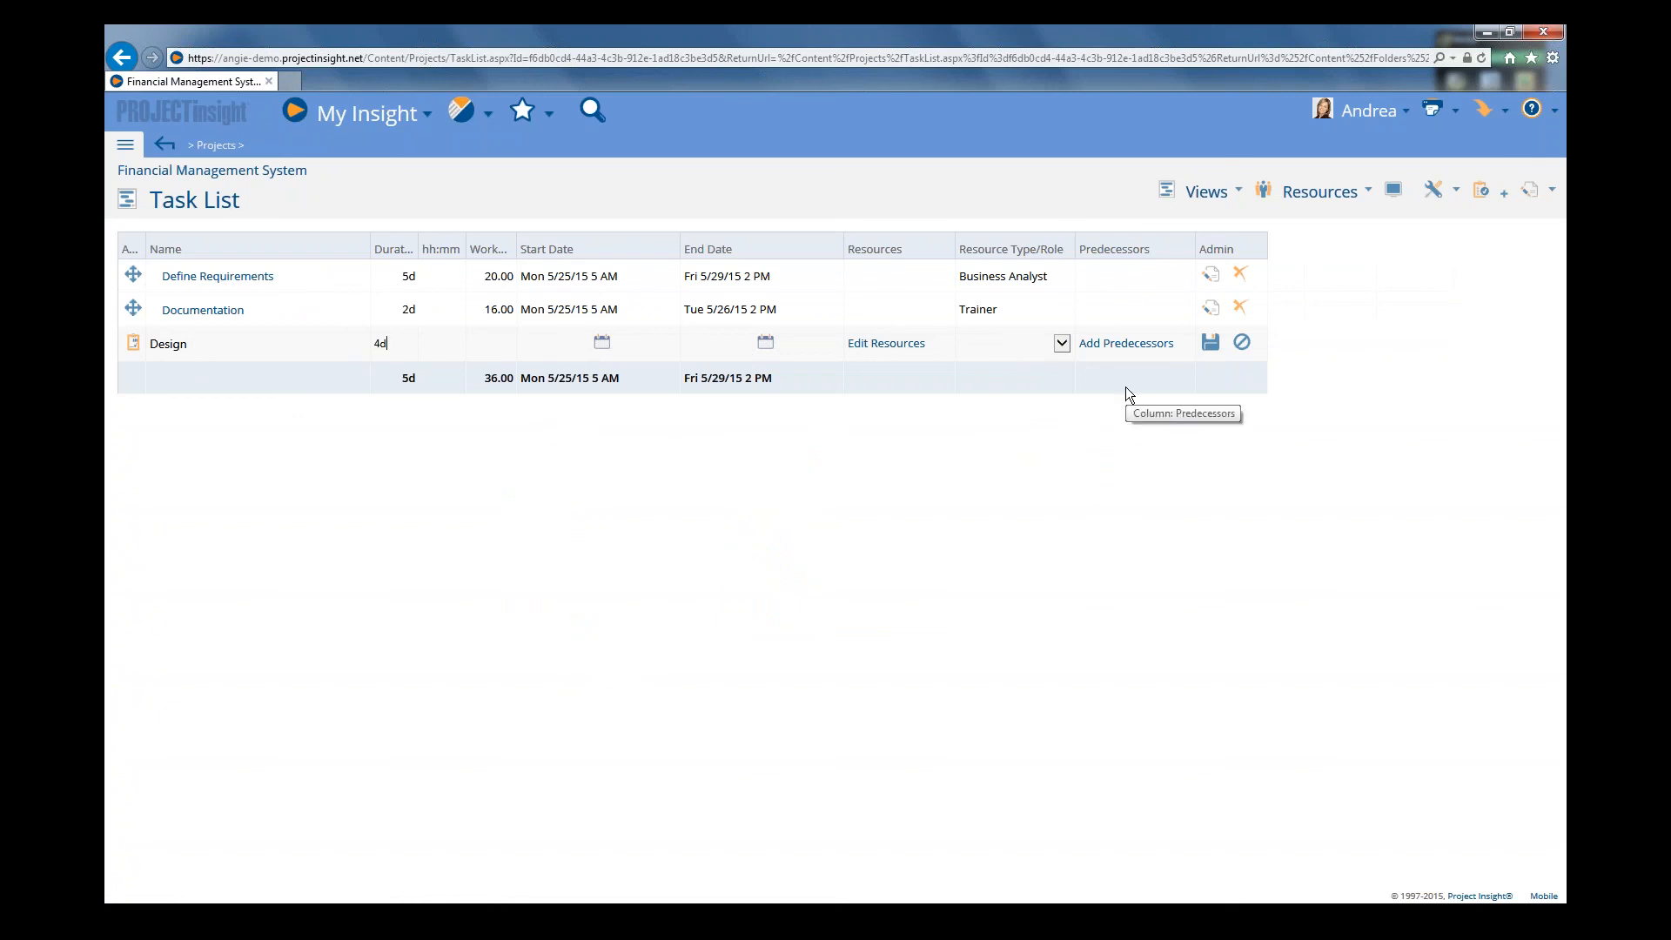
click(1209, 342)
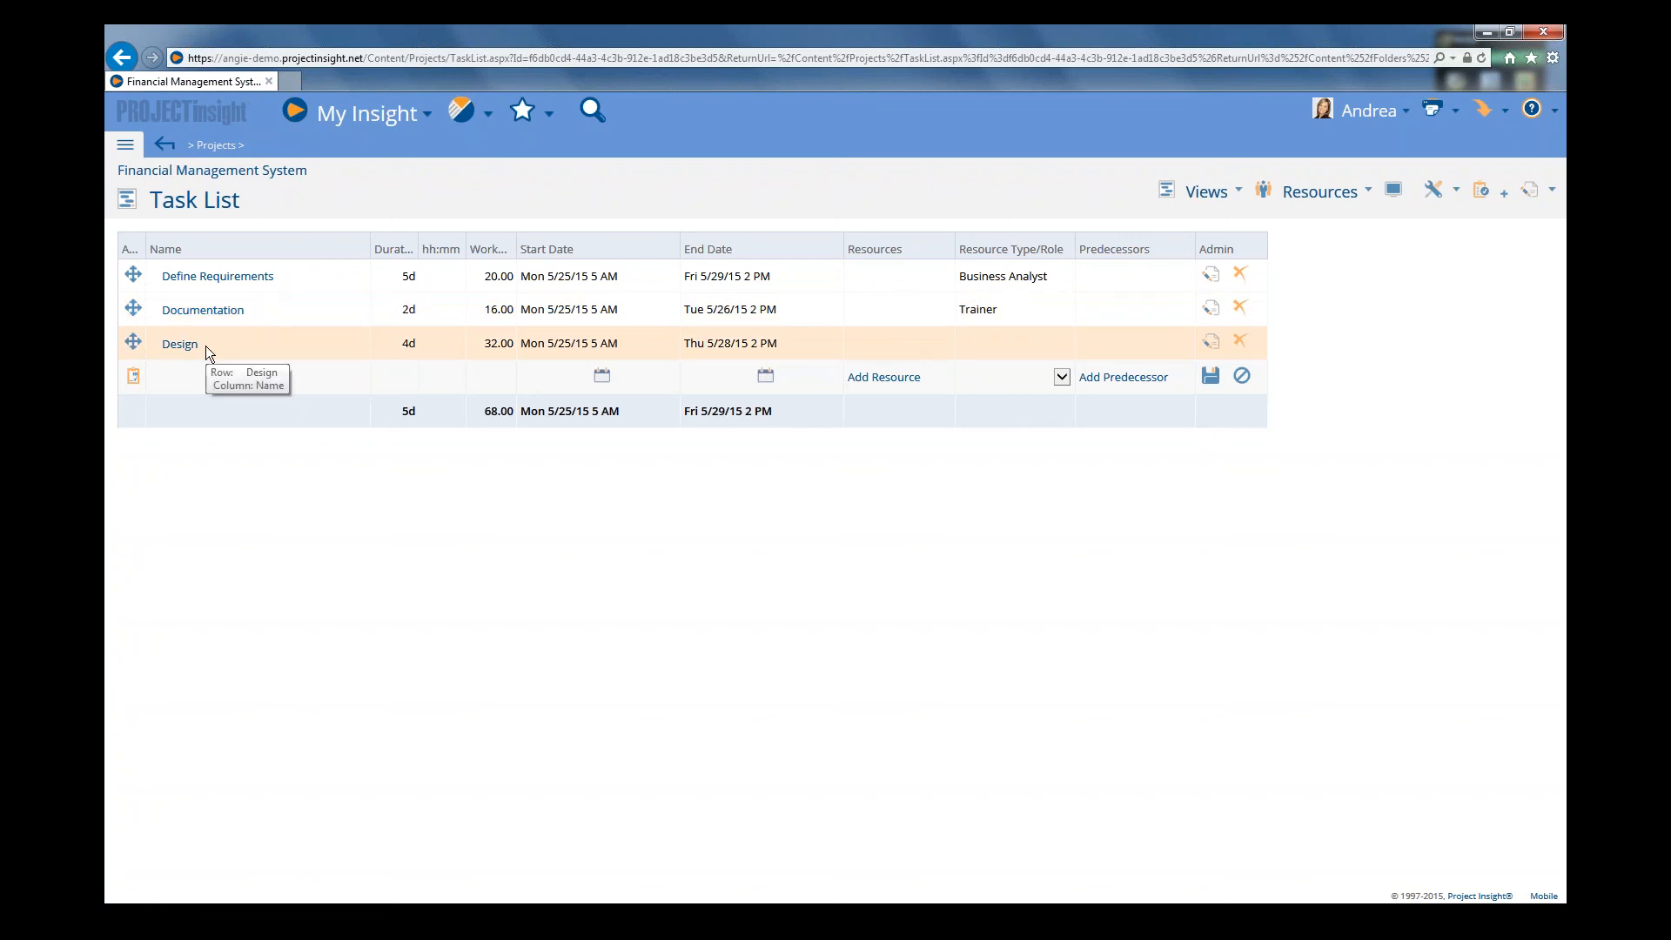
drag(200, 346, 196, 286)
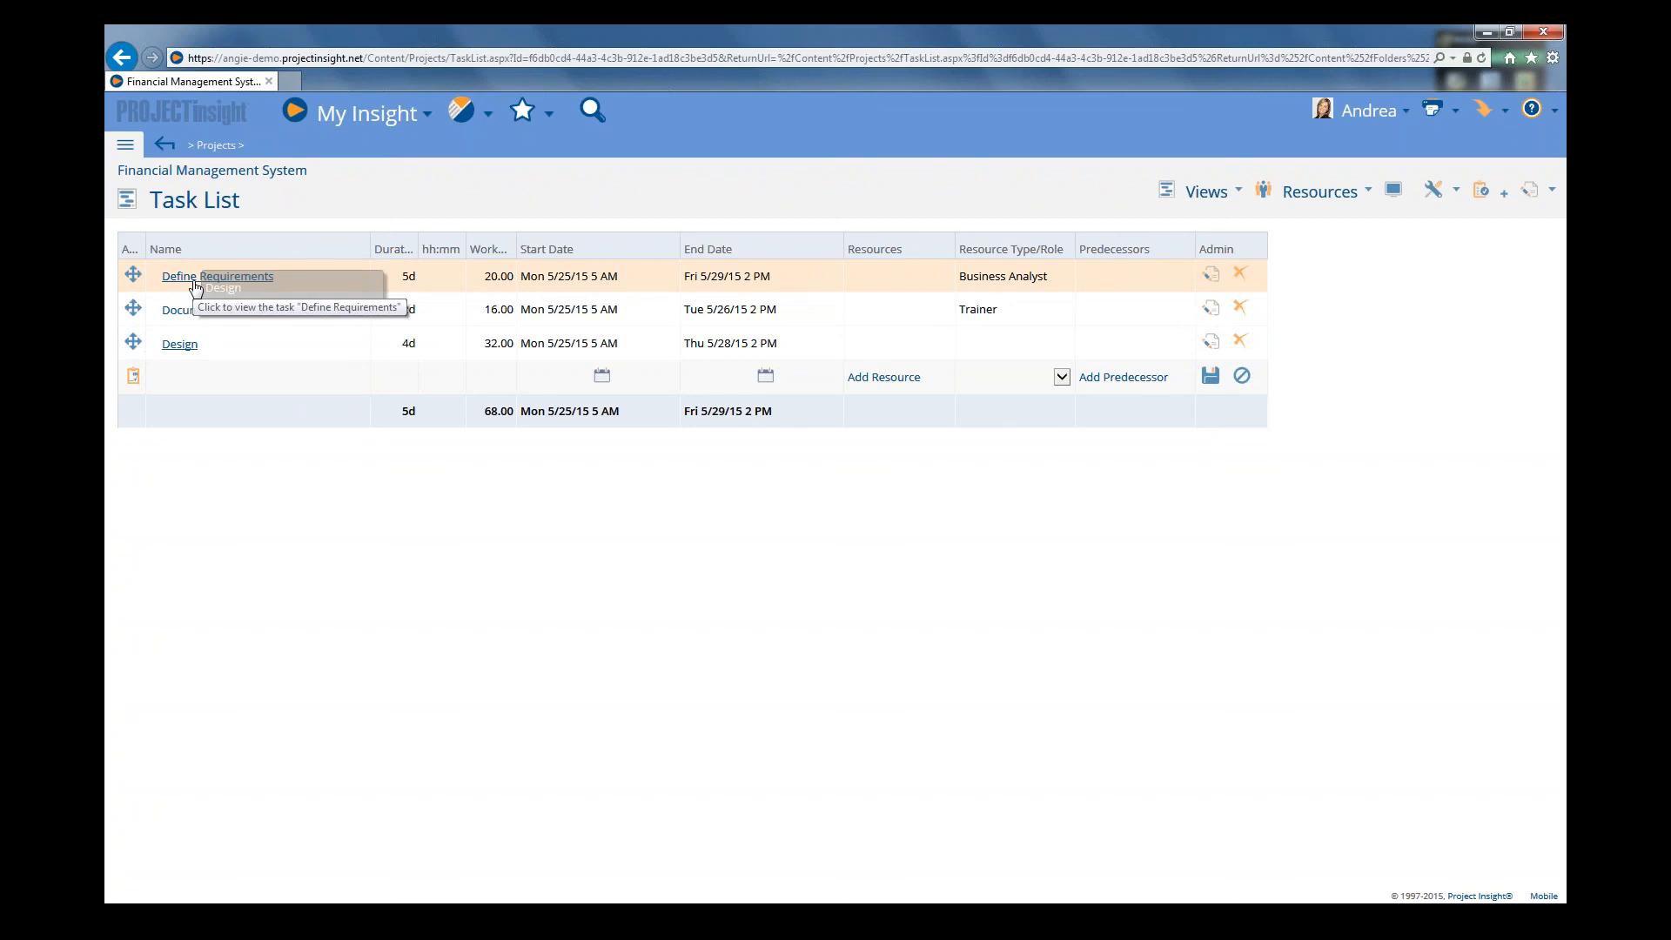
drag(196, 285, 196, 285)
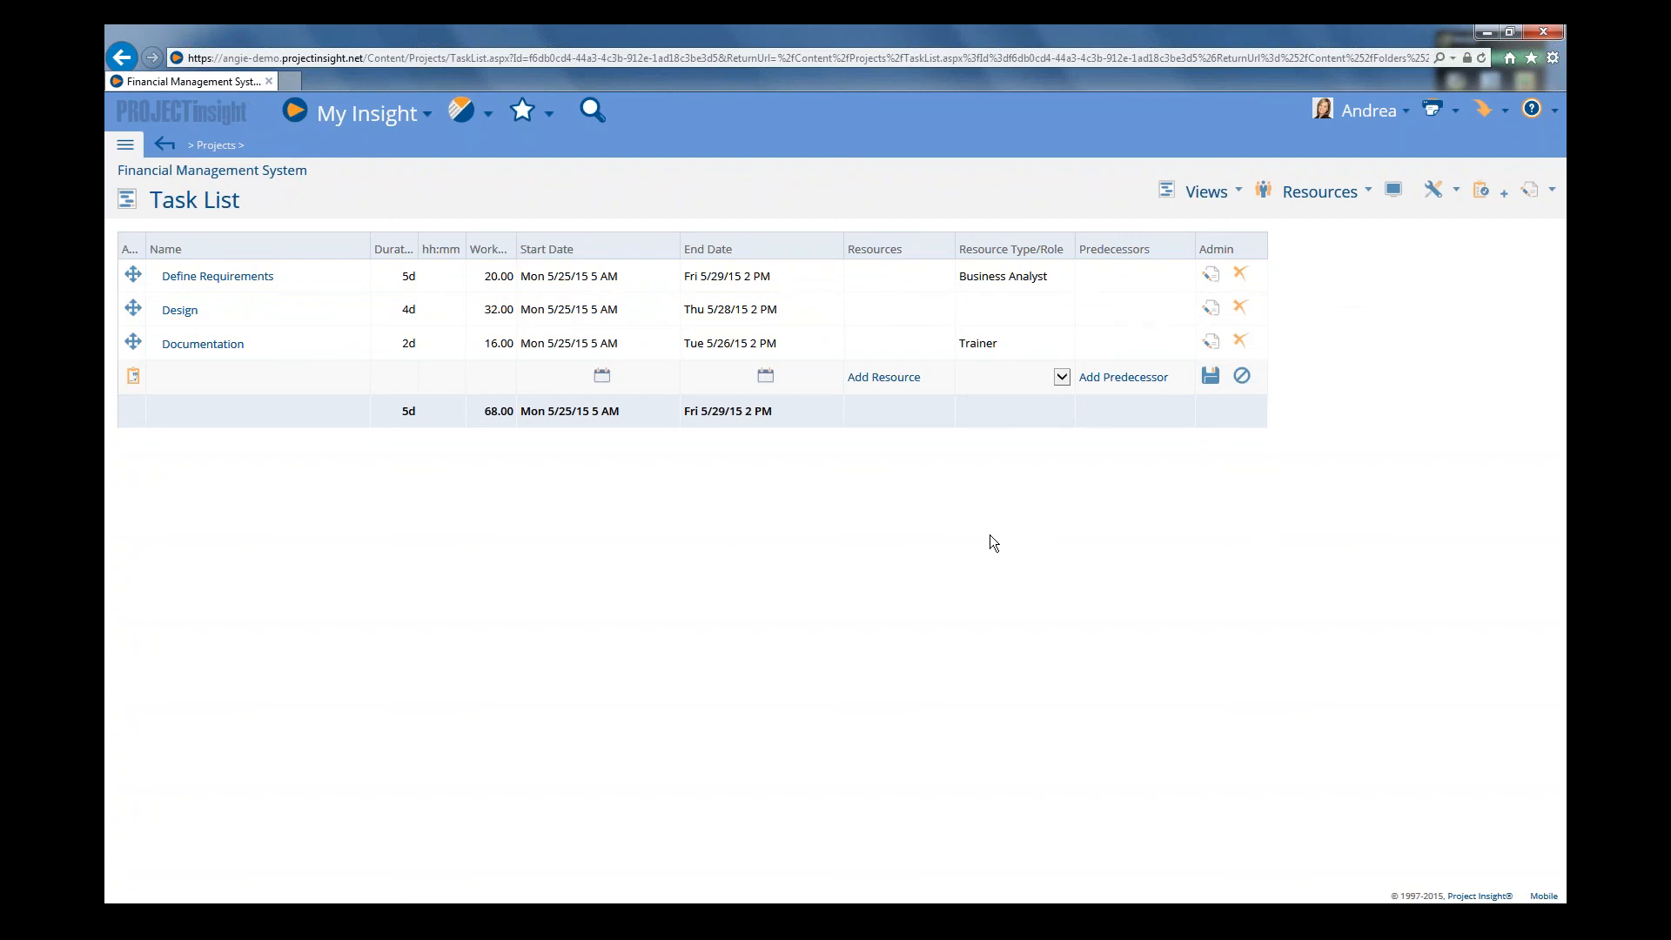
- Open the Design and Define Requirements tasks for inline editing in turn and leave each without changing its values
double_click(313, 315)
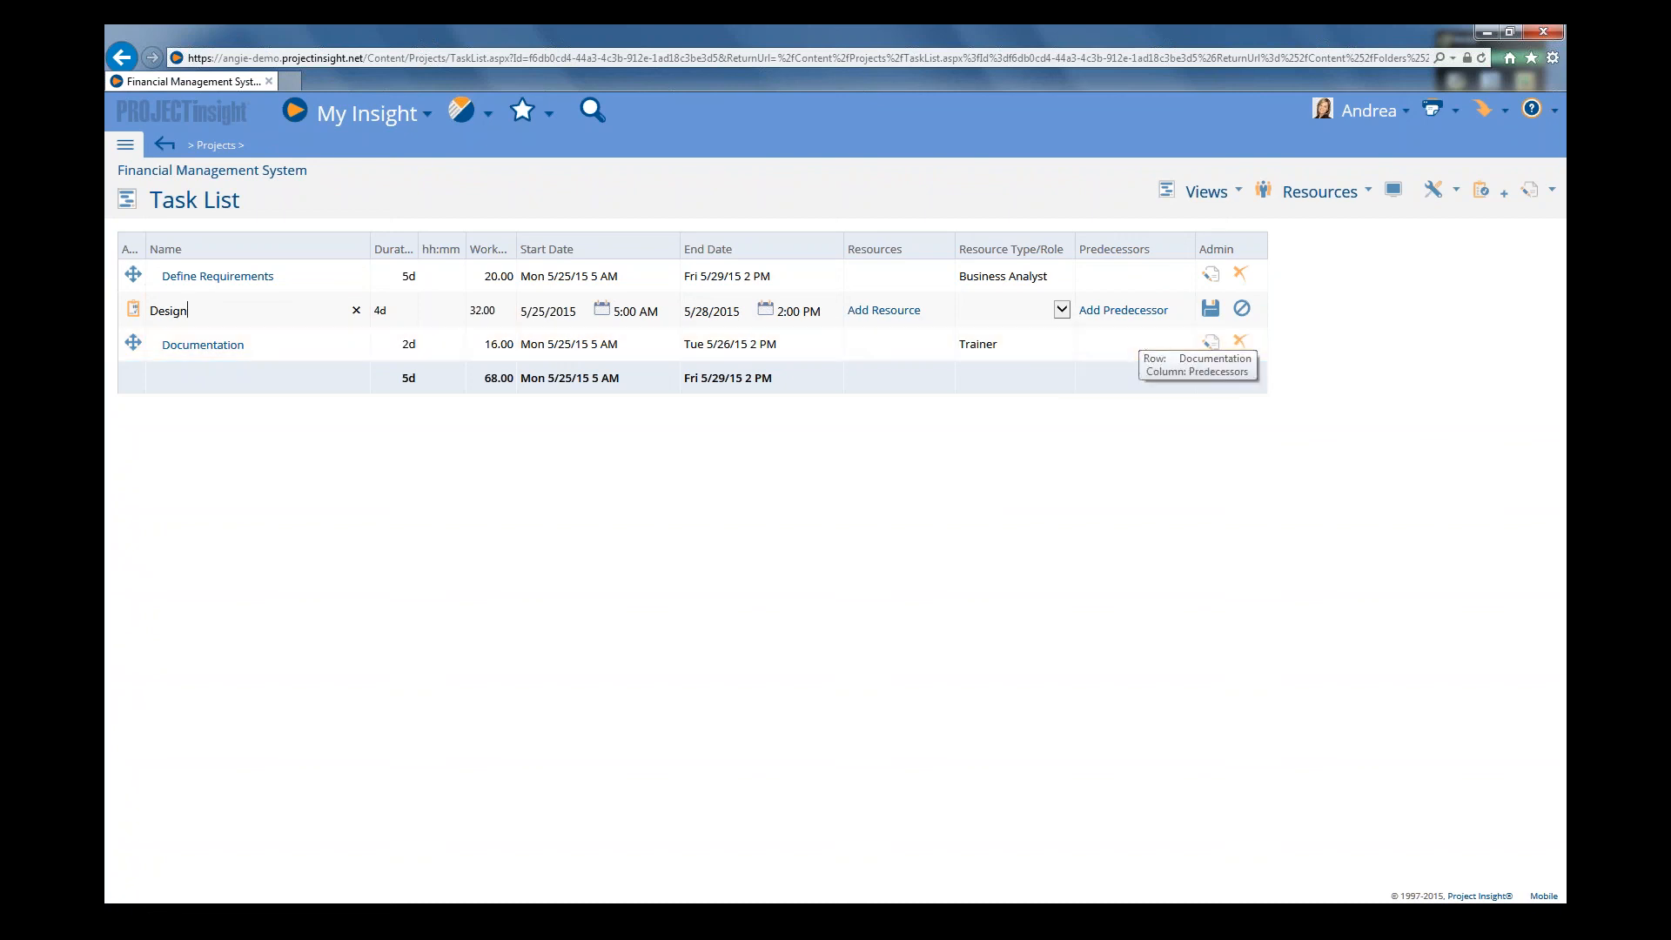
click(1212, 312)
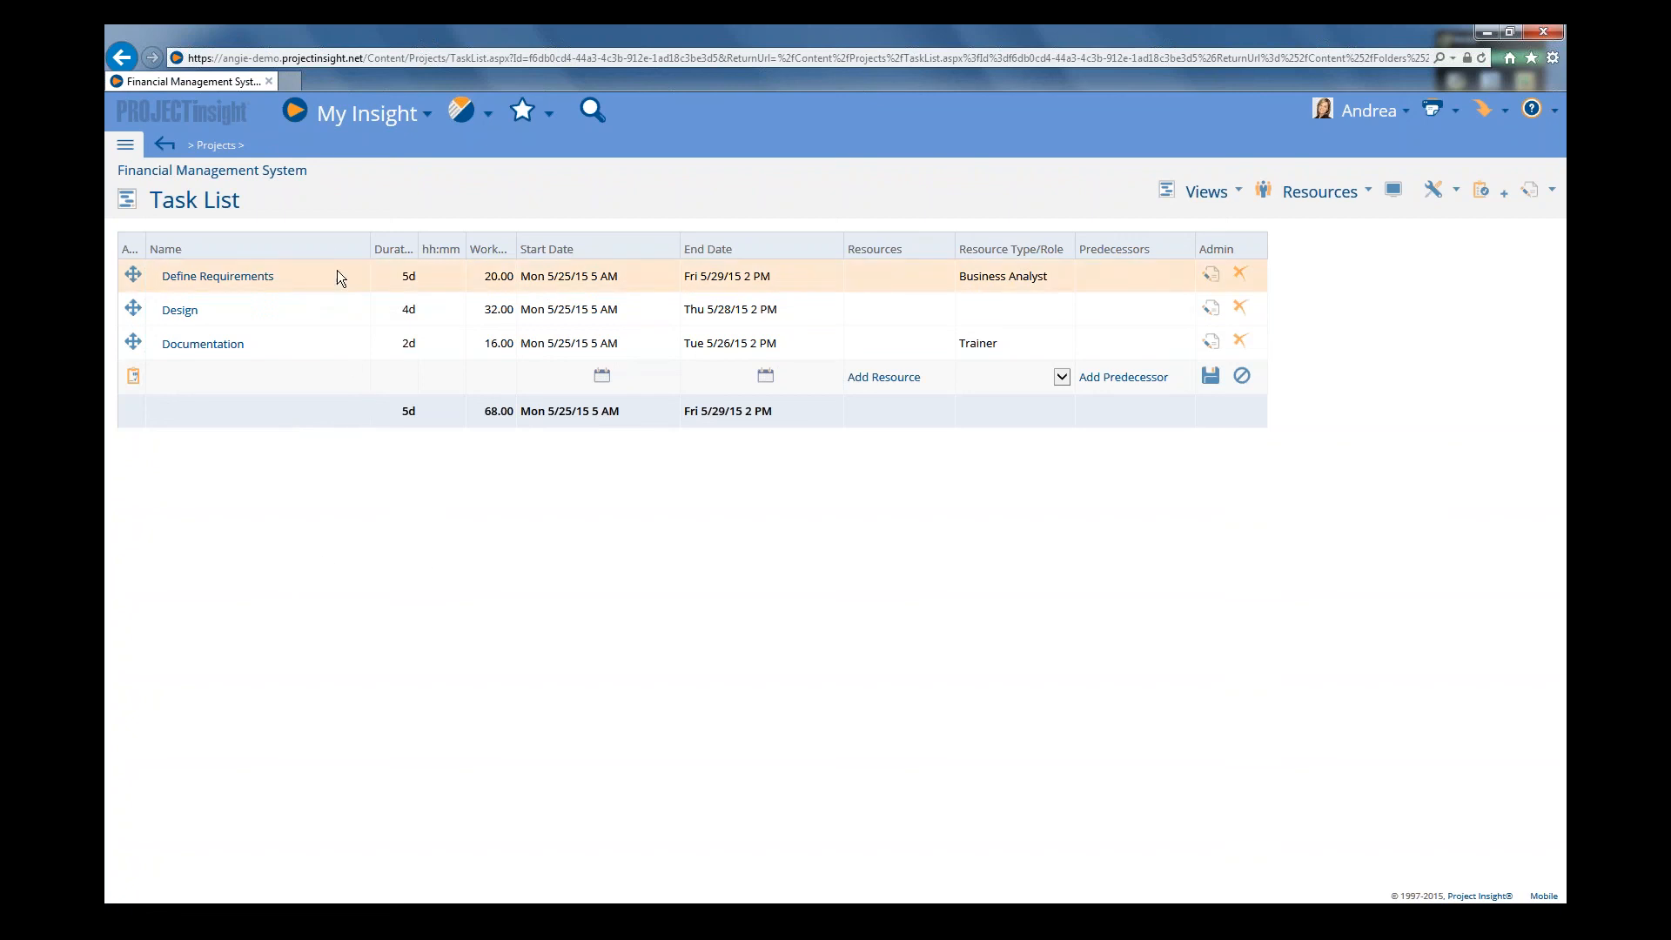
click(798, 275)
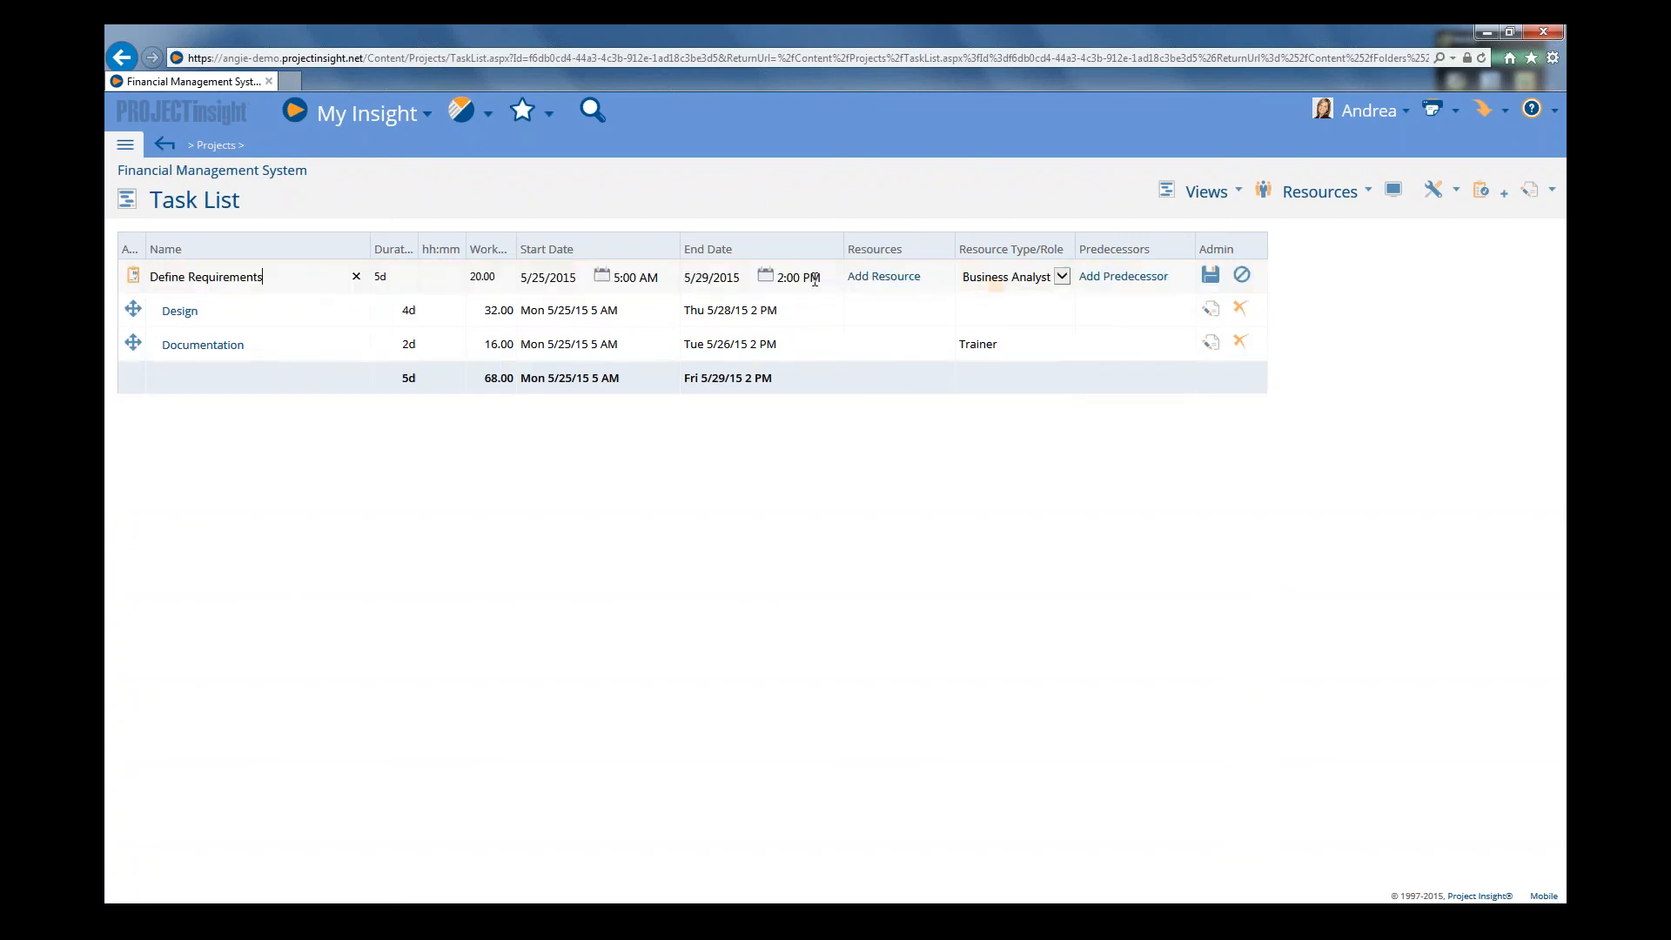
click(1242, 276)
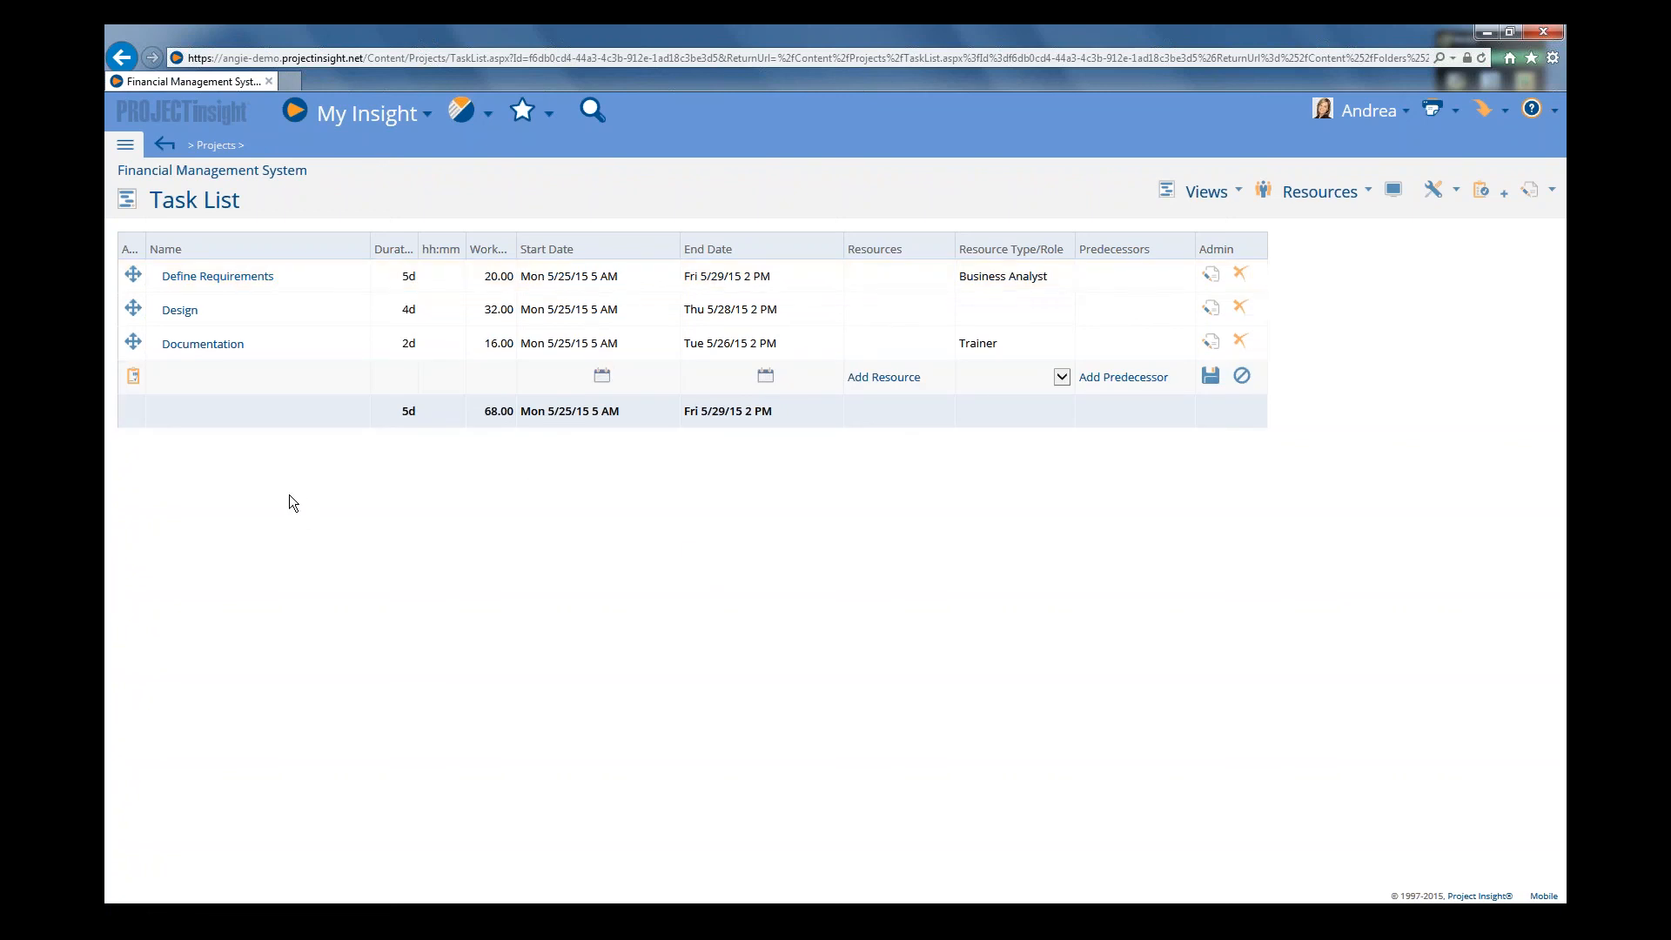
- Examine the context commands for the Design task, including its inline editing, without changing the task
right_click(291, 311)
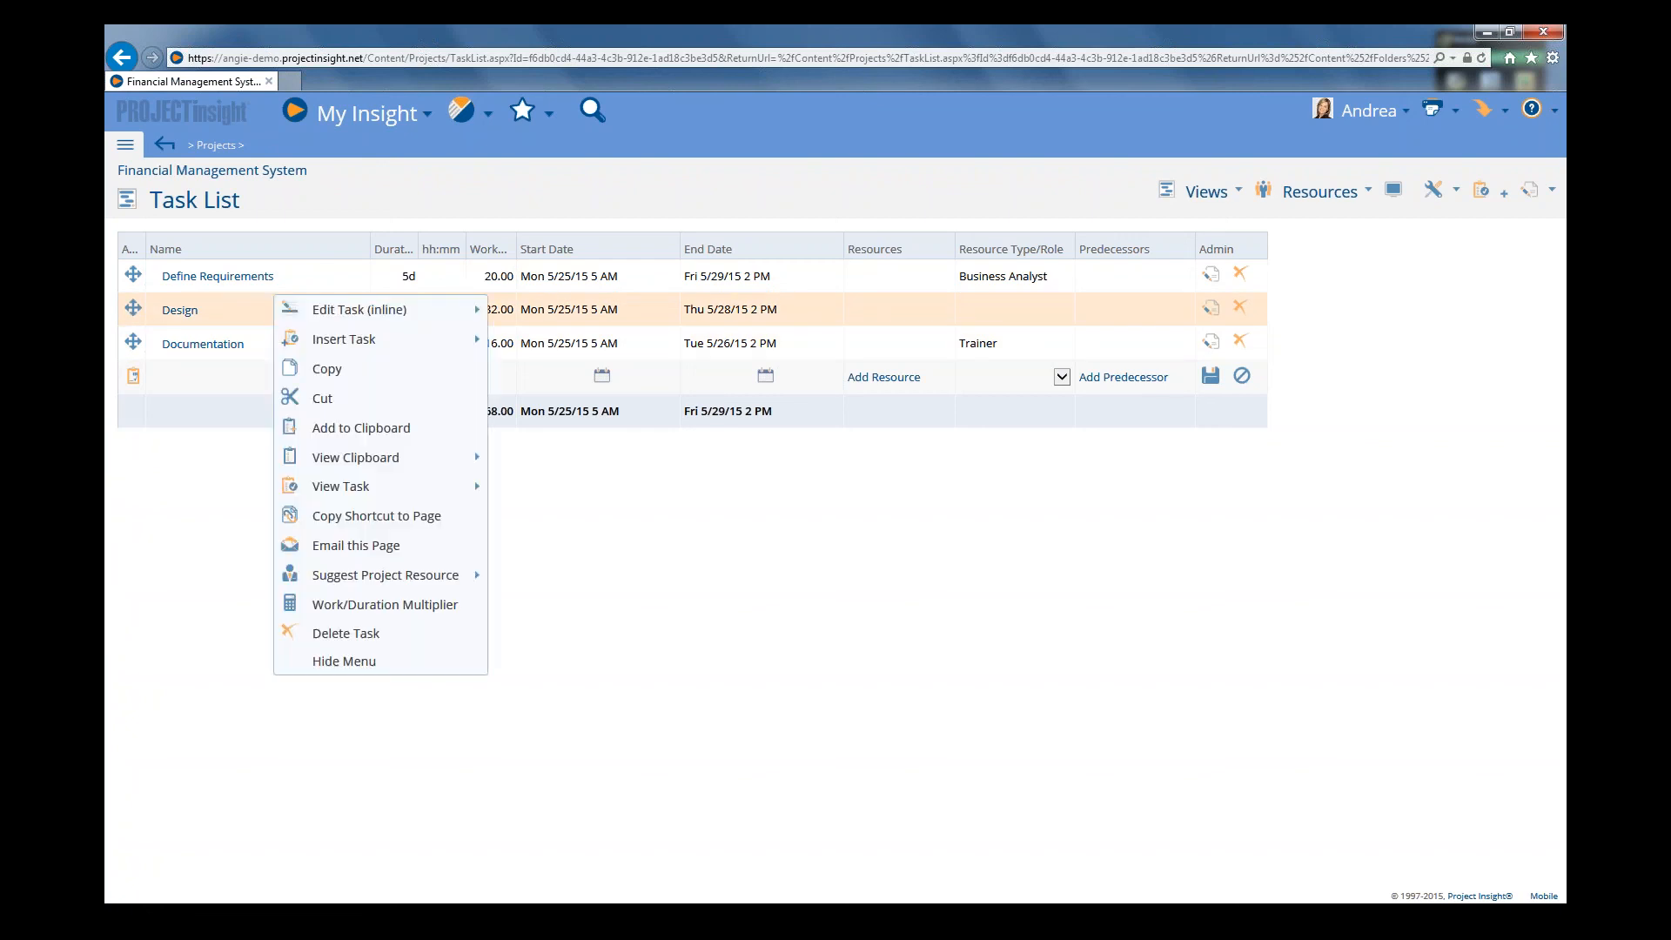
mouse_move(291, 311)
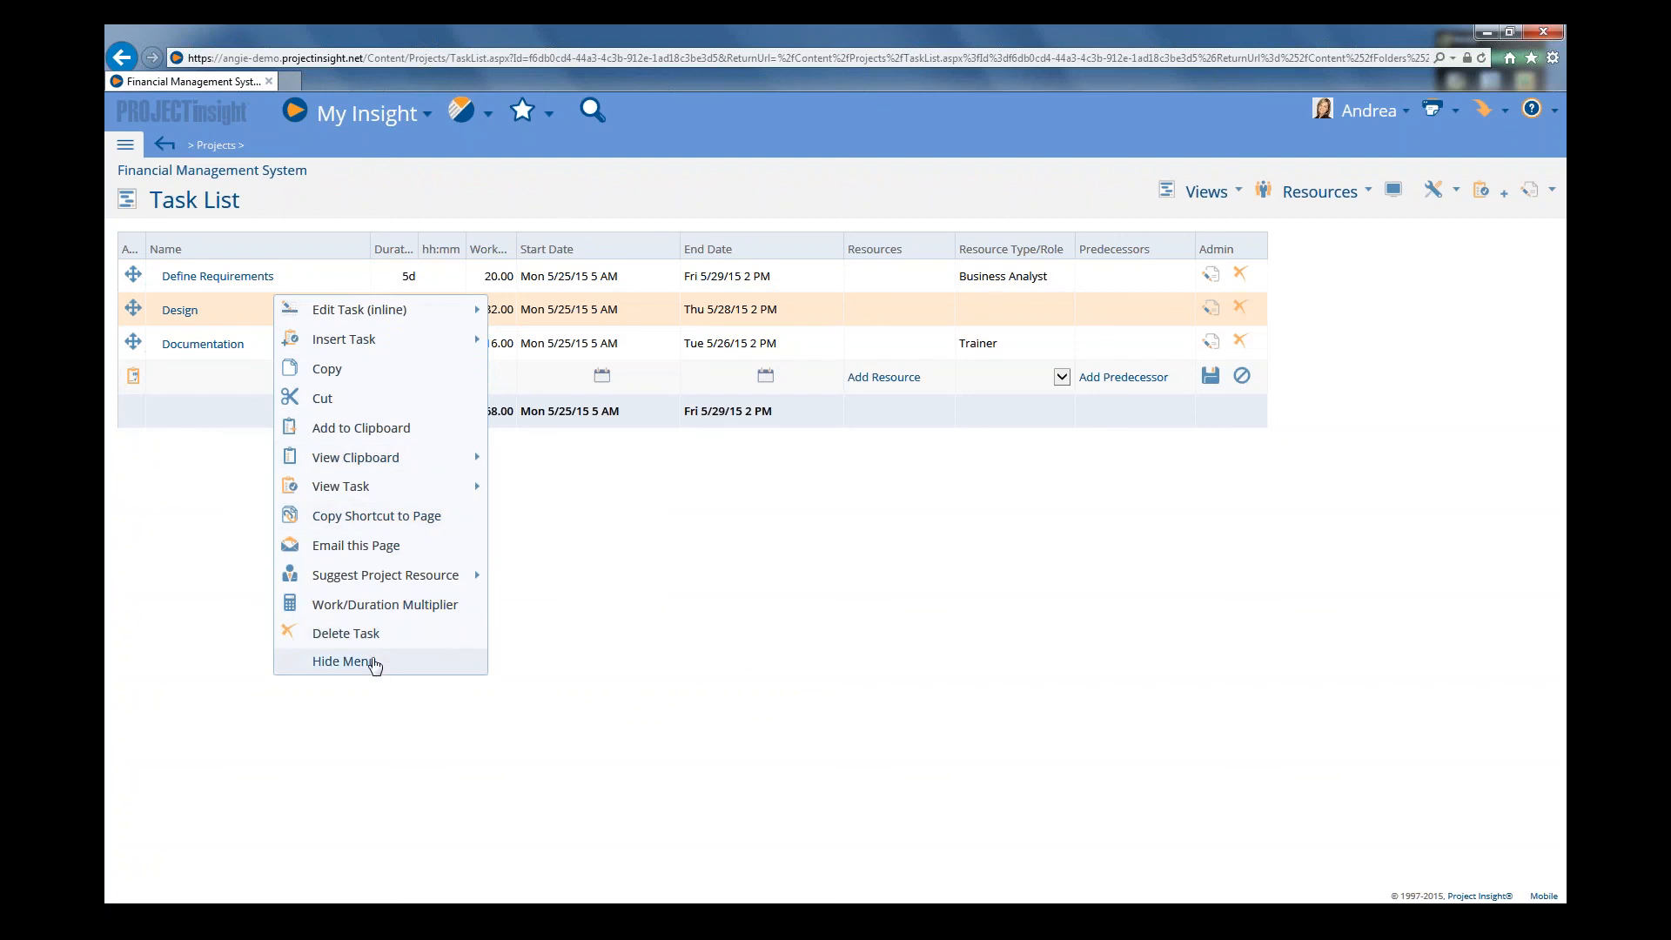
mouse_move(370, 324)
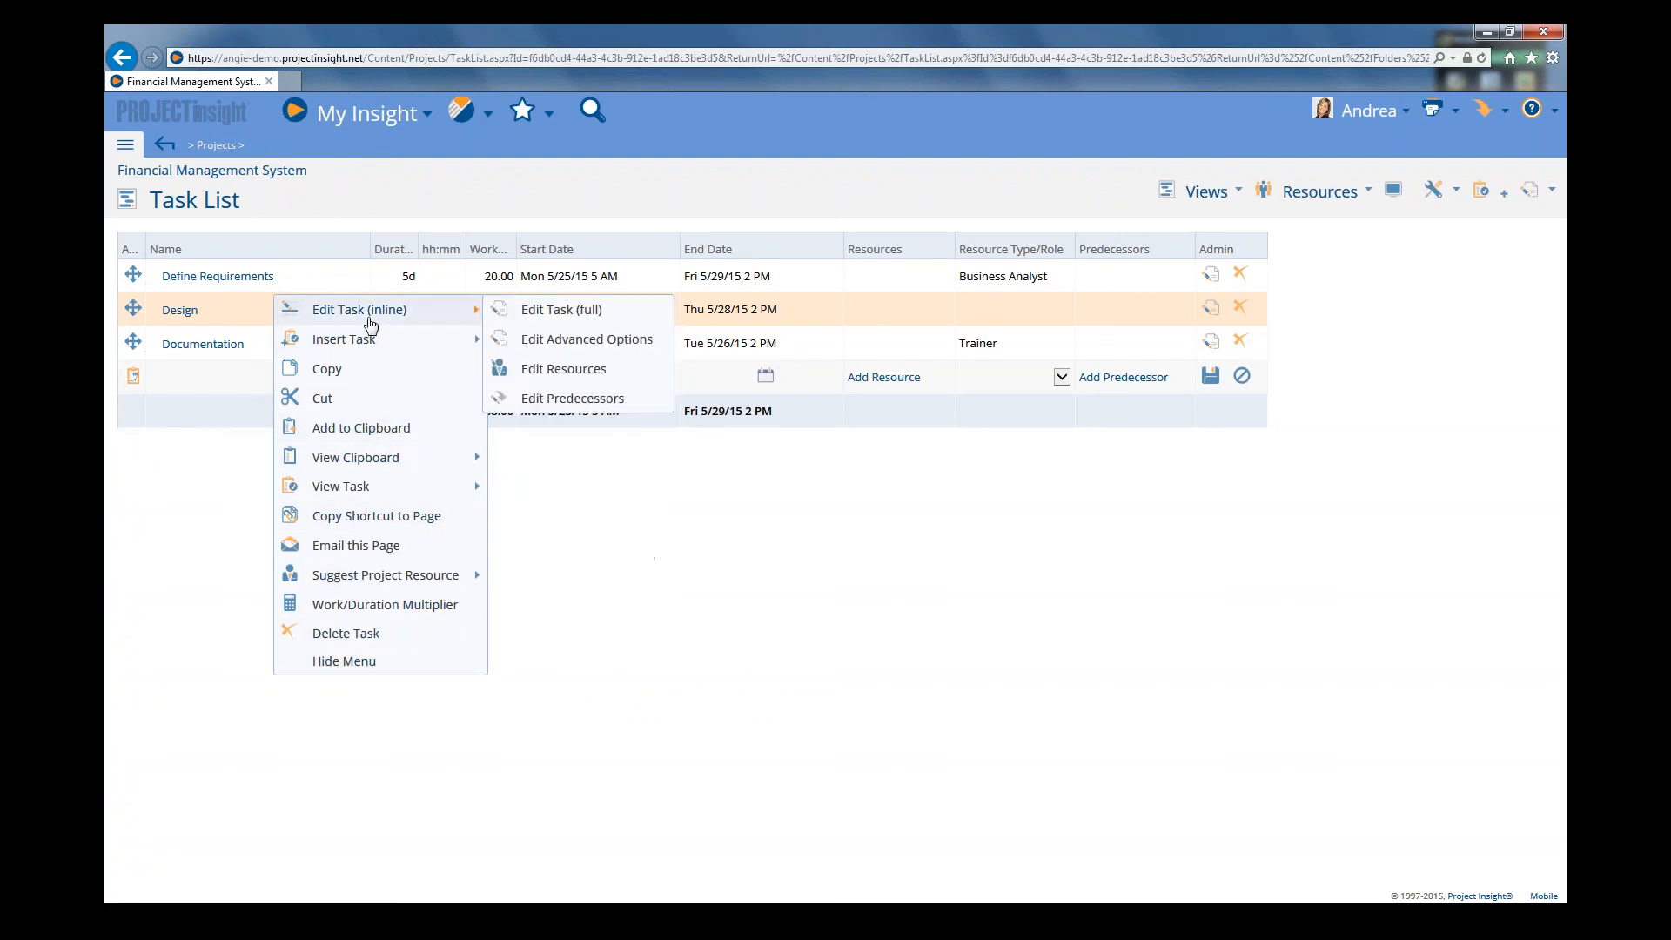
click(370, 322)
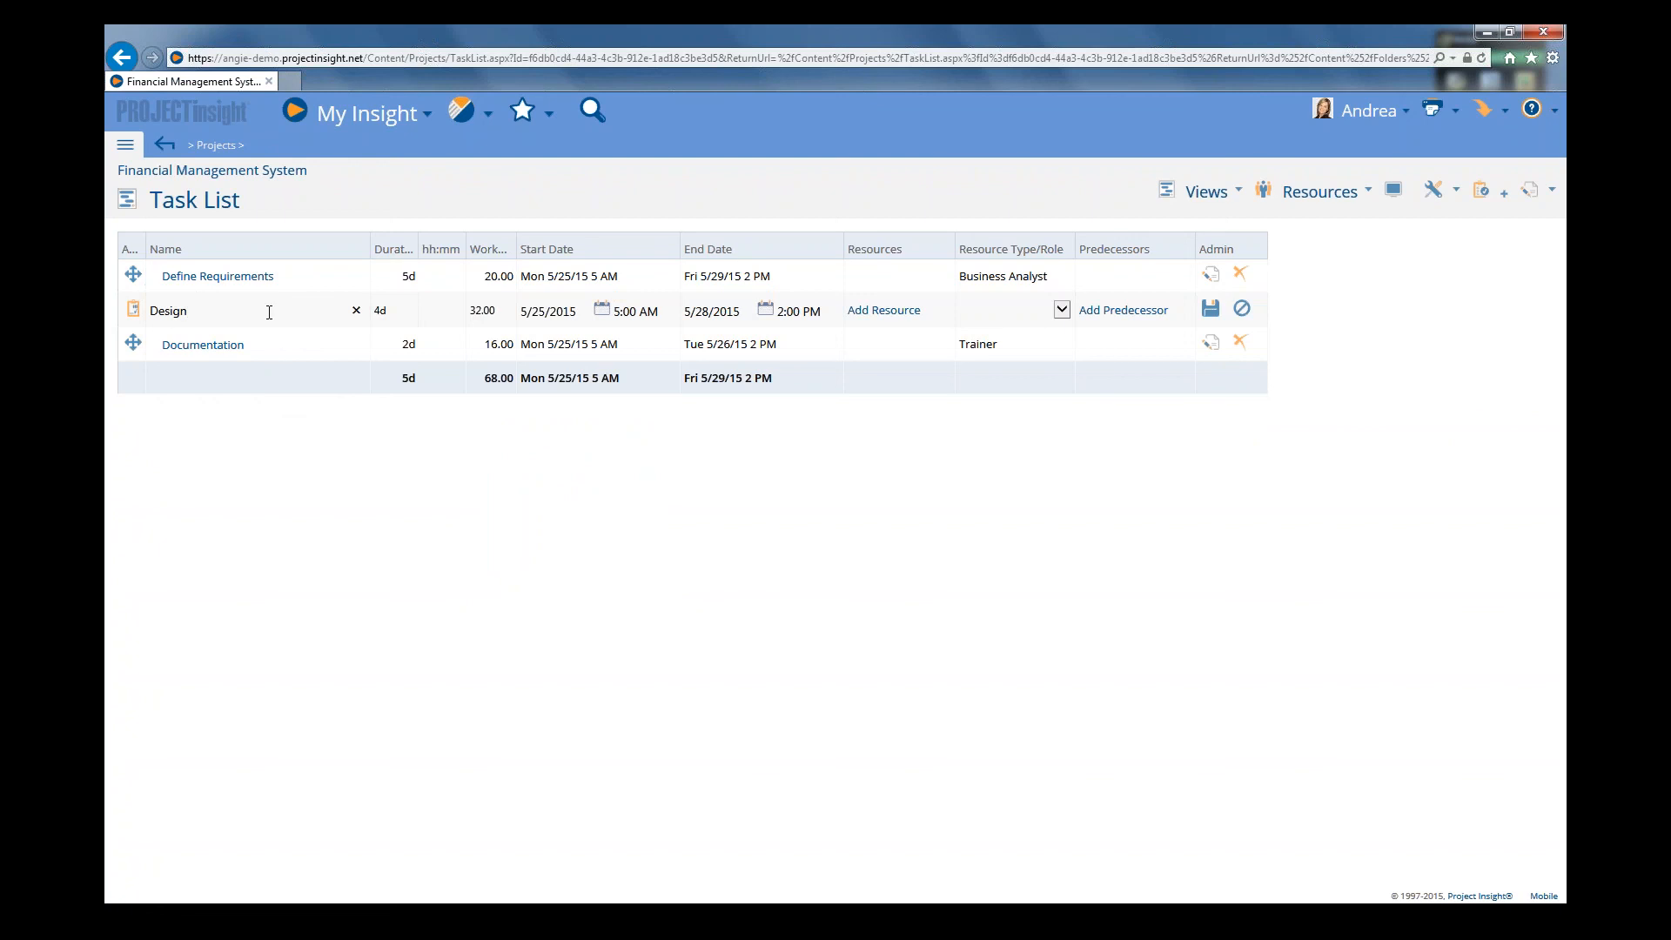
click(1242, 309)
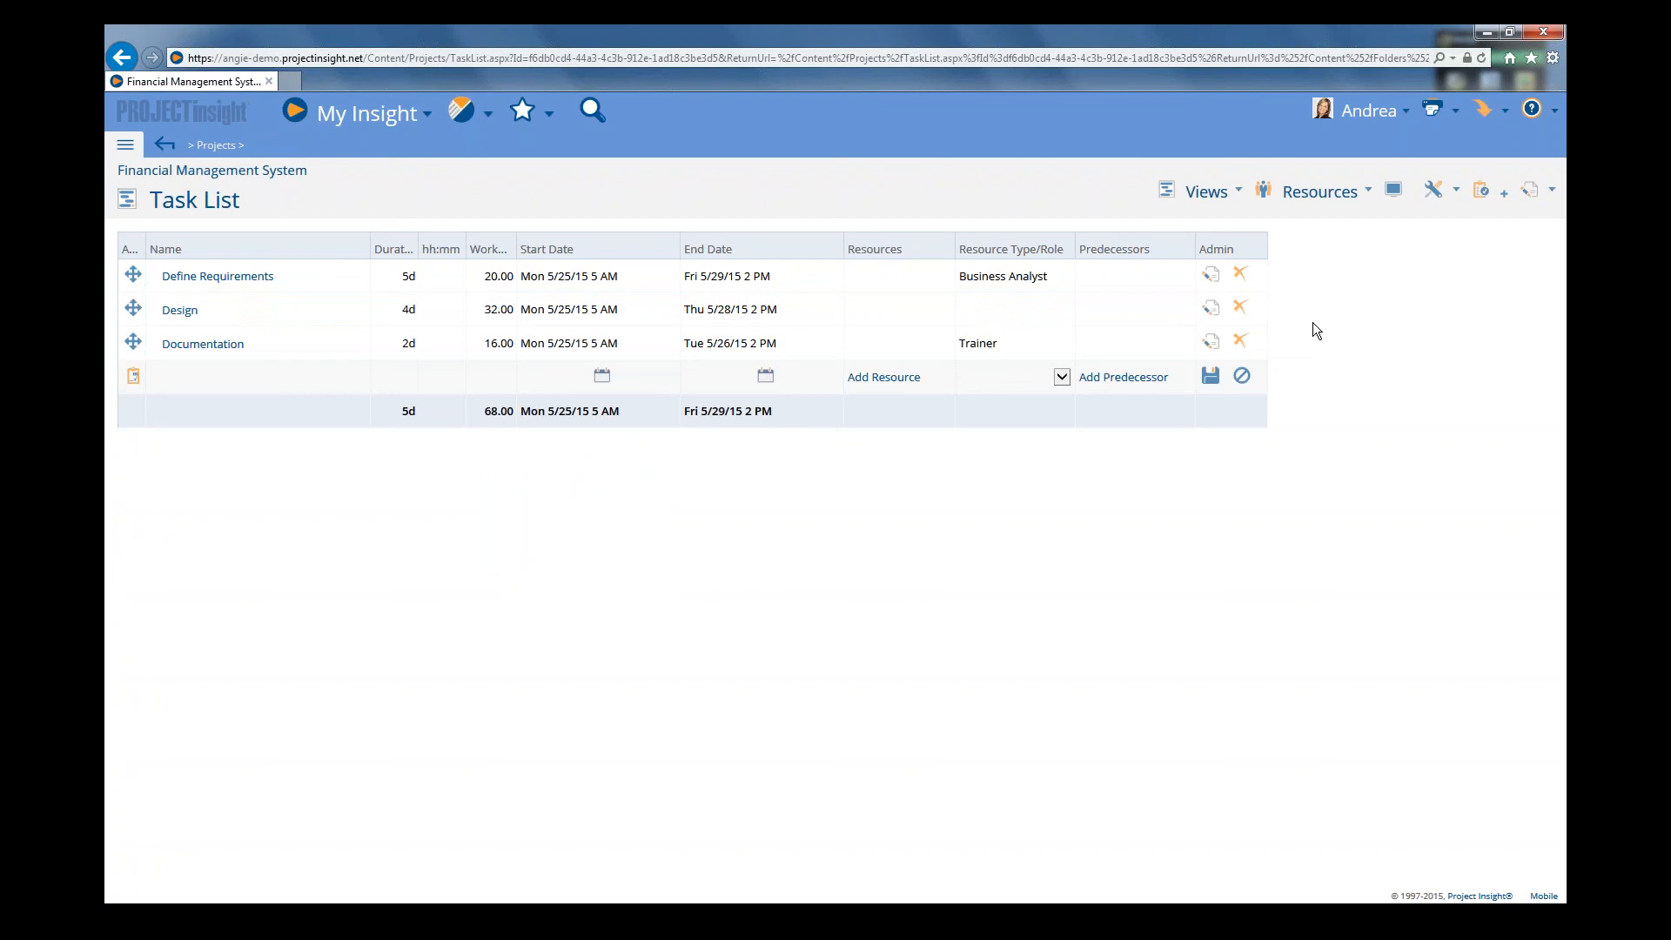
right_click(317, 312)
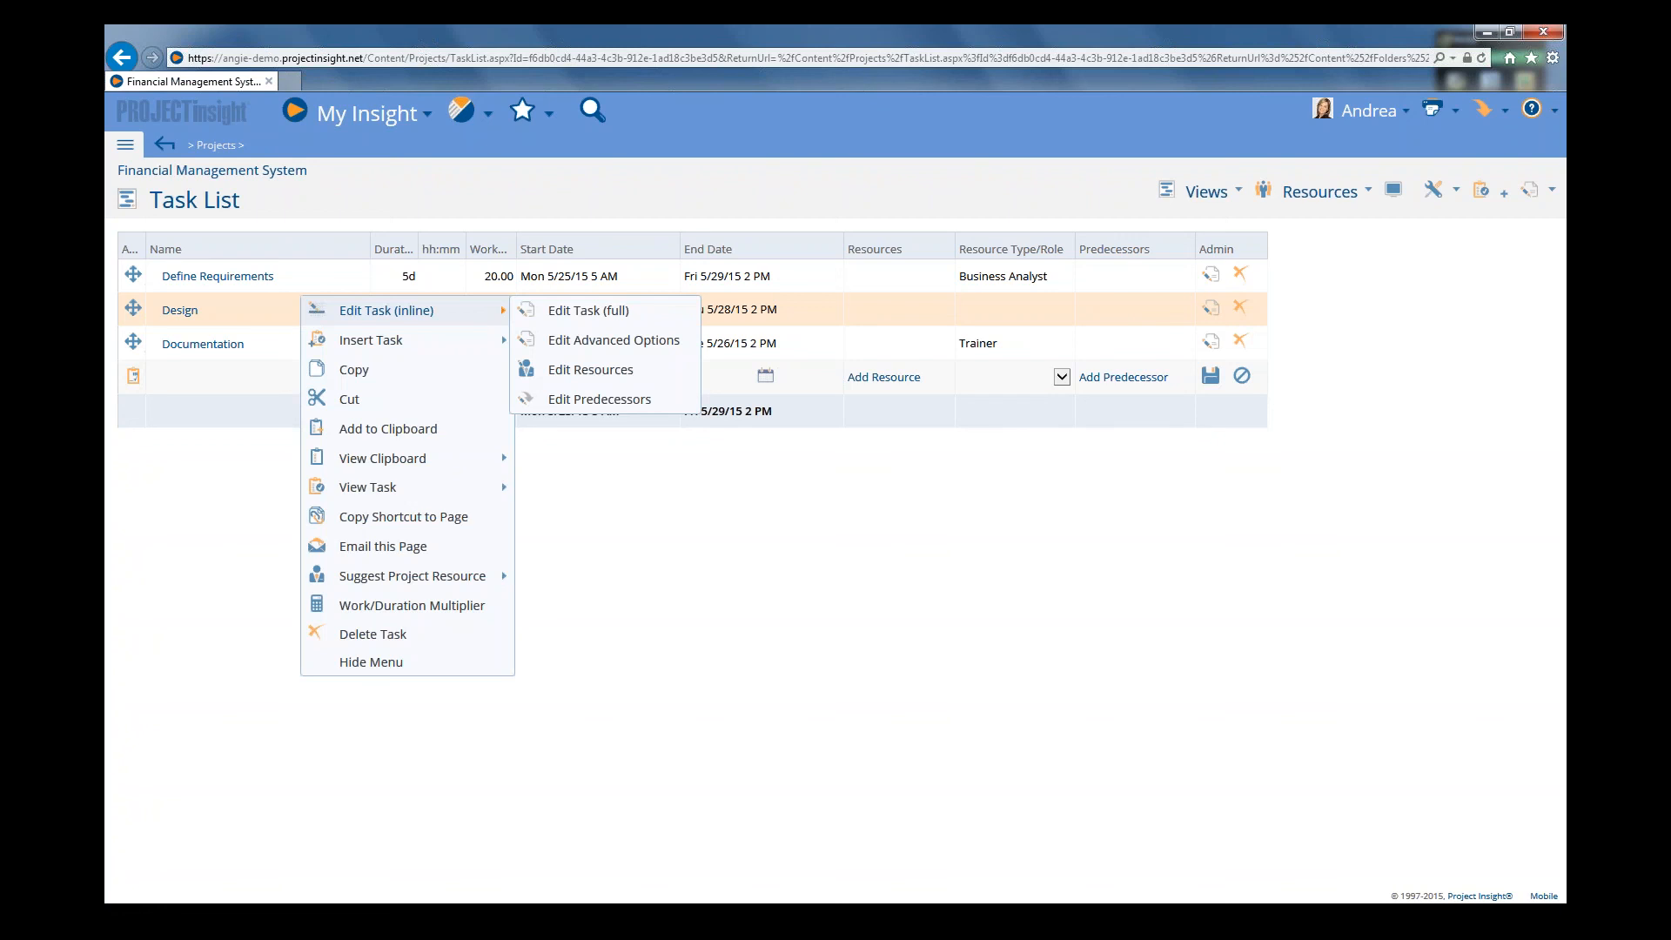
click(661, 613)
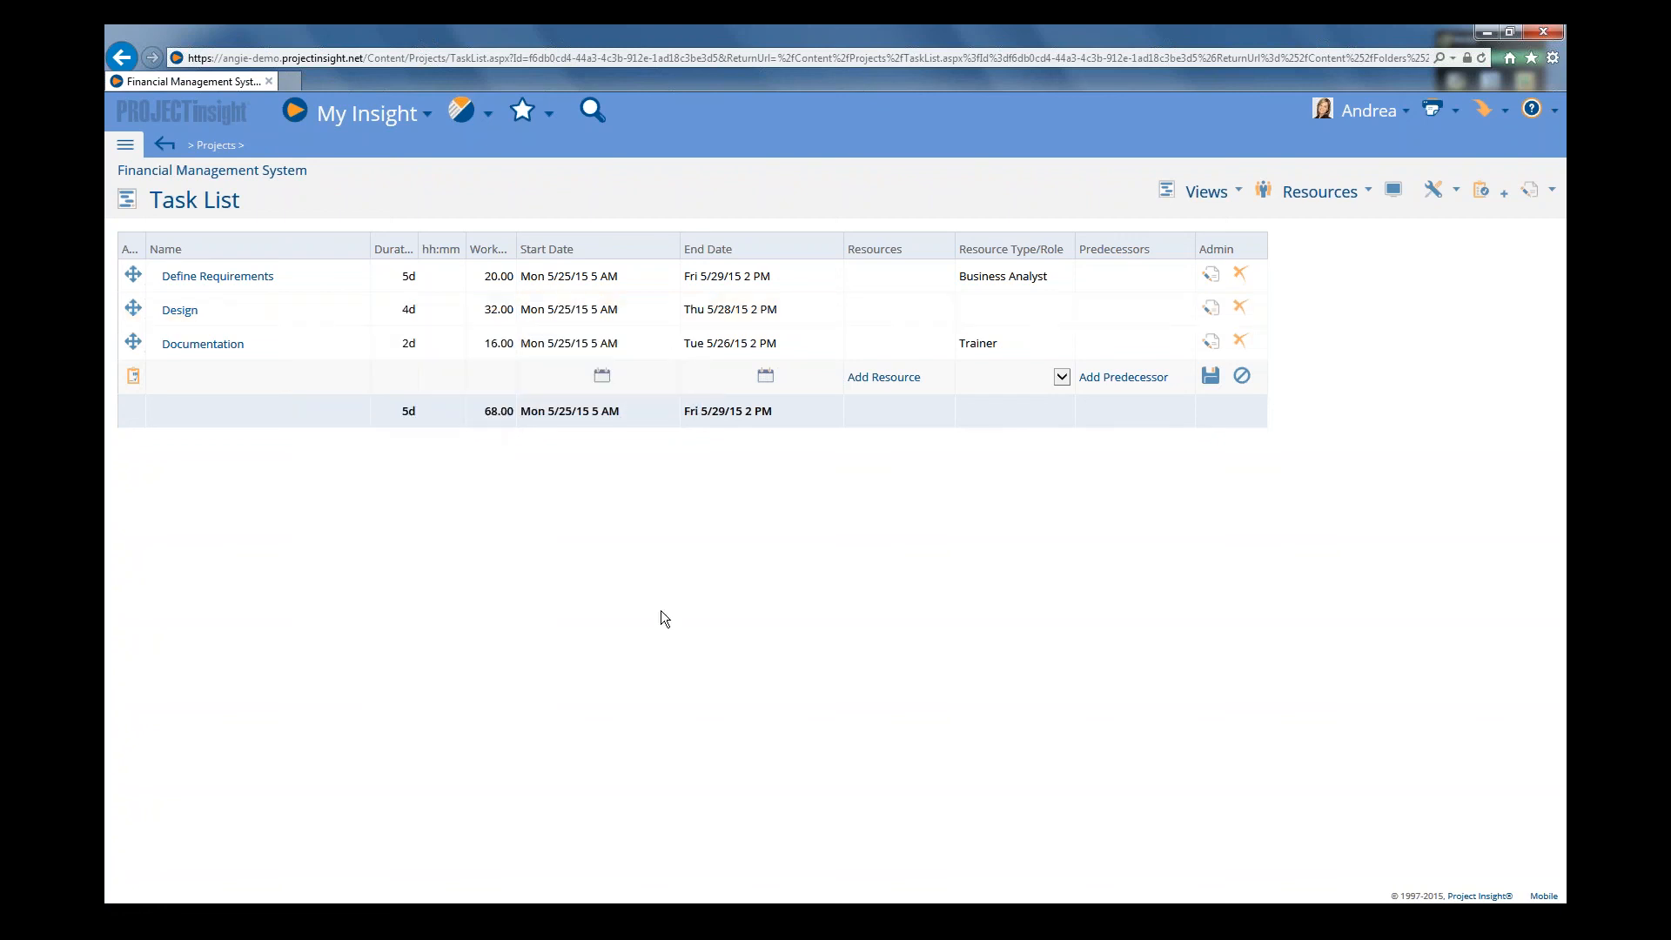
- Examine the context commands offered for the empty page area and for the Name column header
right_click(592, 541)
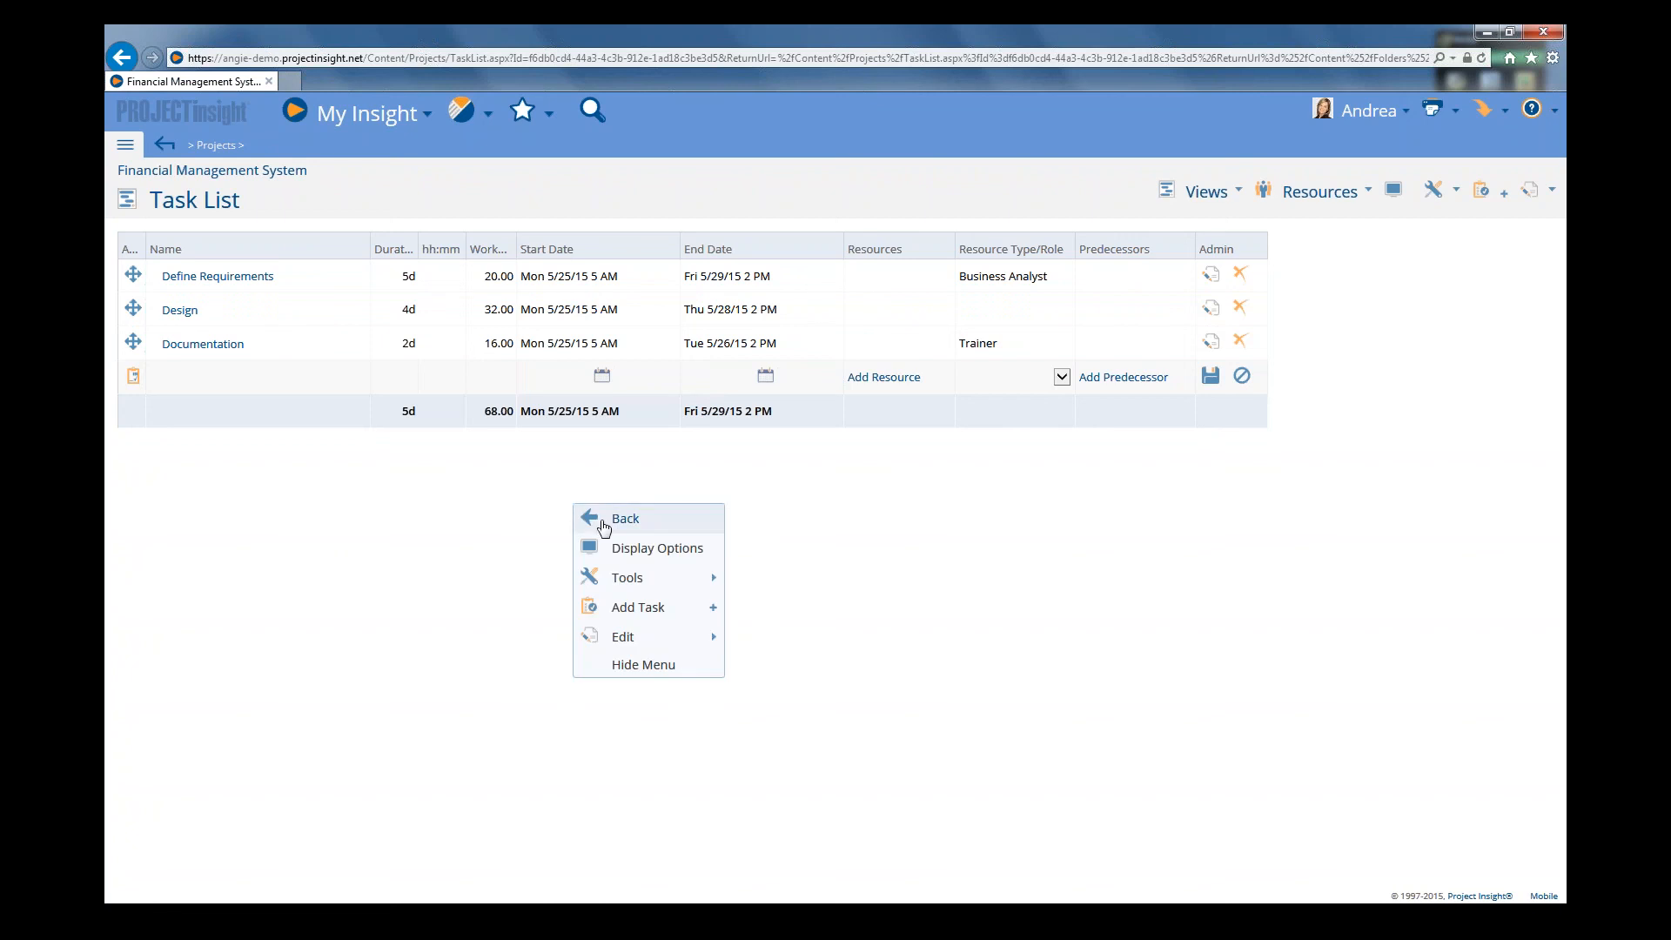
mouse_move(683, 621)
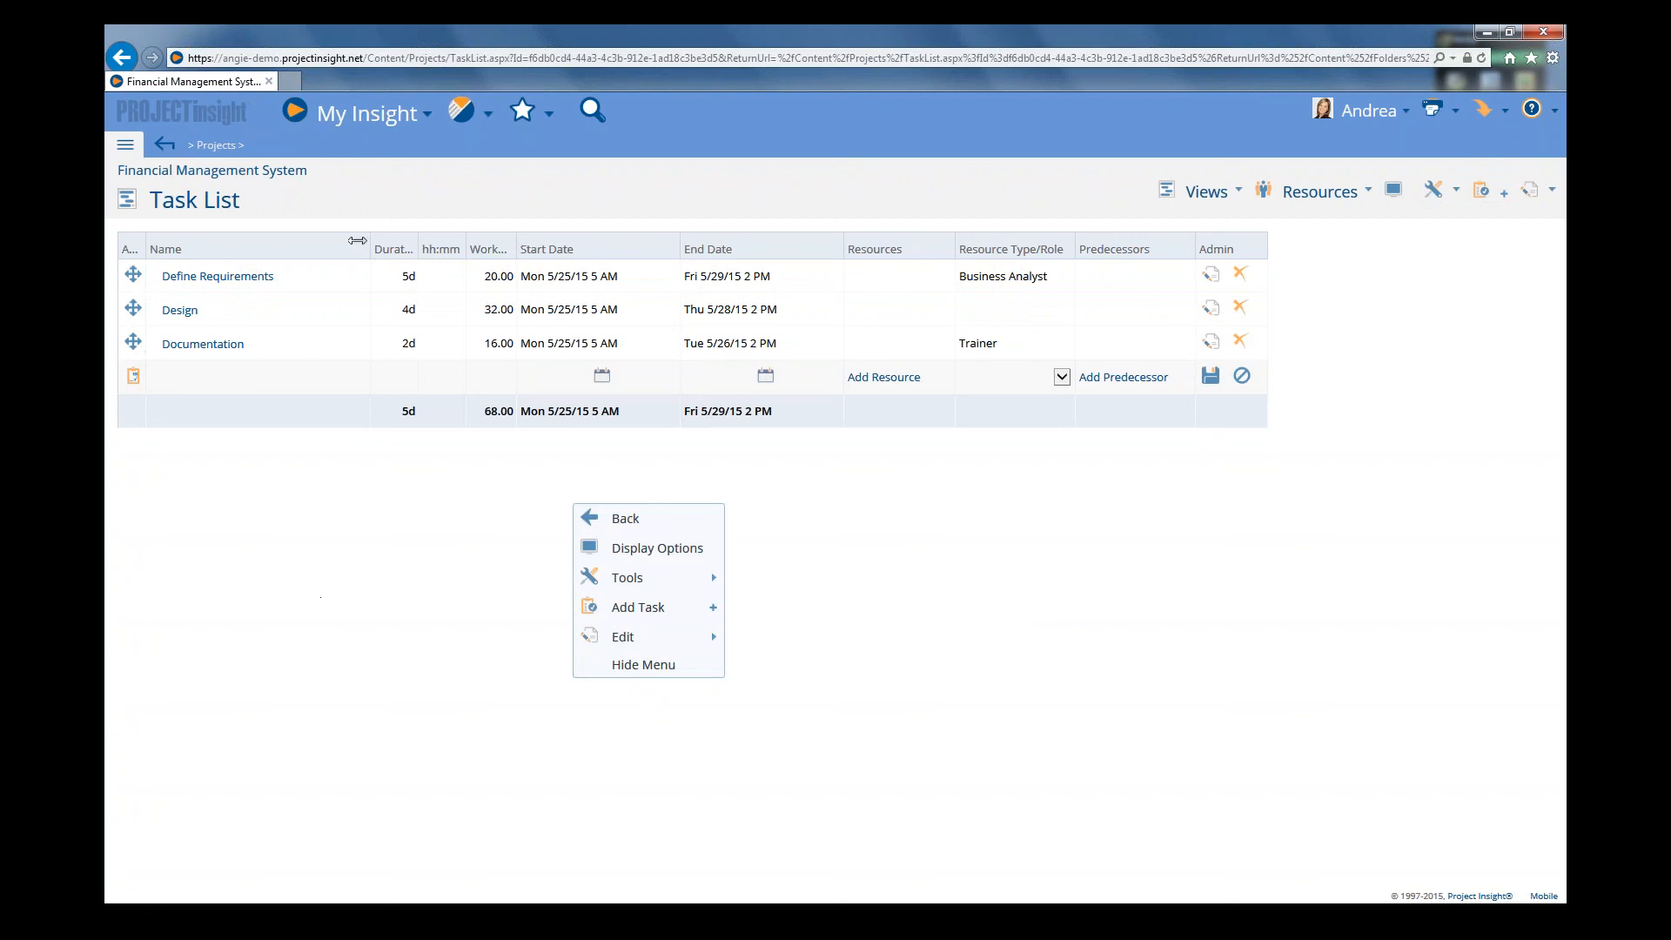
right_click(294, 252)
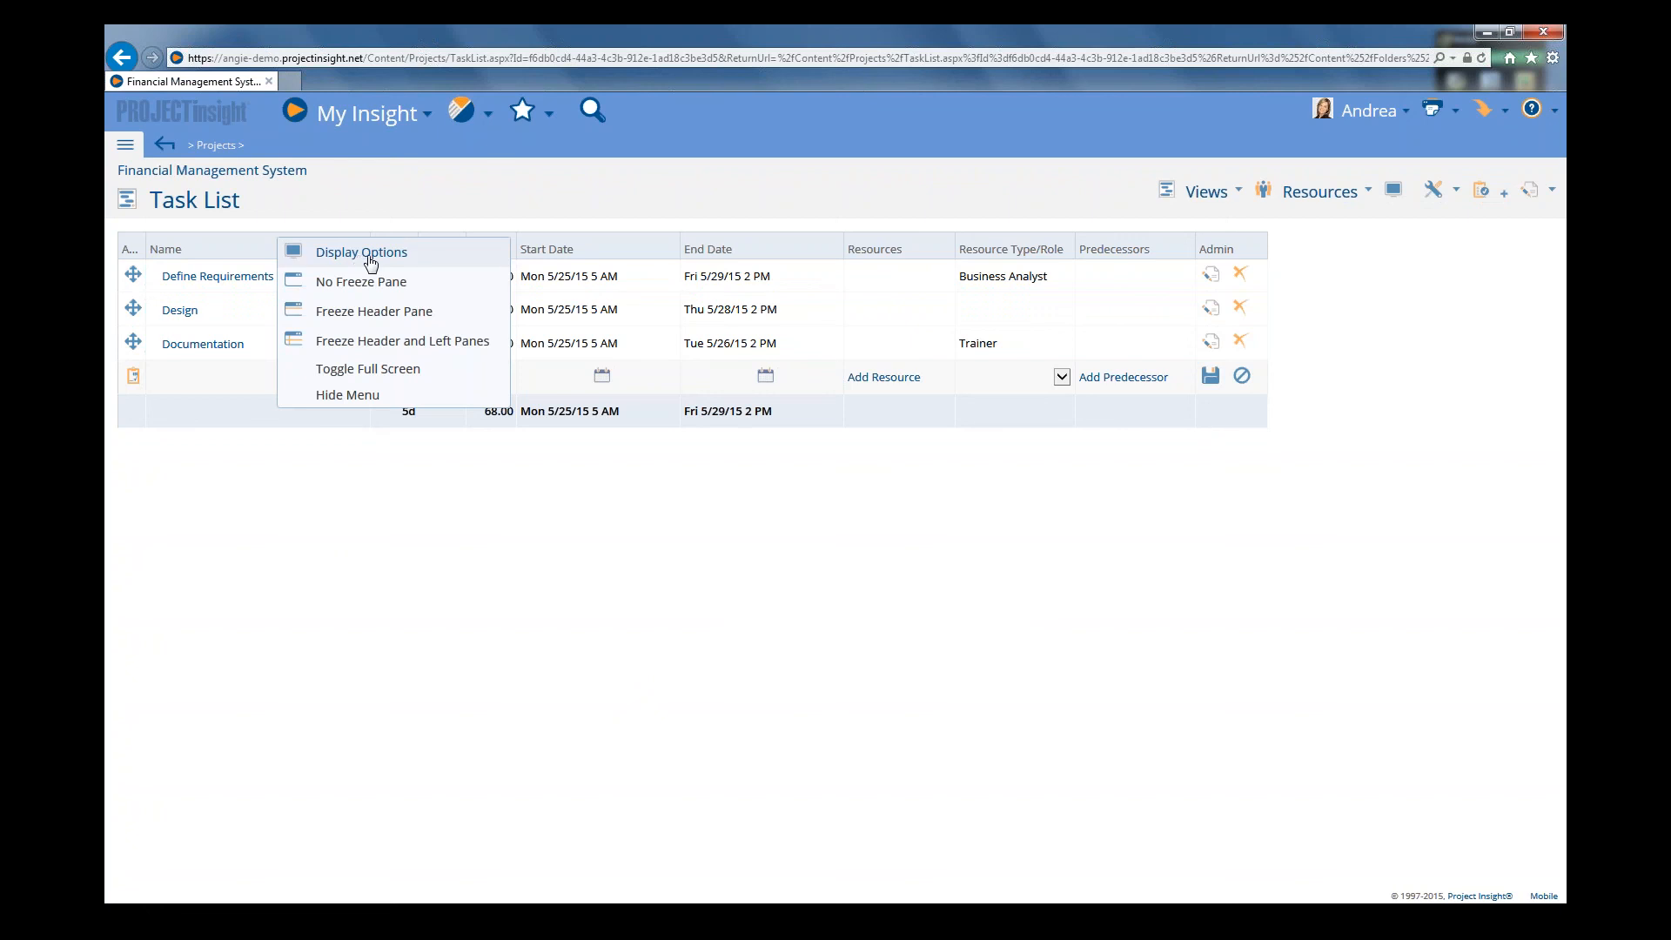
click(310, 542)
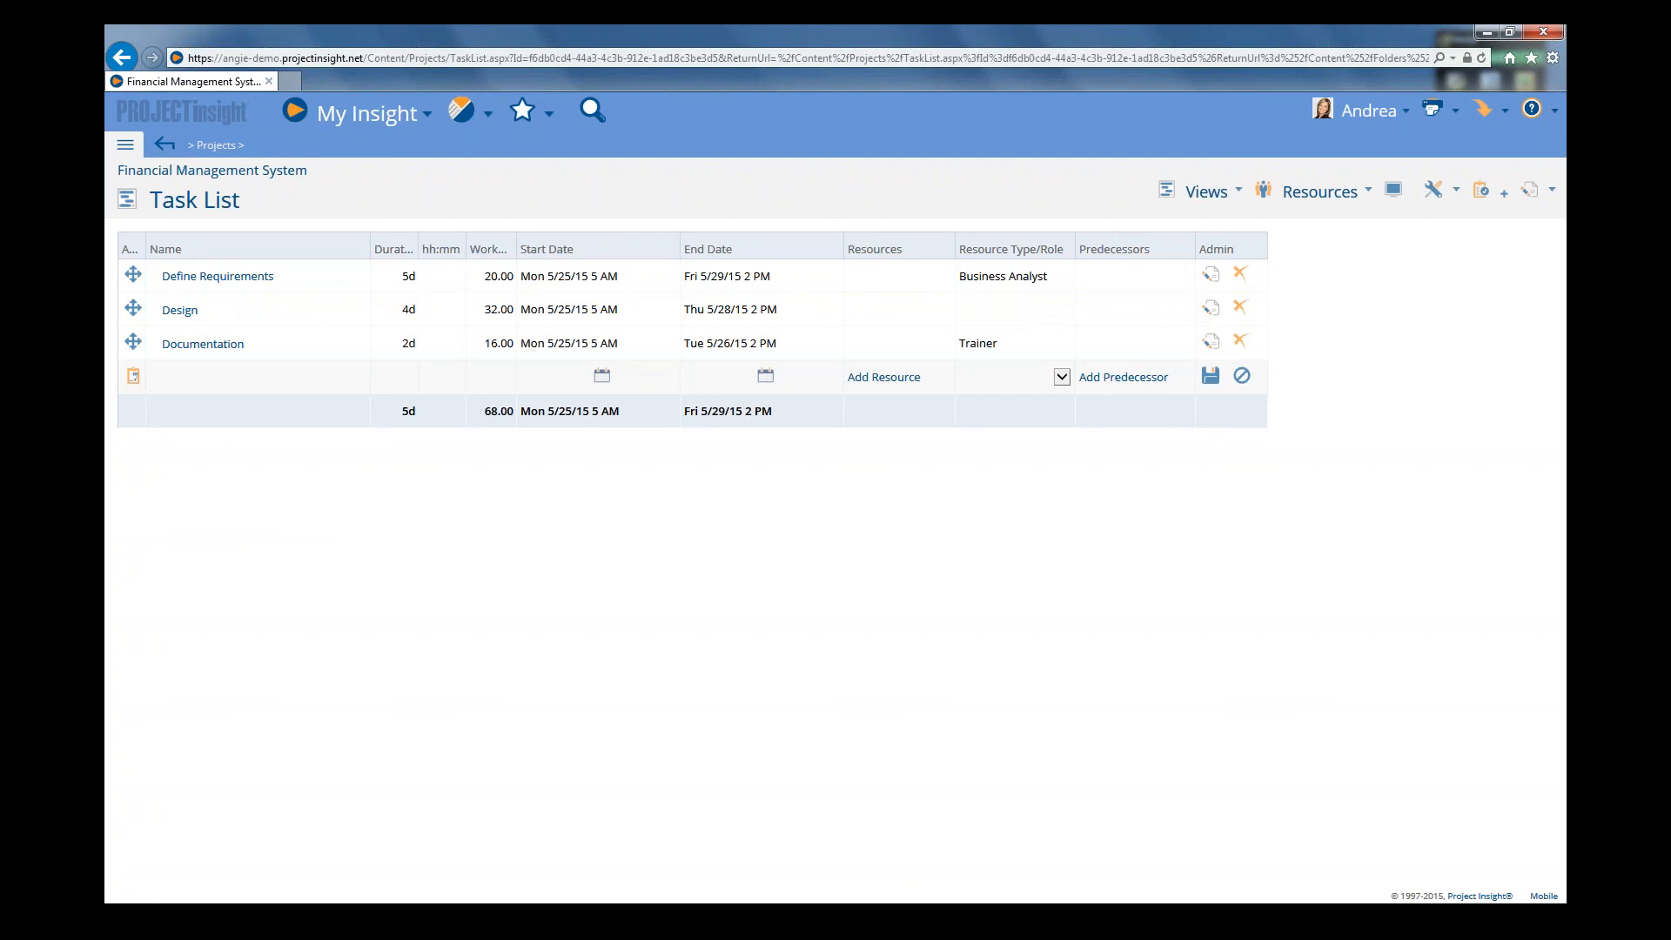
- Widen the Action Options column, designate the Design task as a summary task in its advanced options and save it
double_click(312, 310)
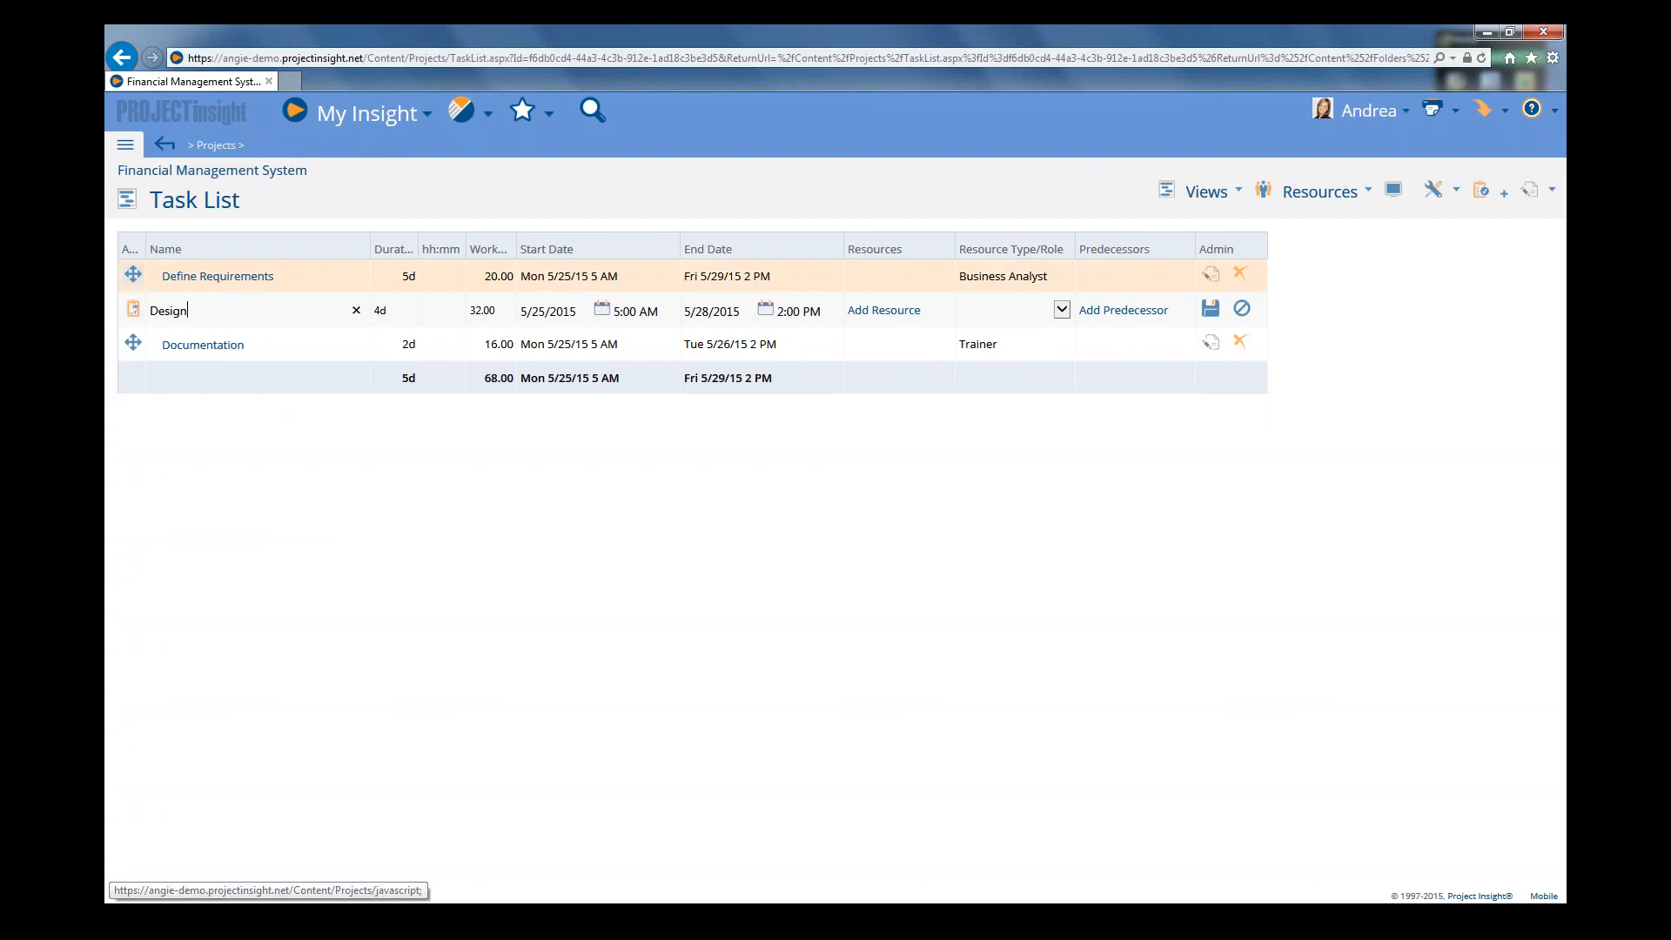
drag(139, 236, 197, 236)
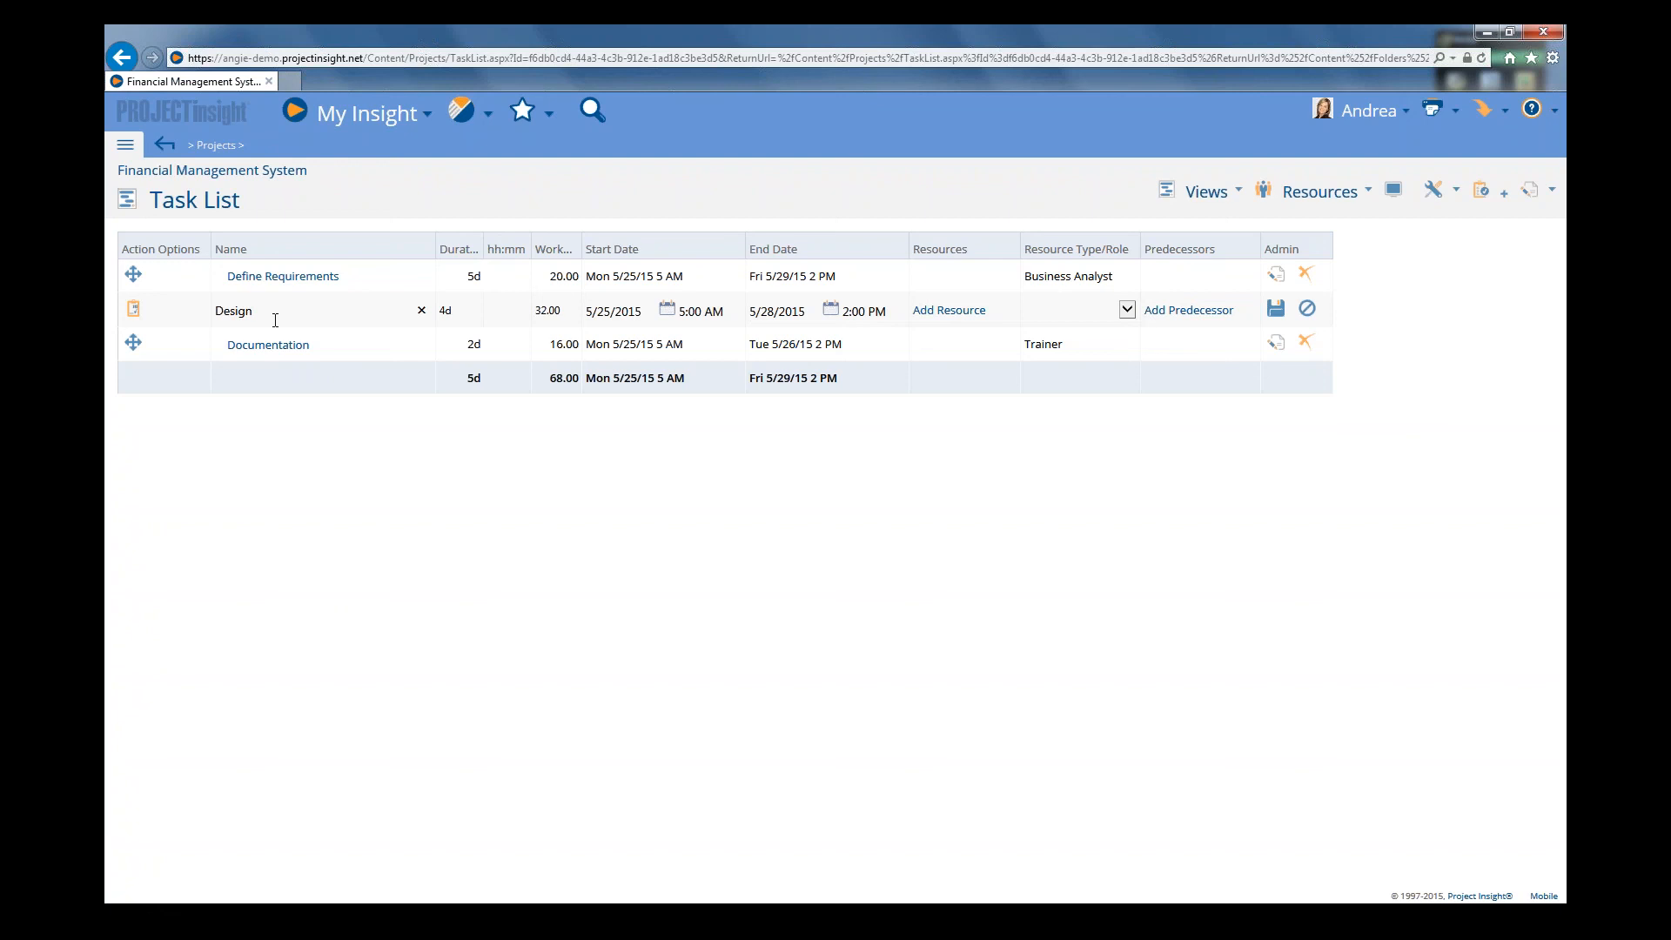
click(133, 315)
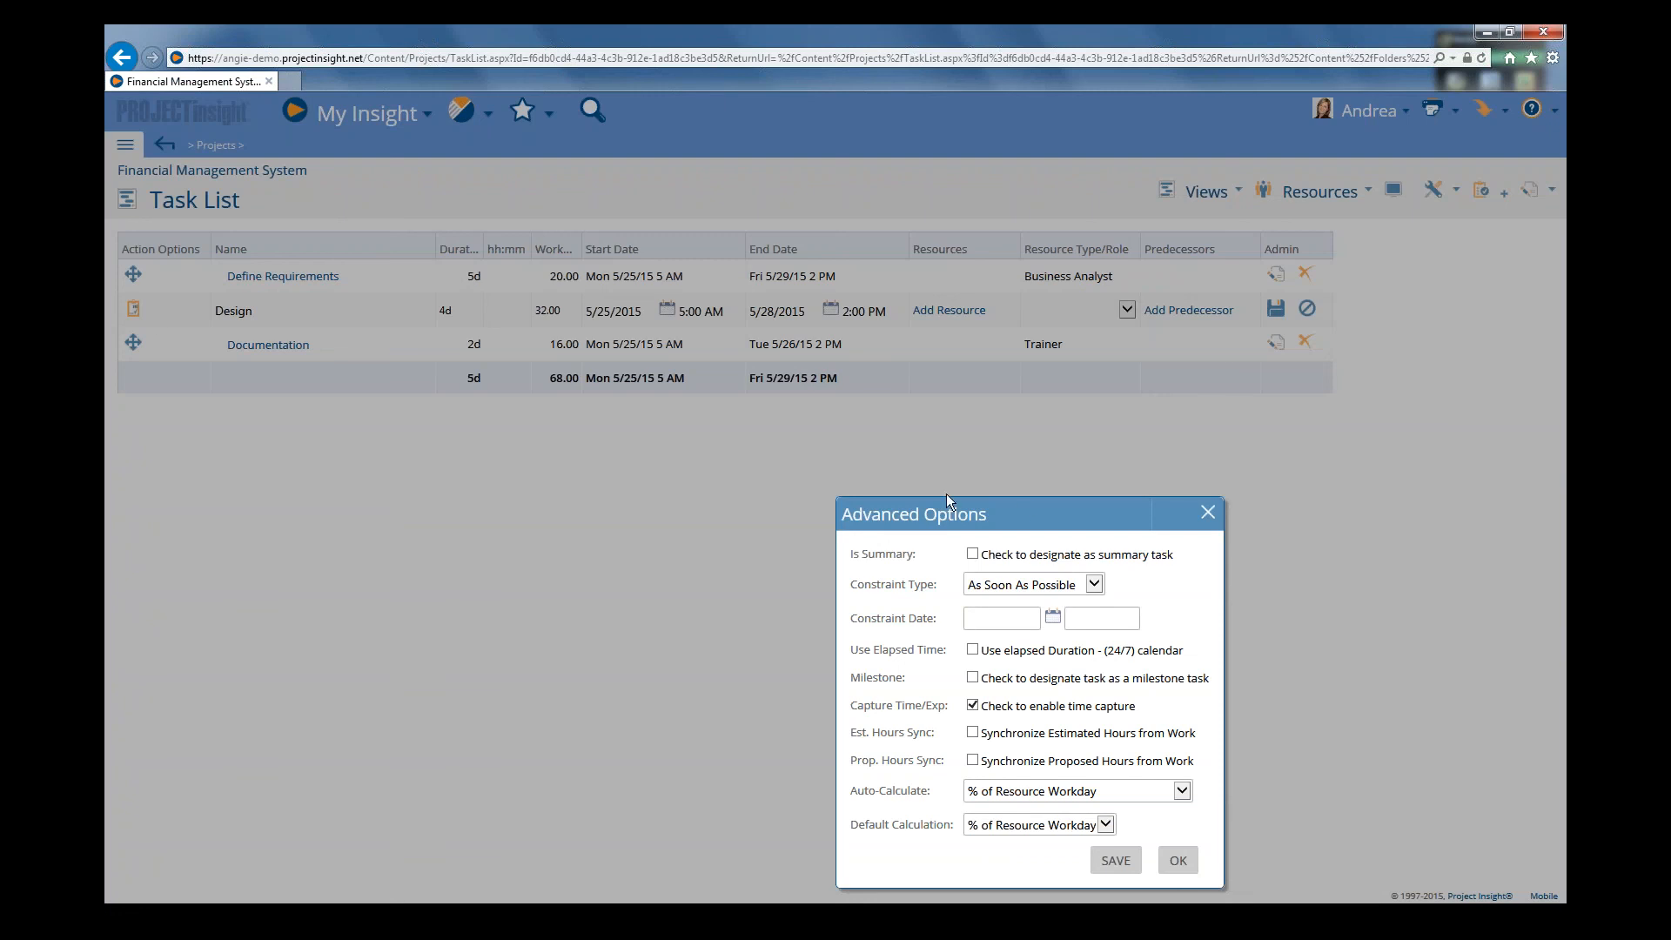
drag(1022, 501, 889, 356)
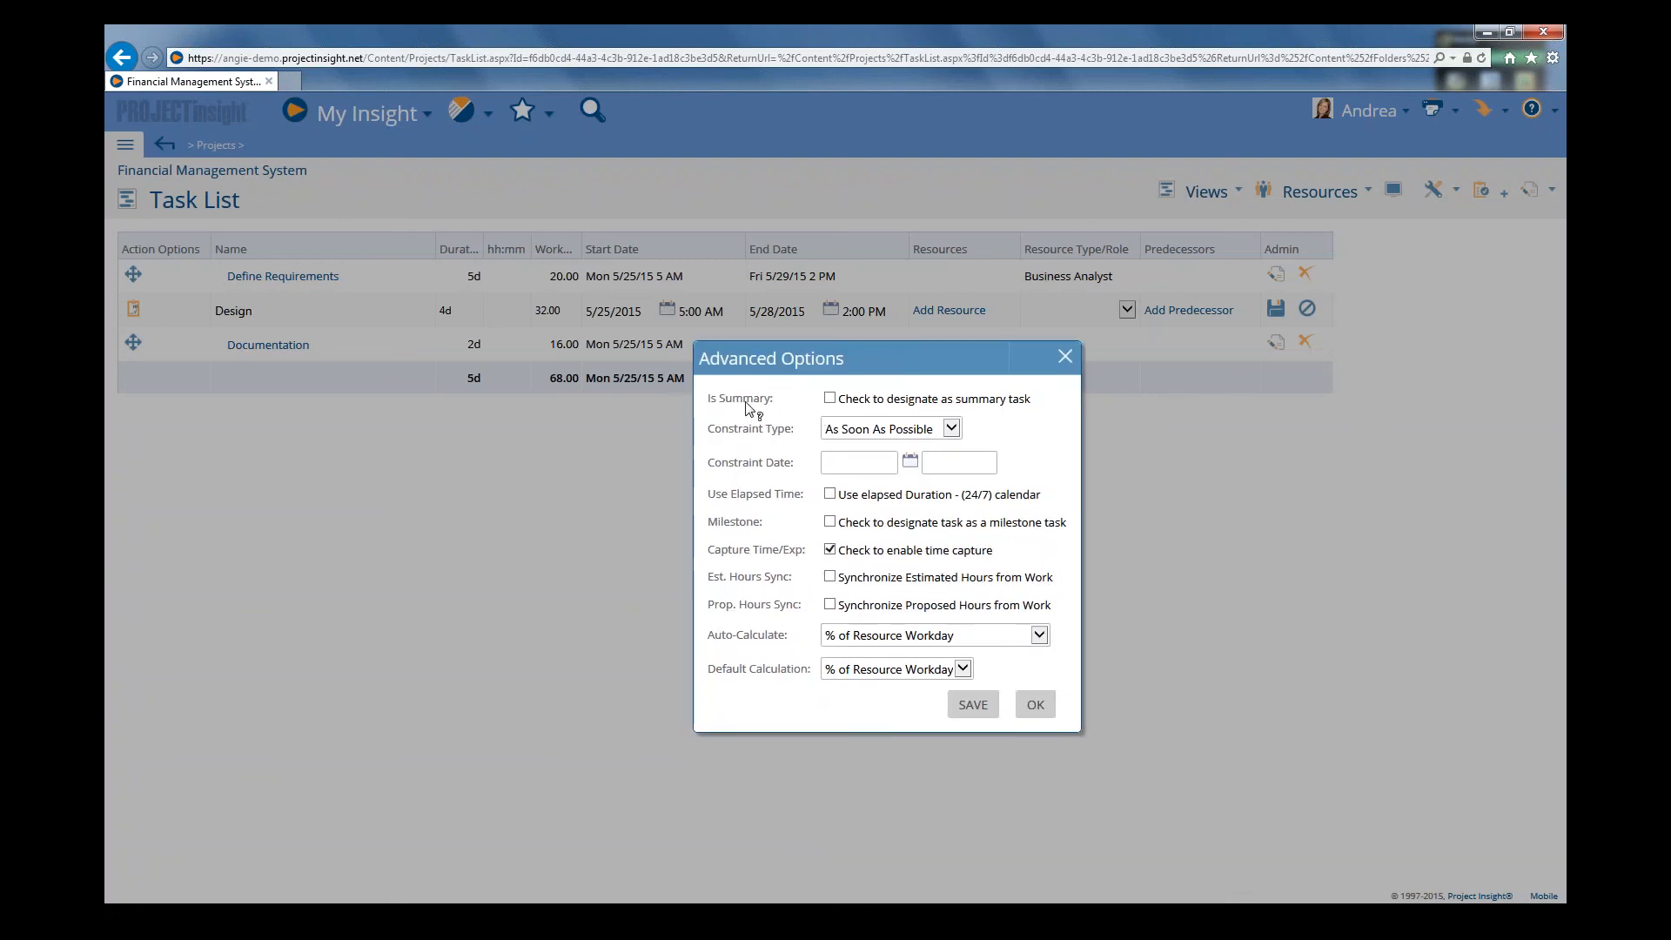
click(829, 398)
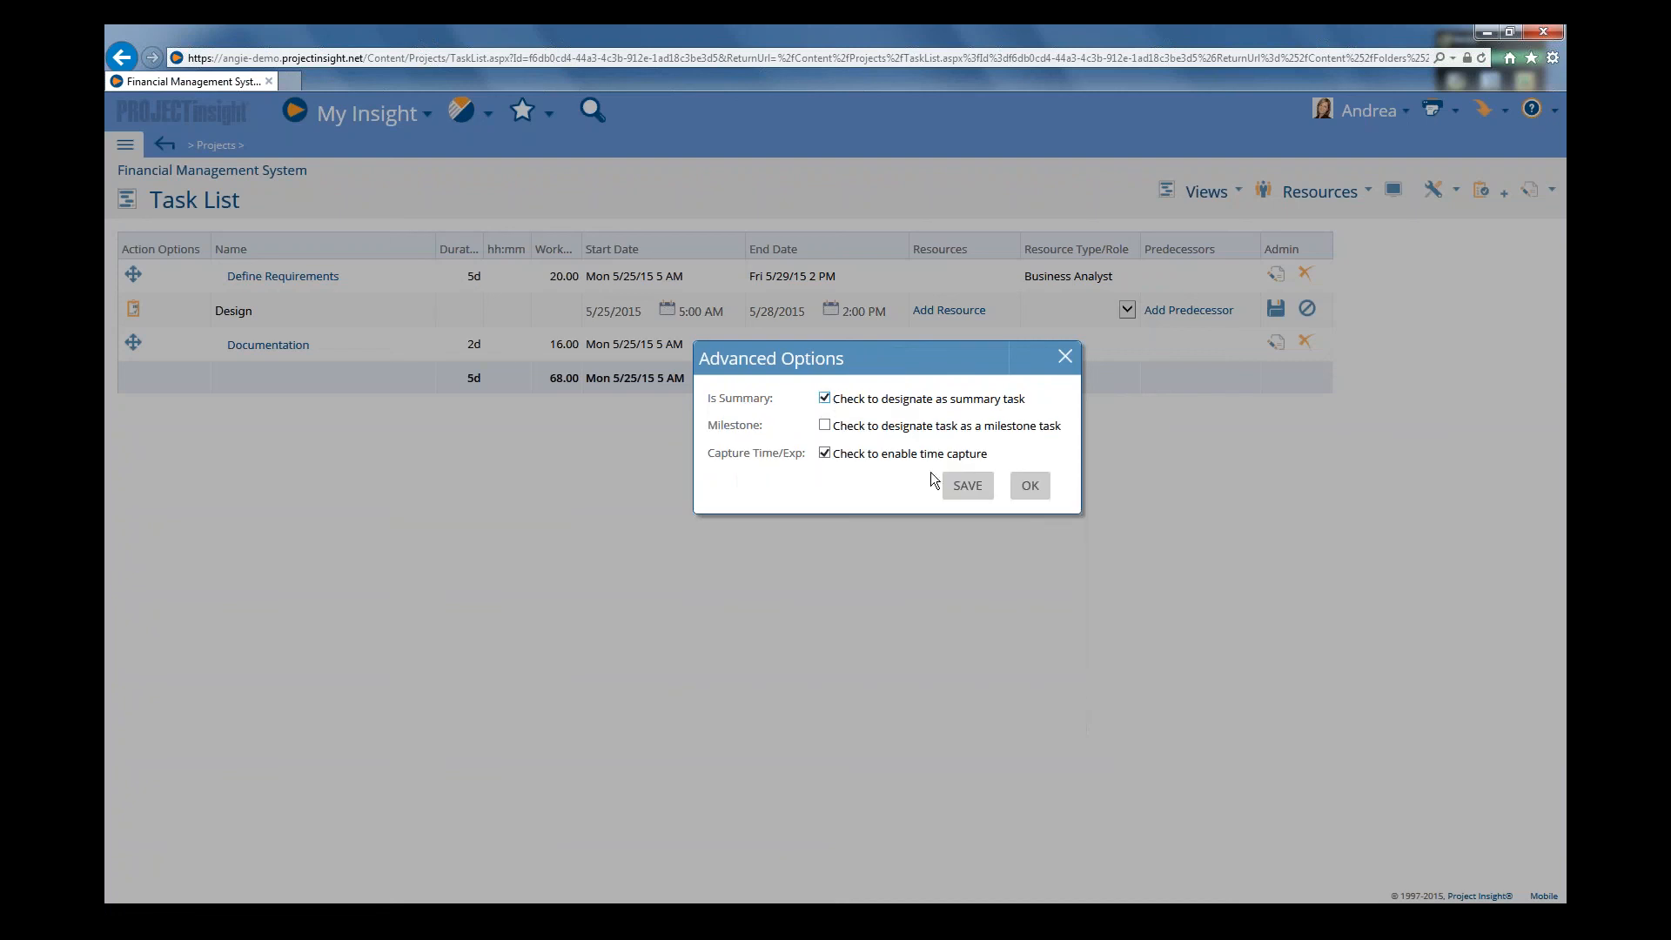
click(973, 488)
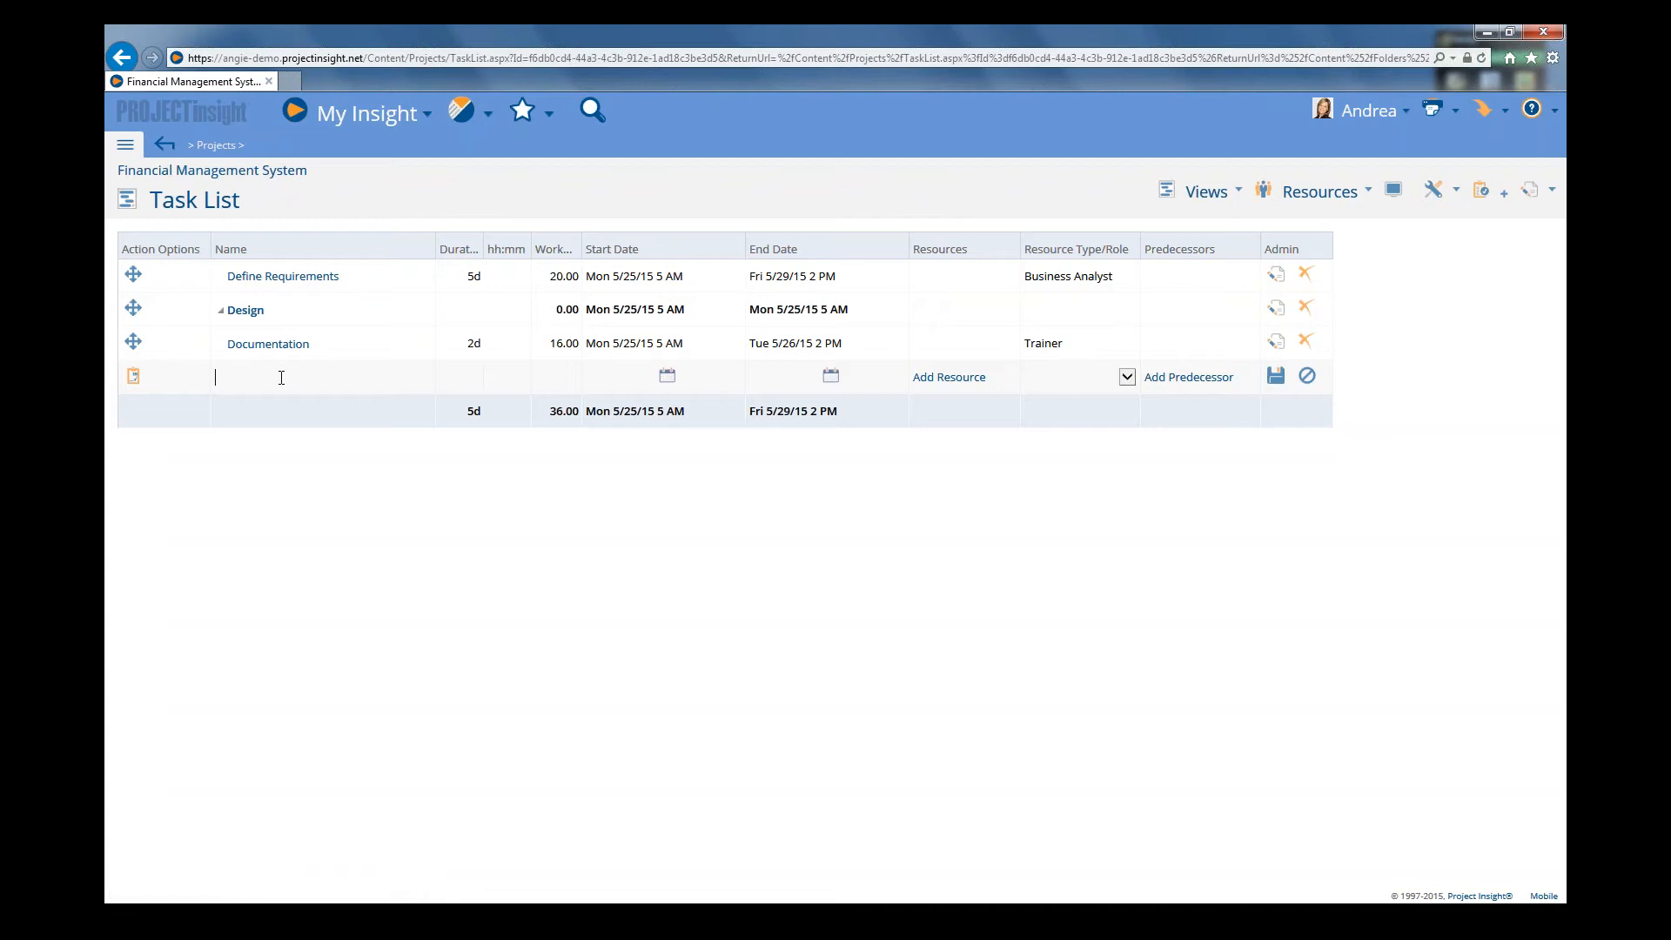
- Add a new task named Test, designate it as a summary task in its advanced options and save it
text(Test)
click(134, 378)
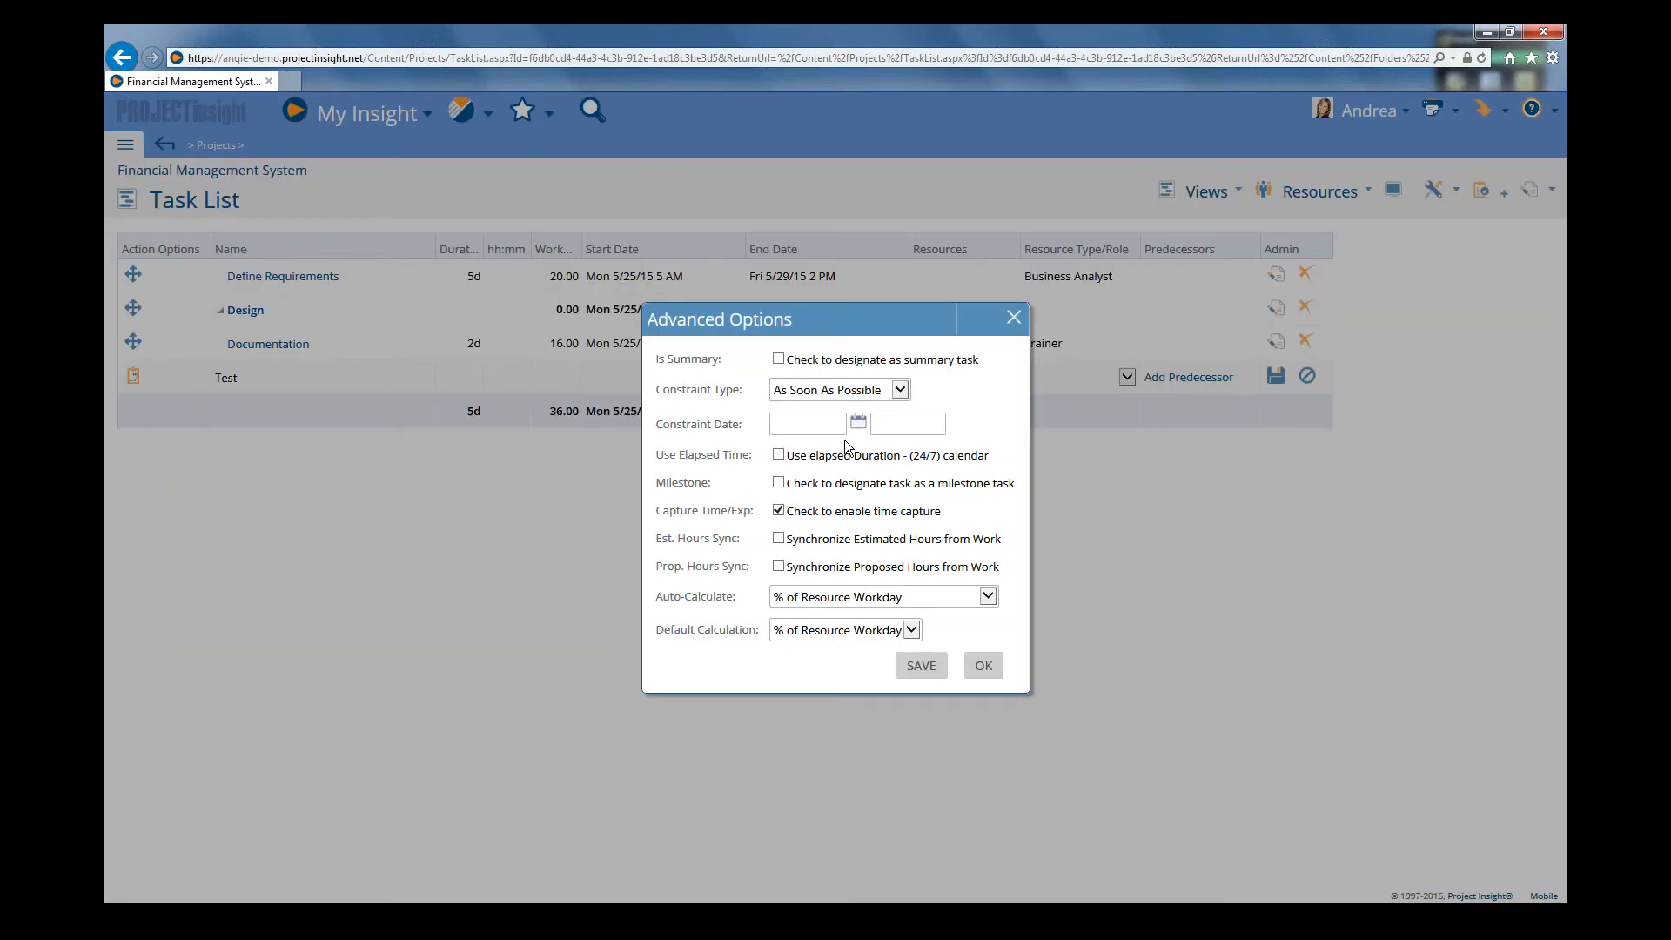
click(837, 365)
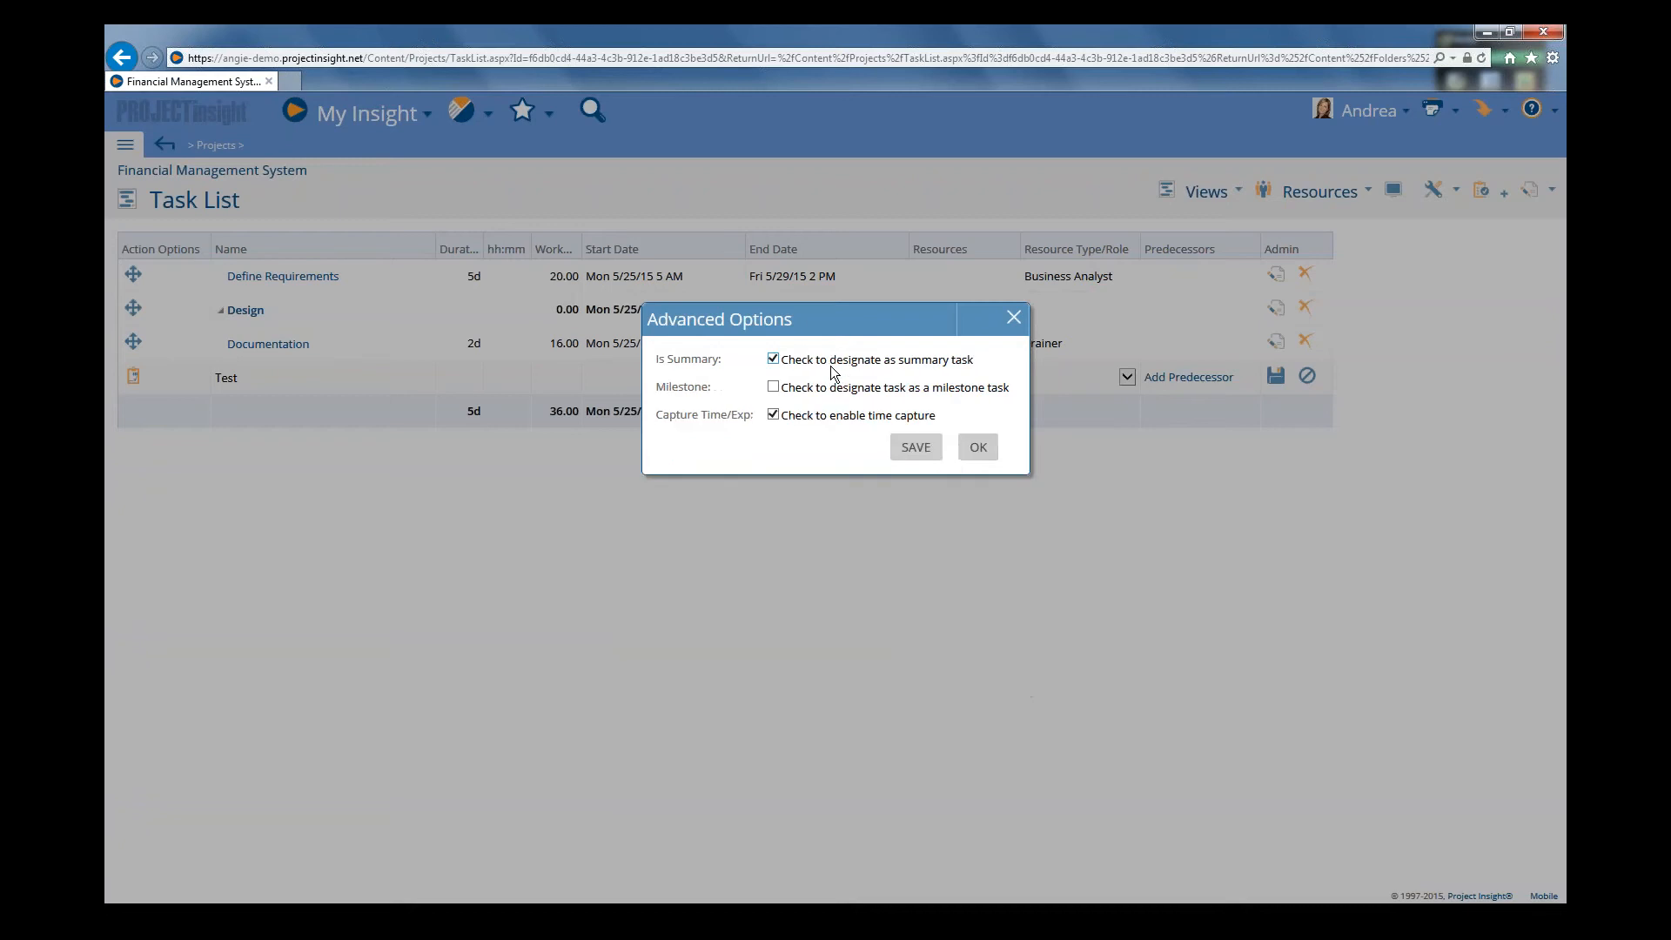
click(920, 453)
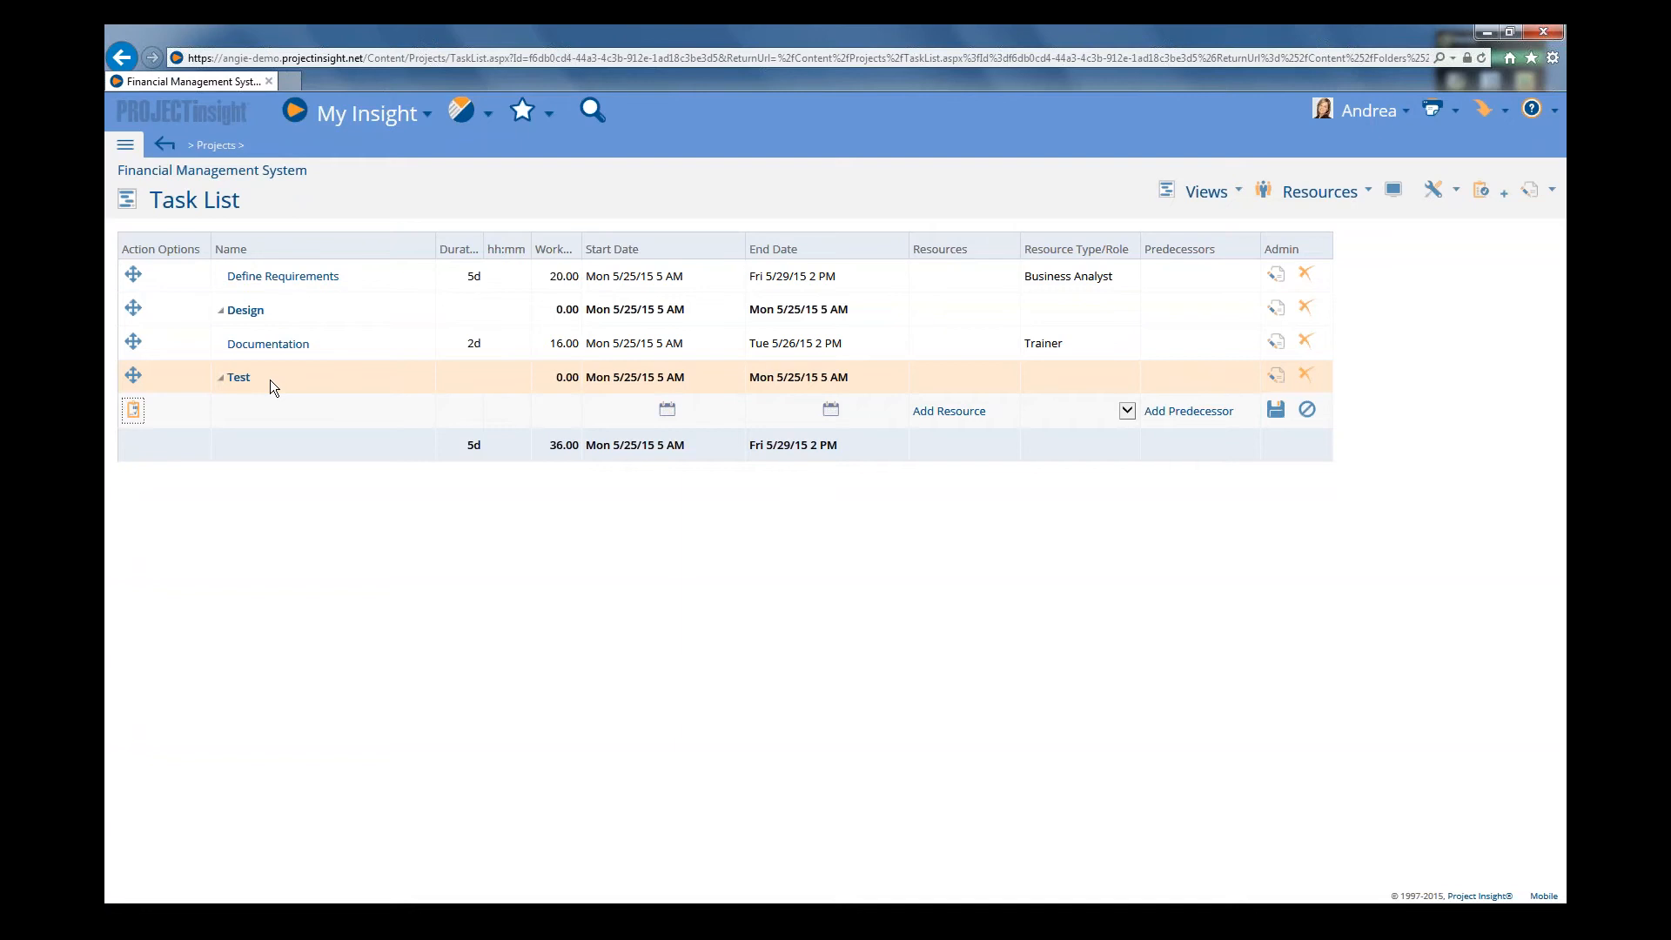
- Designate the Documentation task as a summary task in its advanced options and save the change
right_click(335, 346)
mouse_move(336, 346)
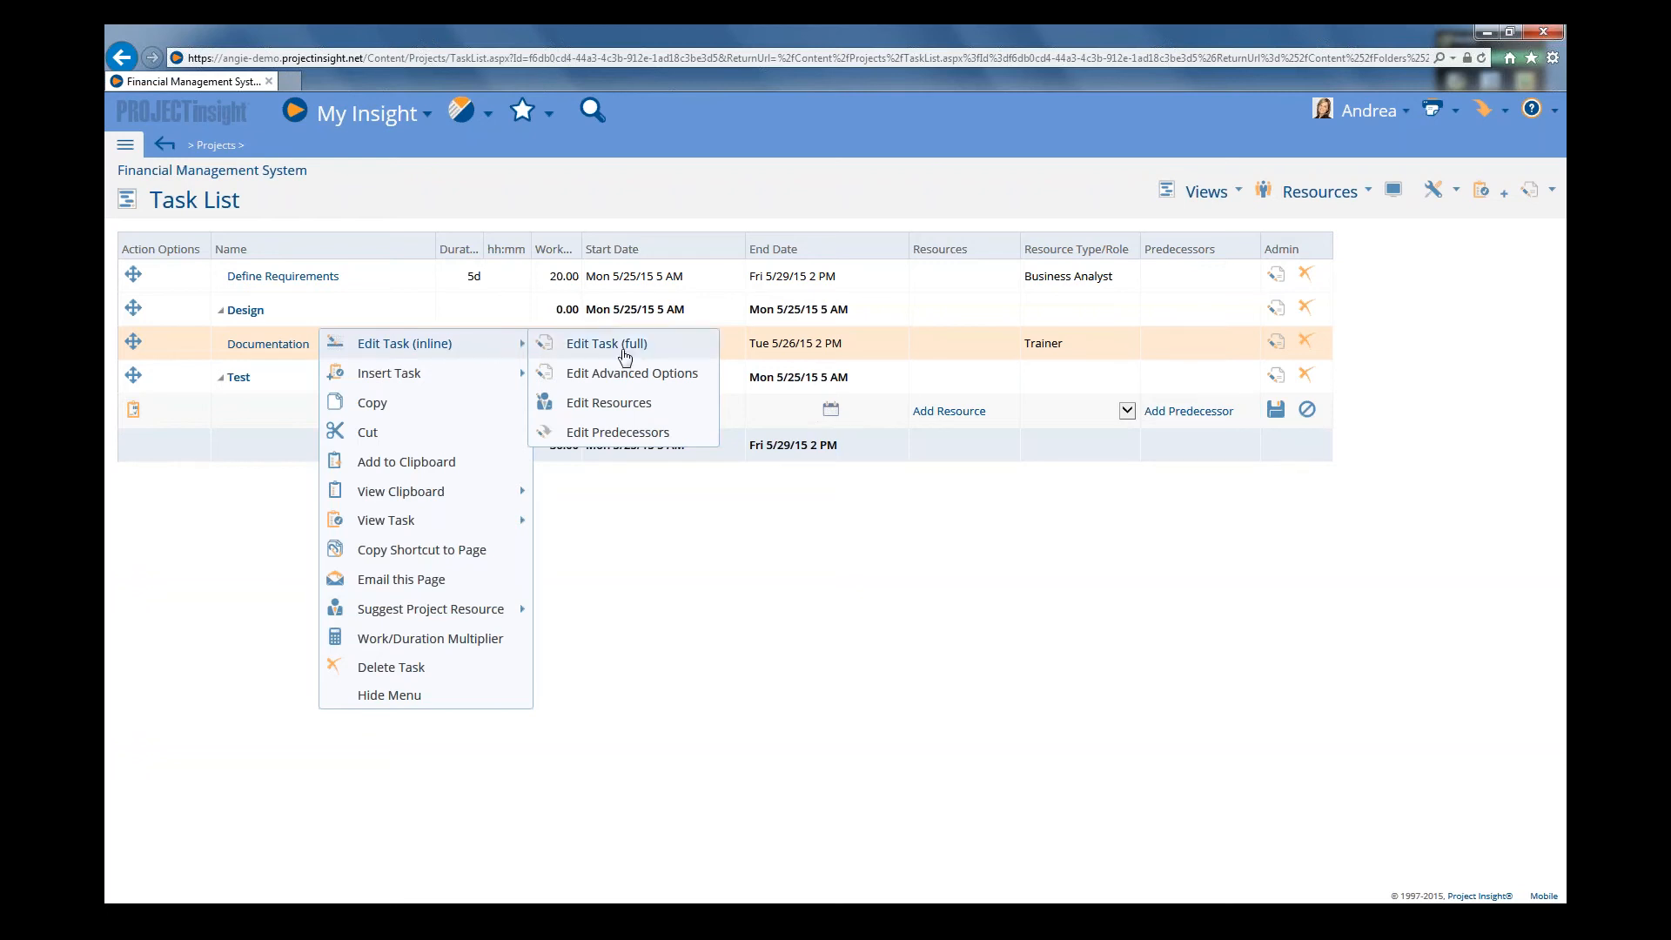
click(626, 383)
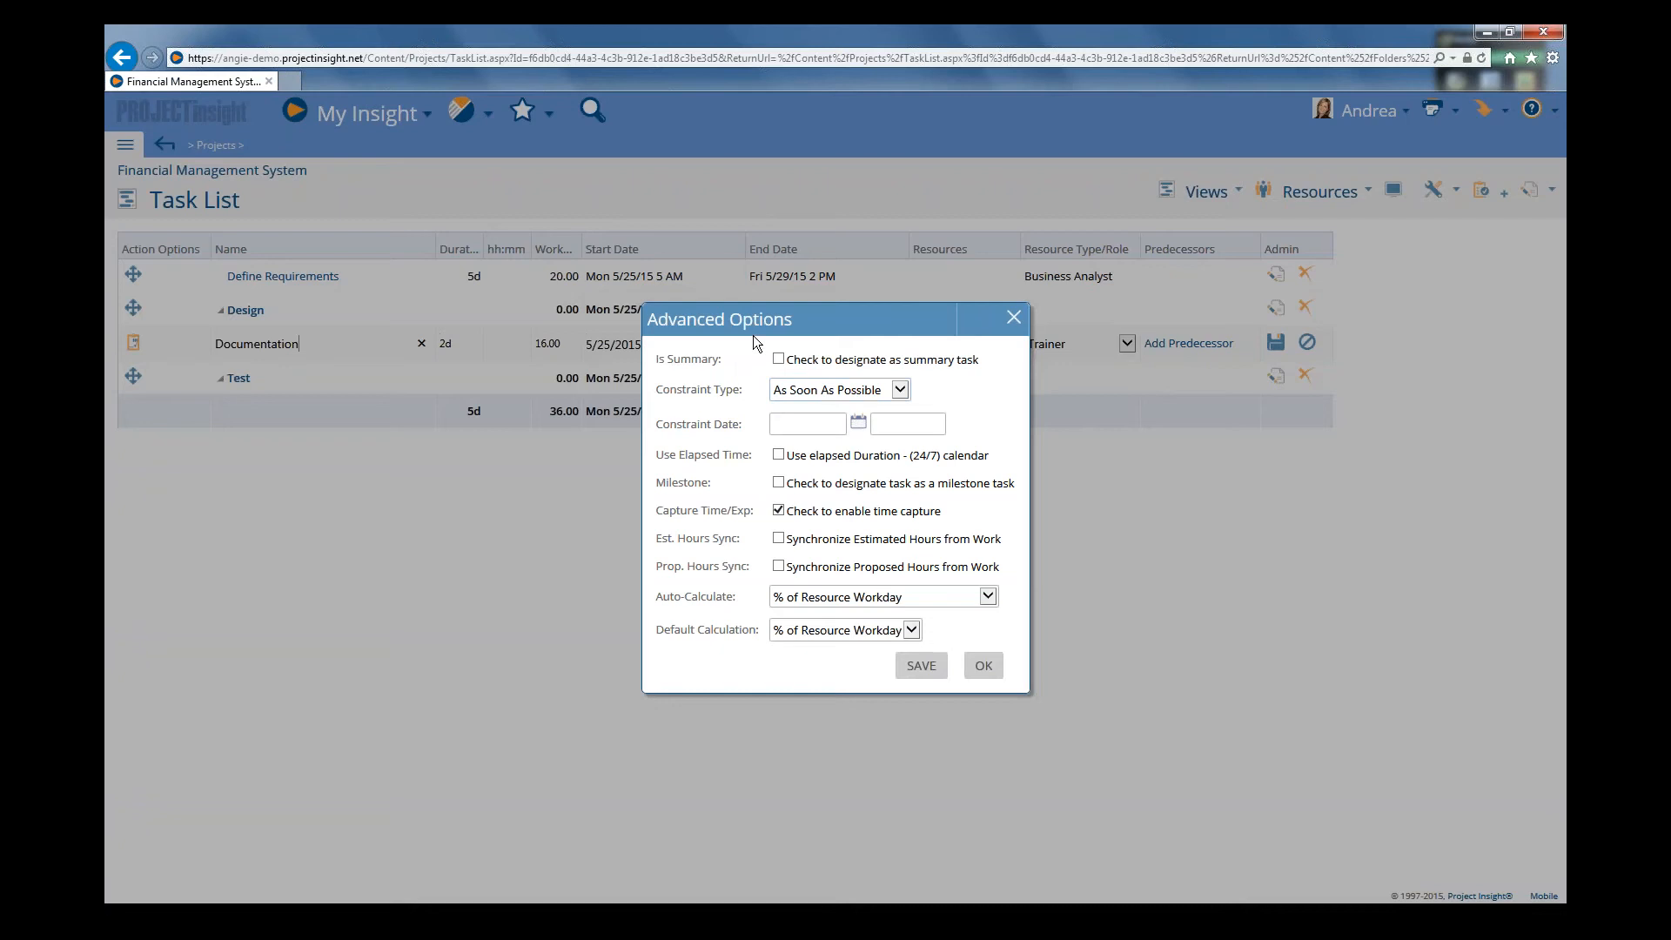
click(821, 366)
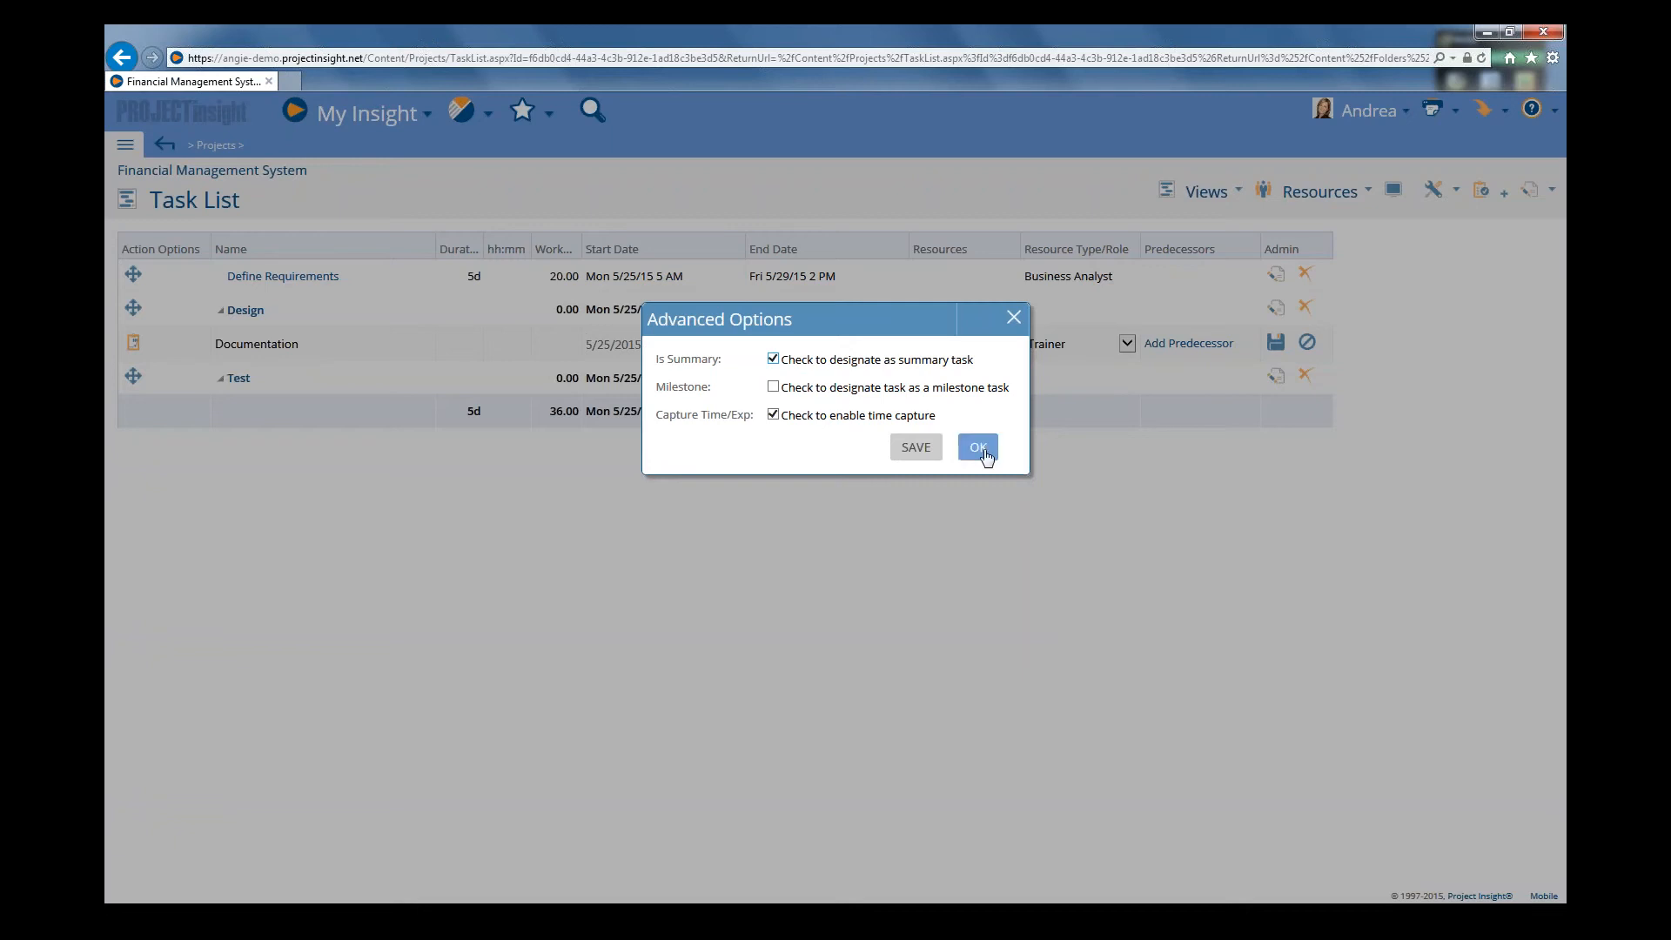
click(909, 452)
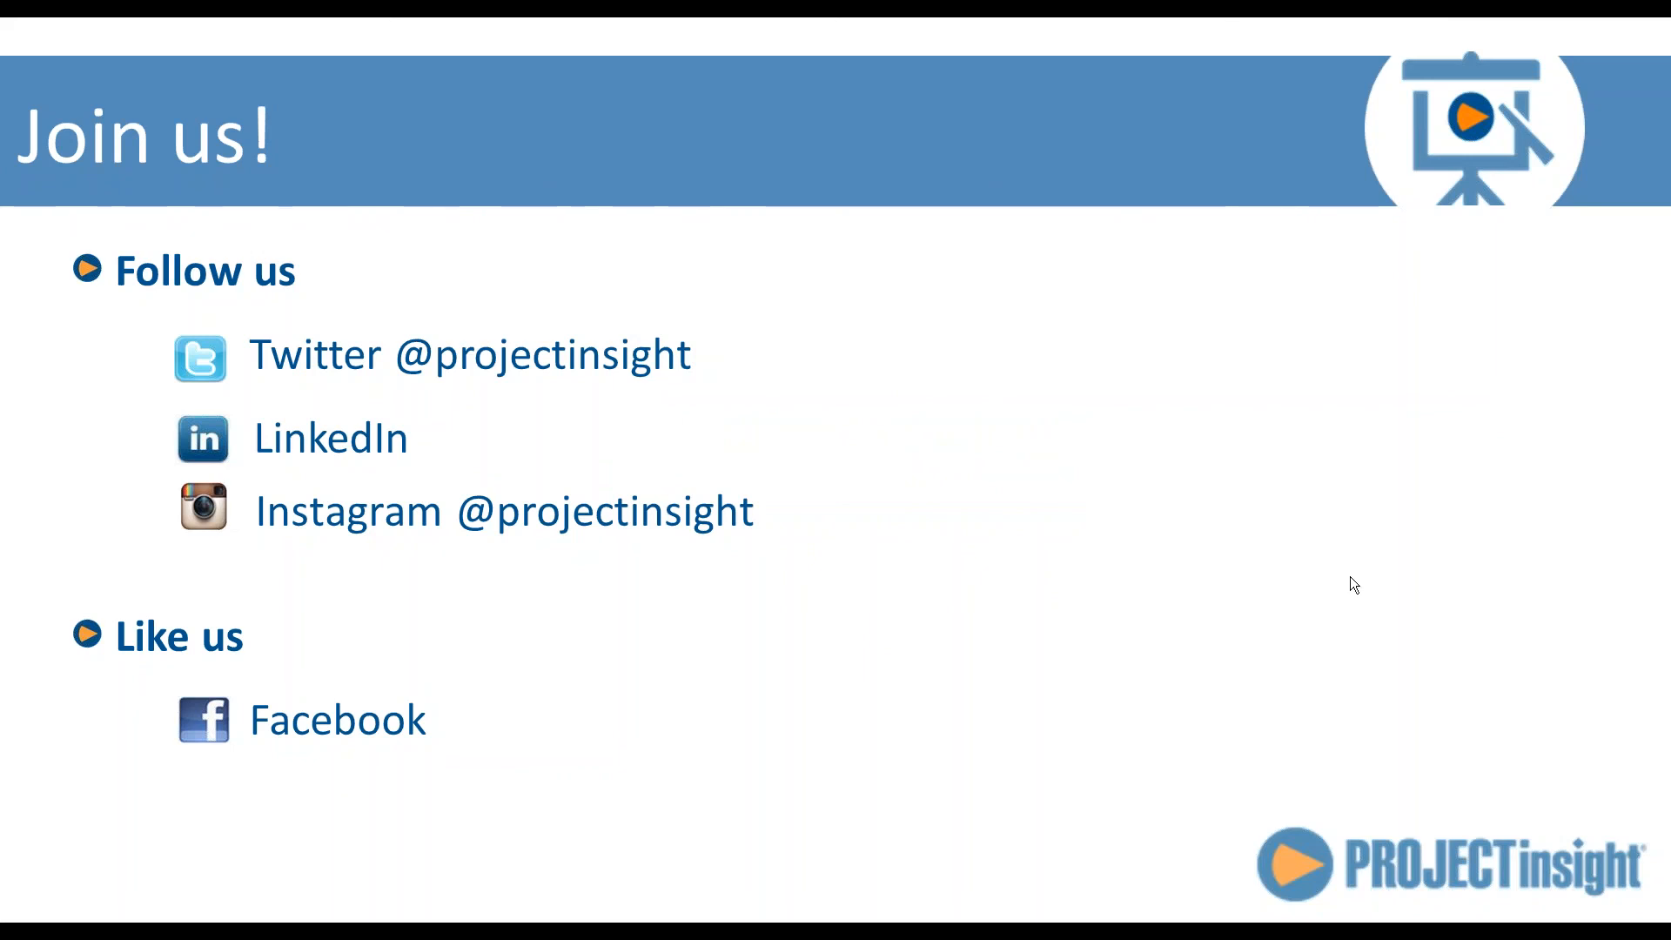
click(1350, 576)
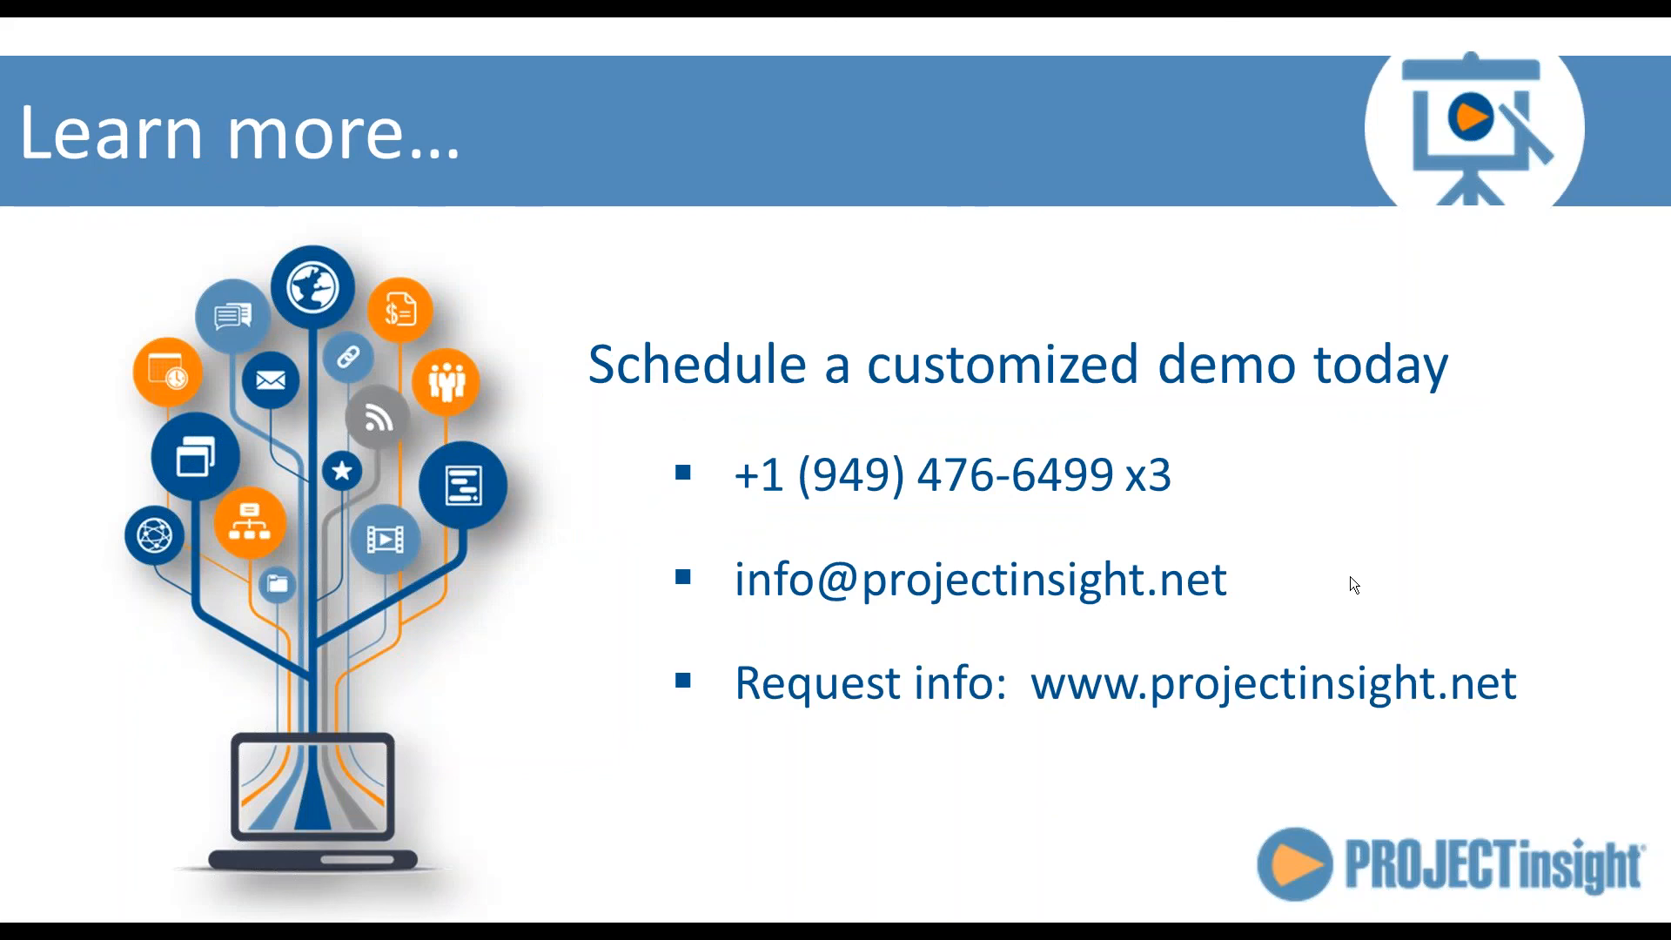